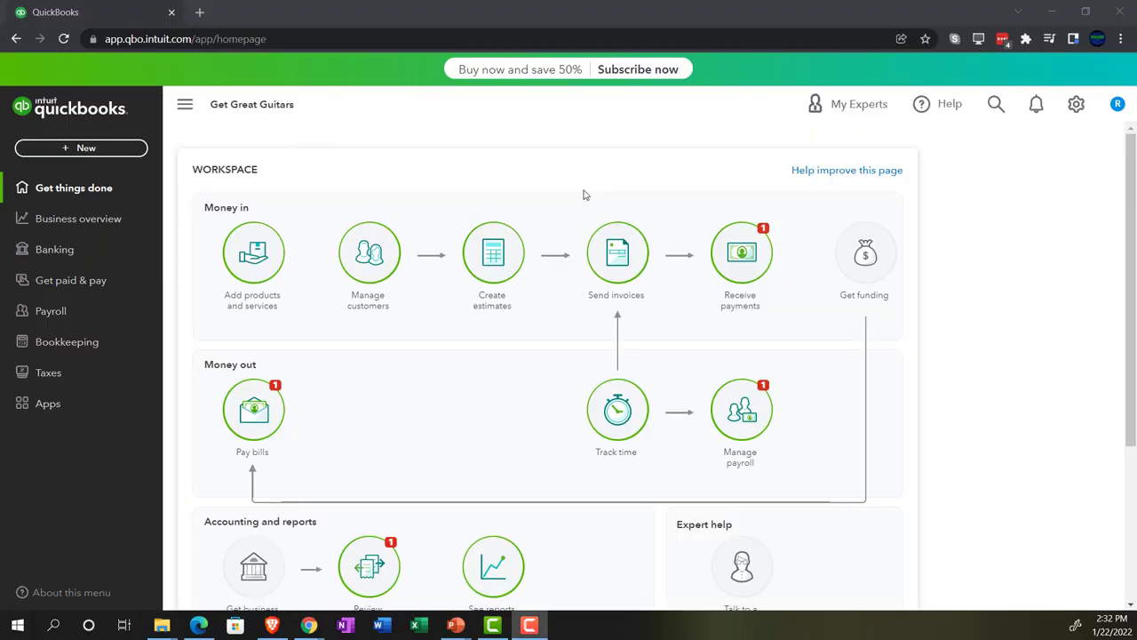
Step: Check which view the company file uses in the settings menu, and compare it with the sample company in Edge
{"action": "key", "text": "ctrl+plus"}
{"action": "key", "text": "ctrl+plus"}
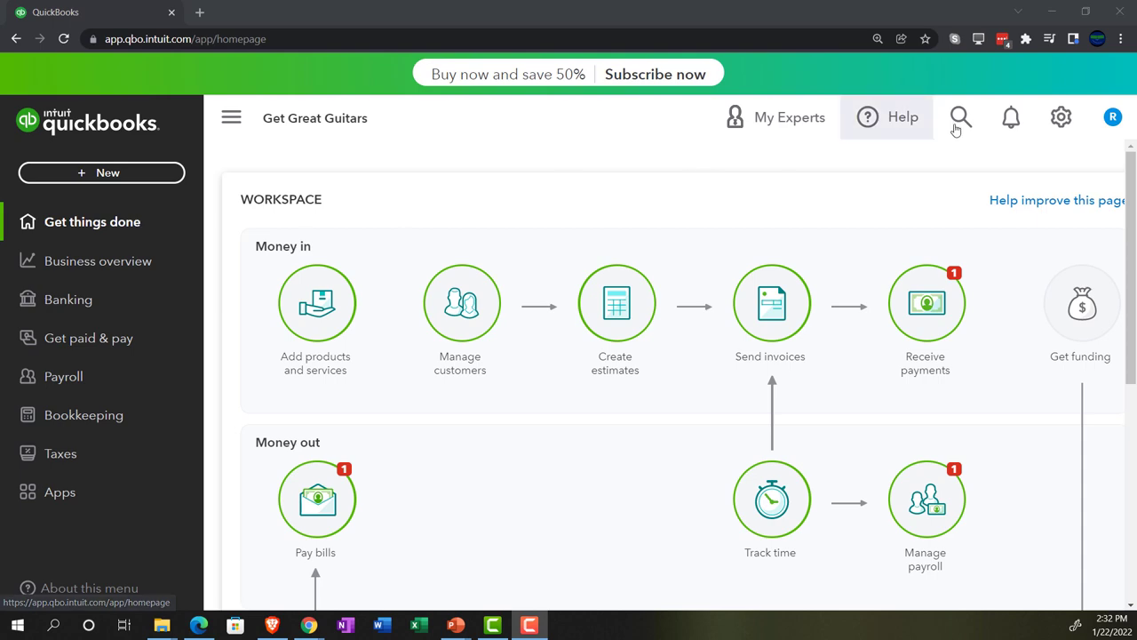
{"action": "left_click", "coordinate": [1061, 117]}
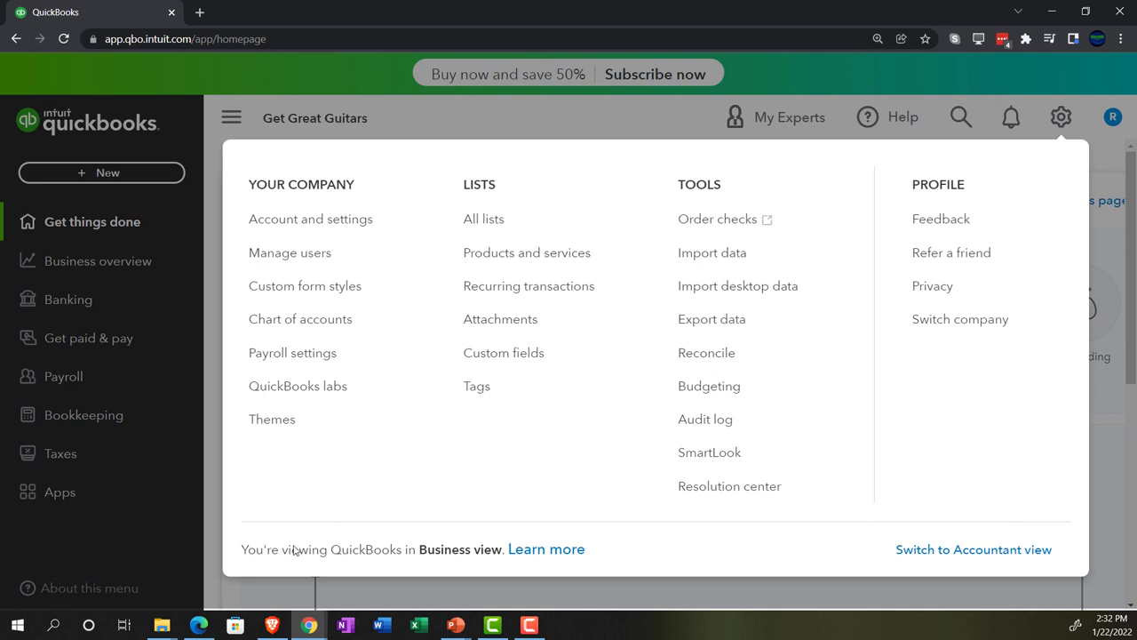
{"action": "left_click", "coordinate": [199, 624]}
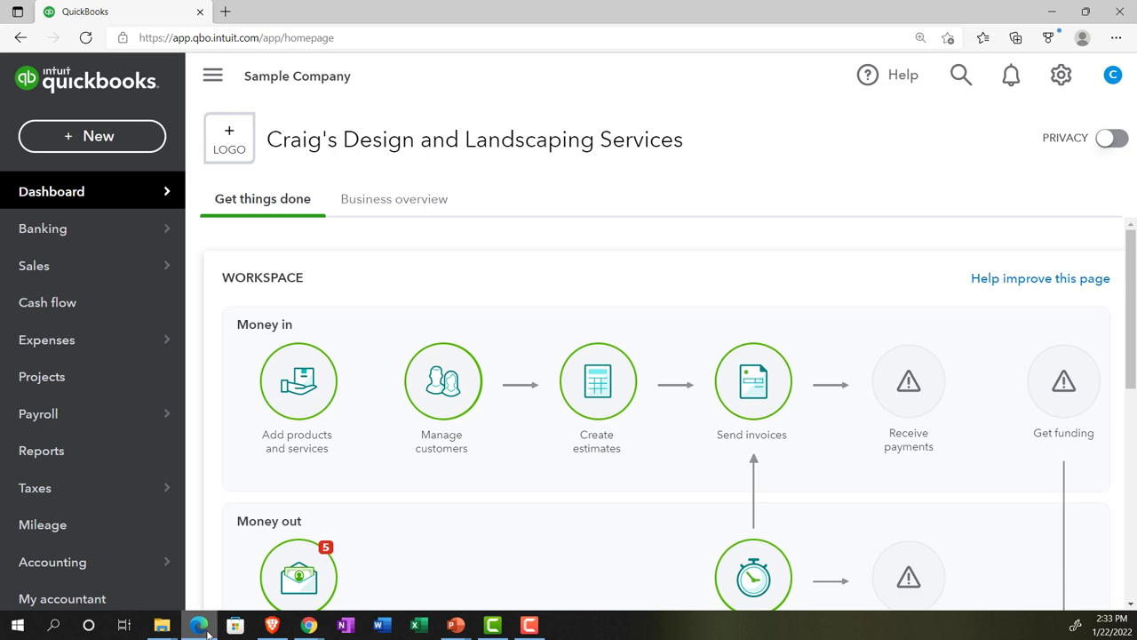
{"action": "left_click", "coordinate": [199, 625]}
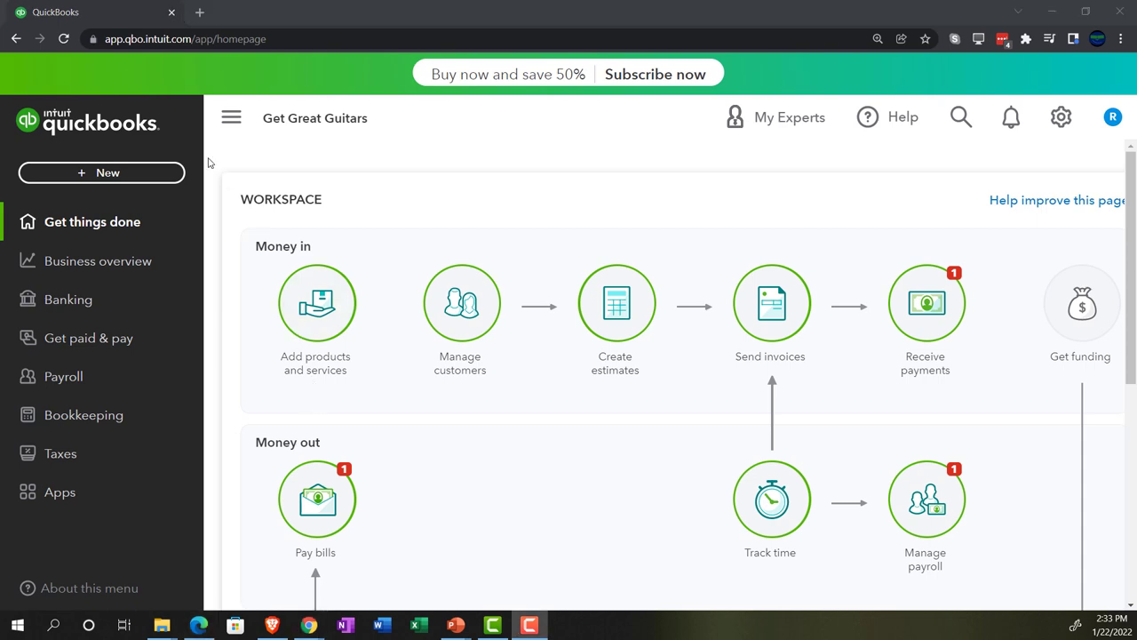
Step: Duplicate the Get Great Guitars home page tab twice so three browser tabs are open
{"action": "right_click", "coordinate": [127, 16]}
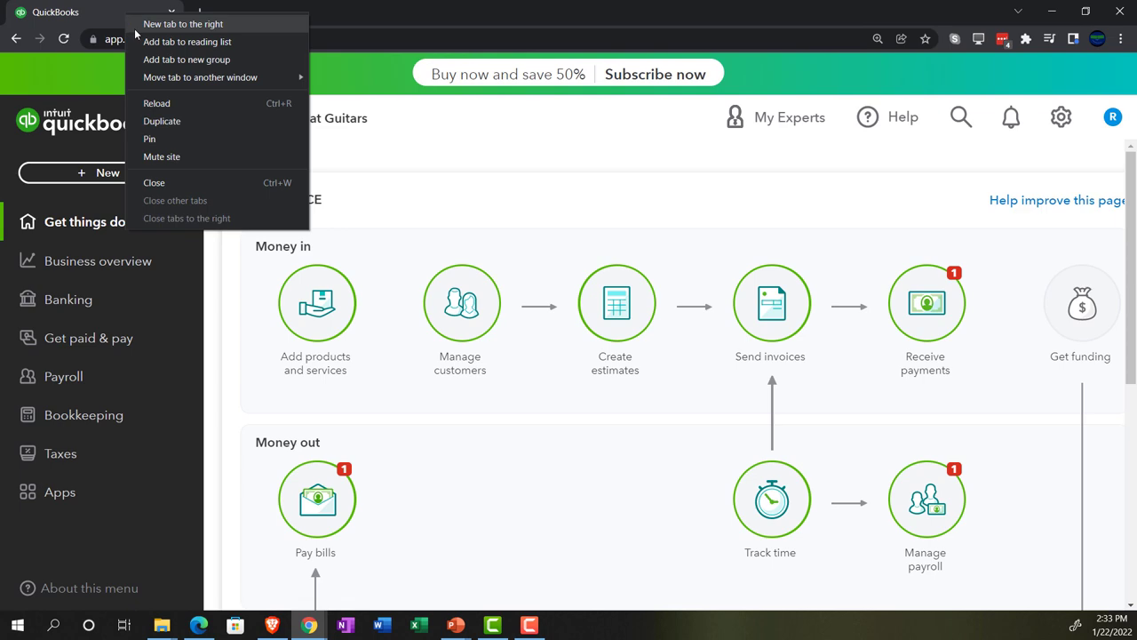
{"action": "left_click", "coordinate": [157, 121]}
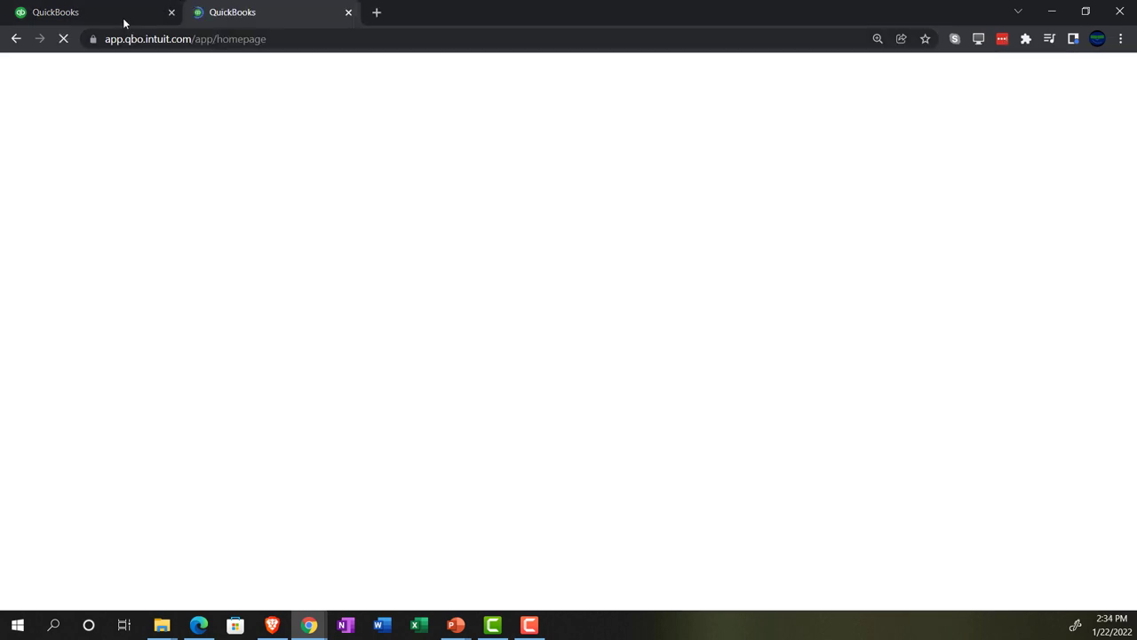
{"action": "left_click", "coordinate": [122, 17]}
{"action": "right_click", "coordinate": [121, 15]}
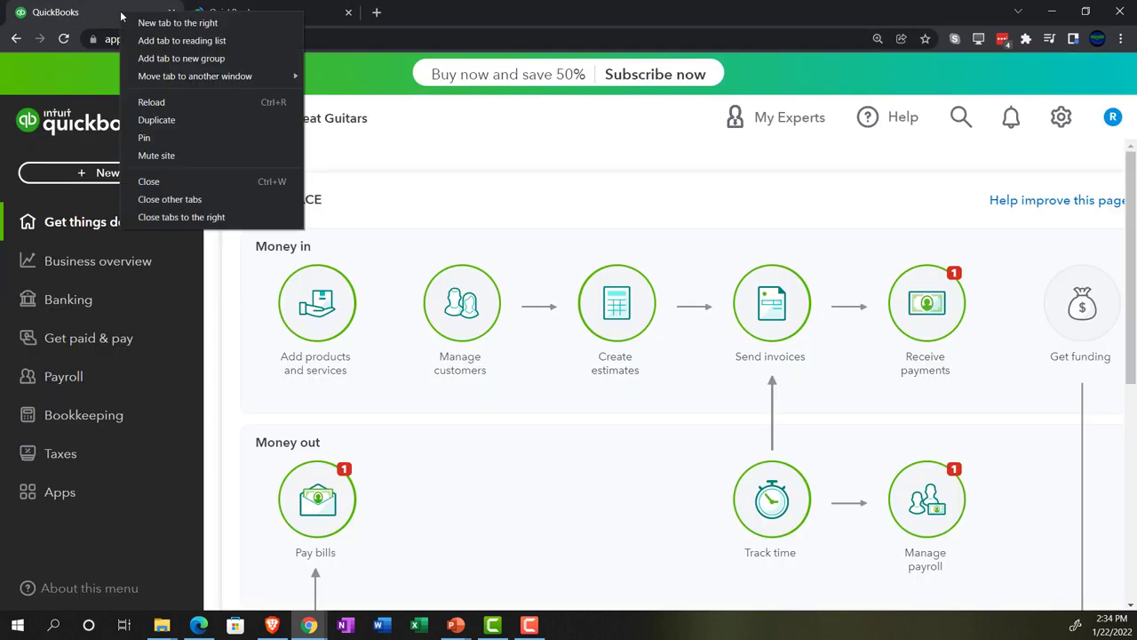
{"action": "left_click", "coordinate": [142, 119]}
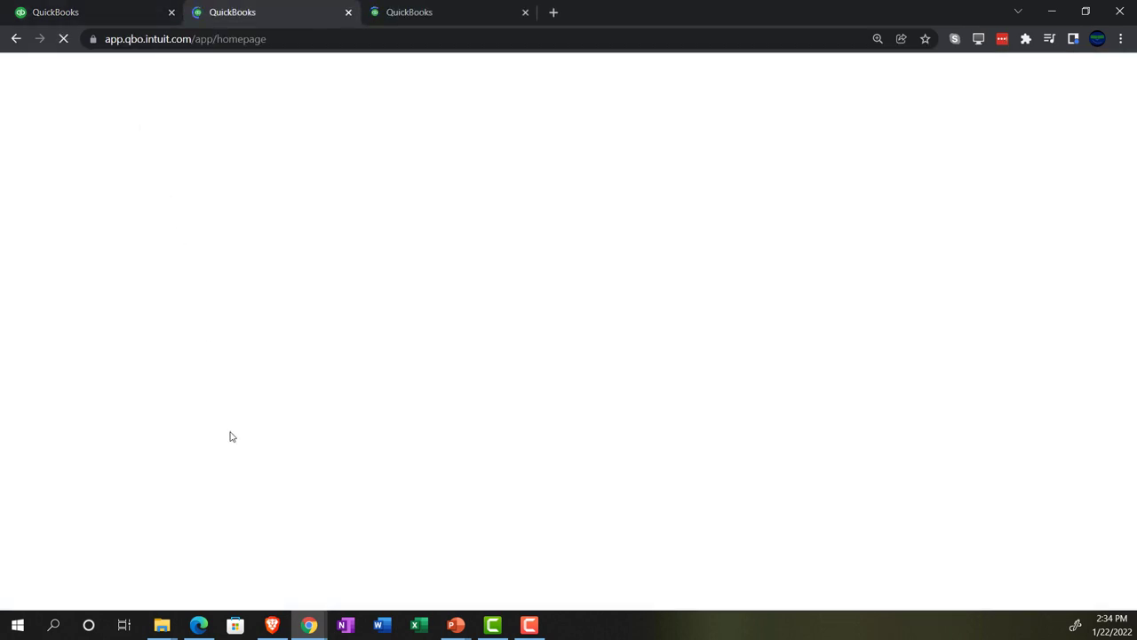
Step: Switch to Edge, look at where Reports is located in the sample company, open it, and return to Chrome
{"action": "left_click", "coordinate": [201, 626]}
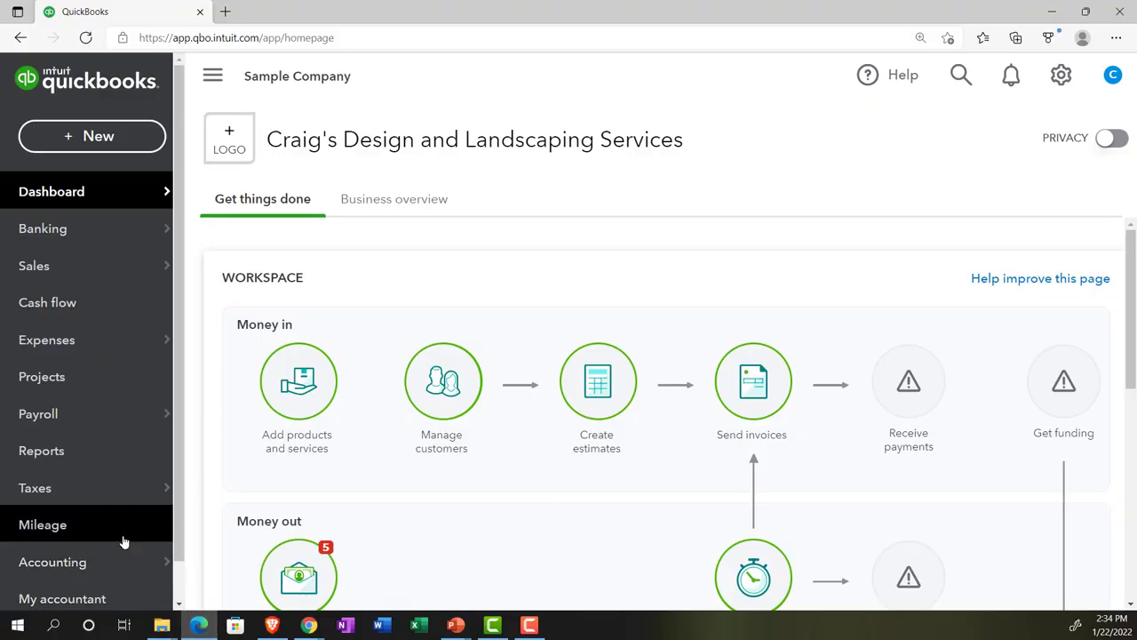
{"action": "scroll", "coordinate": [124, 541], "scroll_direction": "down", "scroll_amount": 1}
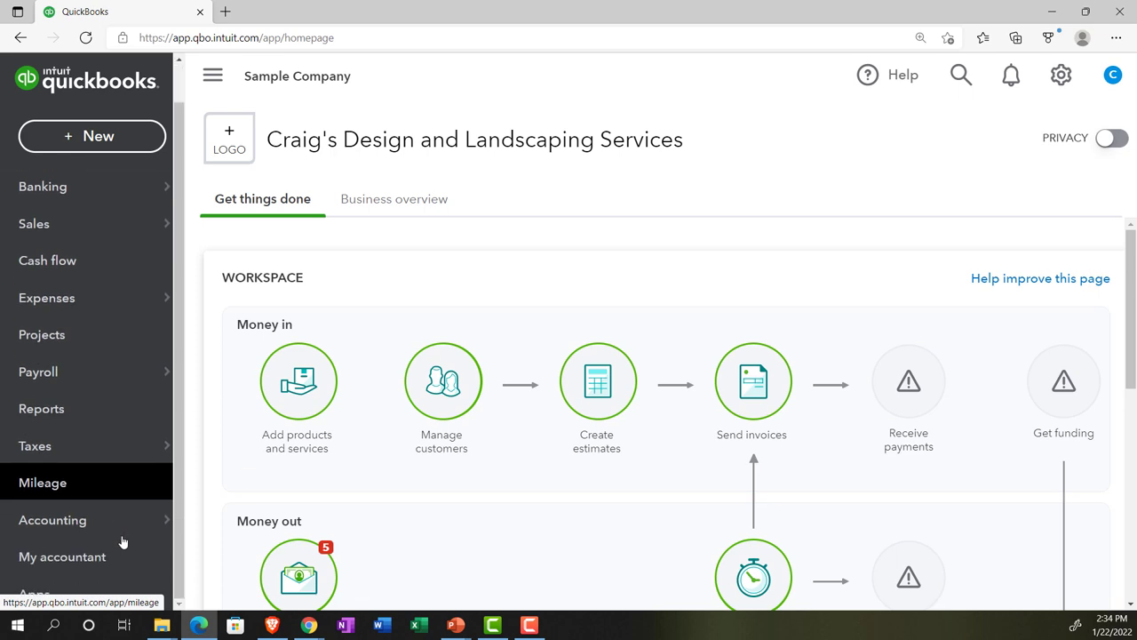
{"action": "mouse_move", "coordinate": [112, 533]}
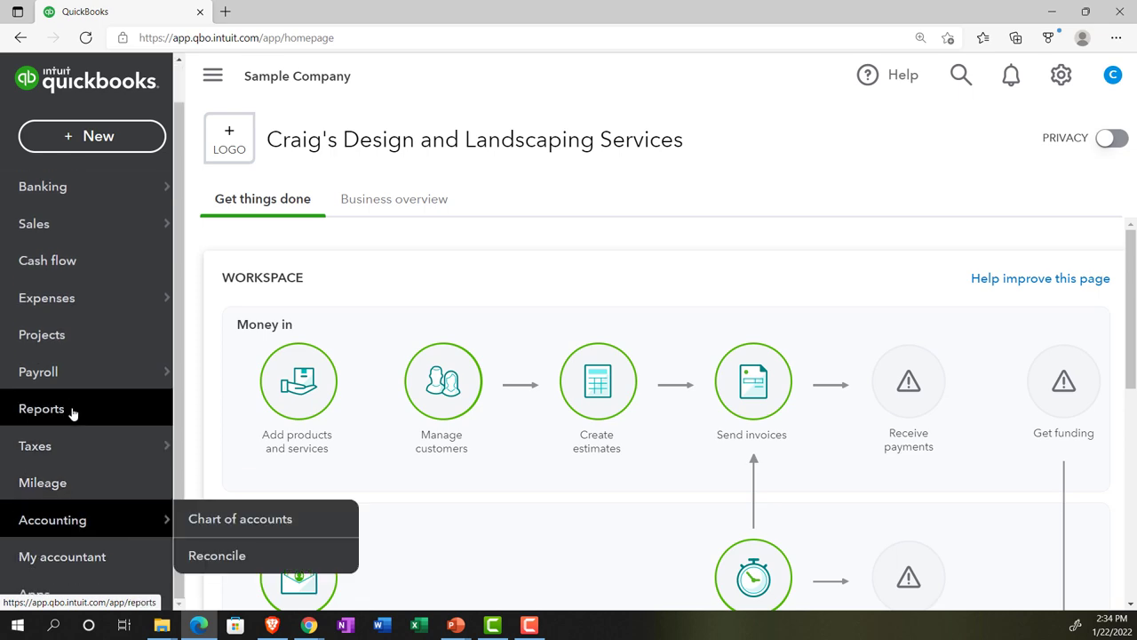
{"action": "left_click", "coordinate": [103, 423]}
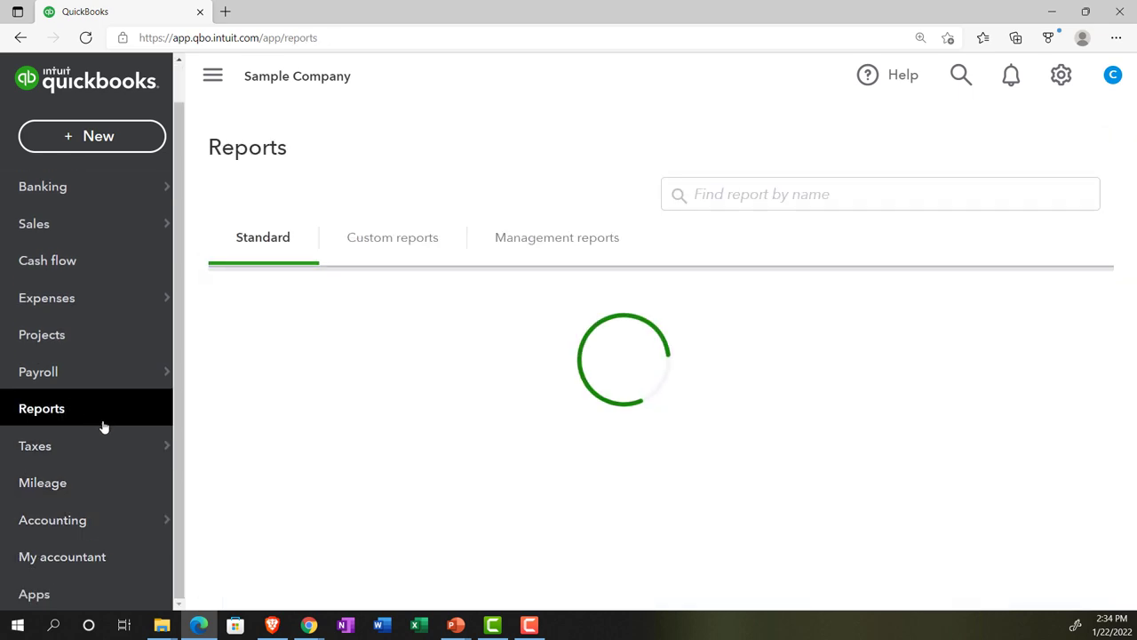
{"action": "left_click", "coordinate": [204, 620]}
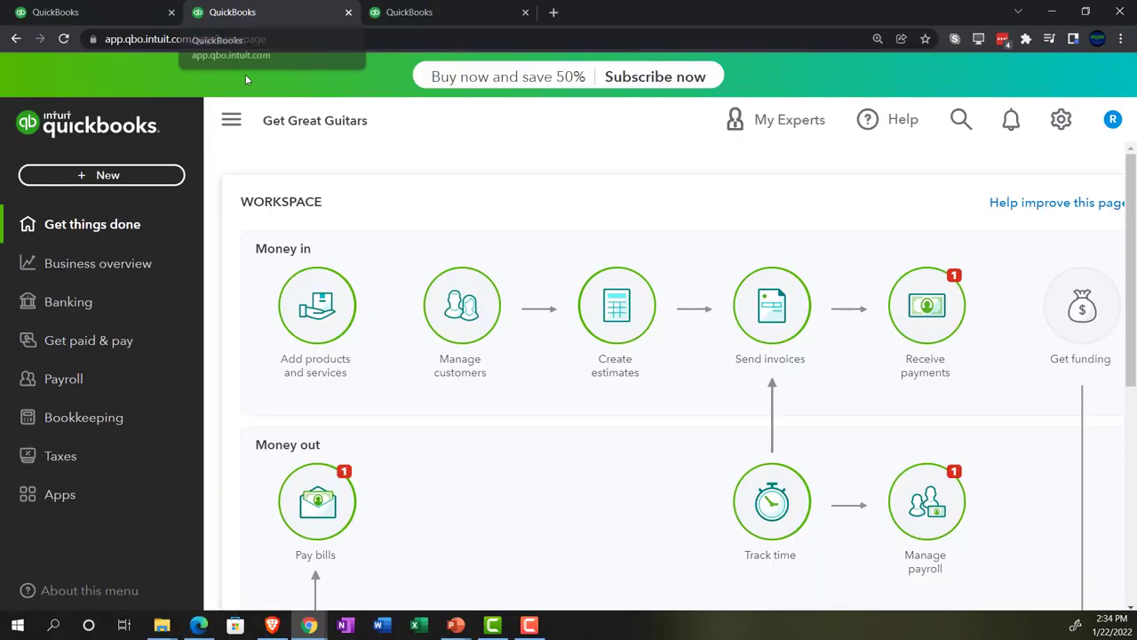
Step: Open the Balance Sheet report for Get Great Guitars in the second tab with the navigation menu collapsed
{"action": "left_click", "coordinate": [120, 266]}
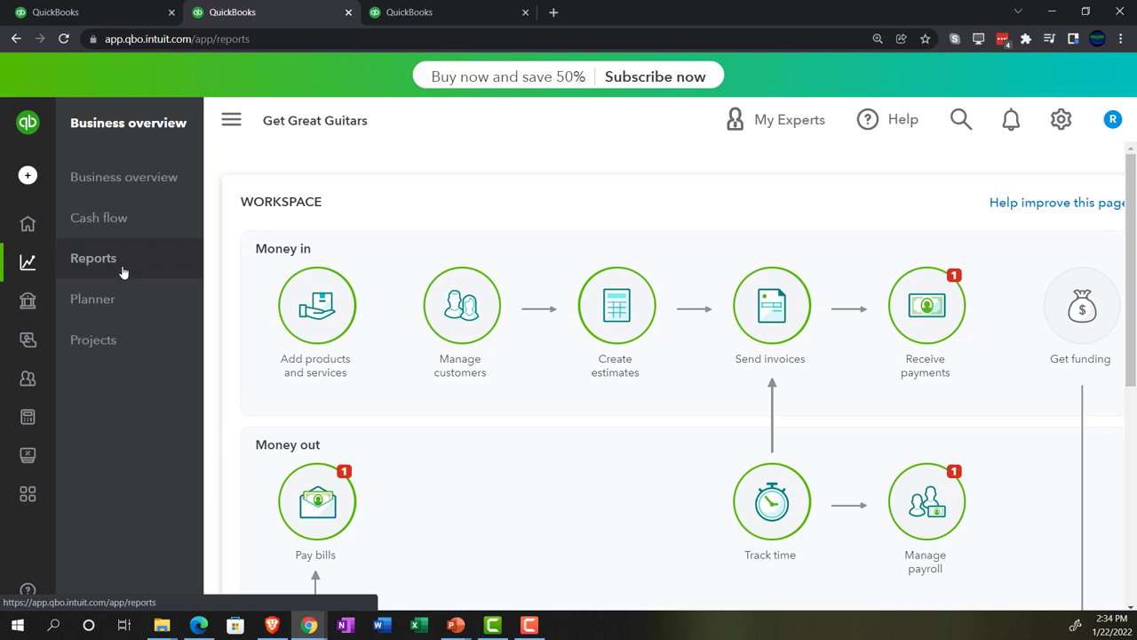
{"action": "left_click", "coordinate": [122, 269]}
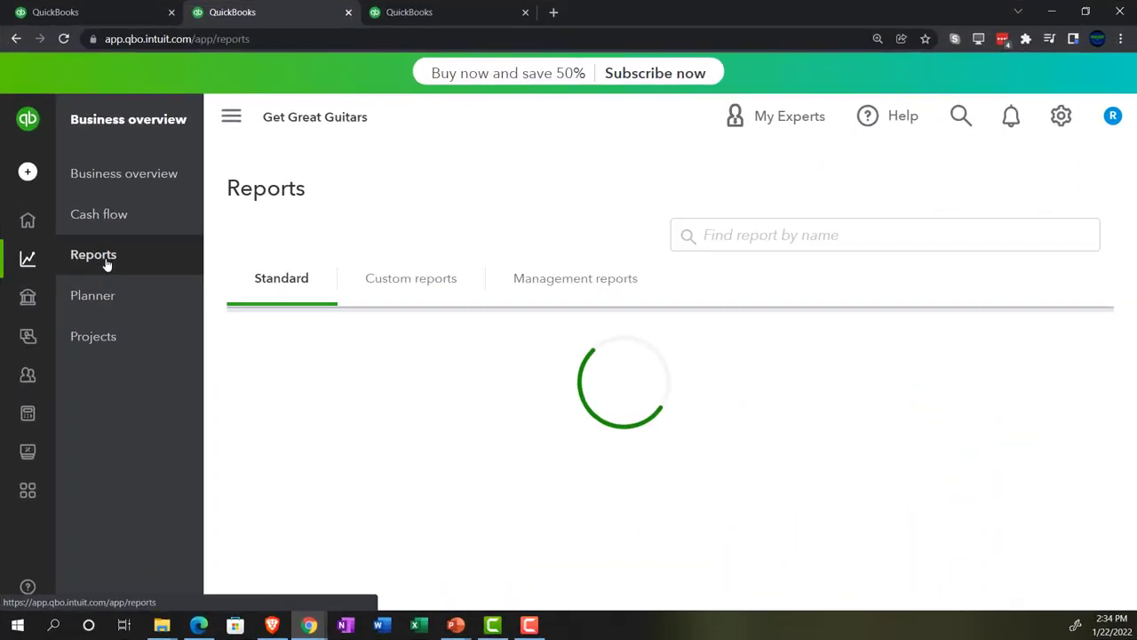
{"action": "left_click", "coordinate": [225, 127]}
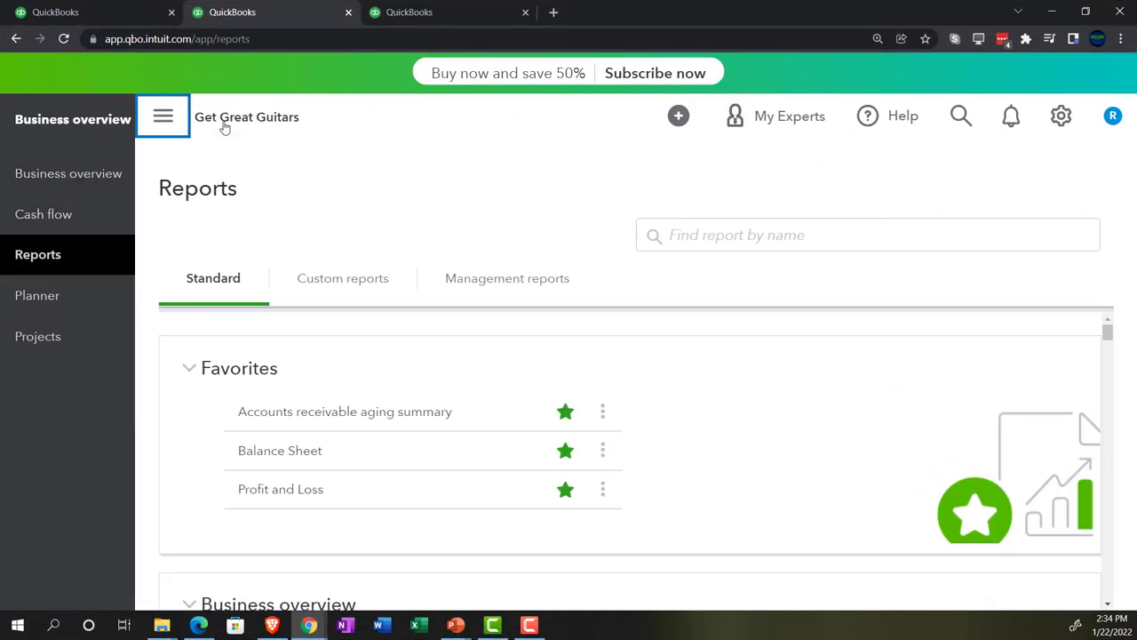
{"action": "left_click", "coordinate": [143, 460]}
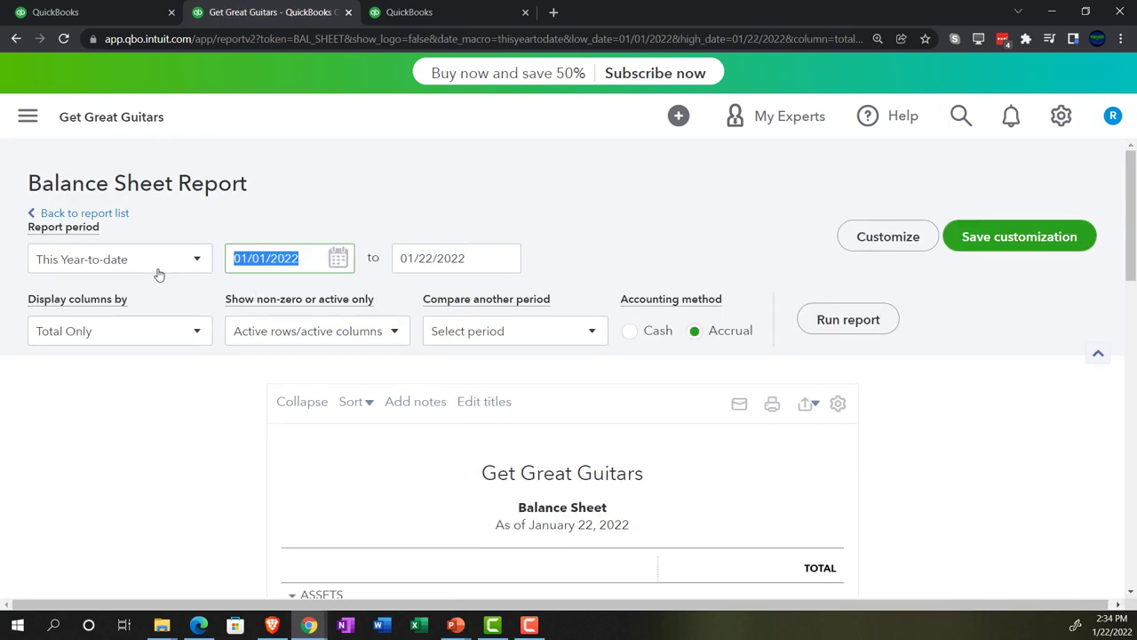
Step: Set the Balance Sheet period to 01/01/2022 through 12/31/2022 and run the report
{"action": "type", "text": "01012022"}
{"action": "key", "text": "Tab"}
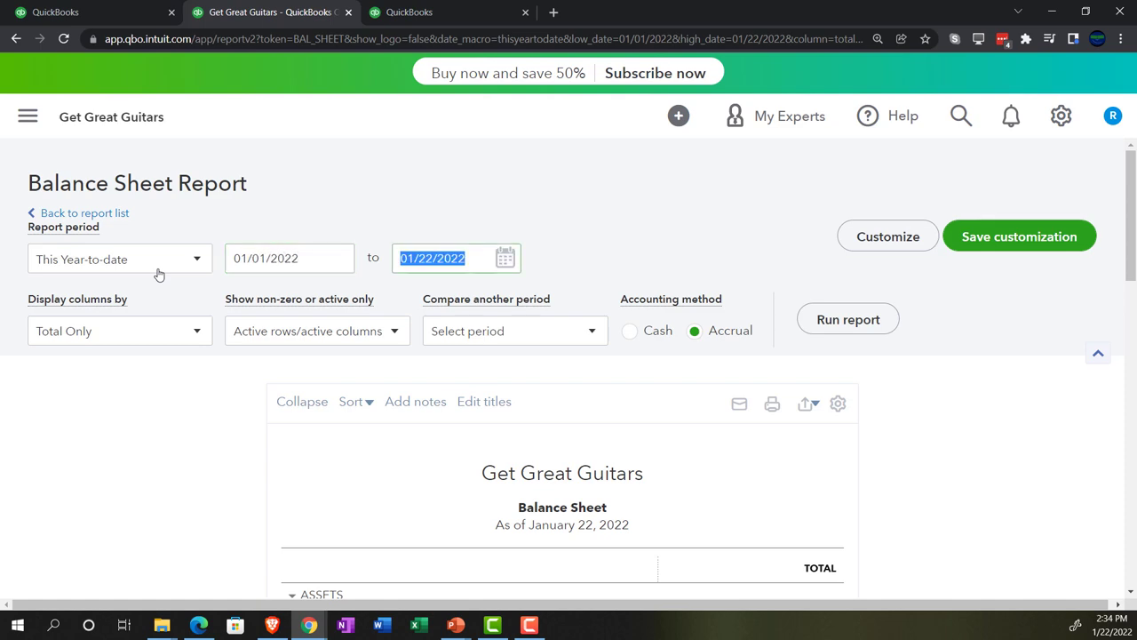
{"action": "type", "text": "12/31/2022"}
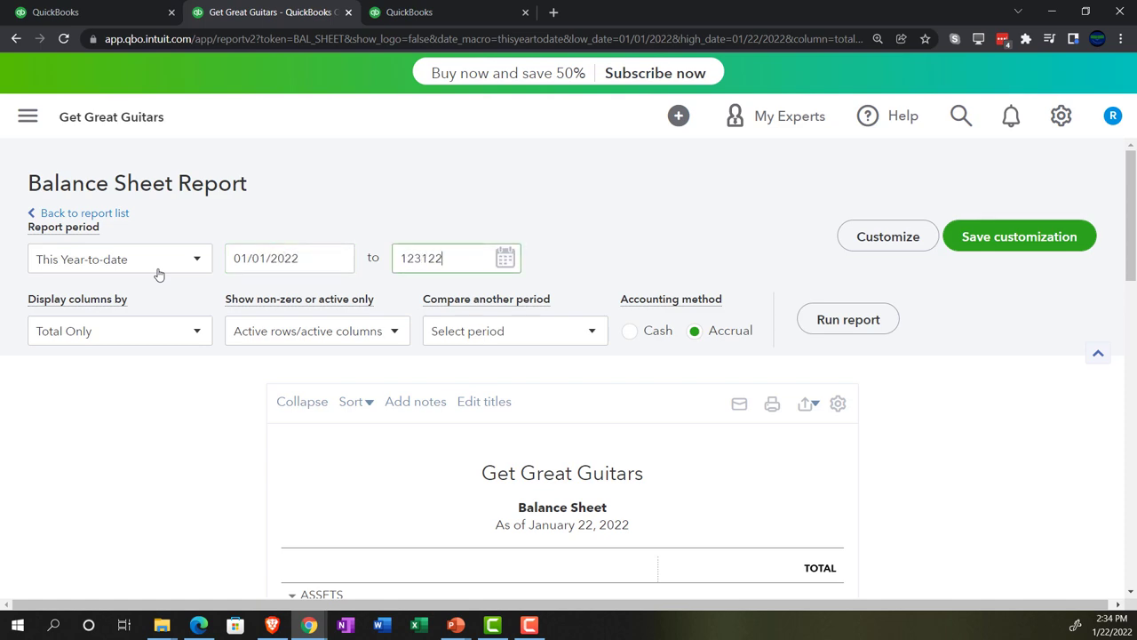
{"action": "key", "text": "Tab"}
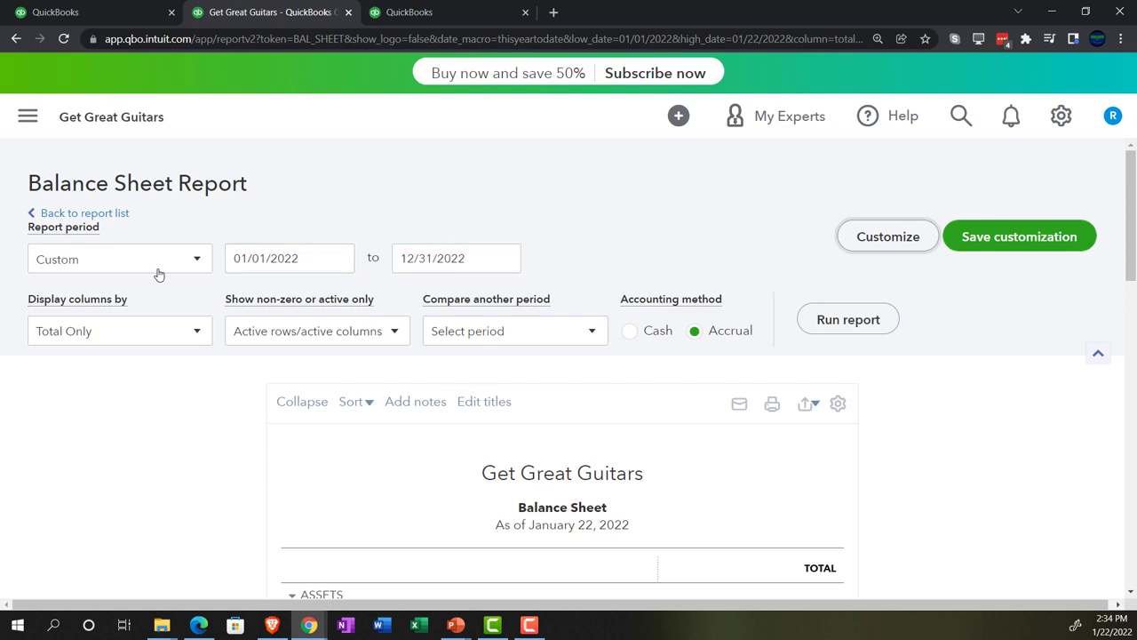
{"action": "left_click", "coordinate": [835, 321]}
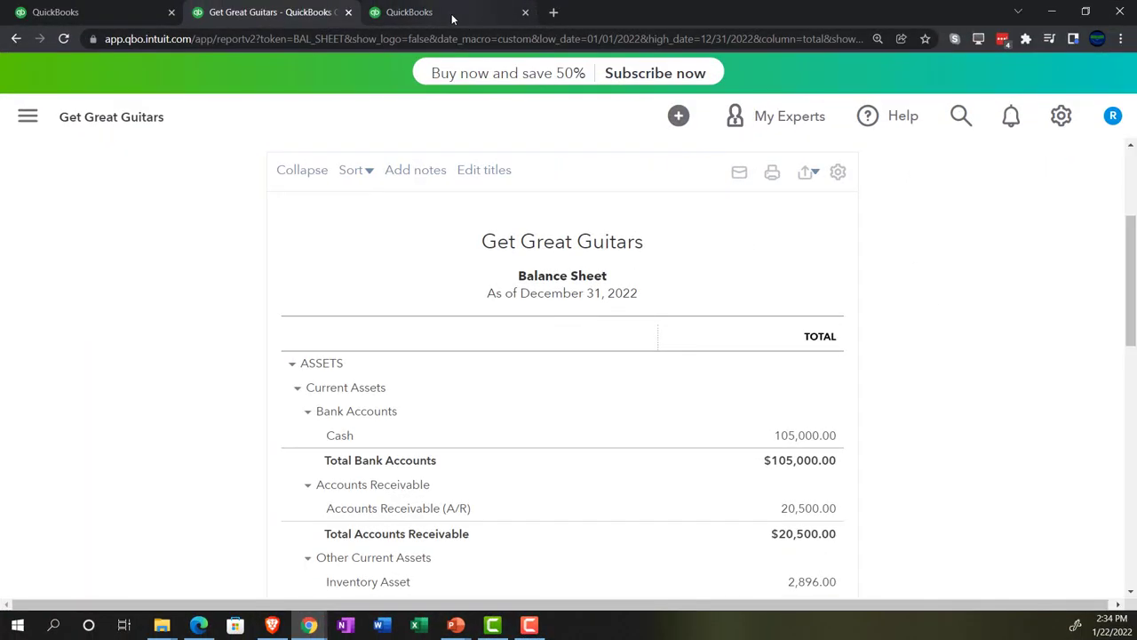
Step: In the third tab, search the reports for "tri", open the Trial Balance, and collapse the navigation menu
{"action": "left_click", "coordinate": [452, 14]}
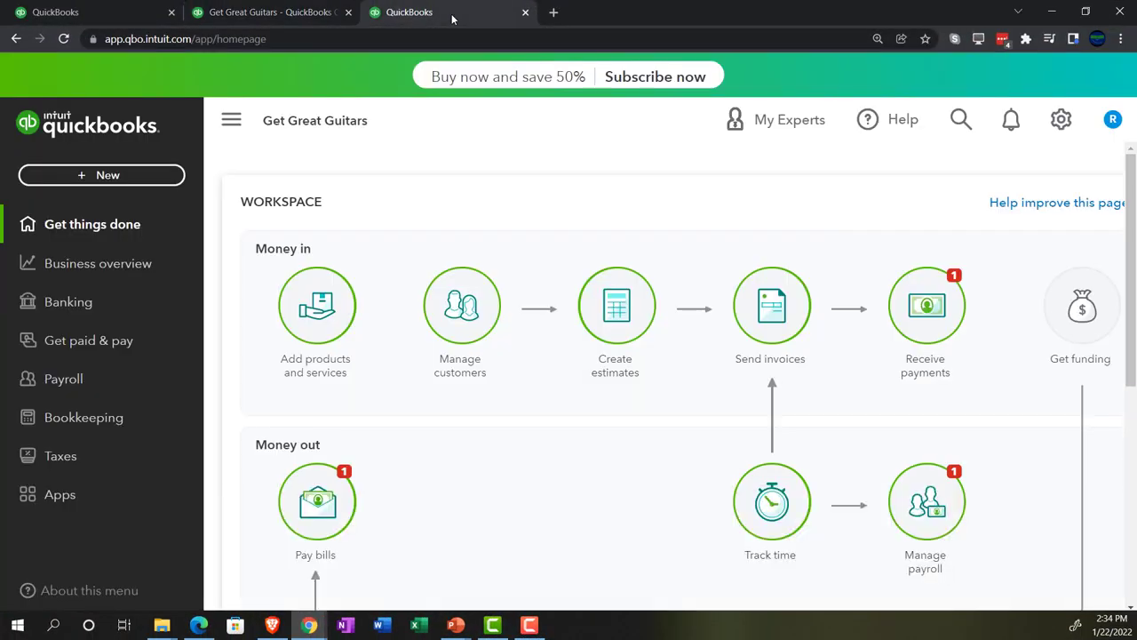
{"action": "left_click", "coordinate": [126, 271]}
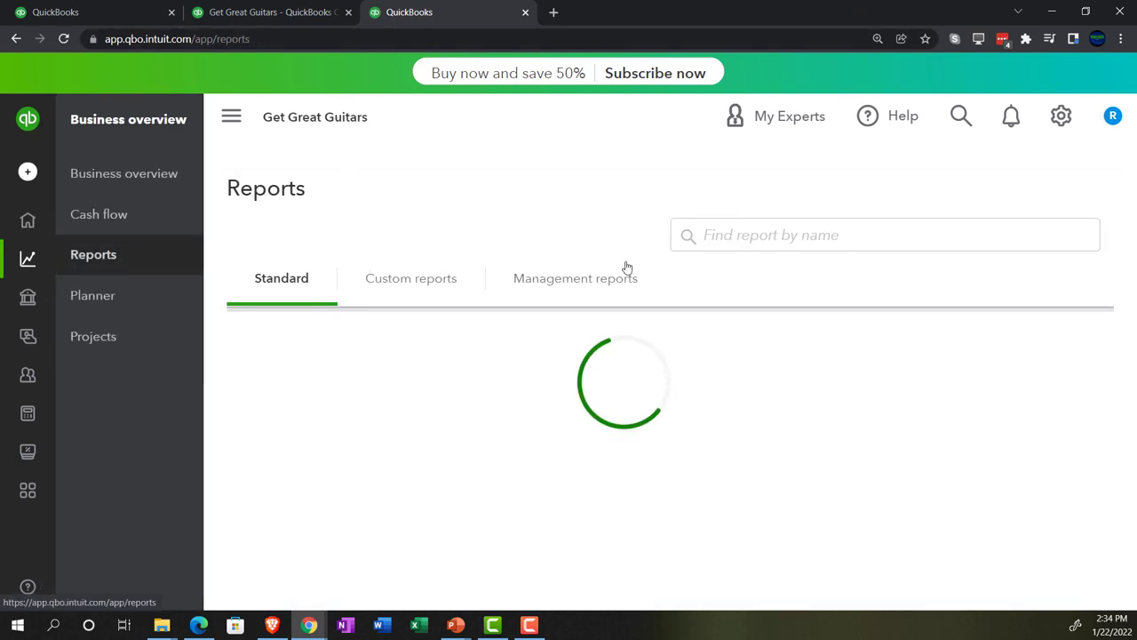
{"action": "left_click", "coordinate": [772, 238]}
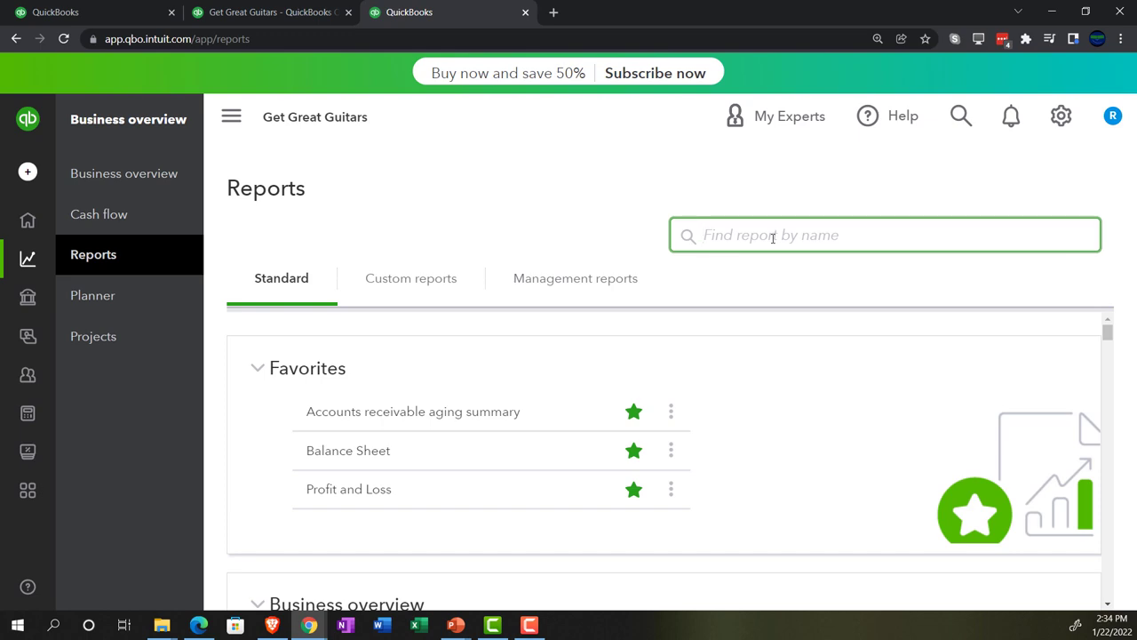
{"action": "type", "text": "tri"}
{"action": "key", "text": "Down"}
{"action": "key", "text": "Down"}
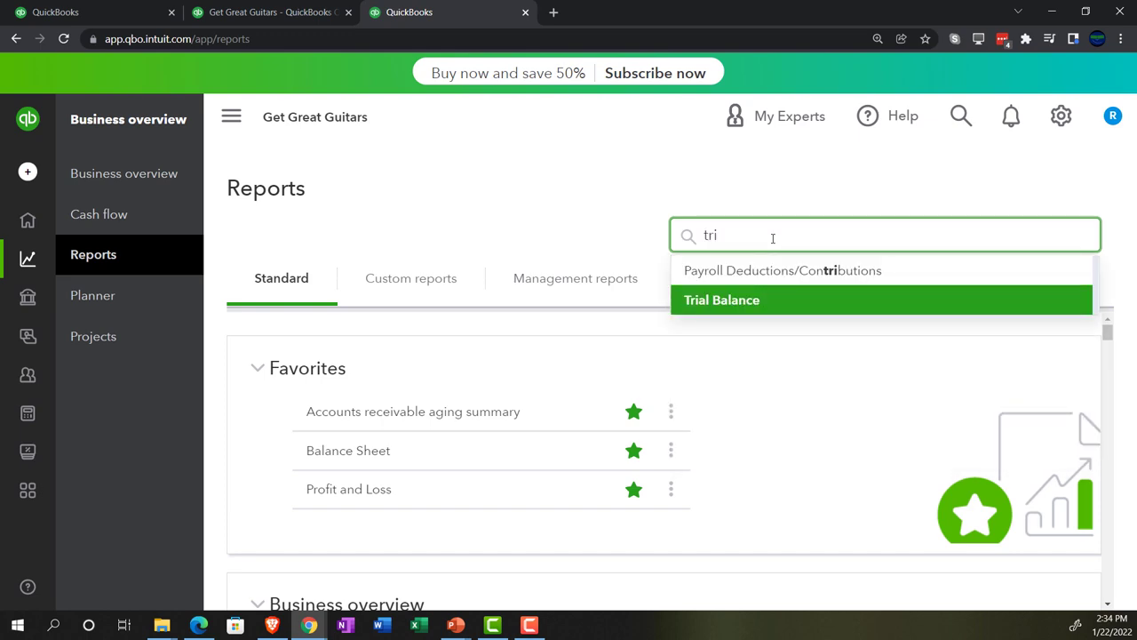
{"action": "key", "text": "Return"}
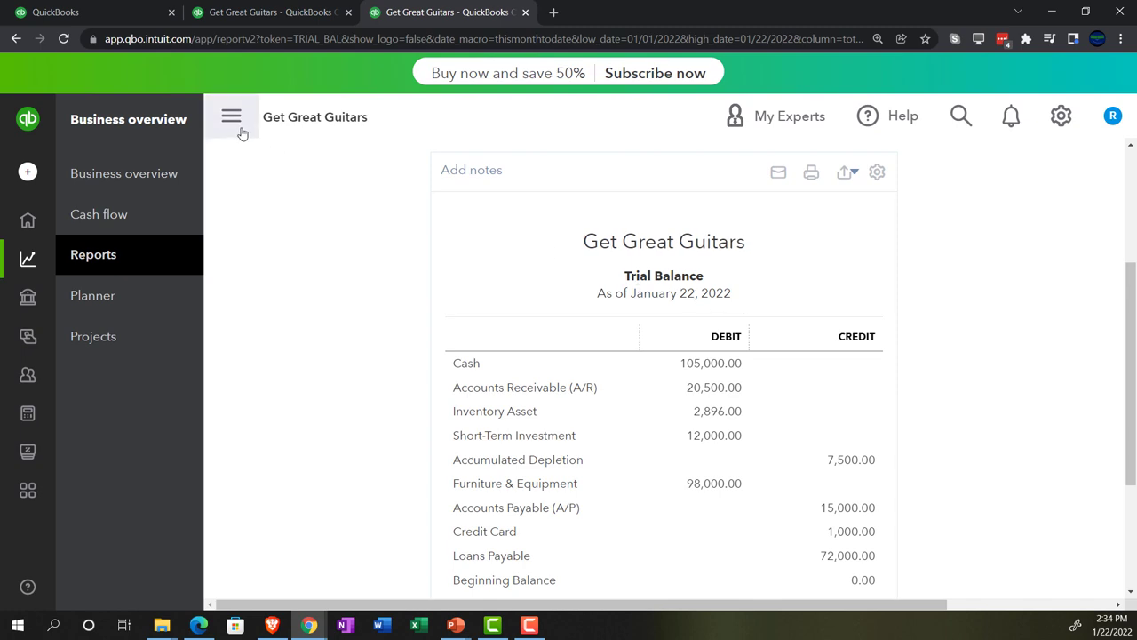
{"action": "left_click", "coordinate": [233, 124]}
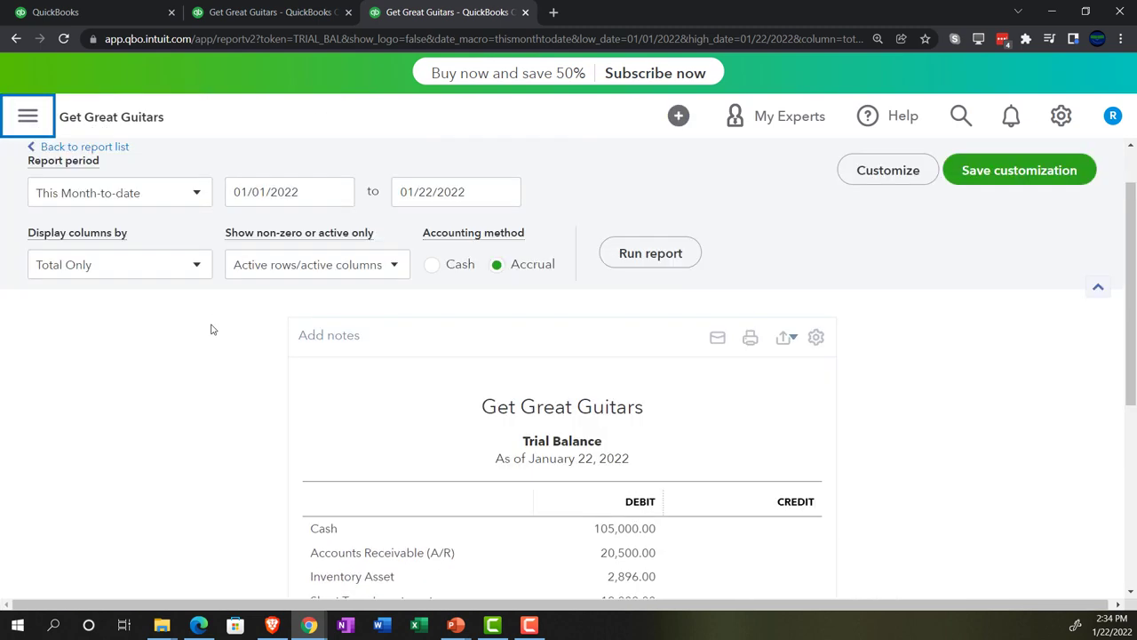
Step: Set the Trial Balance period to 01/01/2022 through 12/31/2022 and run the report
{"action": "left_click_drag", "start_coordinate": [297, 257], "coordinate": [233, 258]}
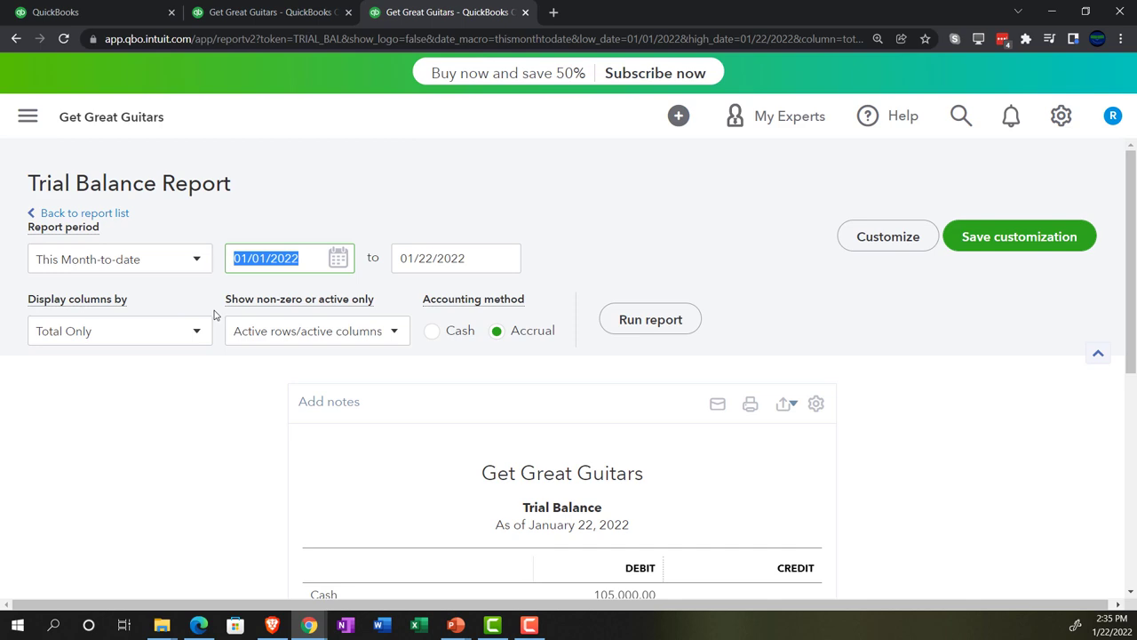
{"action": "type", "text": "01/01/2022"}
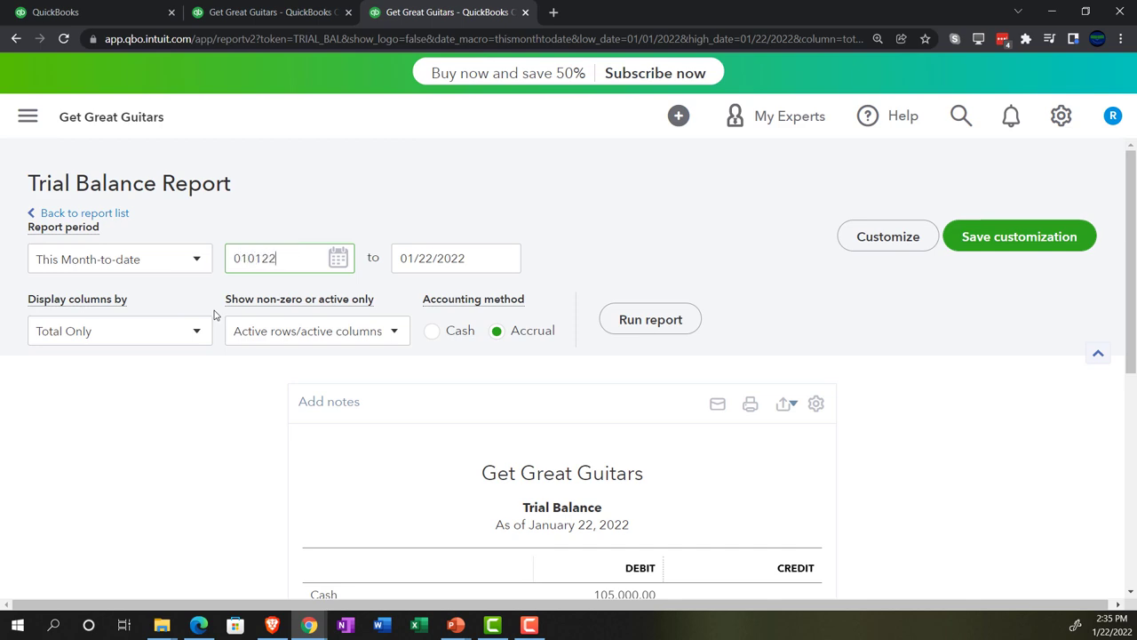
{"action": "key", "text": "Tab"}
{"action": "type", "text": "1231"}
{"action": "key", "text": "Tab"}
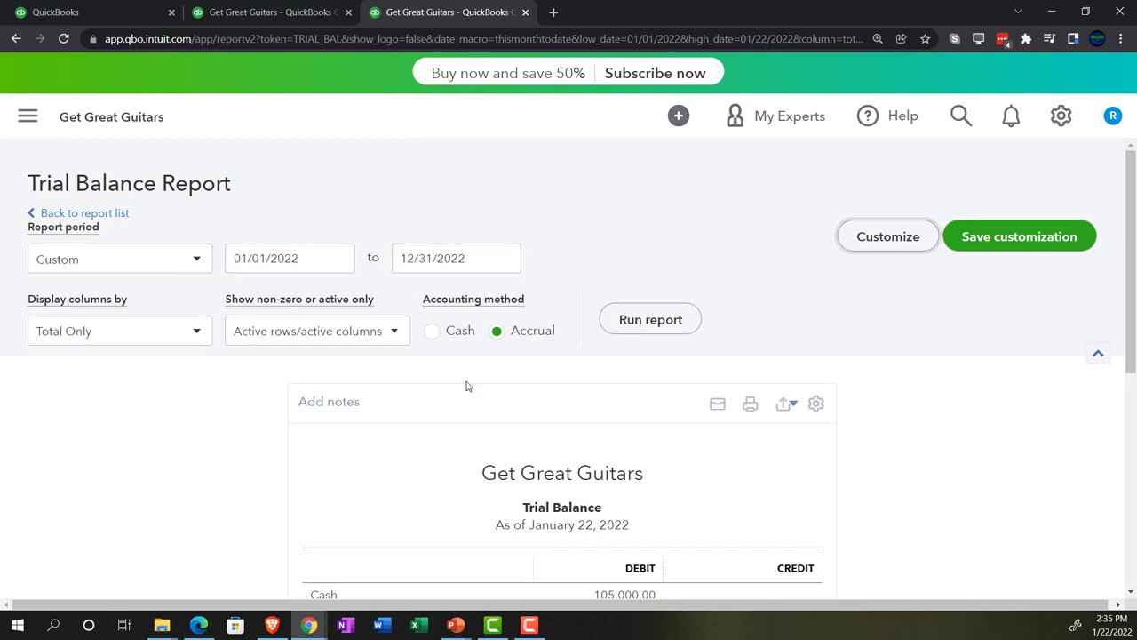
{"action": "left_click", "coordinate": [672, 322]}
{"action": "scroll", "coordinate": [673, 324], "scroll_direction": "down", "scroll_amount": 3}
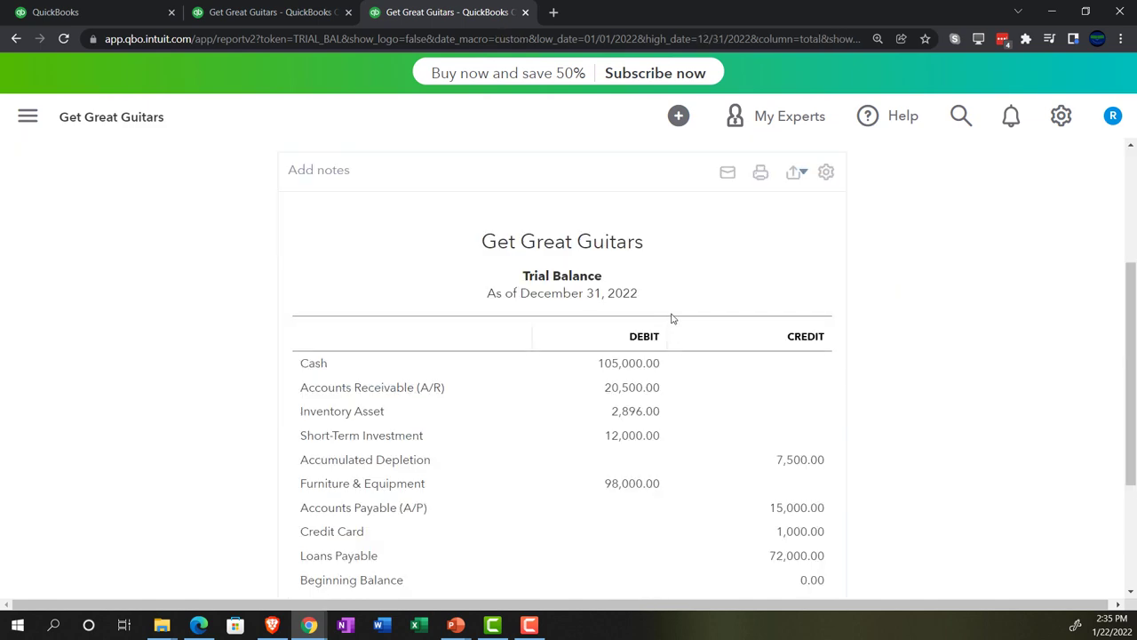
Step: Return to the Balance Sheet tab, enlarge the page, and examine the cash and other current asset balances
{"action": "left_click", "coordinate": [272, 17]}
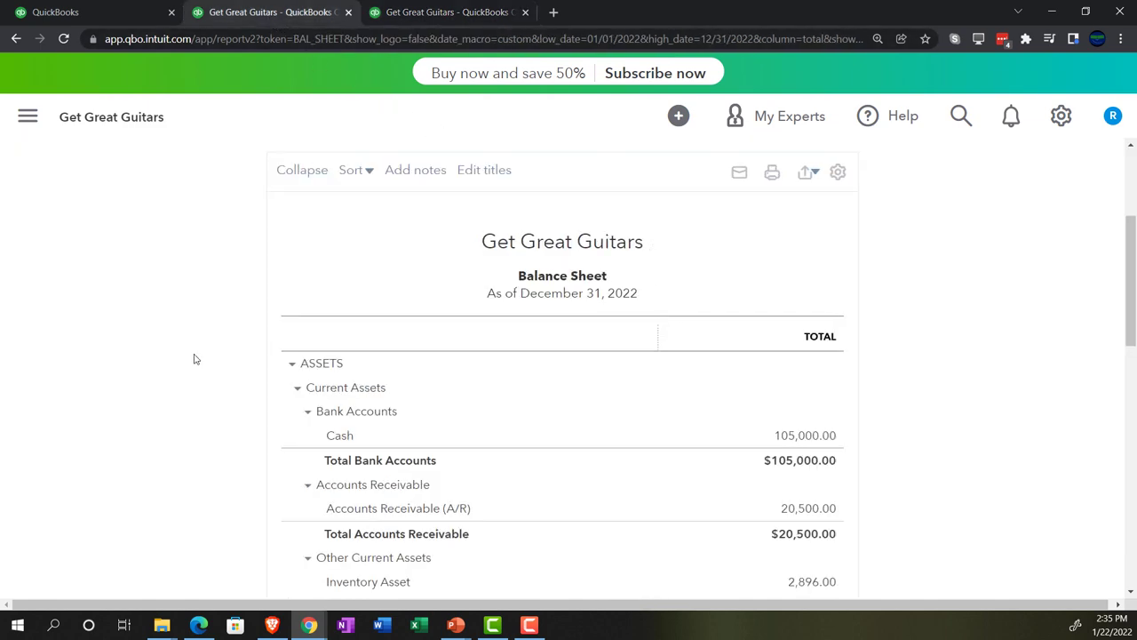
{"action": "key", "text": "ctrl+plus"}
{"action": "key", "text": "ctrl+plus"}
{"action": "key", "text": "ctrl+plus"}
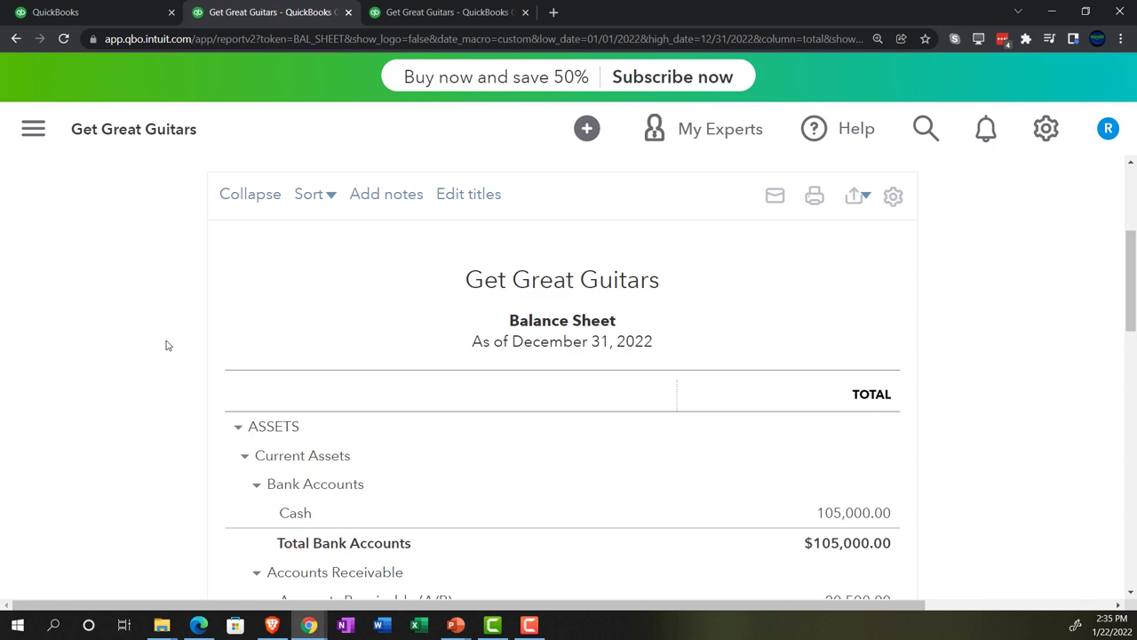
{"action": "scroll", "coordinate": [165, 344], "scroll_direction": "down", "scroll_amount": 1}
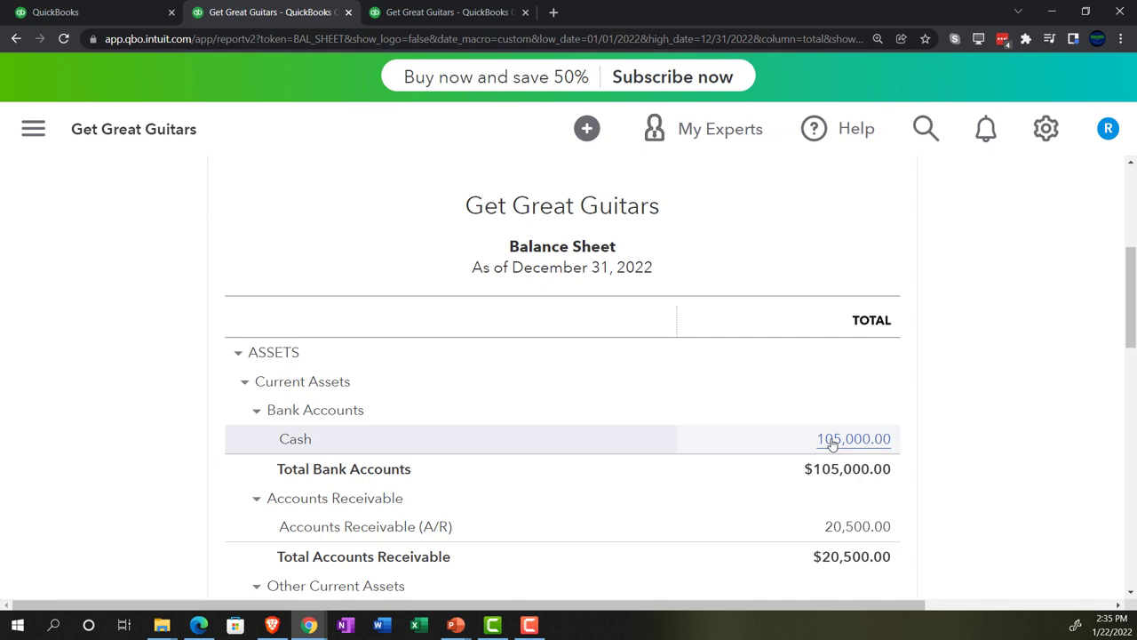
{"action": "scroll", "coordinate": [832, 444], "scroll_direction": "down", "scroll_amount": 1}
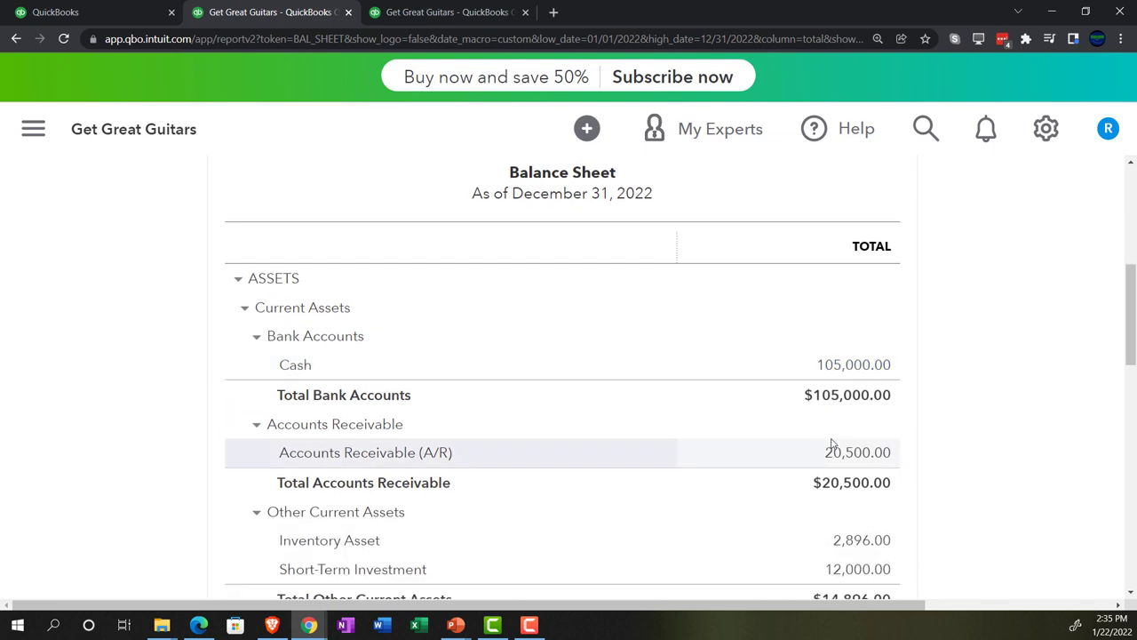
Step: Examine the receivable, other current asset and fixed asset balances on the Balance Sheet
{"action": "scroll", "coordinate": [839, 470], "scroll_direction": "down", "scroll_amount": 2}
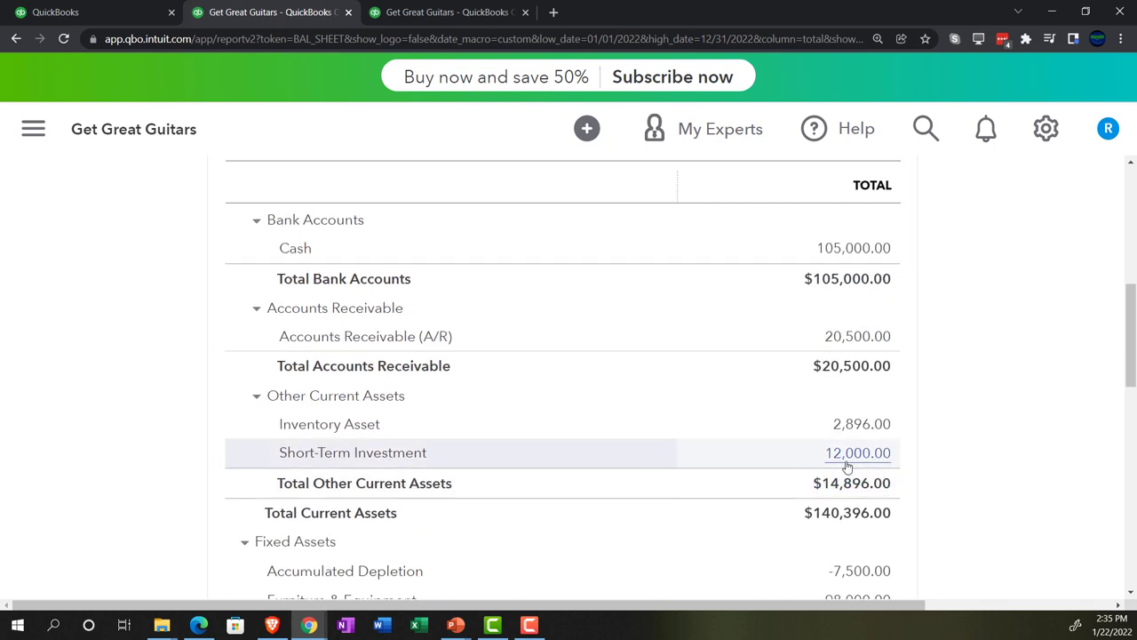
{"action": "scroll", "coordinate": [846, 467], "scroll_direction": "down", "scroll_amount": 1}
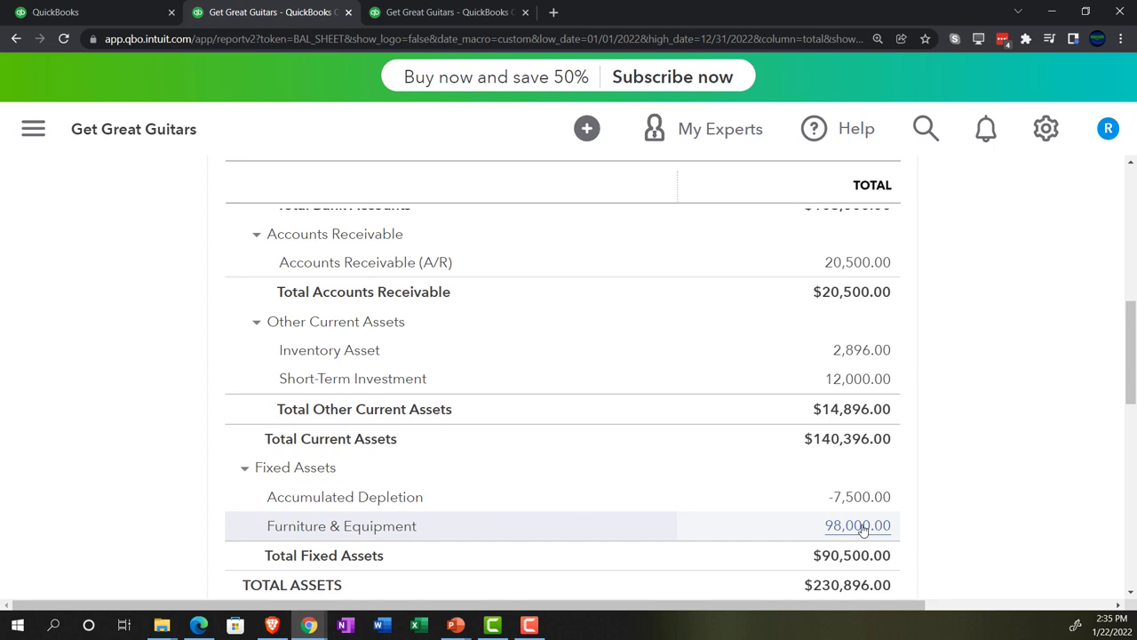
{"action": "scroll", "coordinate": [862, 530], "scroll_direction": "up", "scroll_amount": 1}
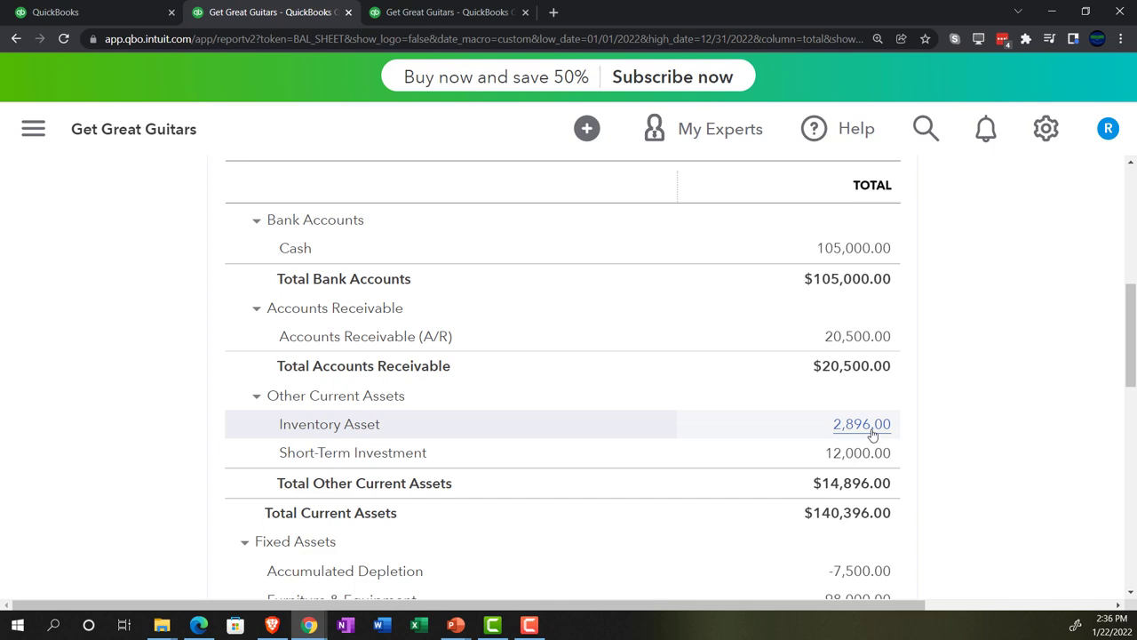
Step: Return to the QuickBooks home page in the first tab and start a new purchase order
{"action": "left_click", "coordinate": [116, 16]}
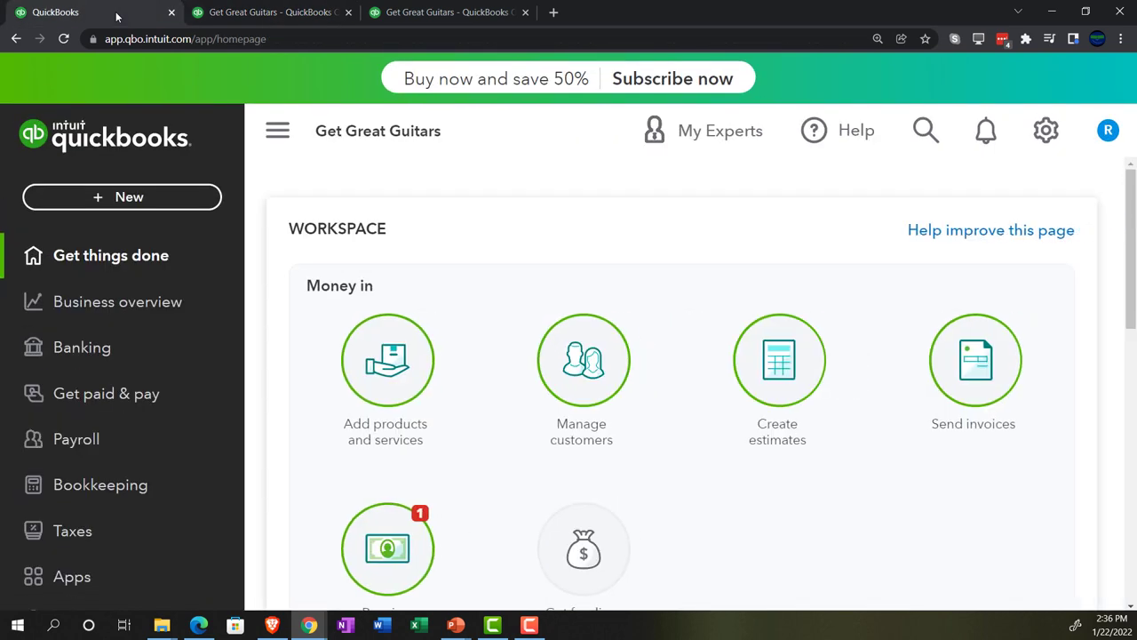
{"action": "key", "text": "ctrl+plus"}
{"action": "key", "text": "ctrl+plus"}
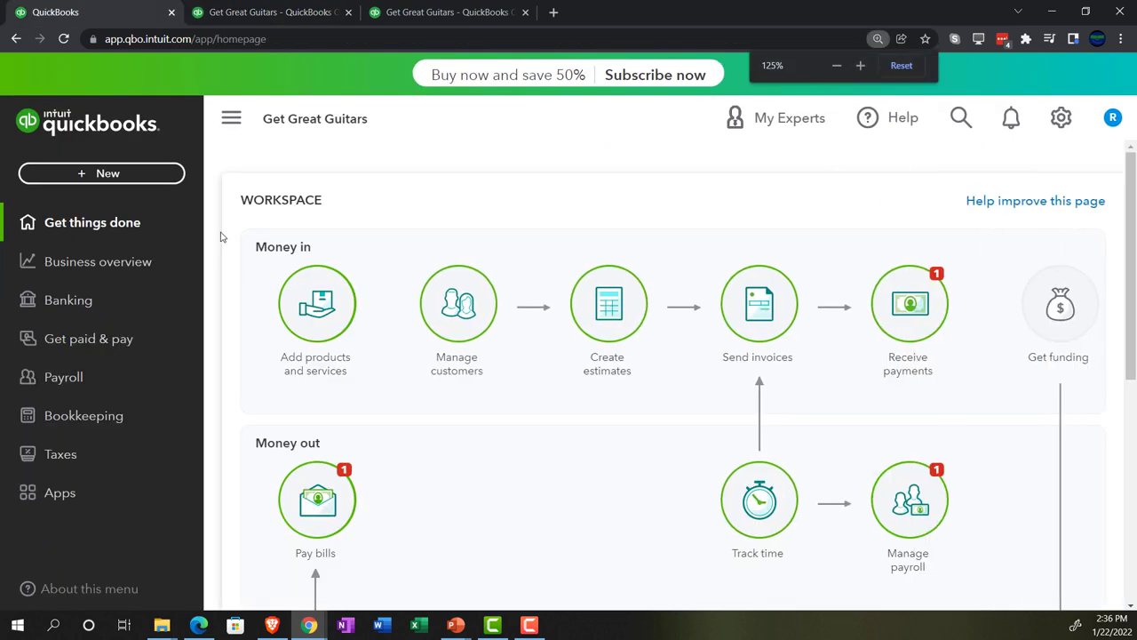
{"action": "left_click", "coordinate": [140, 176]}
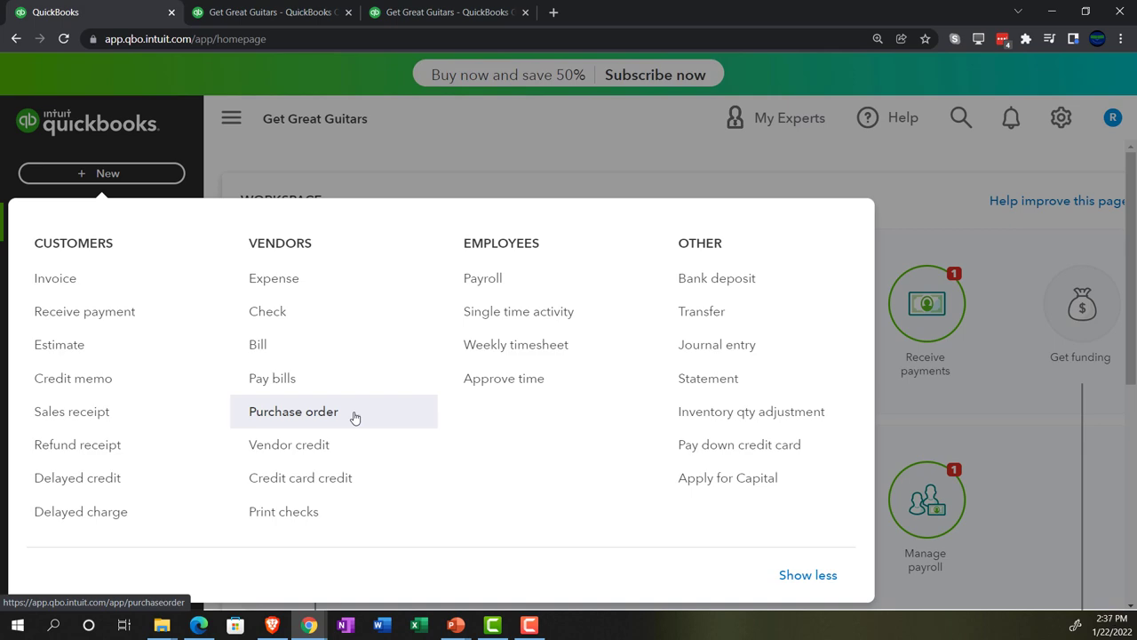
{"action": "left_click", "coordinate": [353, 418]}
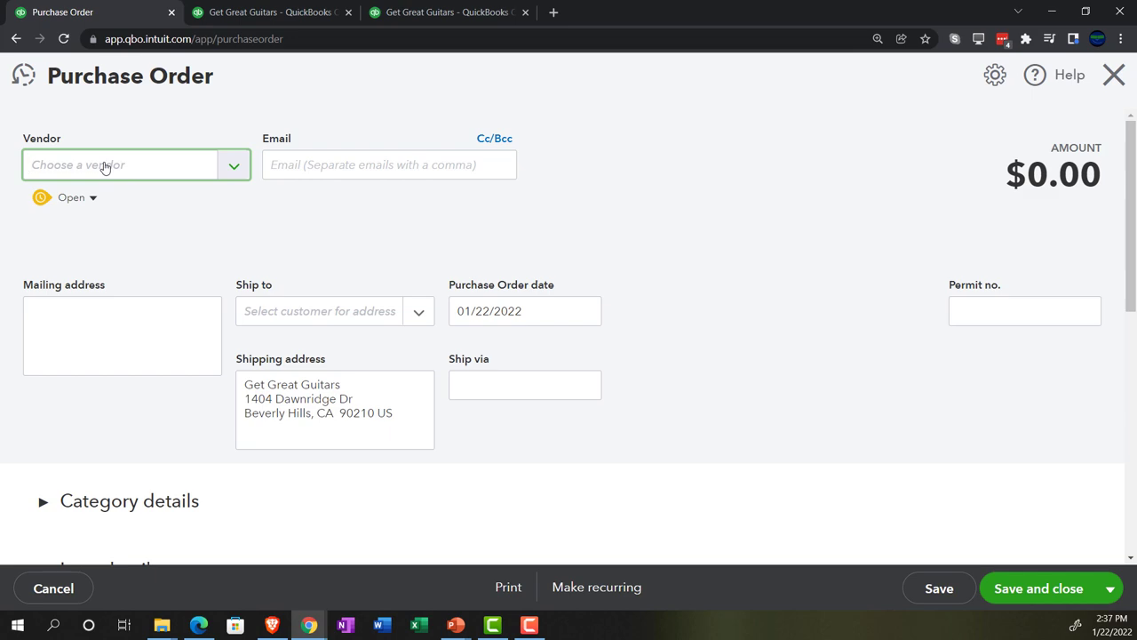
Step: Choose Epiphone as the vendor on the purchase order
{"action": "key", "text": "ctrl+minus"}
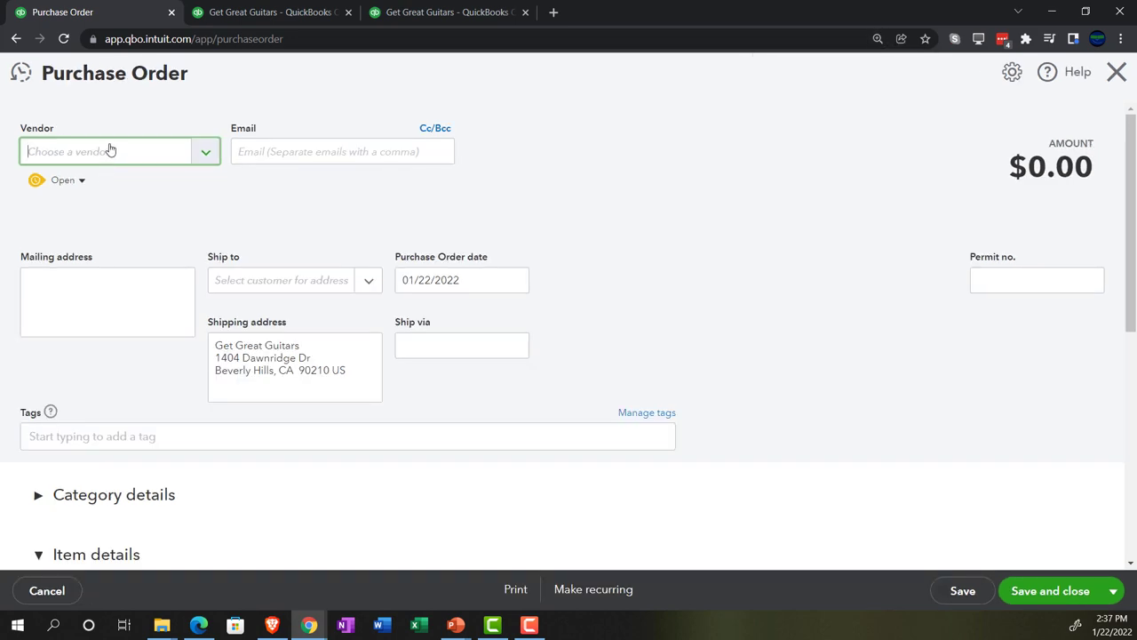
{"action": "left_click", "coordinate": [110, 150]}
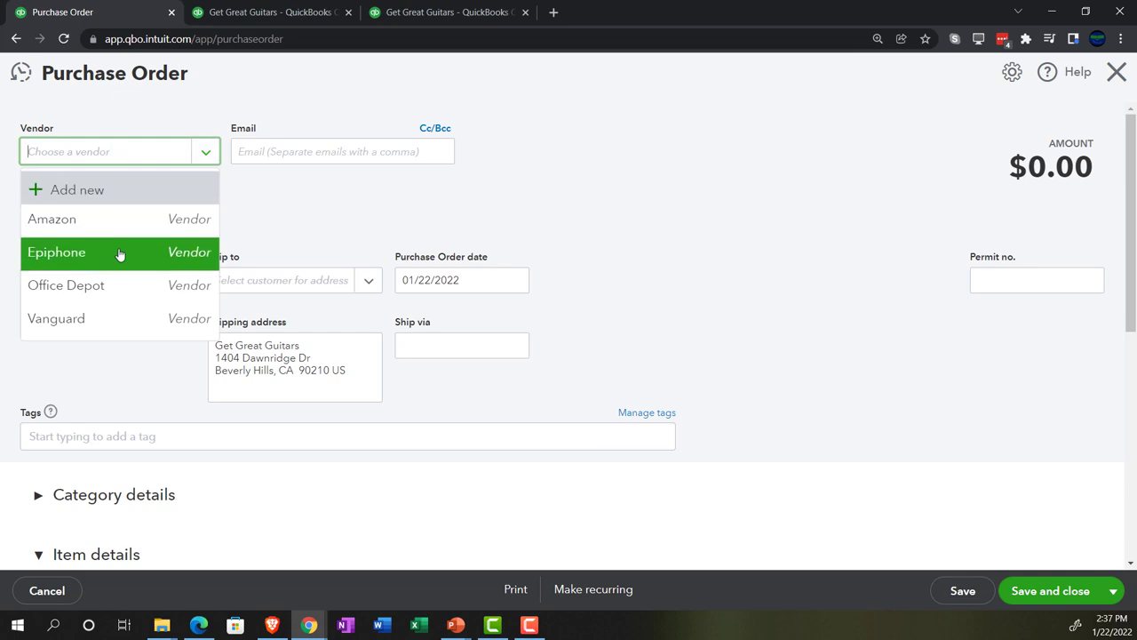
{"action": "type", "text": "ep"}
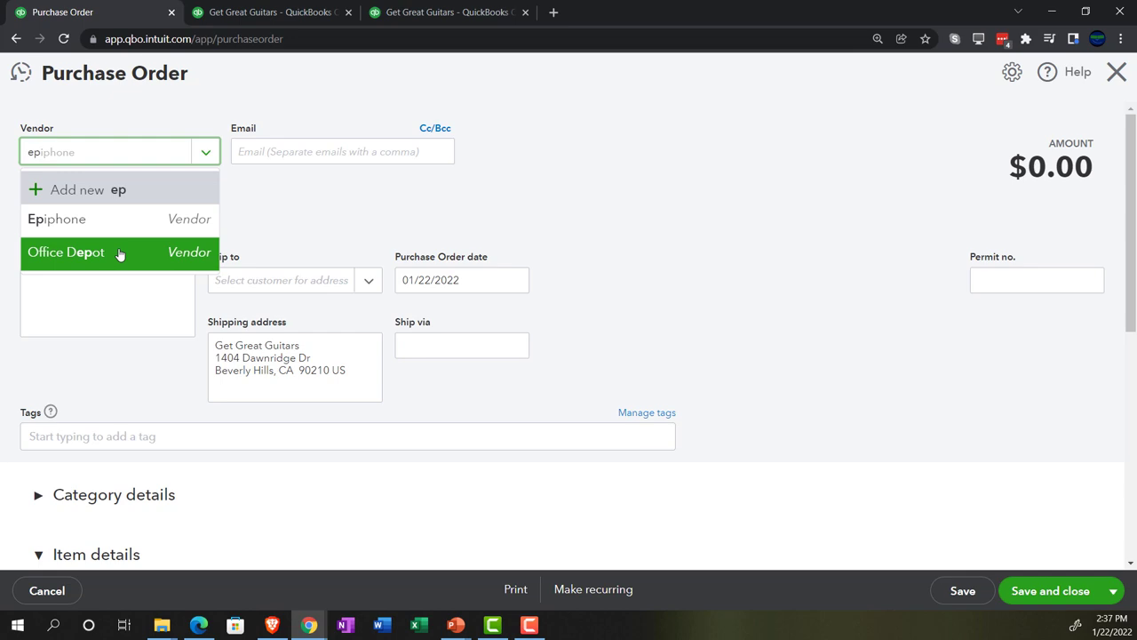
{"action": "key", "text": "Down"}
{"action": "key", "text": "Tab"}
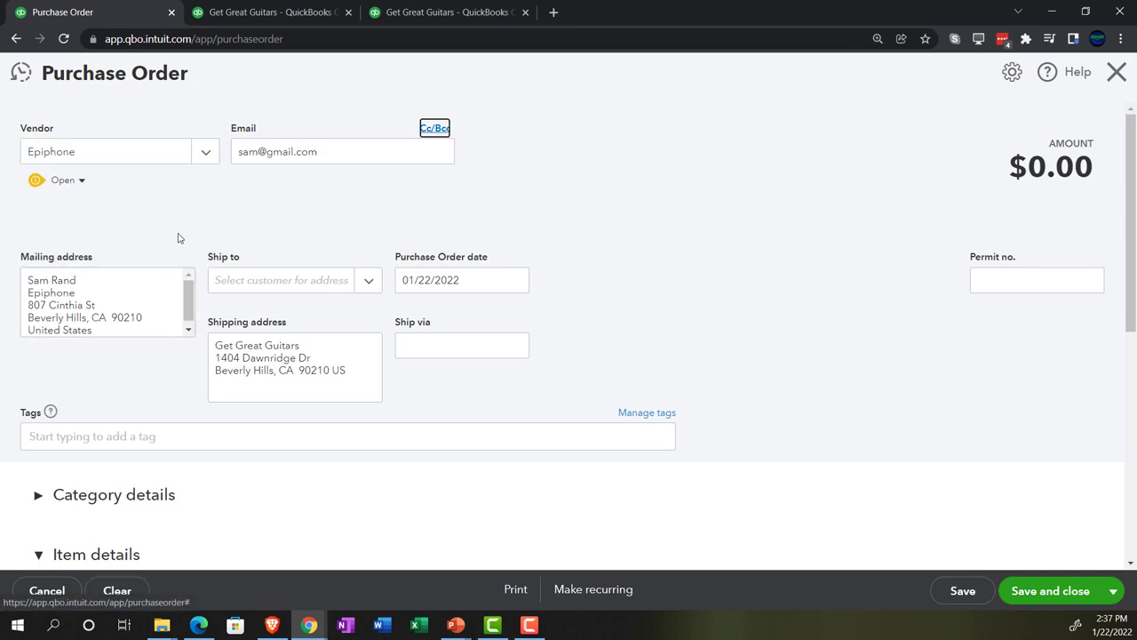
Step: Set the purchase order date to 01/12/2022, leaving the address and shipping fields as filled in
{"action": "key", "text": "Tab"}
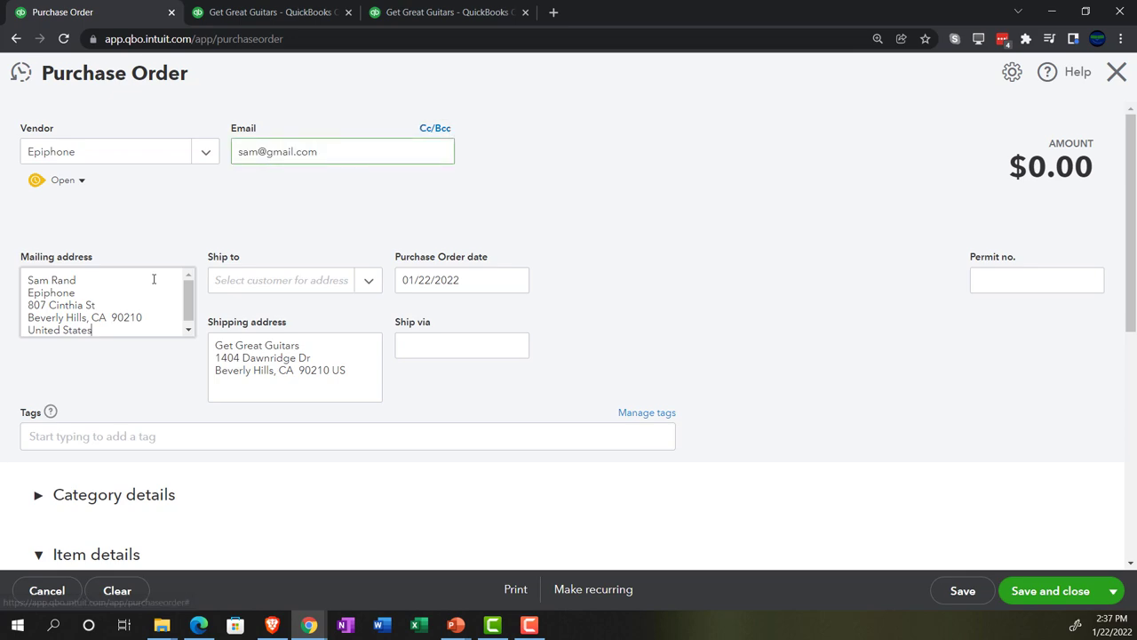
{"action": "key", "text": "Tab"}
{"action": "key", "text": "Tab"}
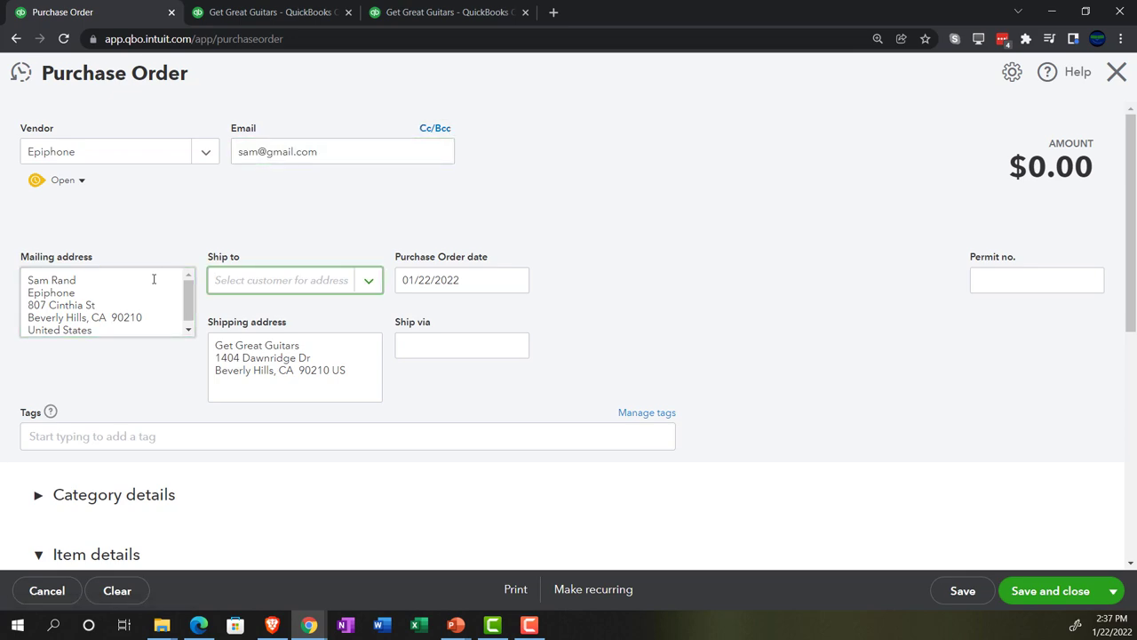
{"action": "key", "text": "Tab"}
{"action": "key", "text": "Tab"}
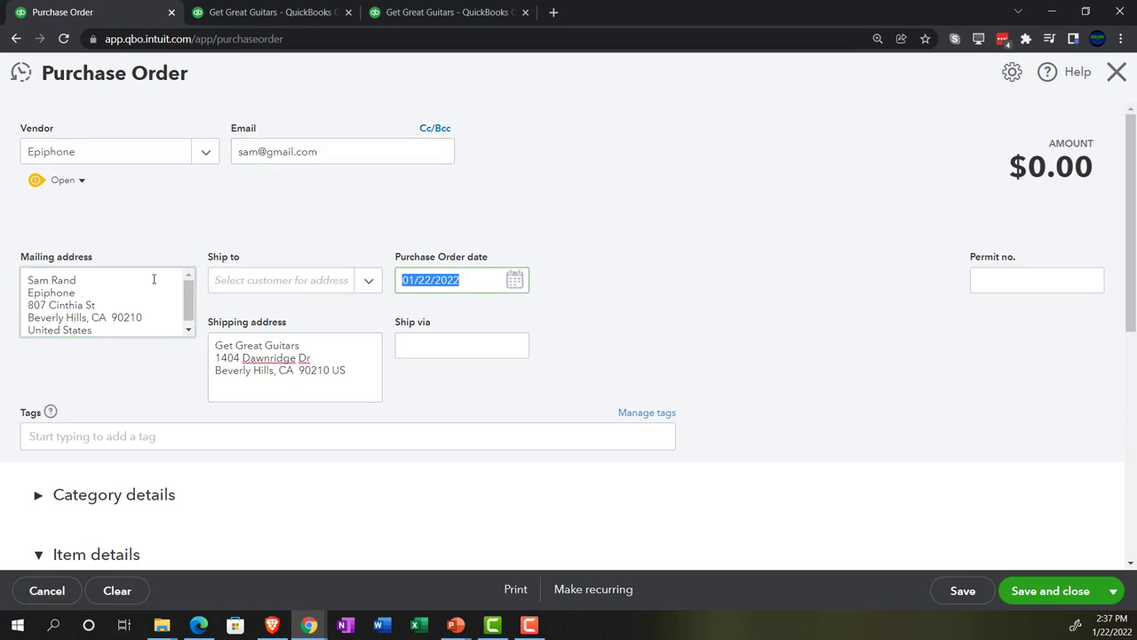
{"action": "key", "text": "minus"}
{"action": "key", "text": "minus"}
{"action": "key", "text": "minus"}
{"action": "key", "text": "minus"}
{"action": "key", "text": "minus"}
{"action": "key", "text": "minus"}
{"action": "key", "text": "minus"}
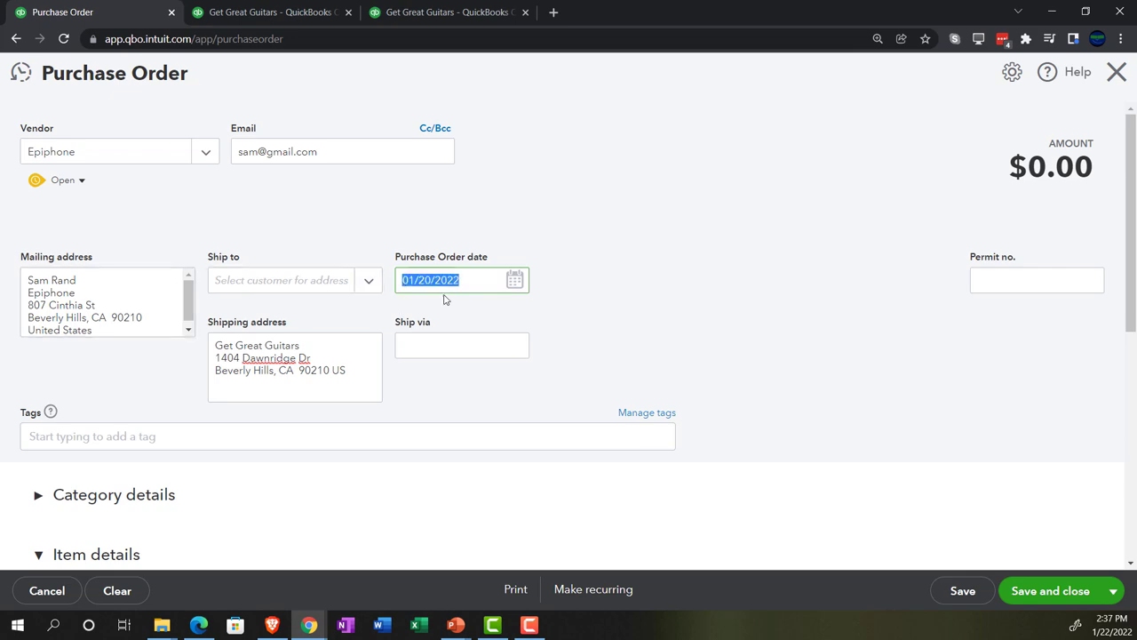
{"action": "key", "text": "minus"}
{"action": "key", "text": "minus"}
{"action": "key", "text": "minus"}
{"action": "key", "text": "Tab"}
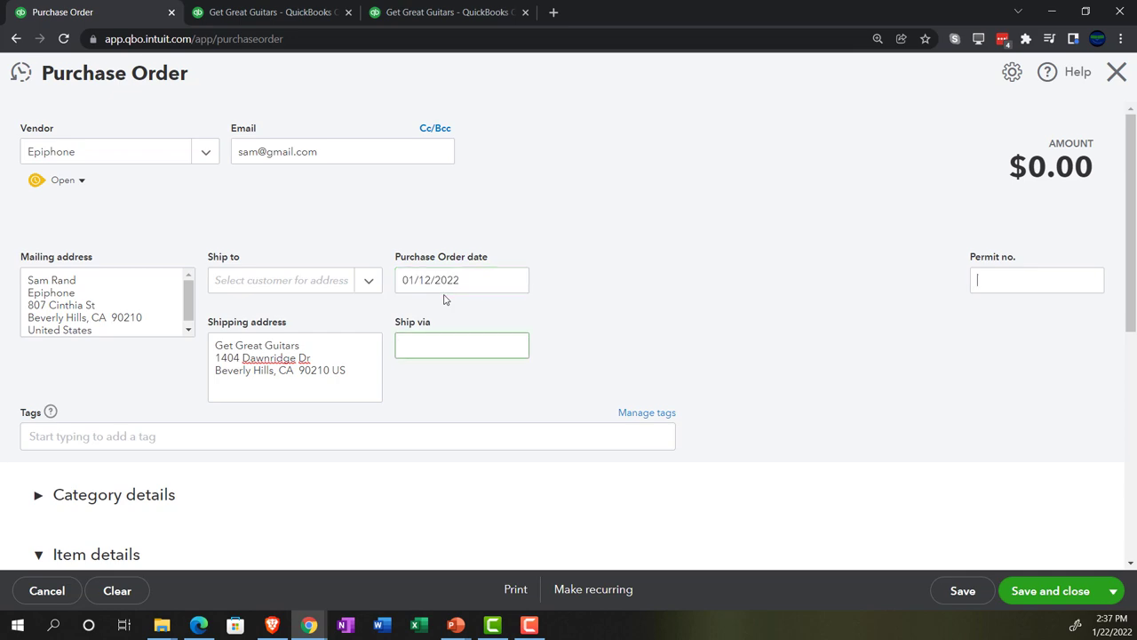
{"action": "key", "text": "Tab"}
Step: On the first item line, add product ELP (Epiphone Les Paul) with a quantity of 20, keeping the default rate
{"action": "scroll", "coordinate": [445, 300], "scroll_direction": "down", "scroll_amount": 2}
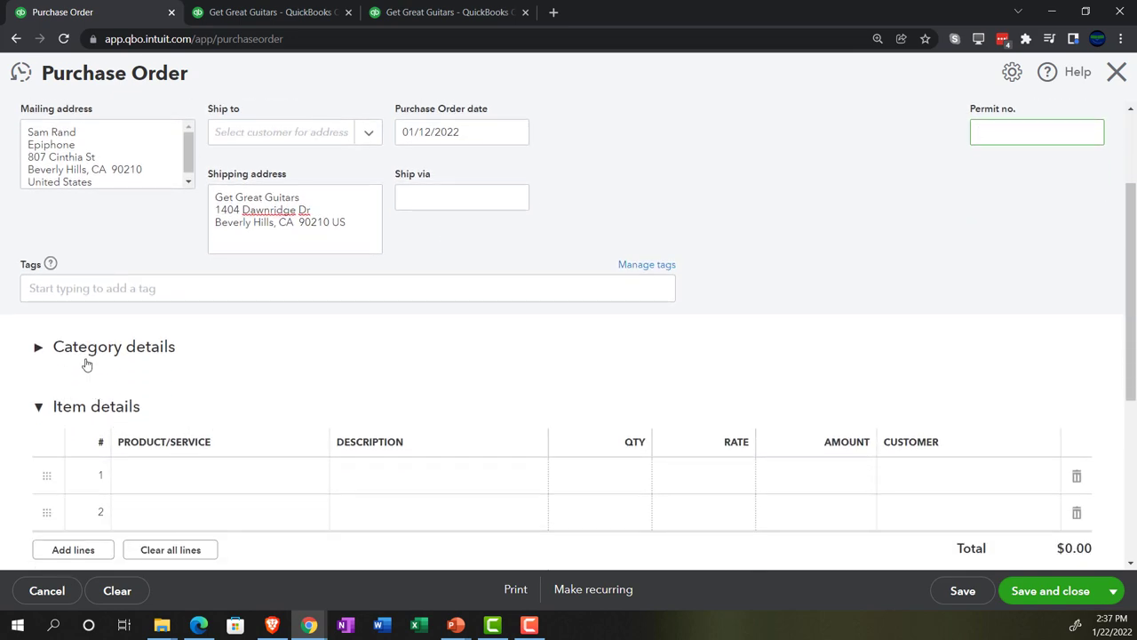
{"action": "scroll", "coordinate": [86, 365], "scroll_direction": "down", "scroll_amount": 1}
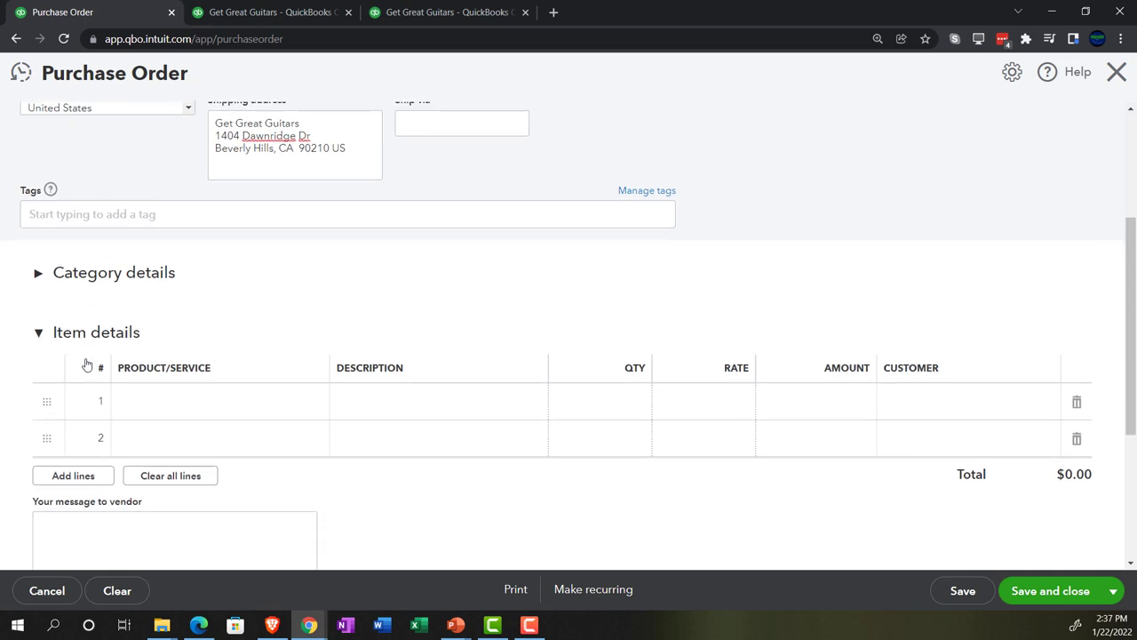
{"action": "left_click", "coordinate": [150, 405]}
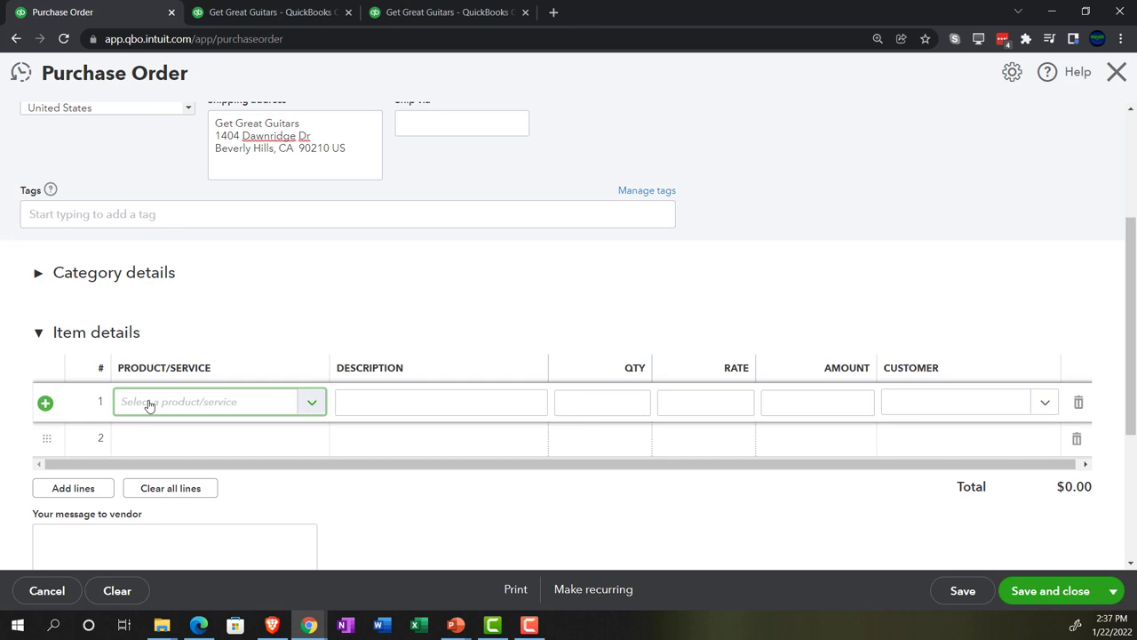
{"action": "type", "text": "el"}
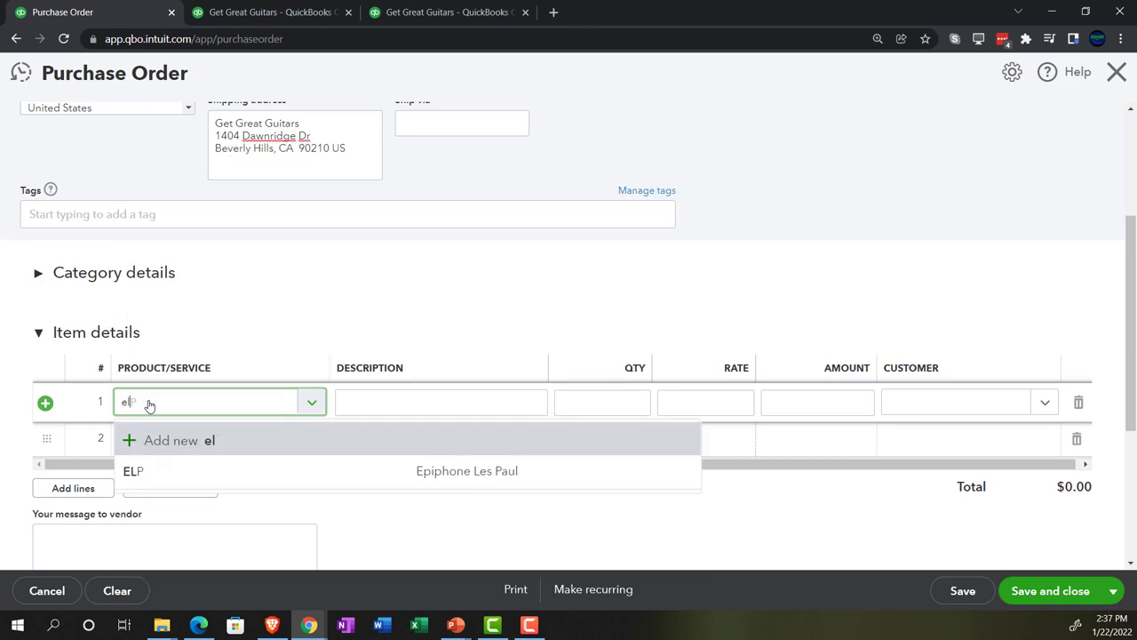
{"action": "type", "text": "p"}
{"action": "key", "text": "Tab"}
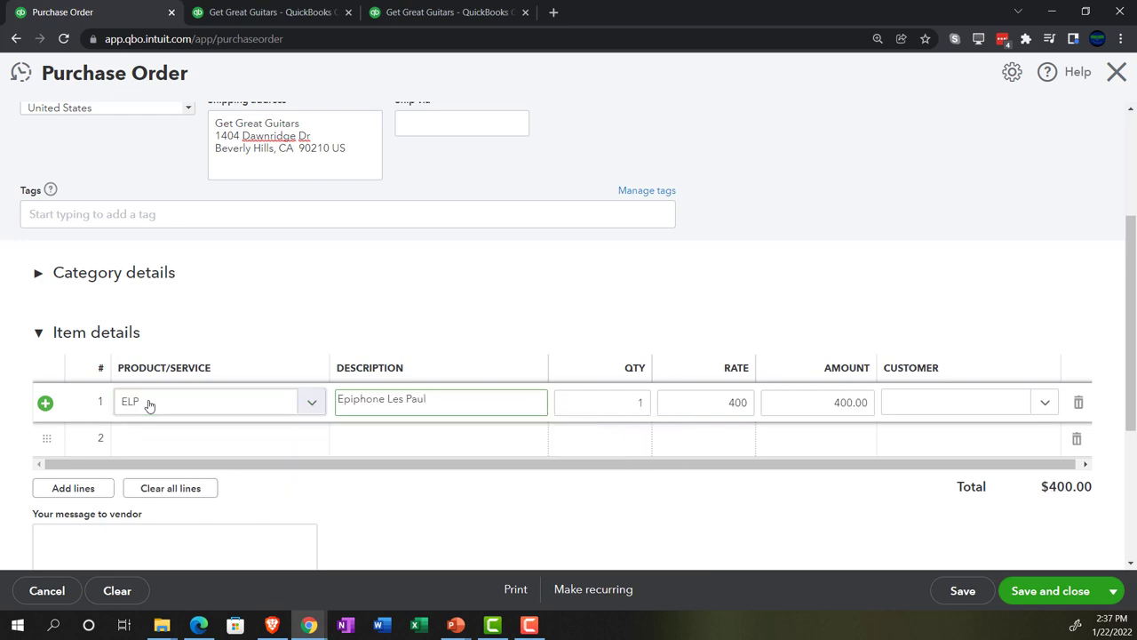
{"action": "key", "text": "Tab"}
{"action": "type", "text": "20"}
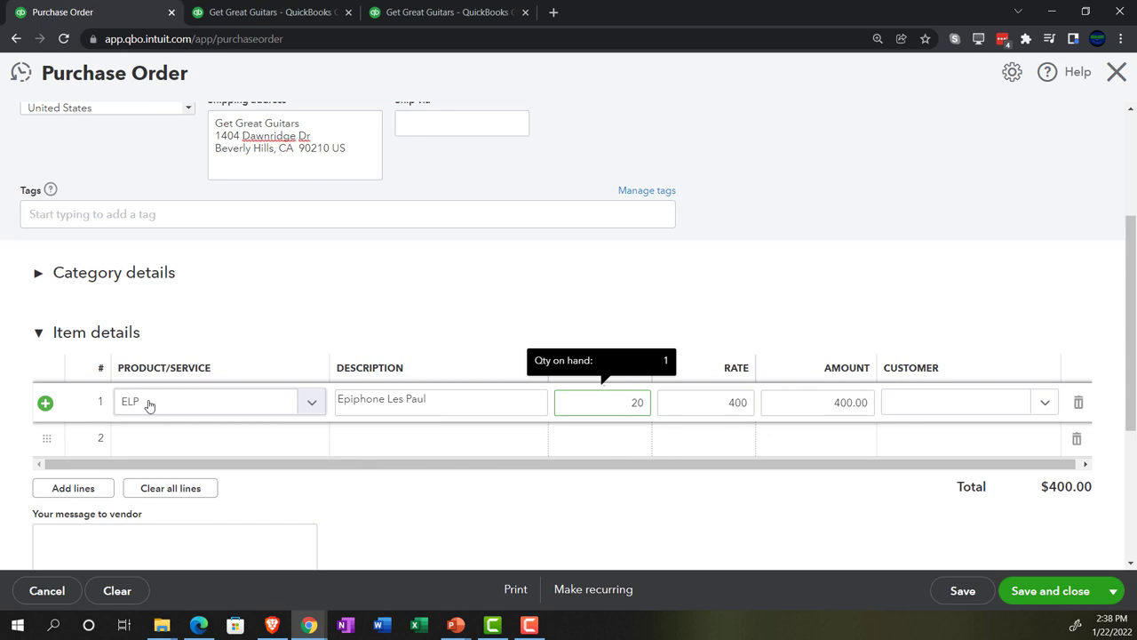
{"action": "key", "text": "Tab"}
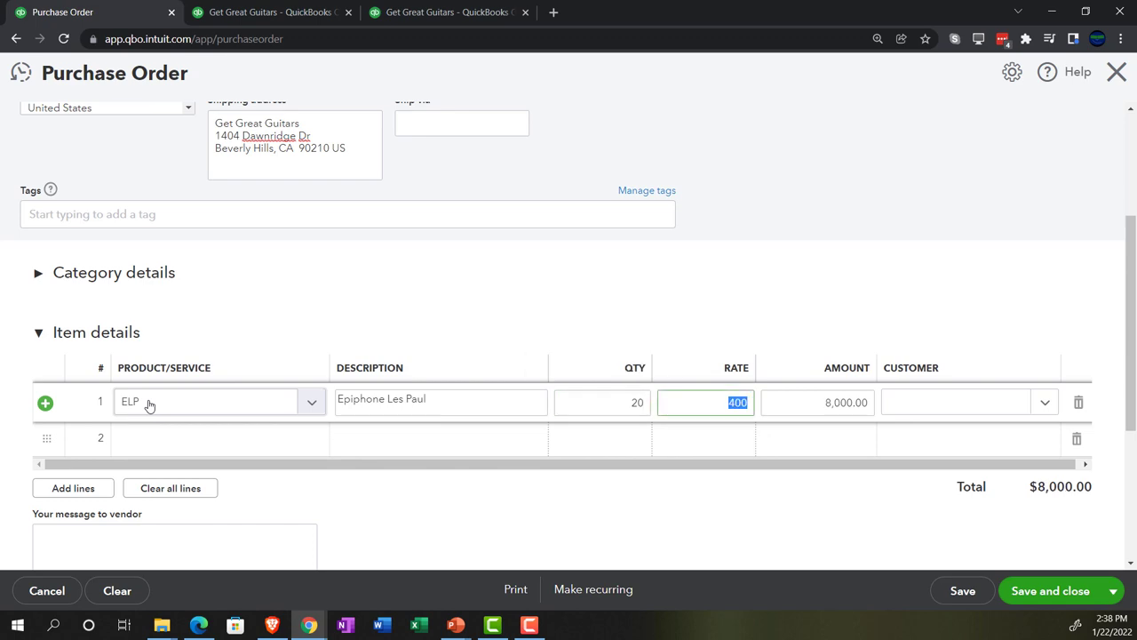
{"action": "key", "text": "Tab"}
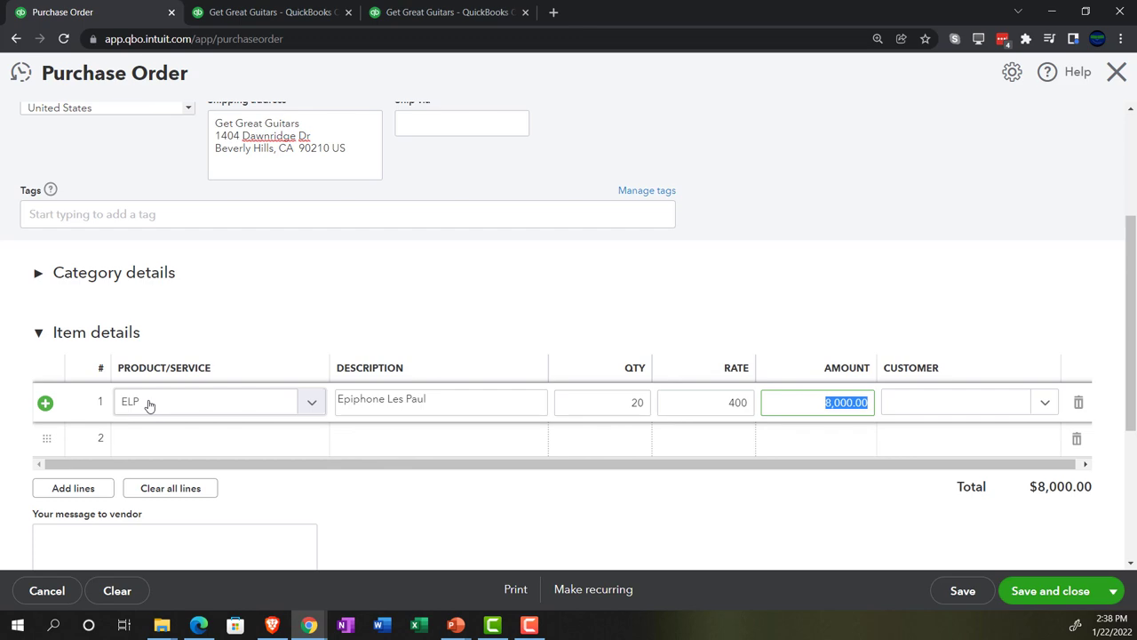
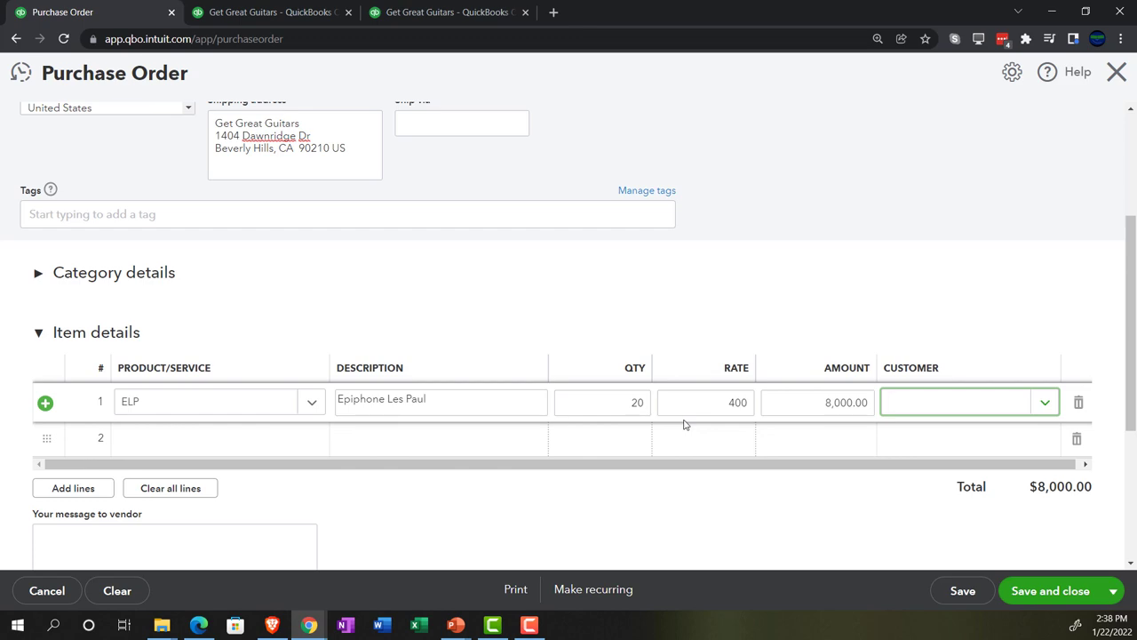
Step: On the second item line, add product EPR (Epiphone Riviera) with a quantity of 5, keeping the default rate
{"action": "scroll", "coordinate": [684, 425], "scroll_direction": "up", "scroll_amount": 1}
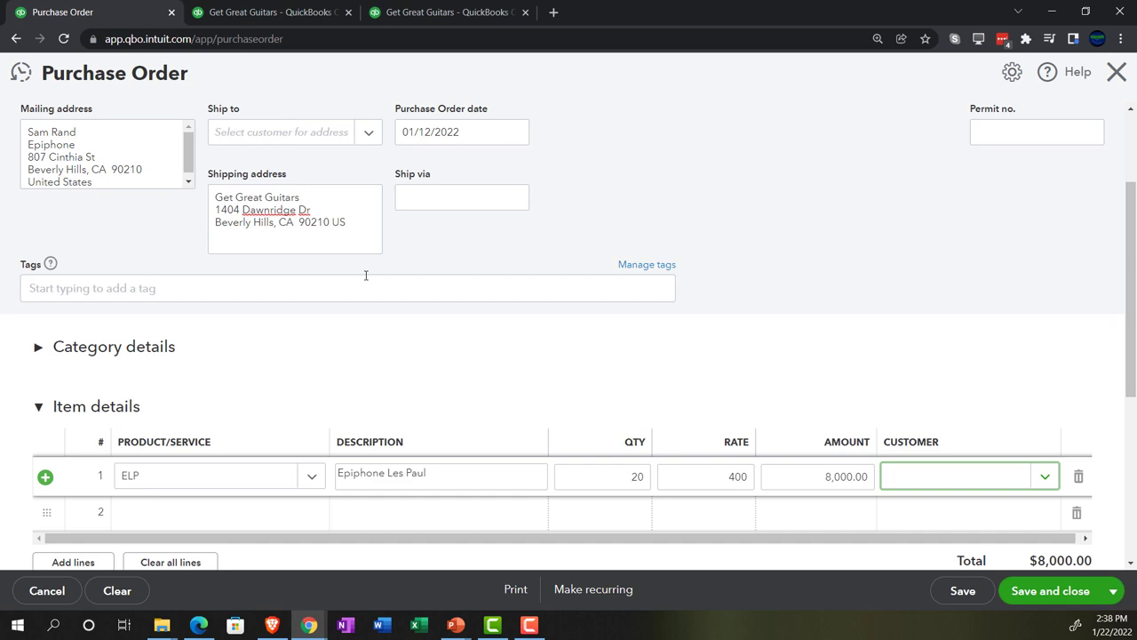
{"action": "scroll", "coordinate": [365, 275], "scroll_direction": "down", "scroll_amount": 1}
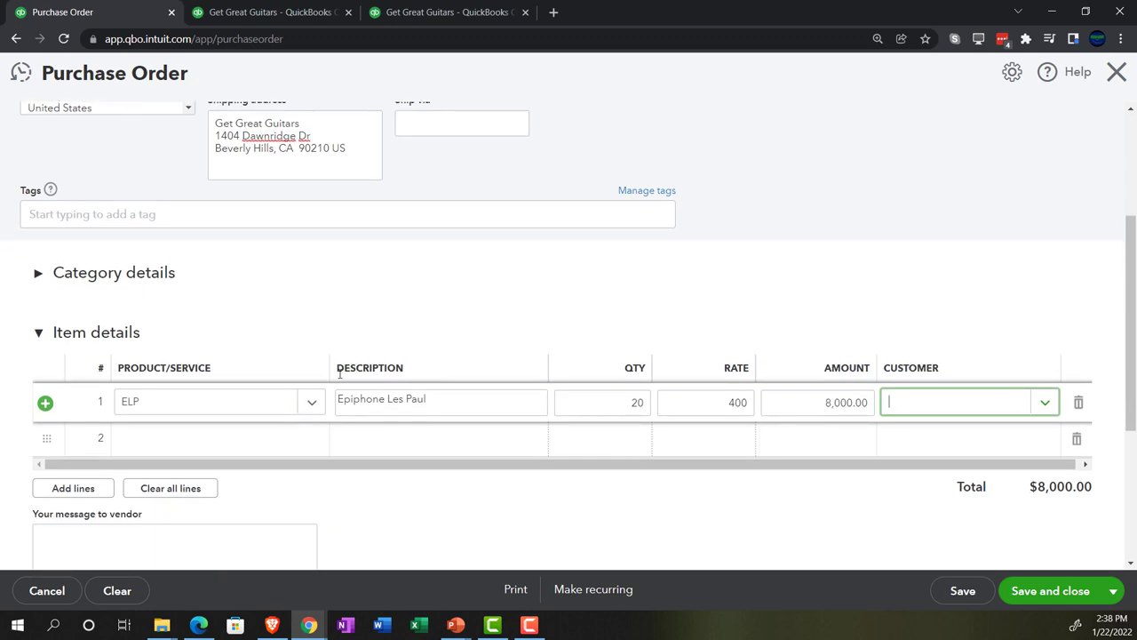
{"action": "left_click", "coordinate": [205, 446]}
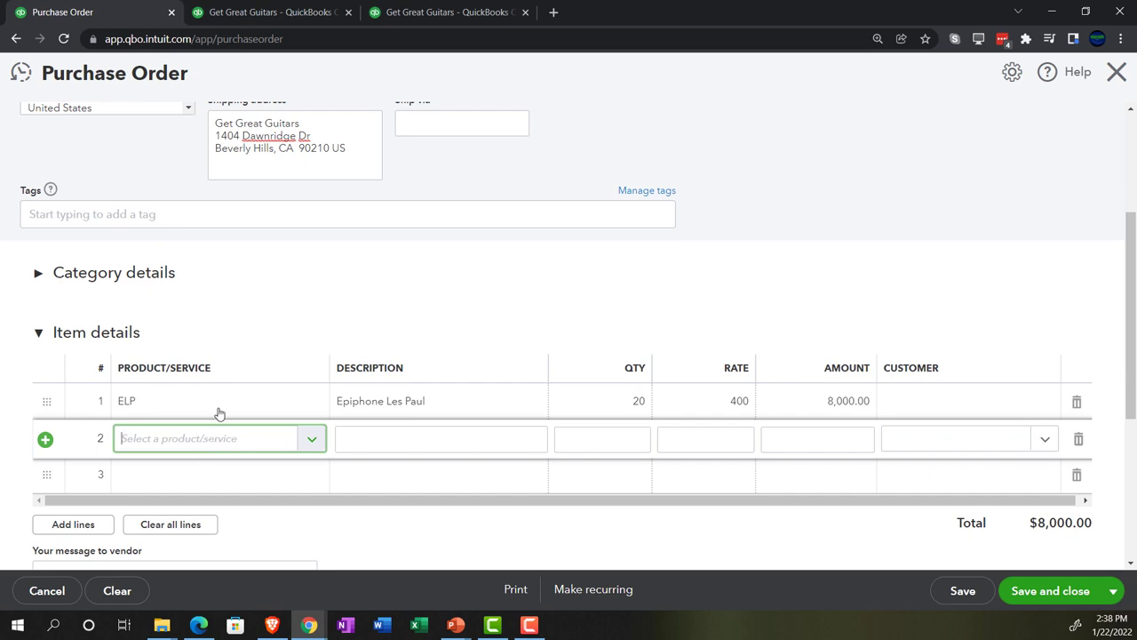
{"action": "type", "text": "er"}
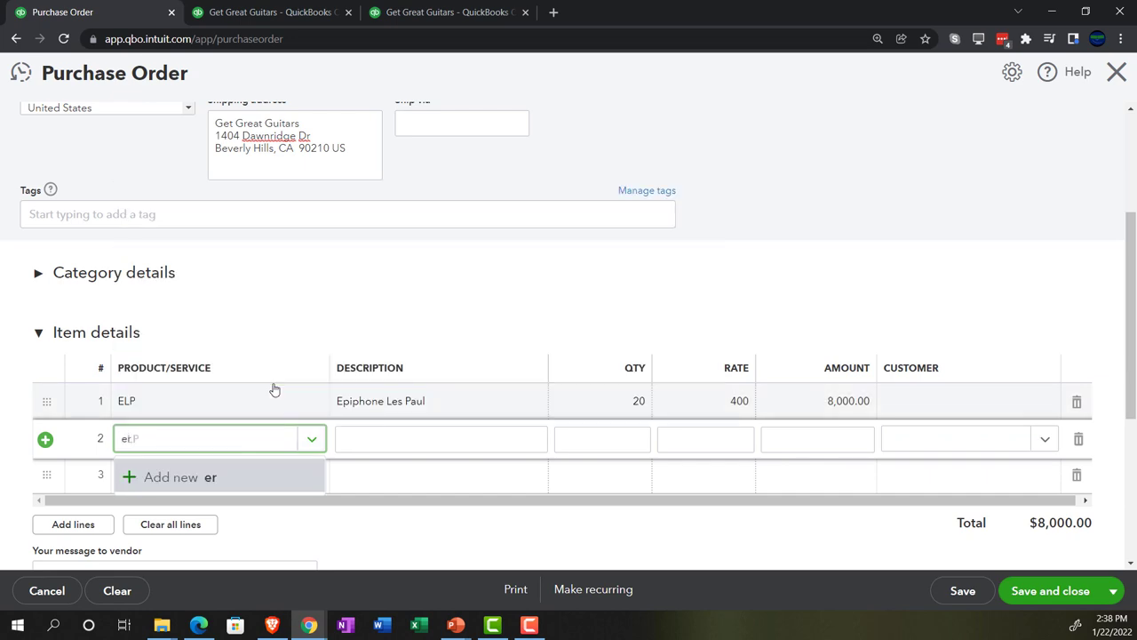
{"action": "type", "text": "p"}
{"action": "key", "text": "BackSpace"}
{"action": "key", "text": "BackSpace"}
{"action": "key", "text": "BackSpace"}
{"action": "type", "text": "EPR"}
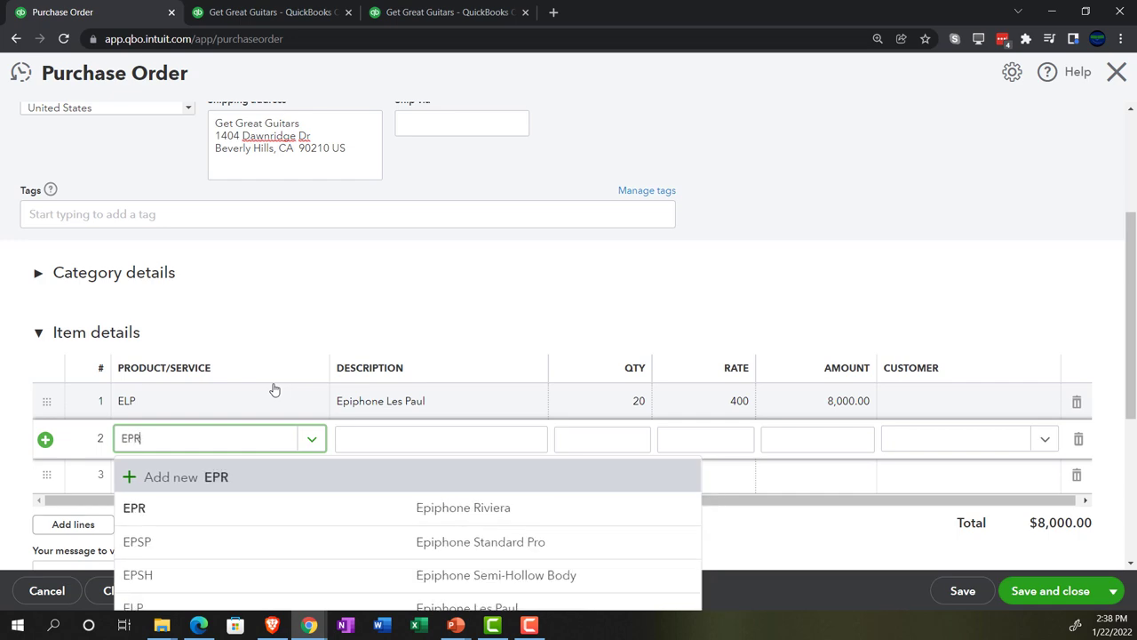
{"action": "key", "text": "Tab"}
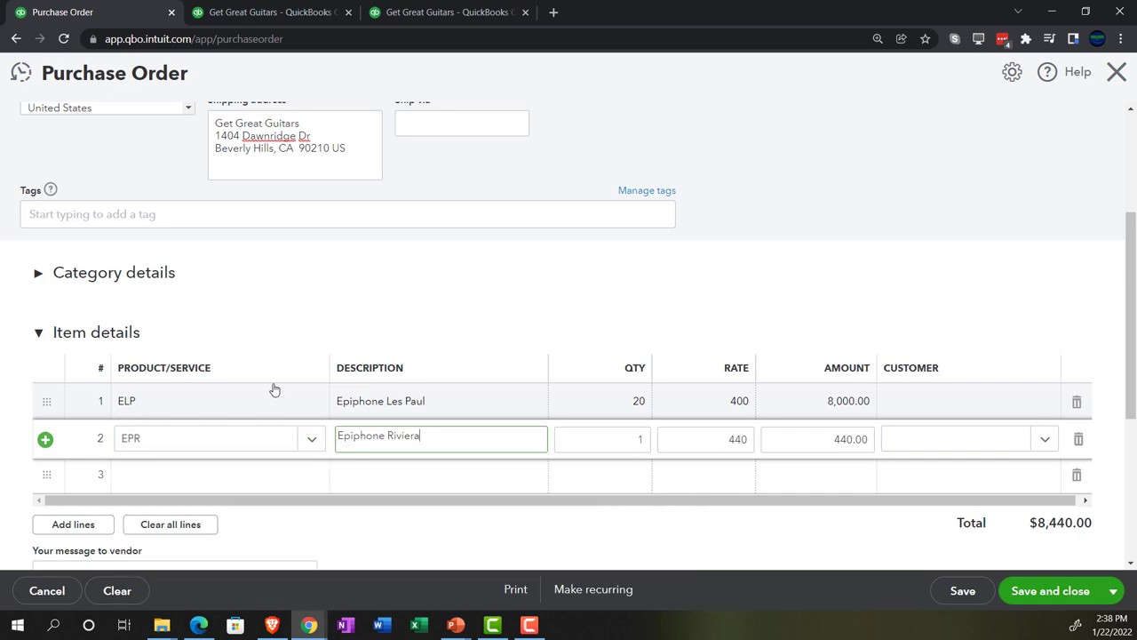
{"action": "key", "text": "Tab"}
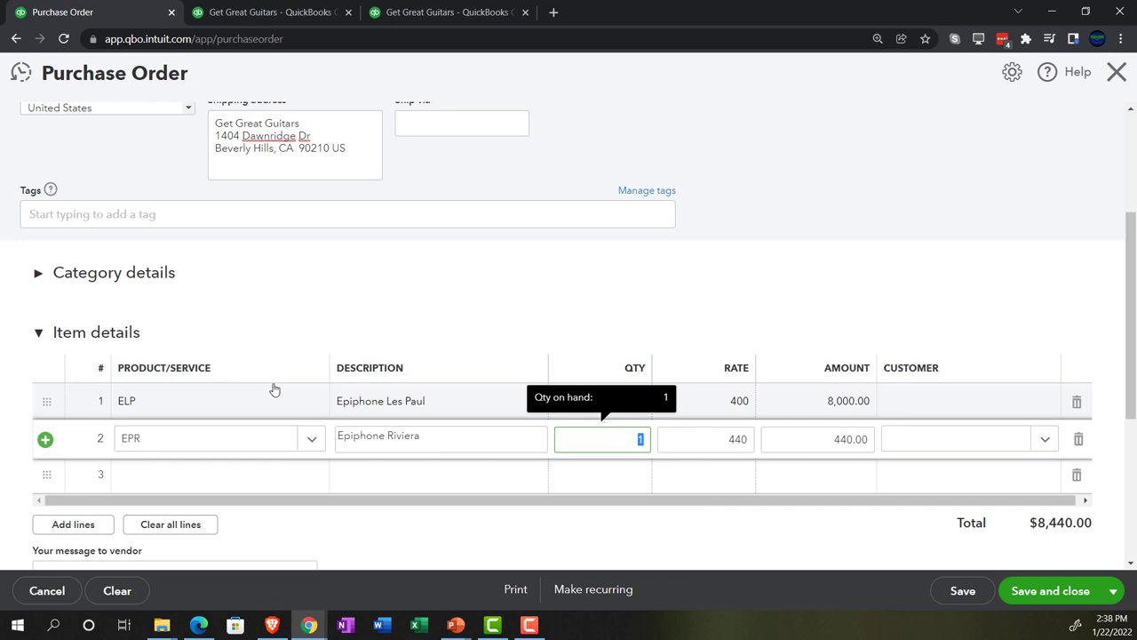
{"action": "type", "text": "5"}
{"action": "key", "text": "Tab"}
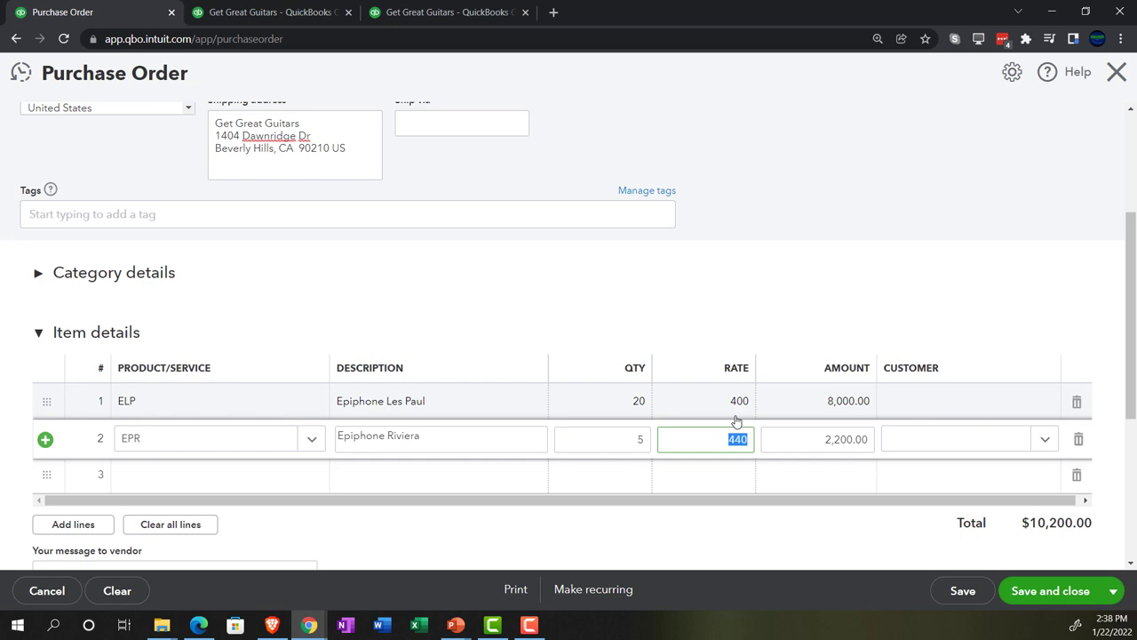
{"action": "key", "text": "Tab"}
{"action": "key", "text": "Tab"}
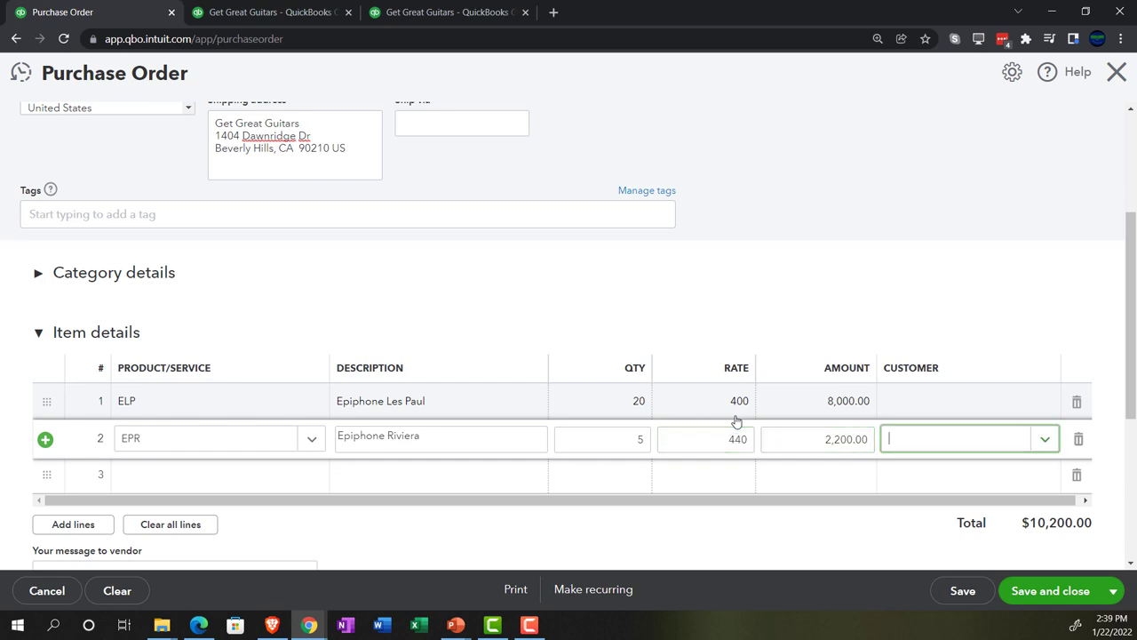
{"action": "key", "text": "Tab"}
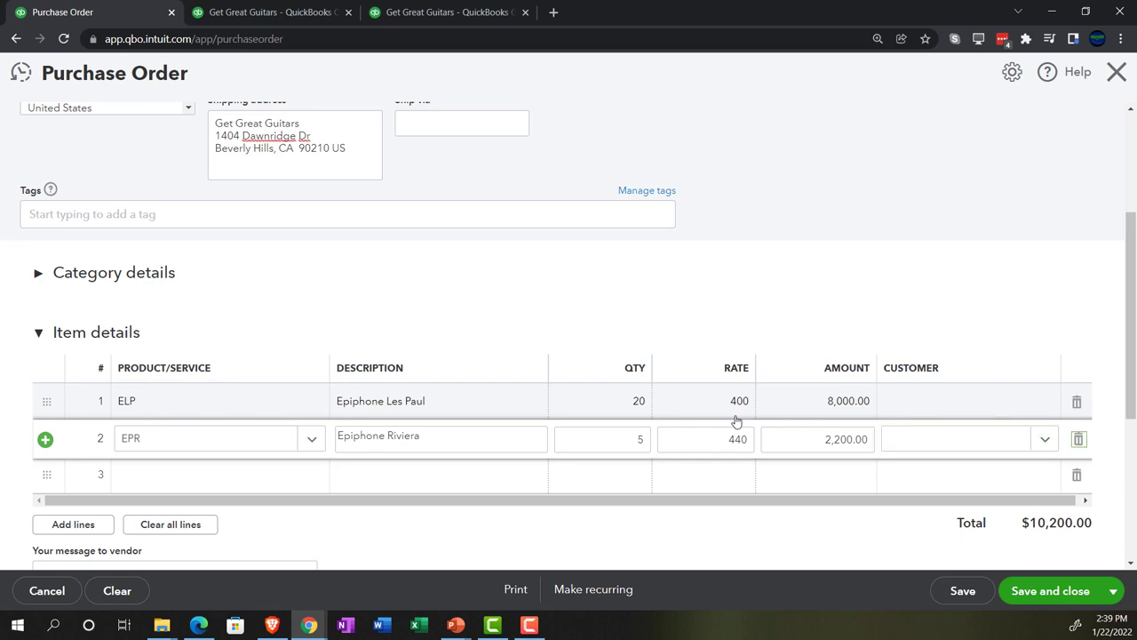
Step: On the third item line, add product EPSH (Epiphone Semi-Hollow Body) with a quantity of 4, keeping the default rate
{"action": "key", "text": "Tab"}
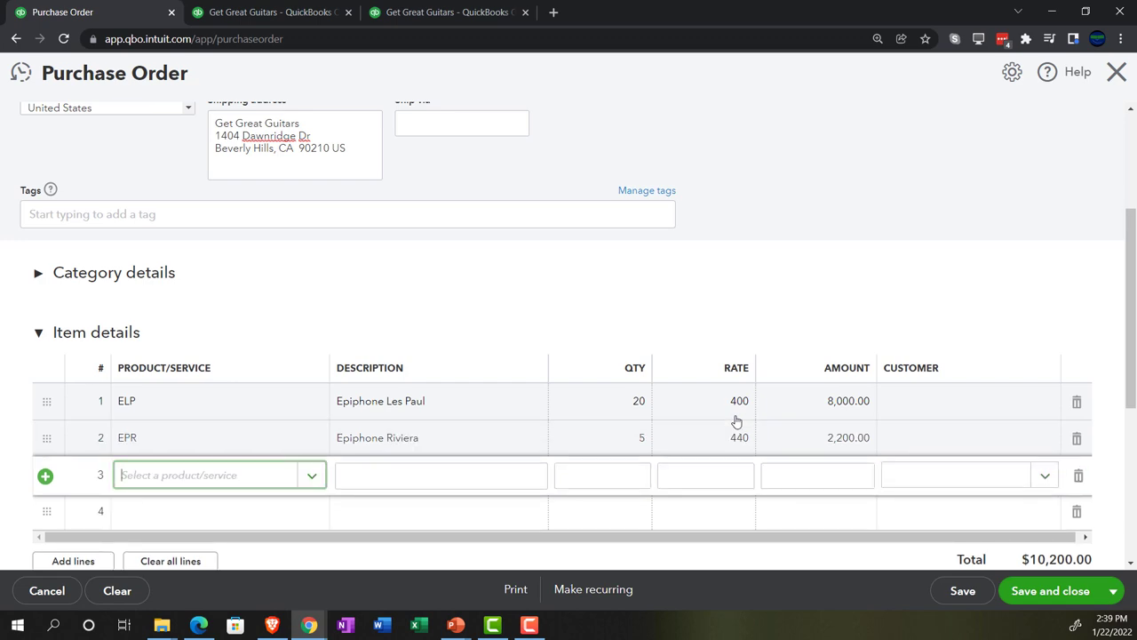
{"action": "type", "text": "EPSH"}
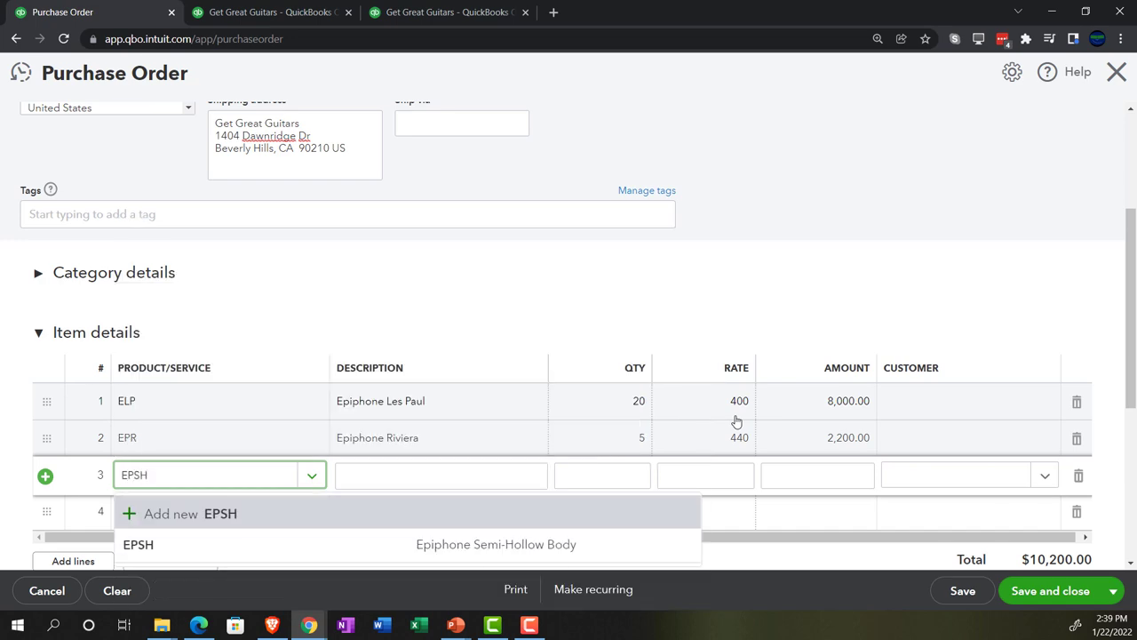
{"action": "key", "text": "Tab"}
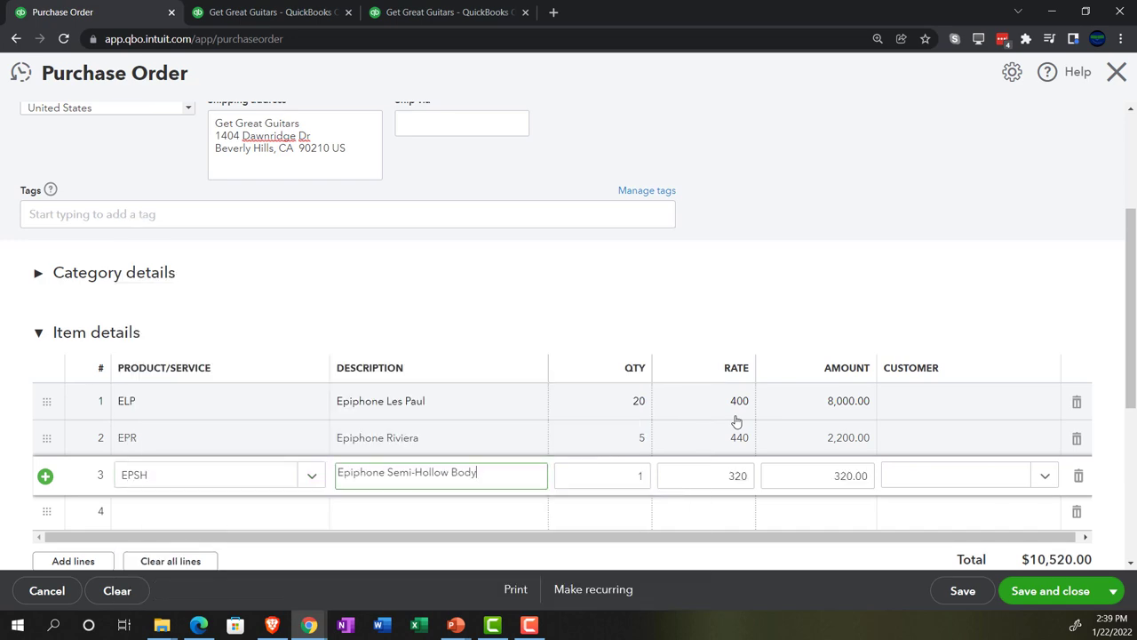
{"action": "key", "text": "Tab"}
{"action": "type", "text": "4"}
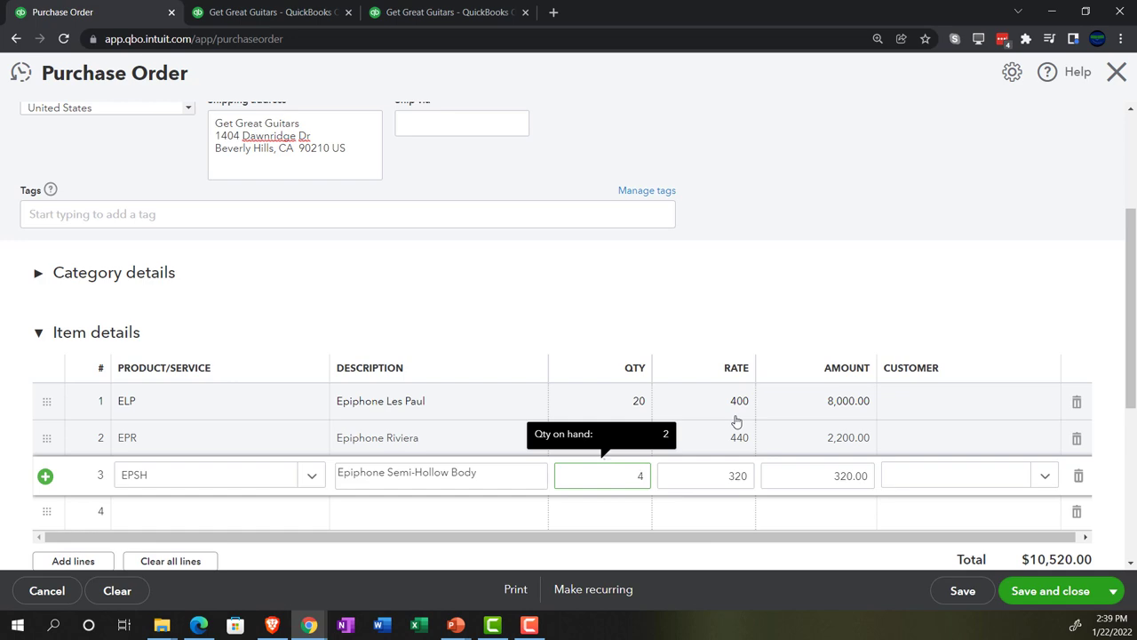
{"action": "key", "text": "Tab"}
{"action": "key", "text": "Tab"}
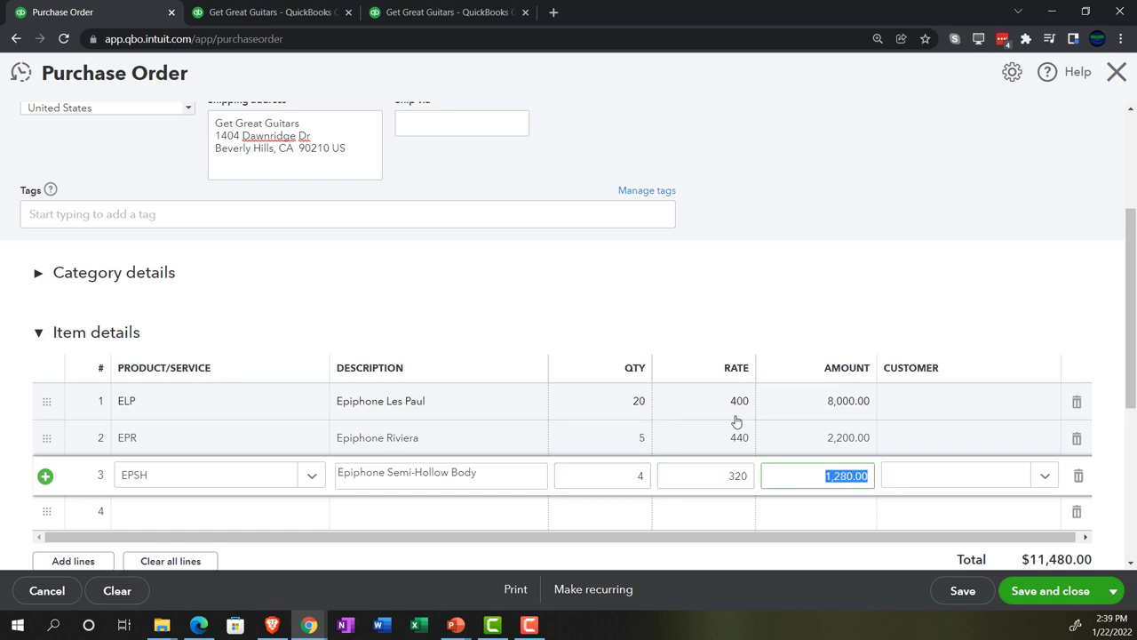
{"action": "key", "text": "Tab"}
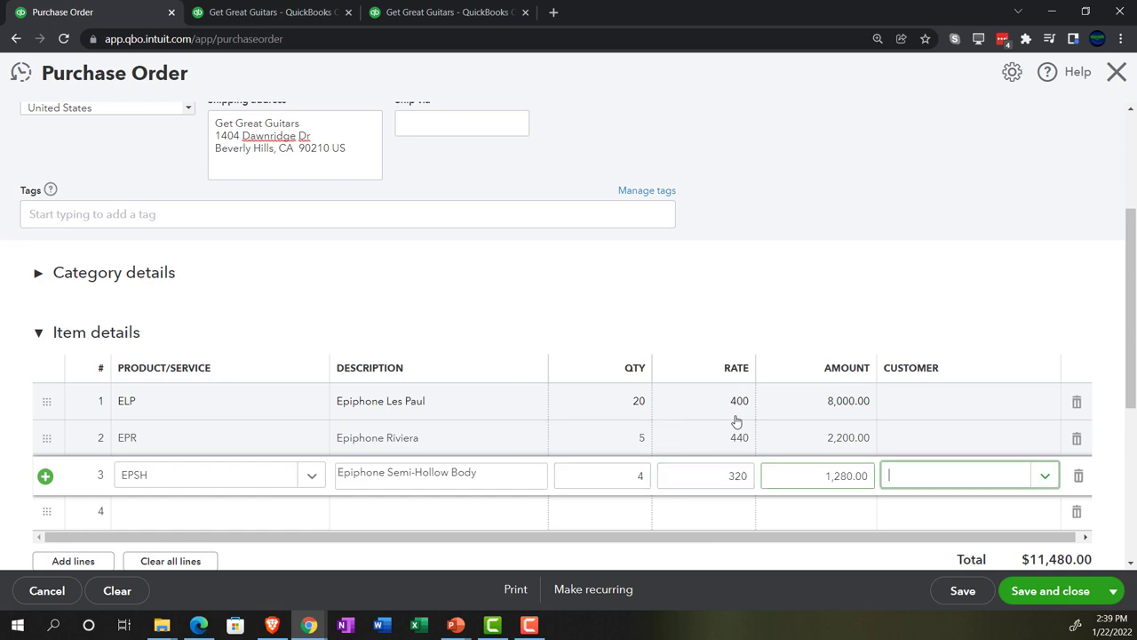
{"action": "key", "text": "Tab"}
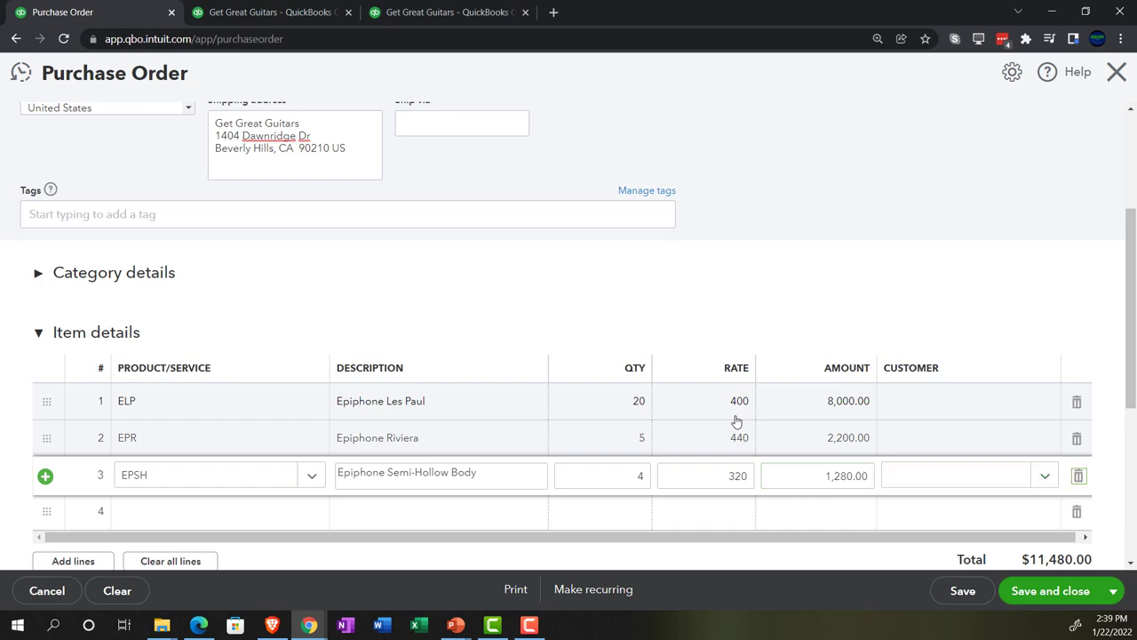
Step: On the fourth item line, add product EPSP (Epiphone Standard Pro) with a quantity of 5 at the default rate, then save and close the purchase order
{"action": "key", "text": "Tab"}
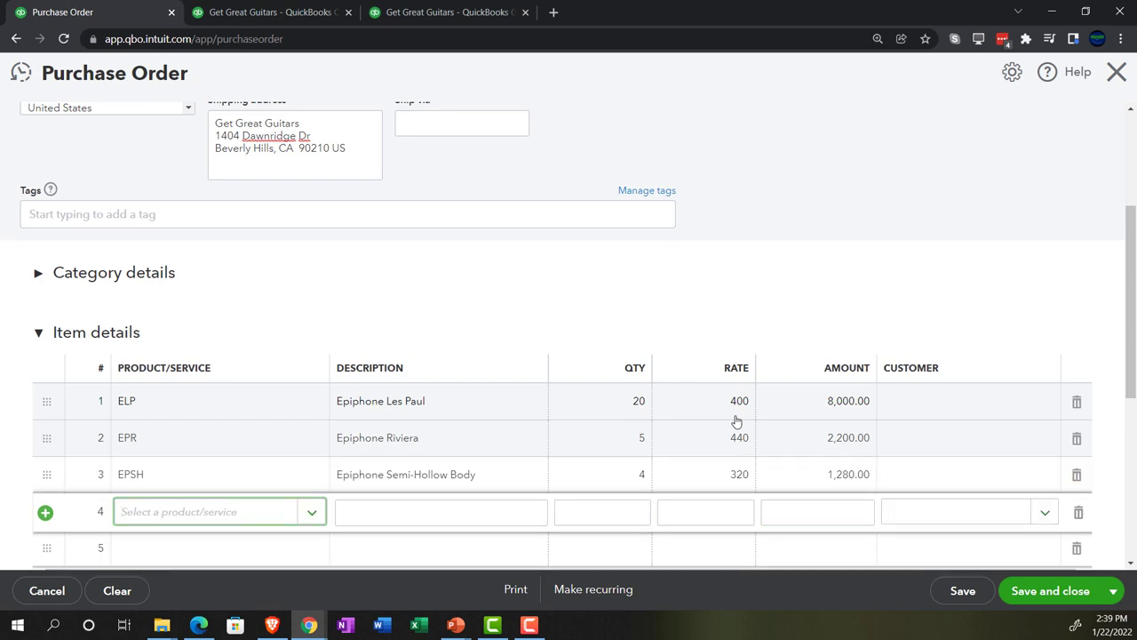
{"action": "type", "text": "EPSP"}
{"action": "key", "text": "Tab"}
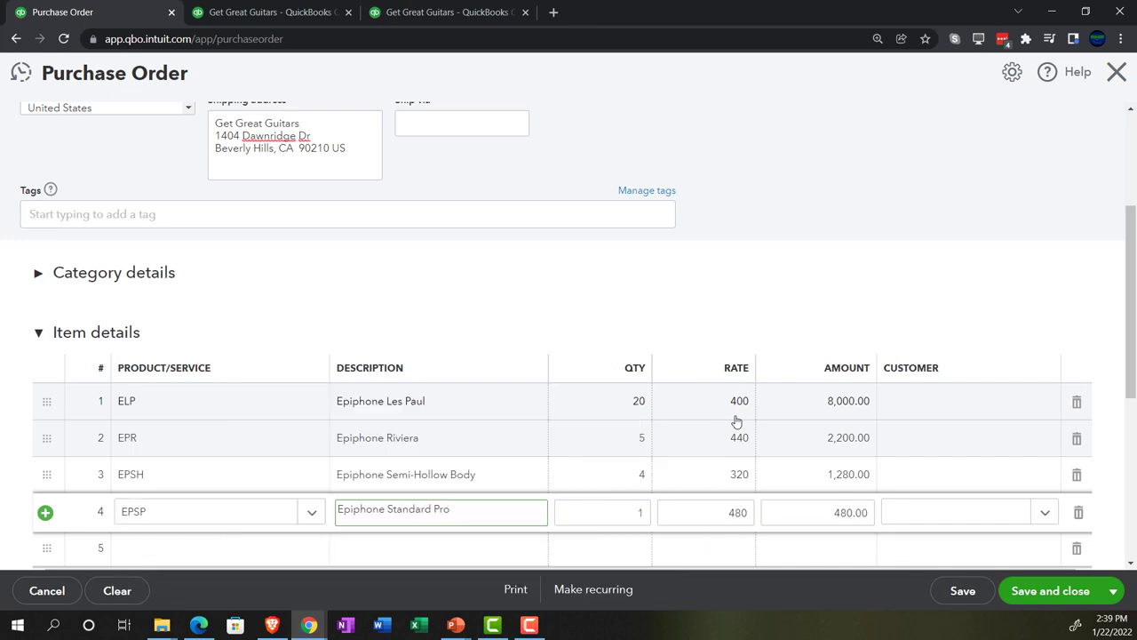
{"action": "key", "text": "Tab"}
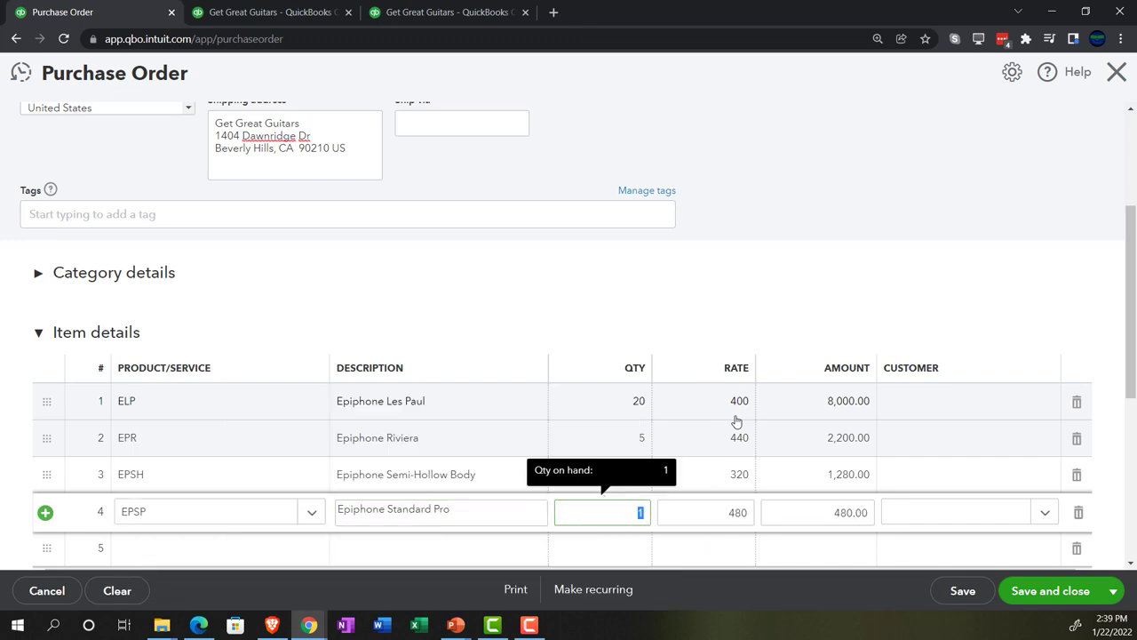
{"action": "type", "text": "5"}
{"action": "key", "text": "Tab"}
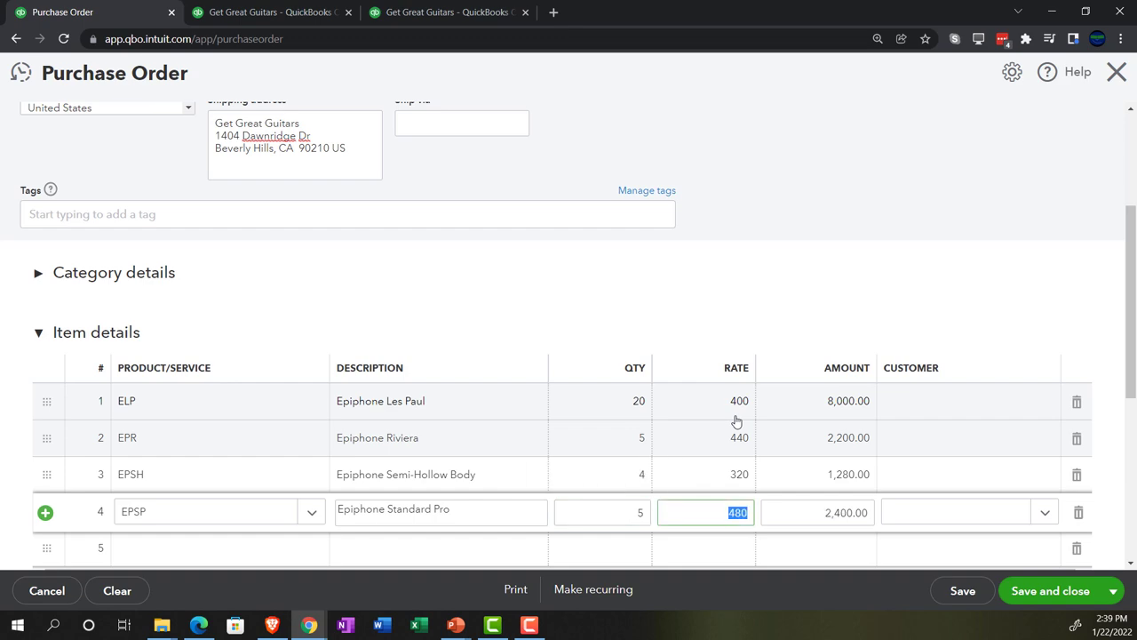
{"action": "key", "text": "Tab"}
{"action": "scroll", "coordinate": [748, 315], "scroll_direction": "down", "scroll_amount": 2}
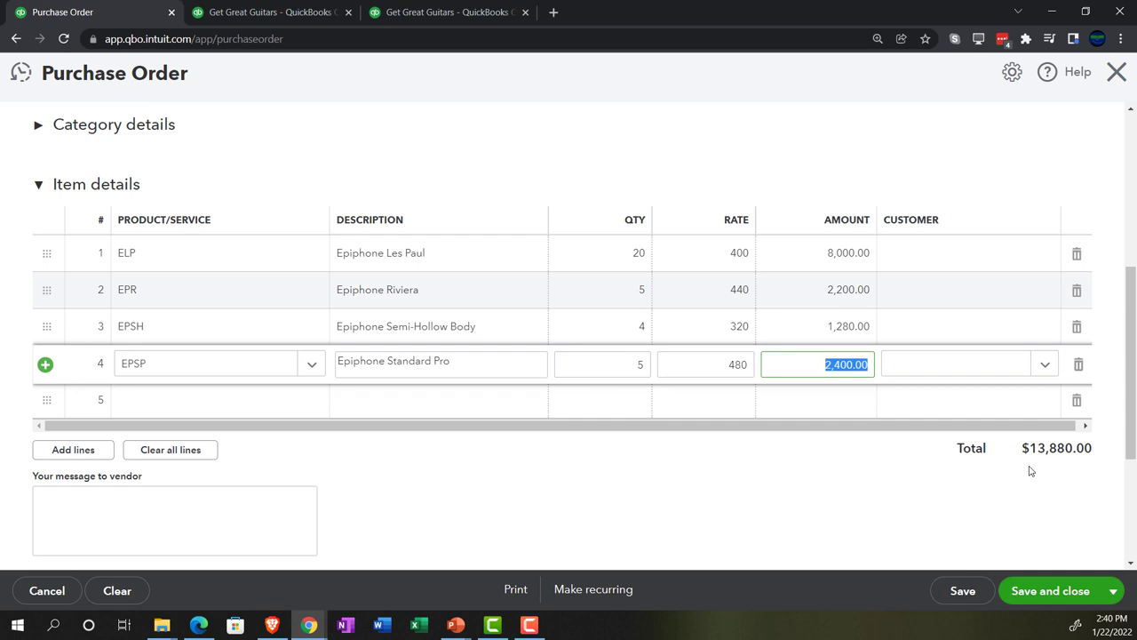
{"action": "left_click", "coordinate": [1057, 591]}
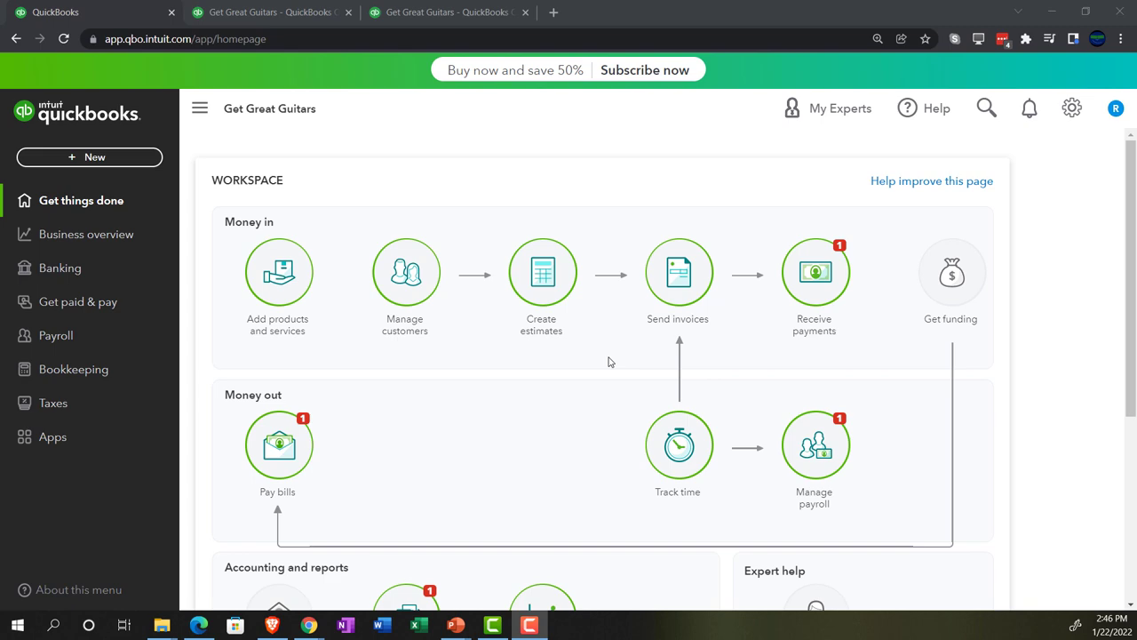
Step: Open the vendor list for Get Great Guitars to check the purchase order summary
{"action": "left_click", "coordinate": [78, 303]}
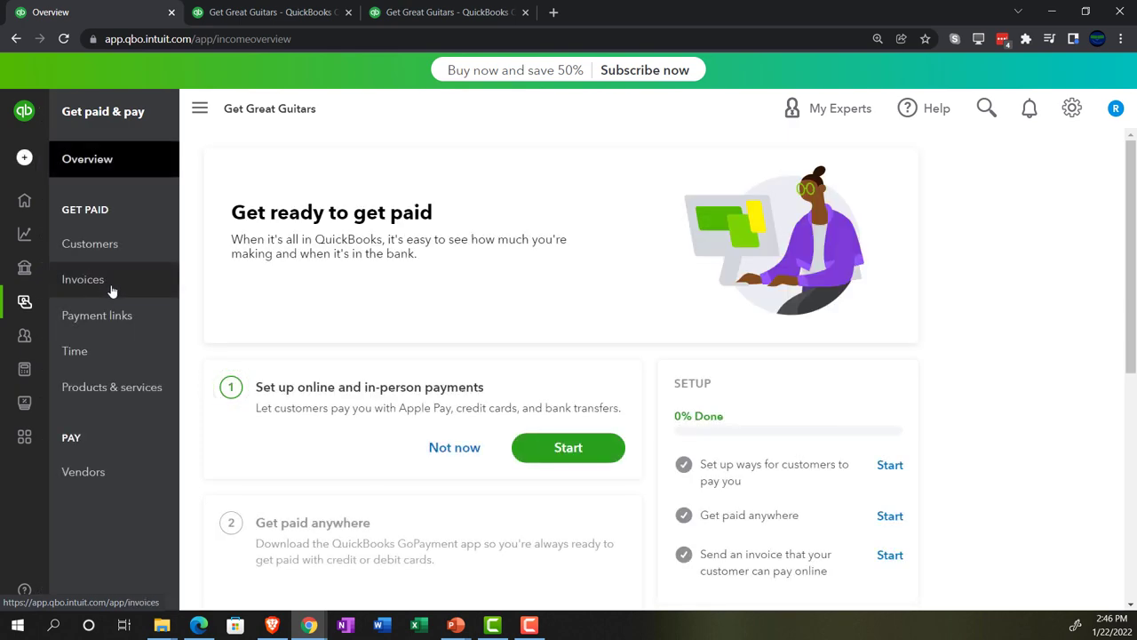
{"action": "left_click", "coordinate": [92, 473]}
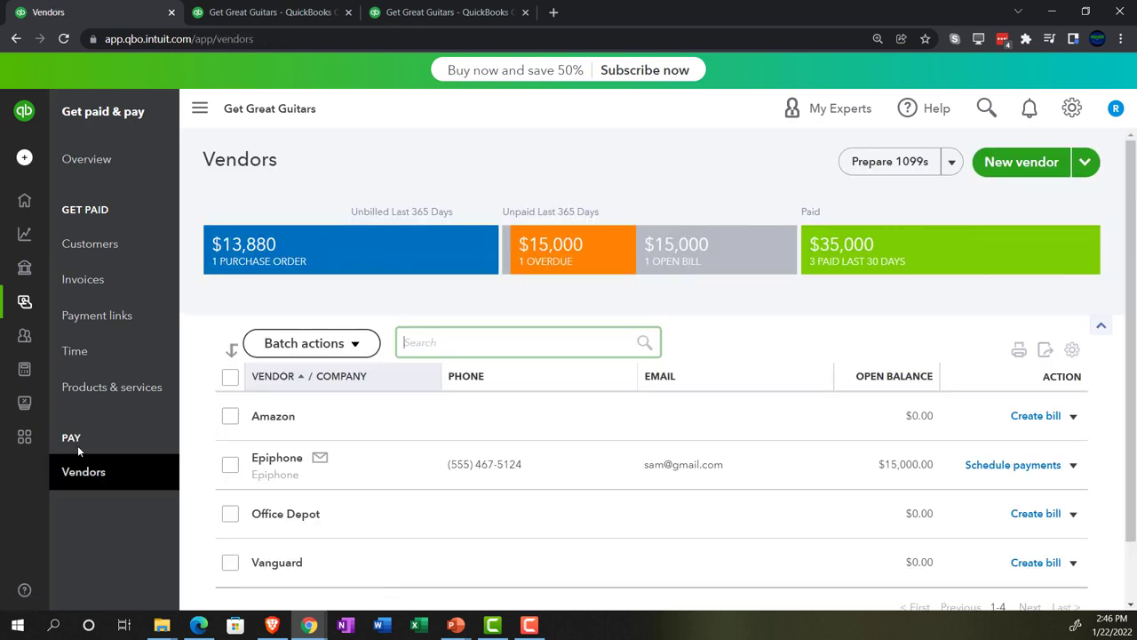
Step: Switch to Microsoft Edge and open the vendors page within Expenses in the sample company to compare the navigation
{"action": "left_click", "coordinate": [199, 625]}
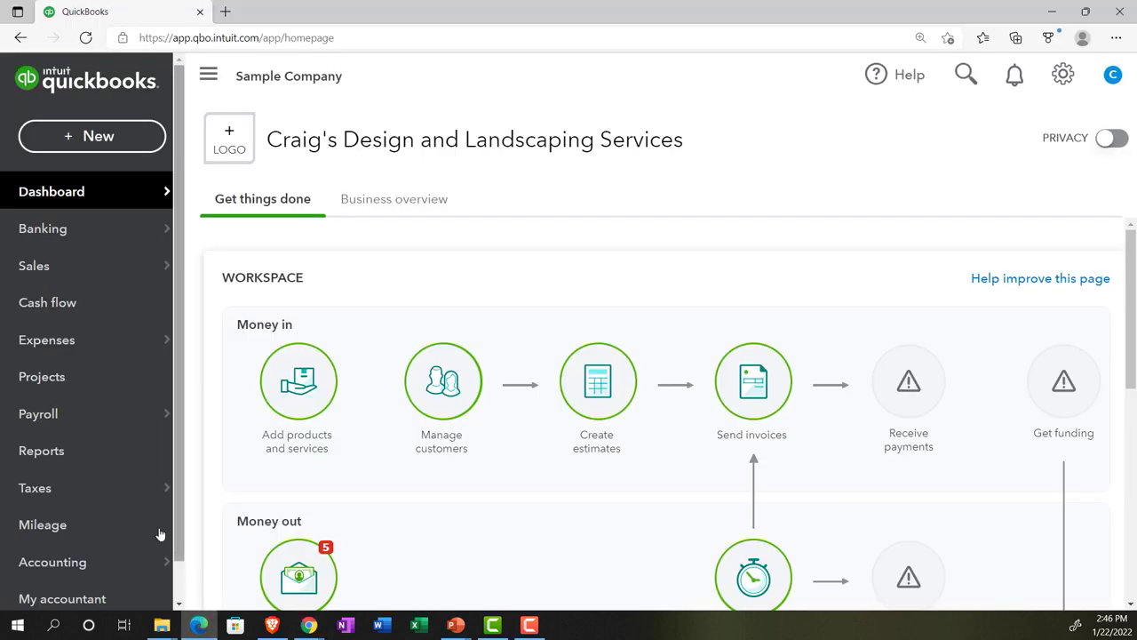
{"action": "left_click", "coordinate": [68, 338]}
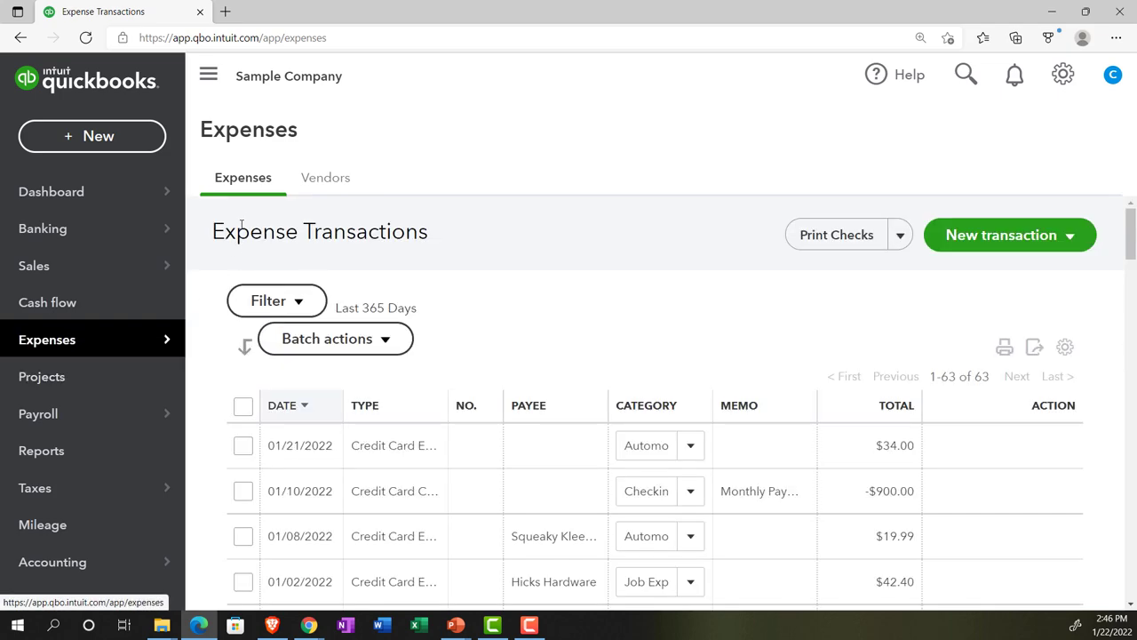
{"action": "left_click", "coordinate": [321, 188]}
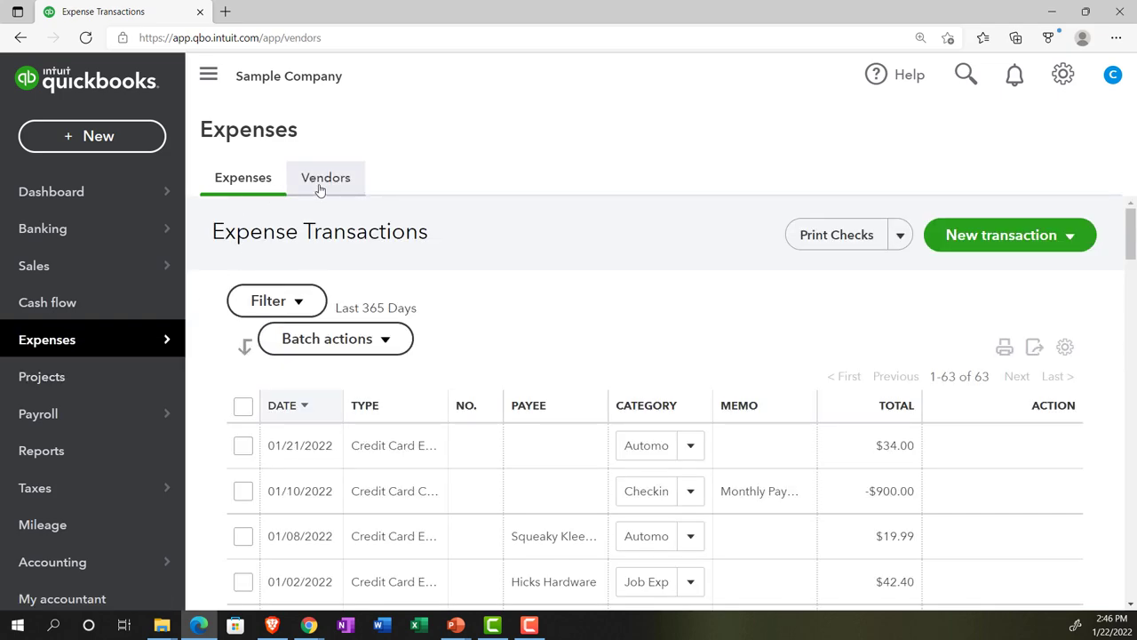
Step: Return to Get Great Guitars in Chrome, collapse the navigation and open Epiphone's vendor record to view its transactions
{"action": "left_click", "coordinate": [310, 625]}
{"action": "left_click", "coordinate": [278, 568]}
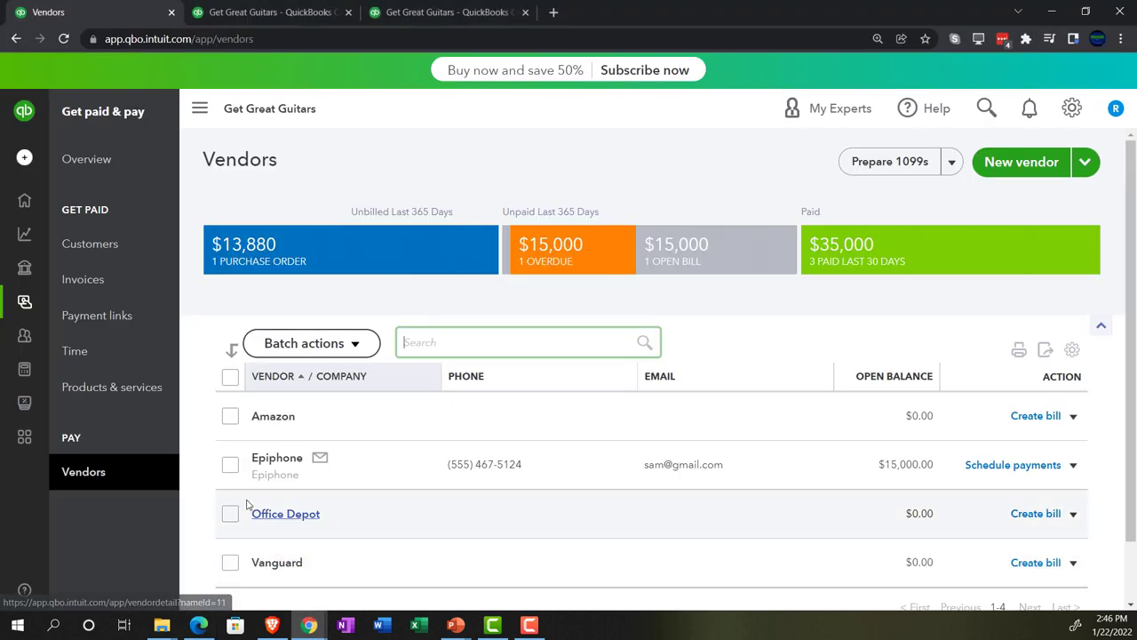
{"action": "left_click", "coordinate": [103, 491]}
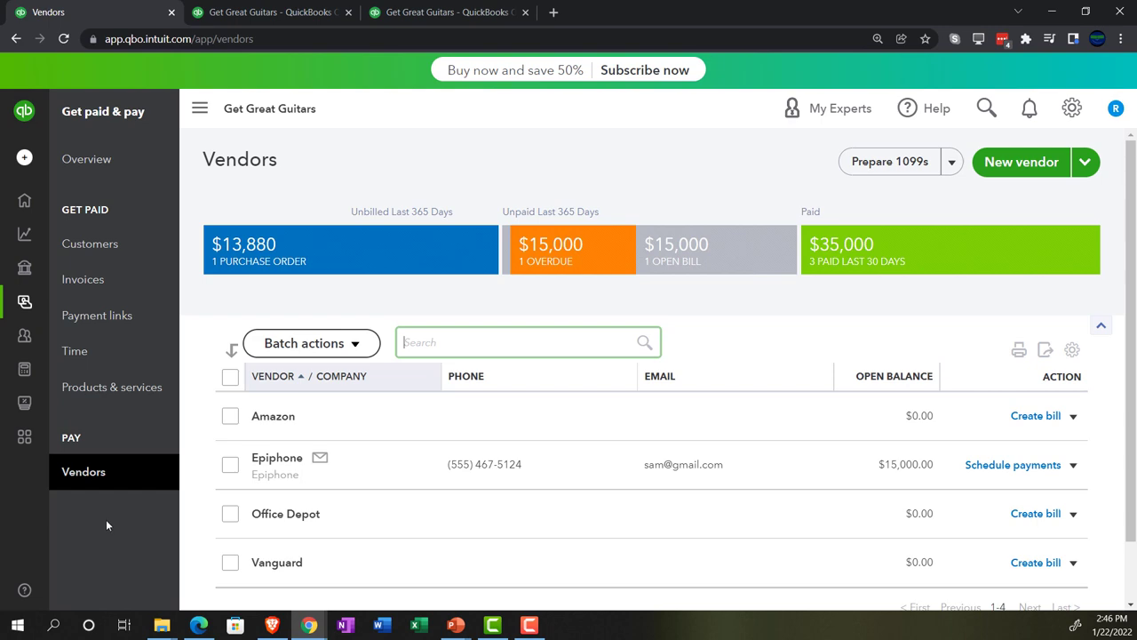
{"action": "left_click", "coordinate": [199, 113]}
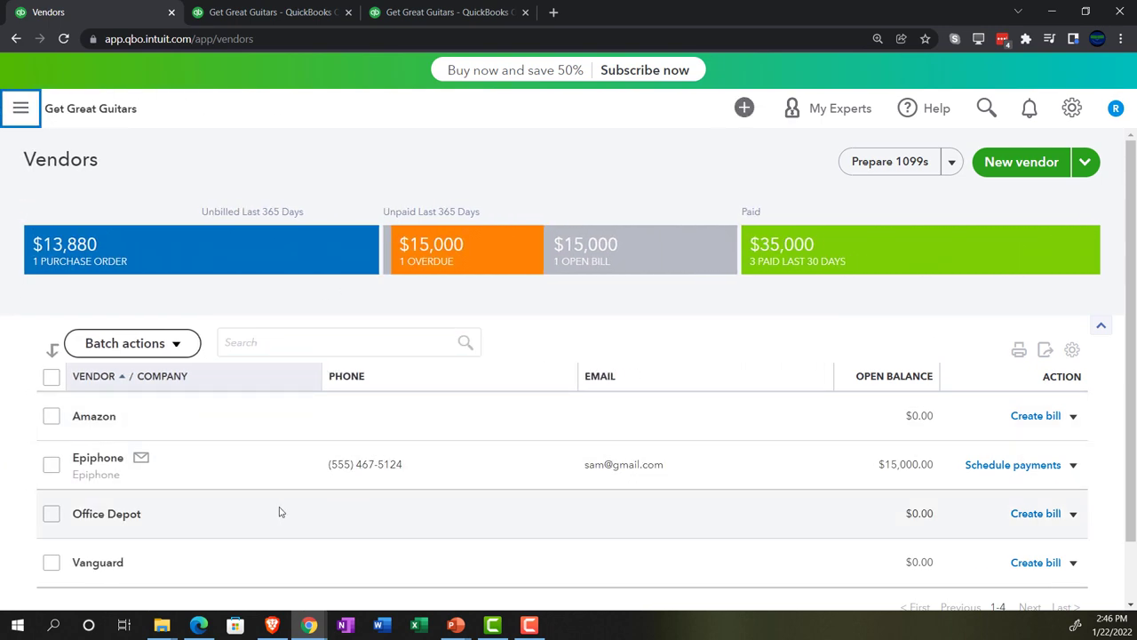
{"action": "left_click", "coordinate": [112, 465]}
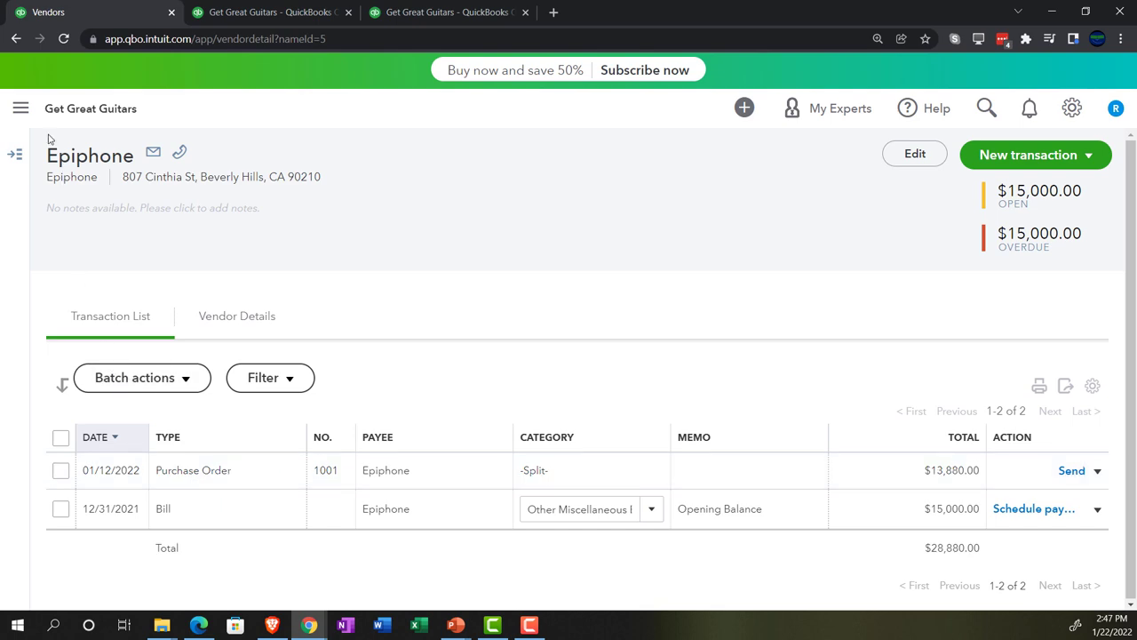
Step: Restore the navigation and switch the company file from Business view to Accountant view
{"action": "left_click", "coordinate": [21, 111]}
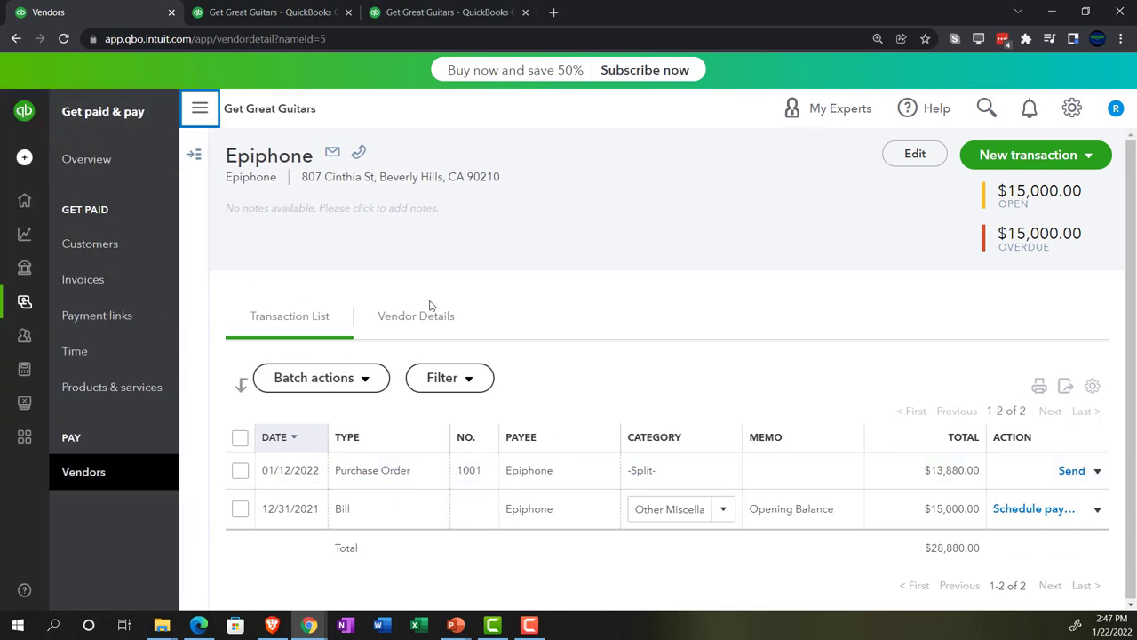
{"action": "left_click", "coordinate": [1072, 110]}
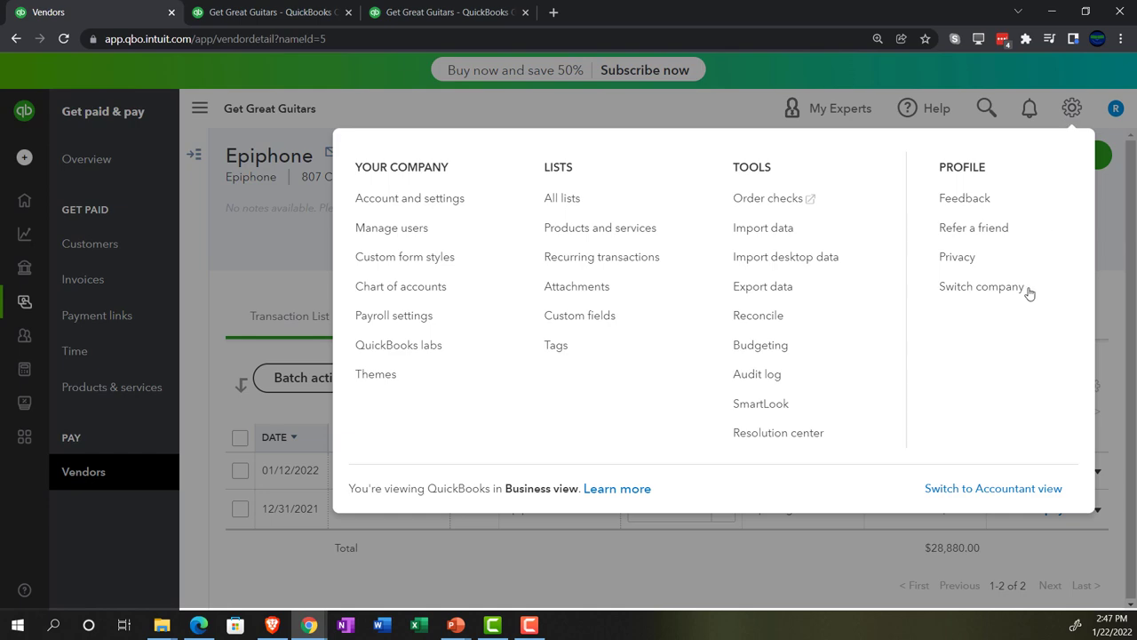
{"action": "left_click", "coordinate": [997, 488]}
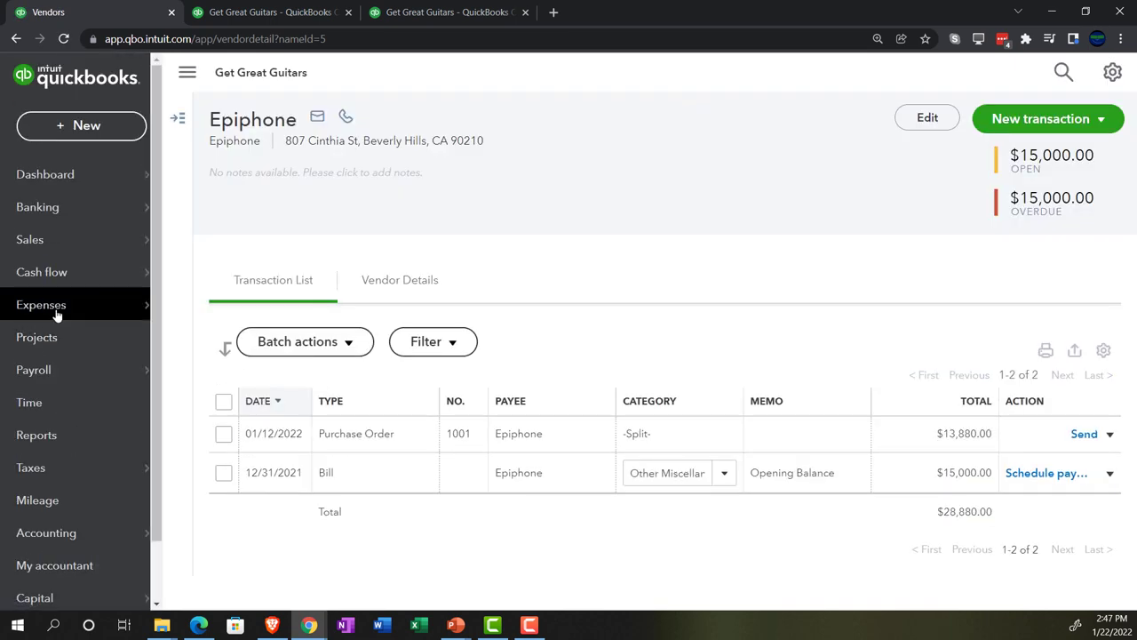
Step: Open the expense transactions list with the navigation collapsed and review the listed transactions
{"action": "mouse_move", "coordinate": [42, 306]}
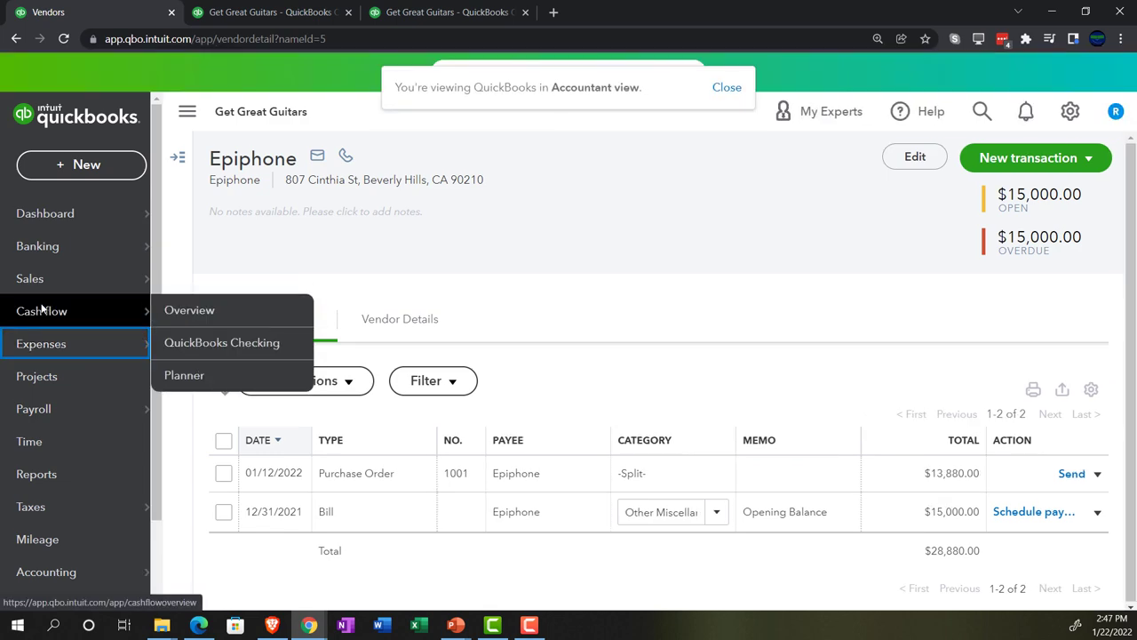
{"action": "mouse_move", "coordinate": [45, 352]}
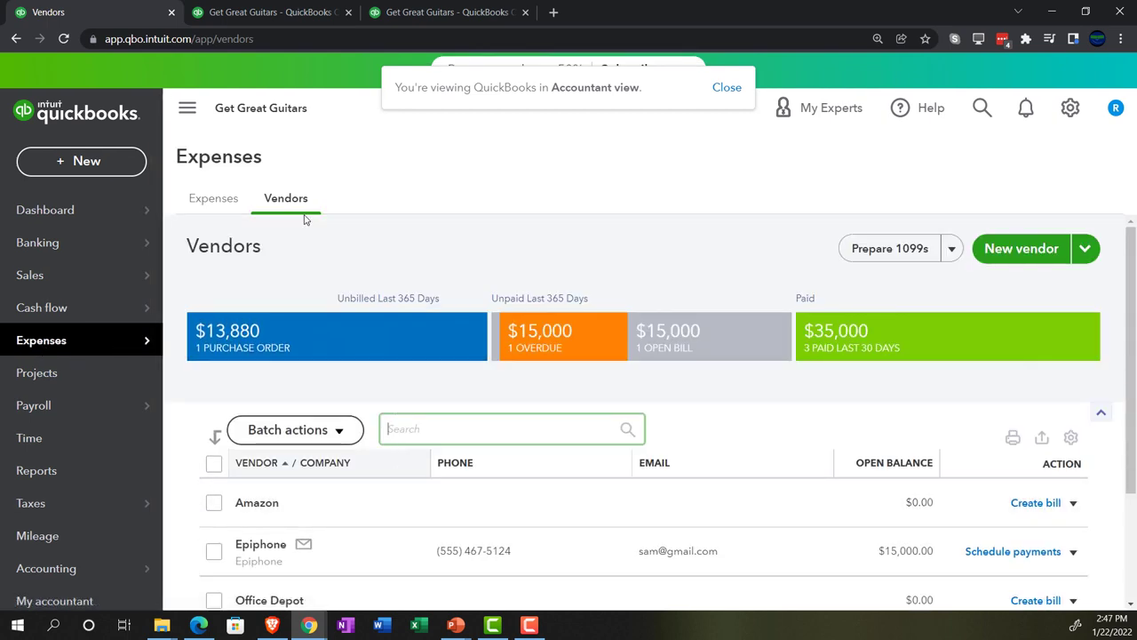
{"action": "left_click", "coordinate": [215, 202]}
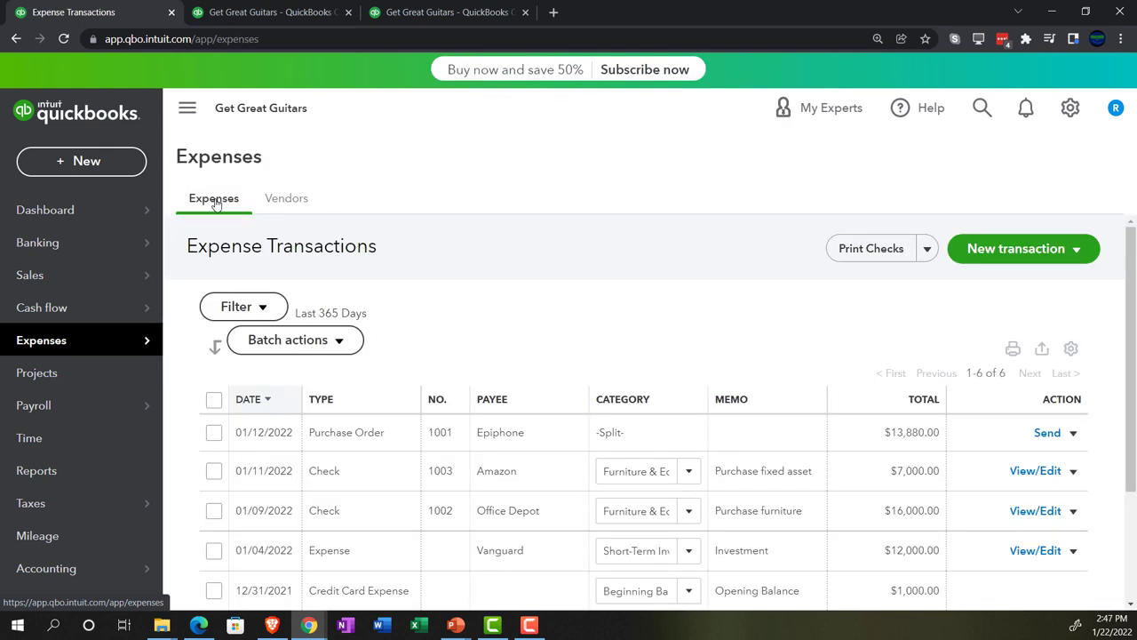
{"action": "left_click", "coordinate": [187, 107]}
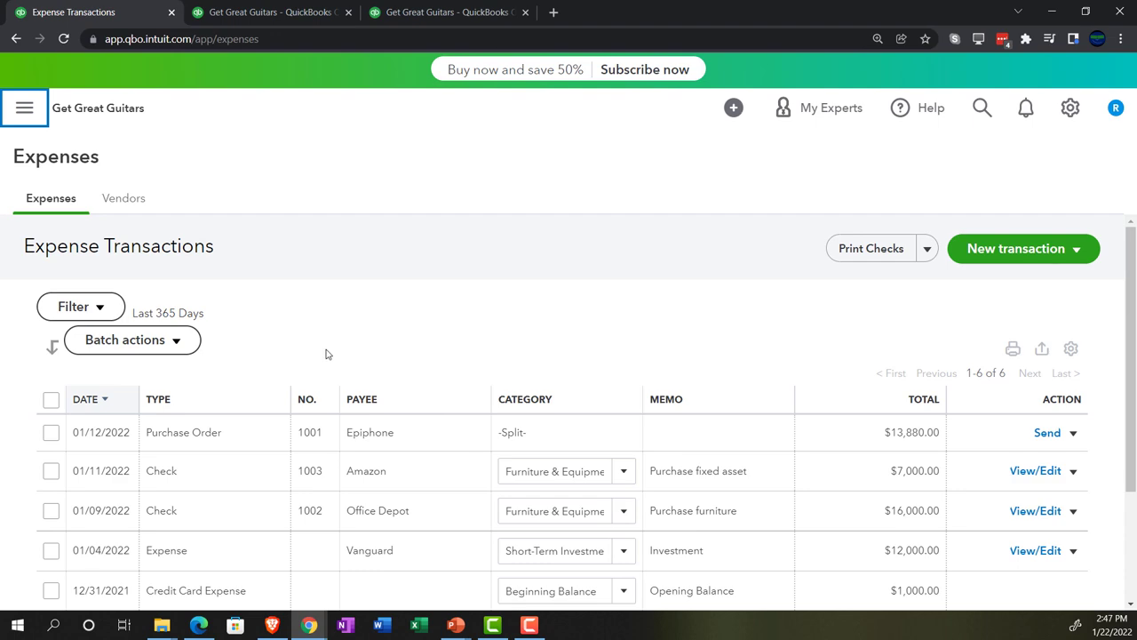
{"action": "scroll", "coordinate": [325, 359], "scroll_direction": "down", "scroll_amount": 1}
{"action": "scroll", "coordinate": [324, 360], "scroll_direction": "down", "scroll_amount": 1}
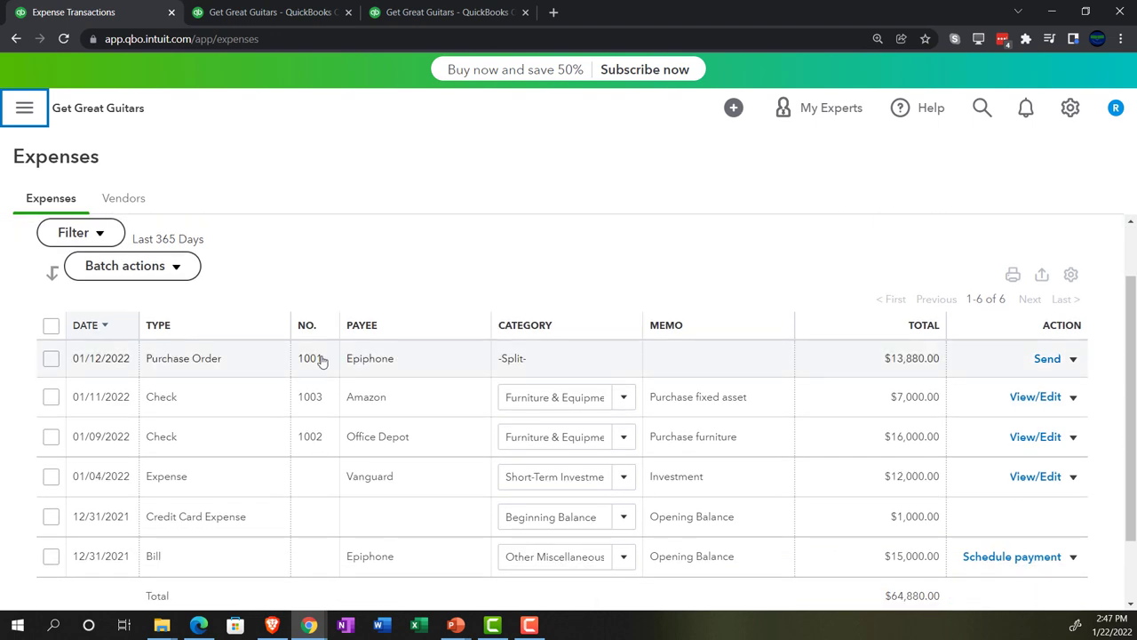
{"action": "scroll", "coordinate": [320, 358], "scroll_direction": "up", "scroll_amount": 2}
Step: Filter the expense transactions to type Purchase order with status Open, keeping the Last 365 Days date range
{"action": "left_click", "coordinate": [101, 307]}
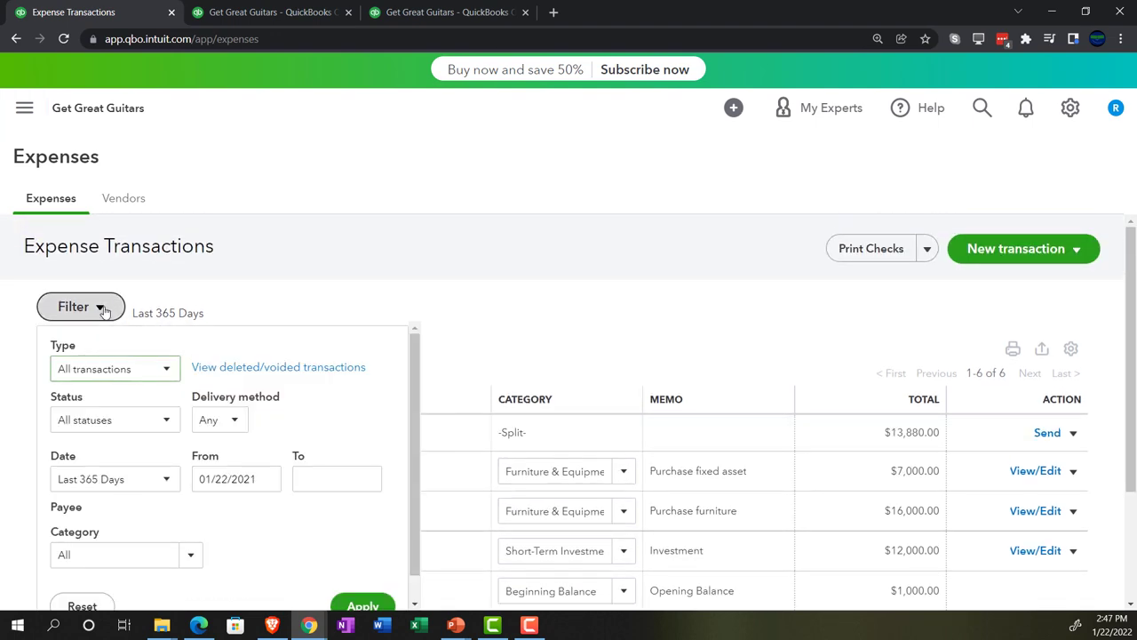
{"action": "left_click", "coordinate": [169, 369]}
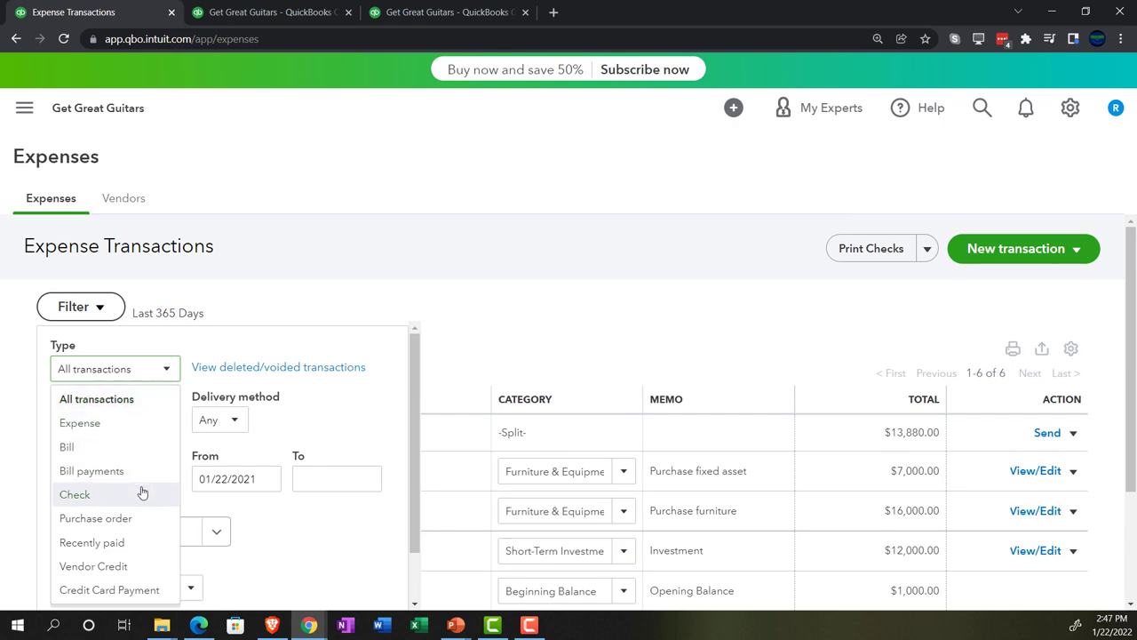
{"action": "left_click", "coordinate": [138, 516]}
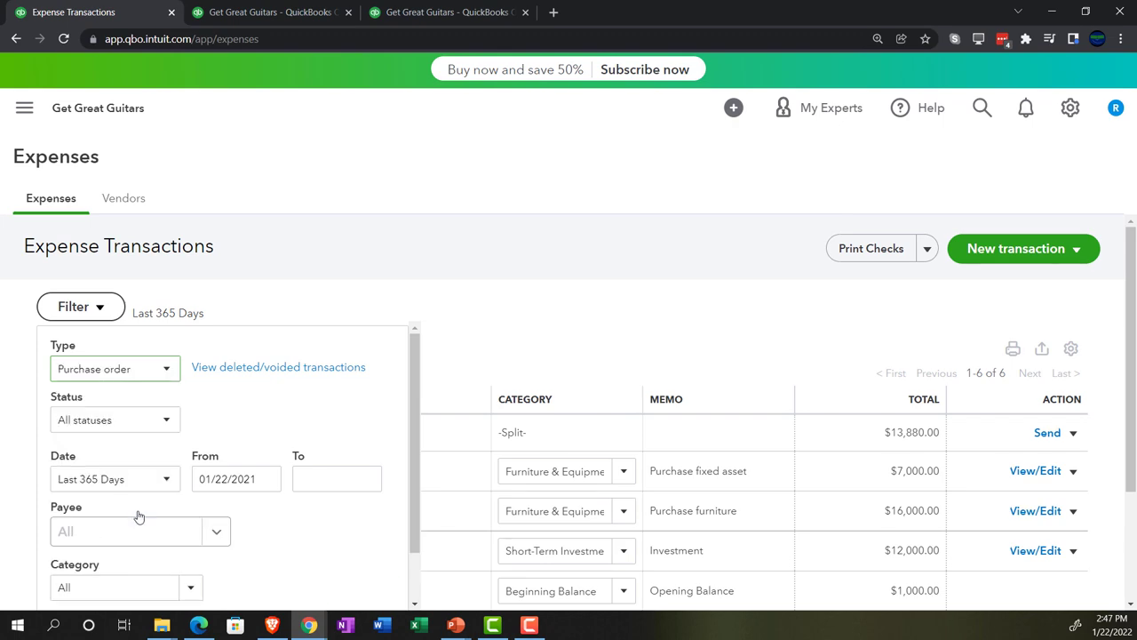
{"action": "left_click", "coordinate": [163, 423]}
{"action": "left_click", "coordinate": [150, 479]}
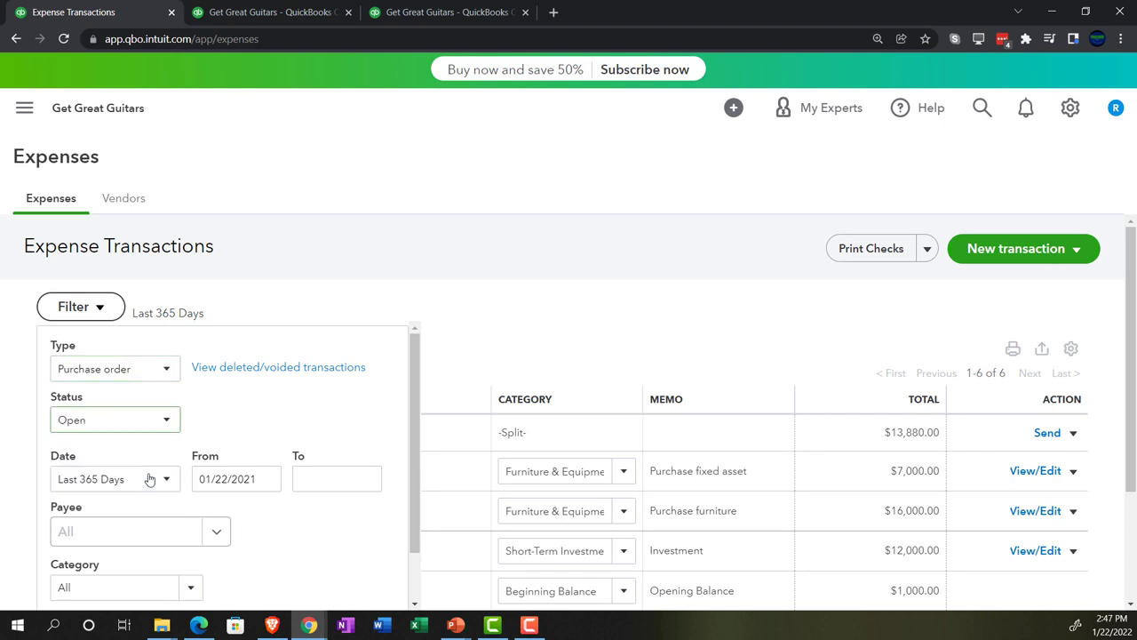
{"action": "scroll", "coordinate": [276, 480], "scroll_direction": "down", "scroll_amount": 2}
{"action": "left_click", "coordinate": [363, 578]}
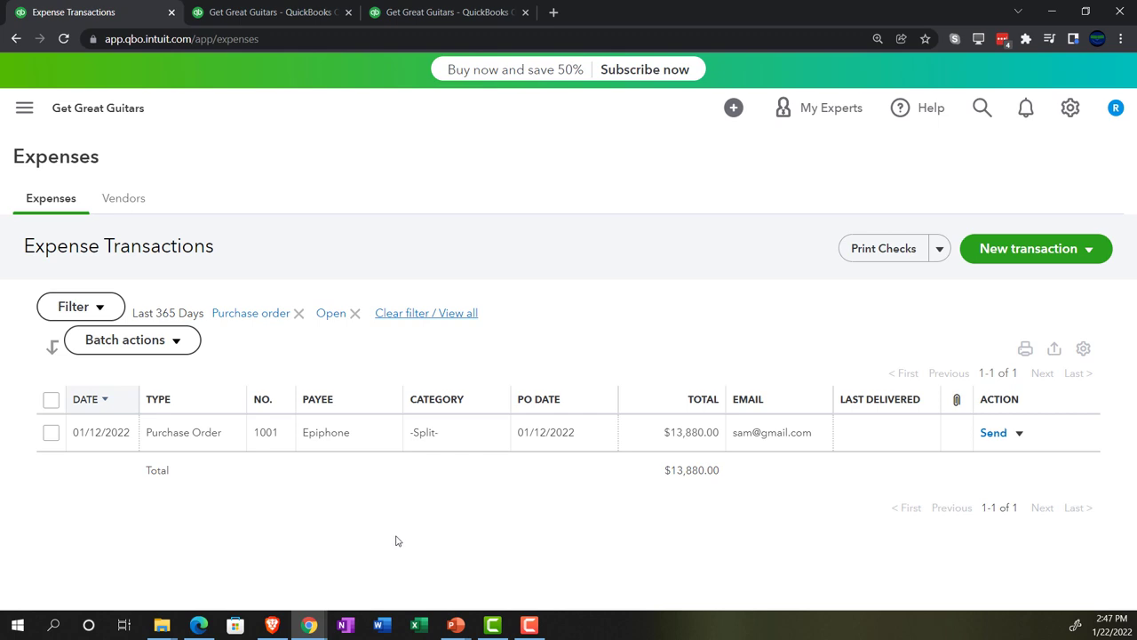
Step: Restore the navigation and switch the company file from Accountant view back to Business view
{"action": "mouse_move", "coordinate": [300, 624]}
{"action": "left_click", "coordinate": [25, 108]}
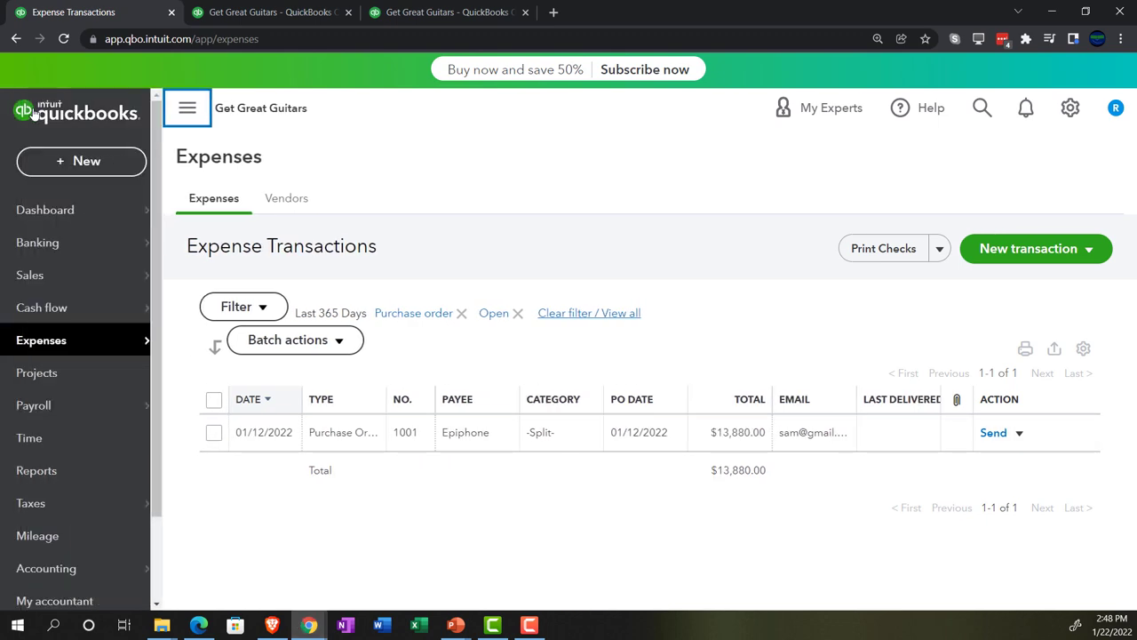
{"action": "left_click", "coordinate": [1070, 108]}
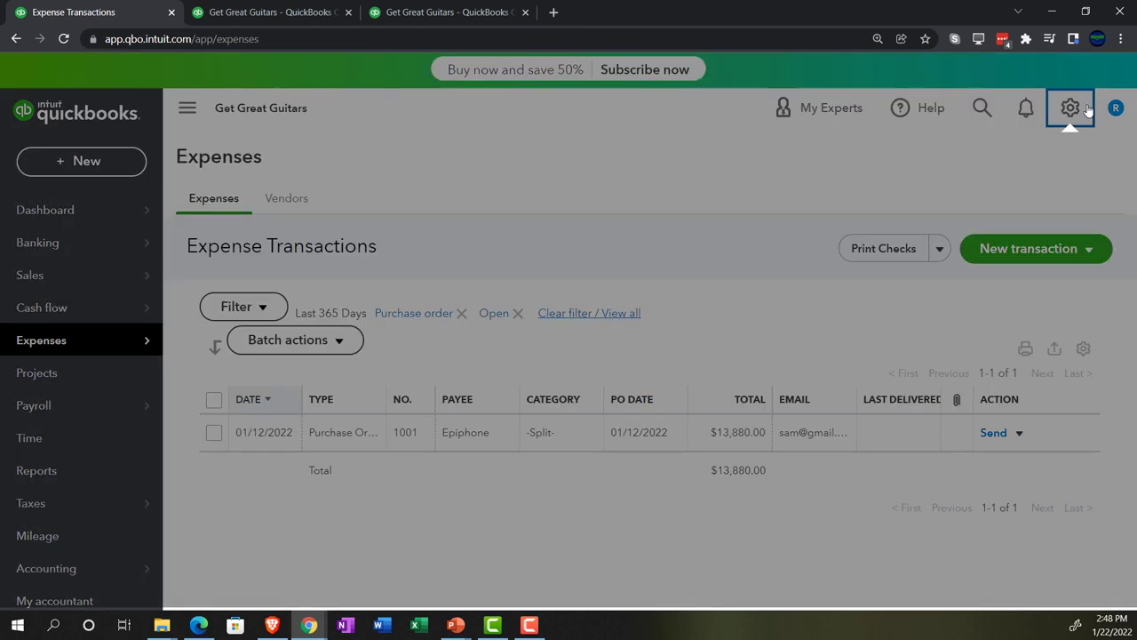
{"action": "left_click", "coordinate": [992, 490]}
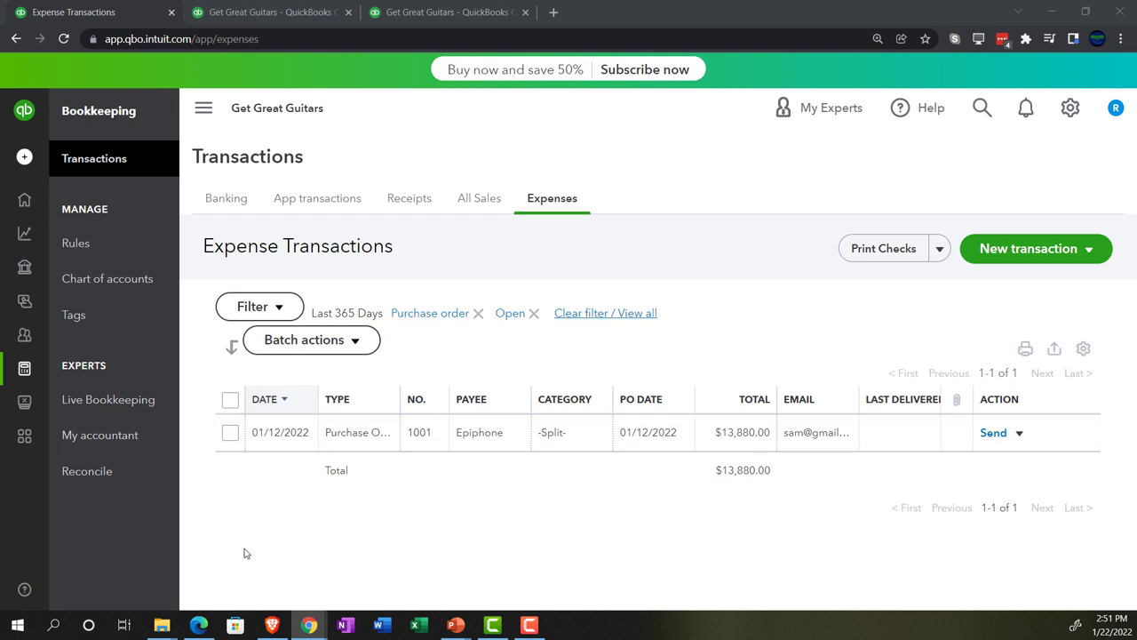
Step: Check the sample company's vendors page in Edge, return to Get Great Guitars in Chrome and open its vendors list
{"action": "left_click", "coordinate": [201, 626]}
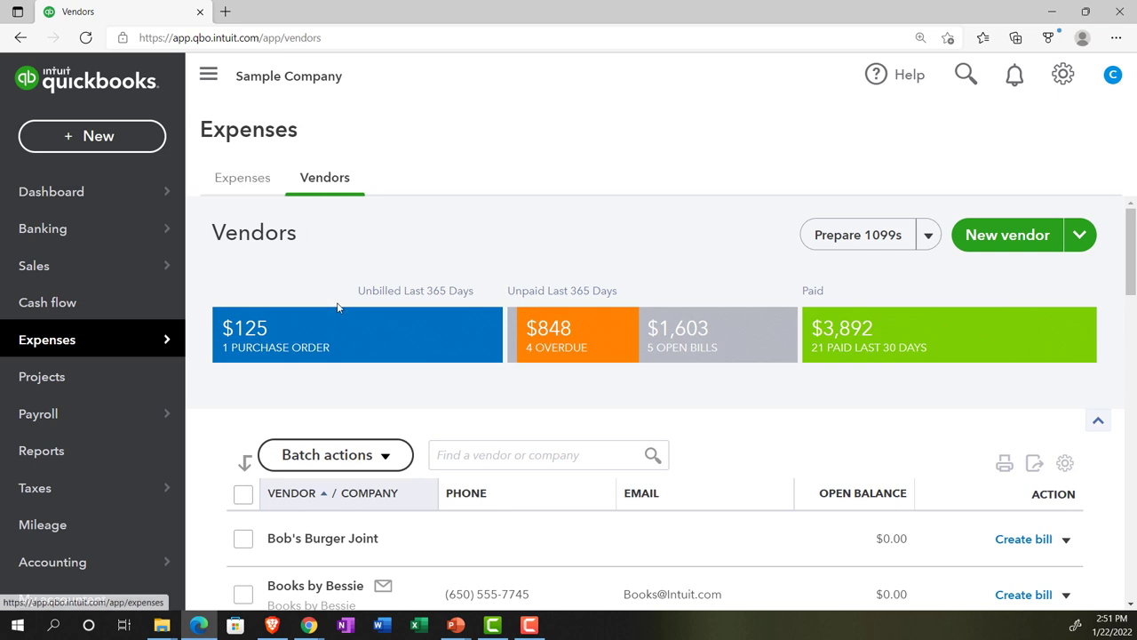
{"action": "left_click", "coordinate": [309, 625]}
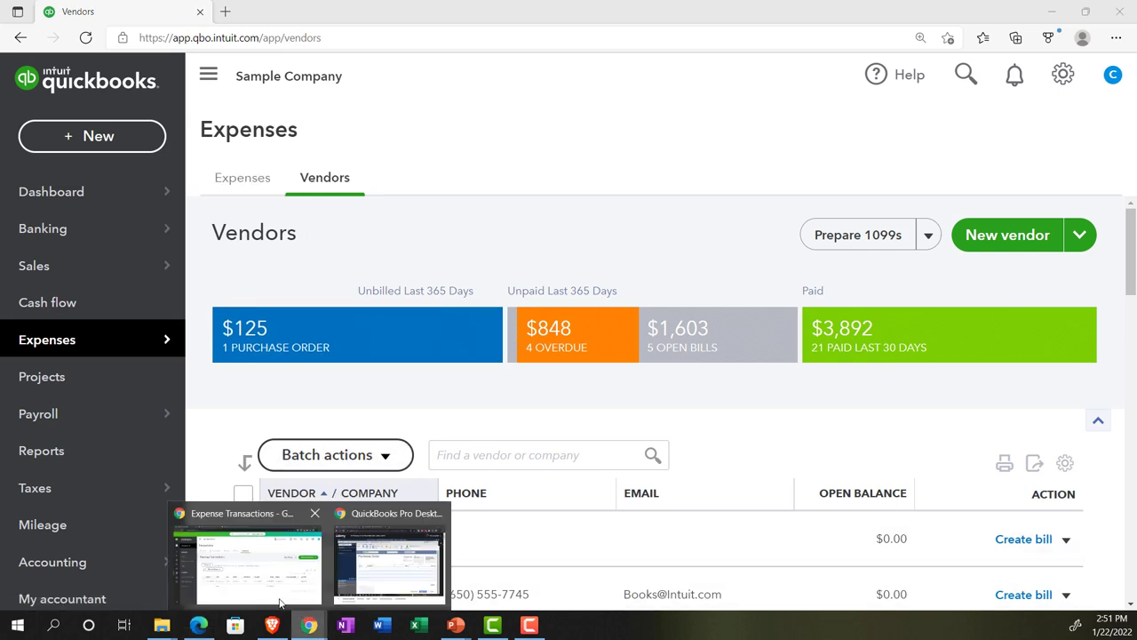
{"action": "left_click", "coordinate": [240, 551]}
{"action": "mouse_move", "coordinate": [39, 266]}
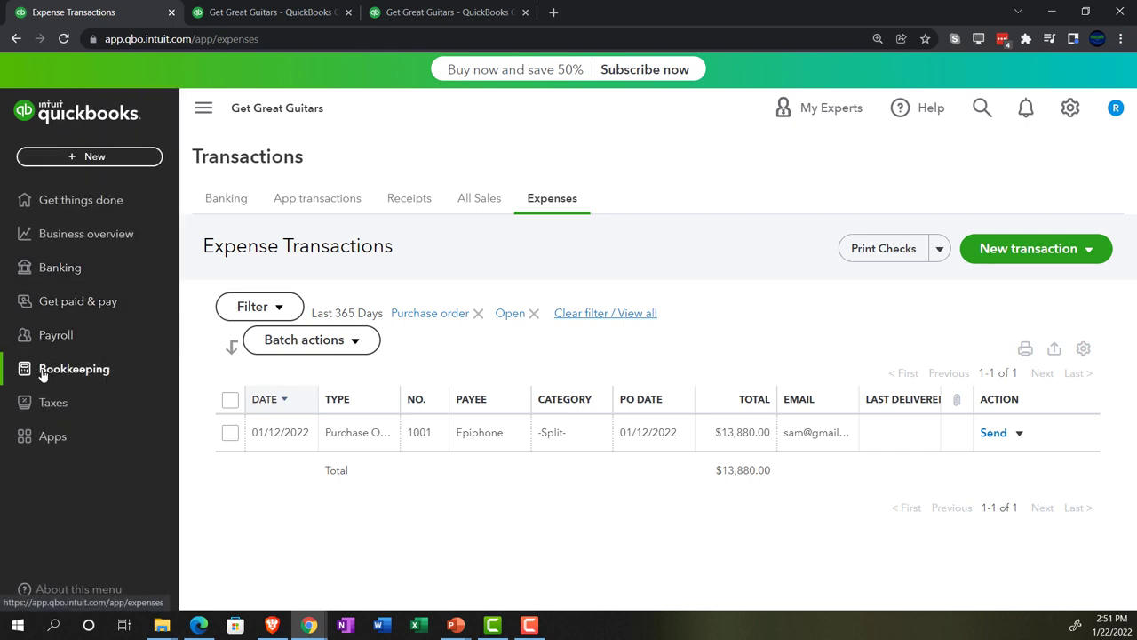
{"action": "left_click", "coordinate": [50, 307]}
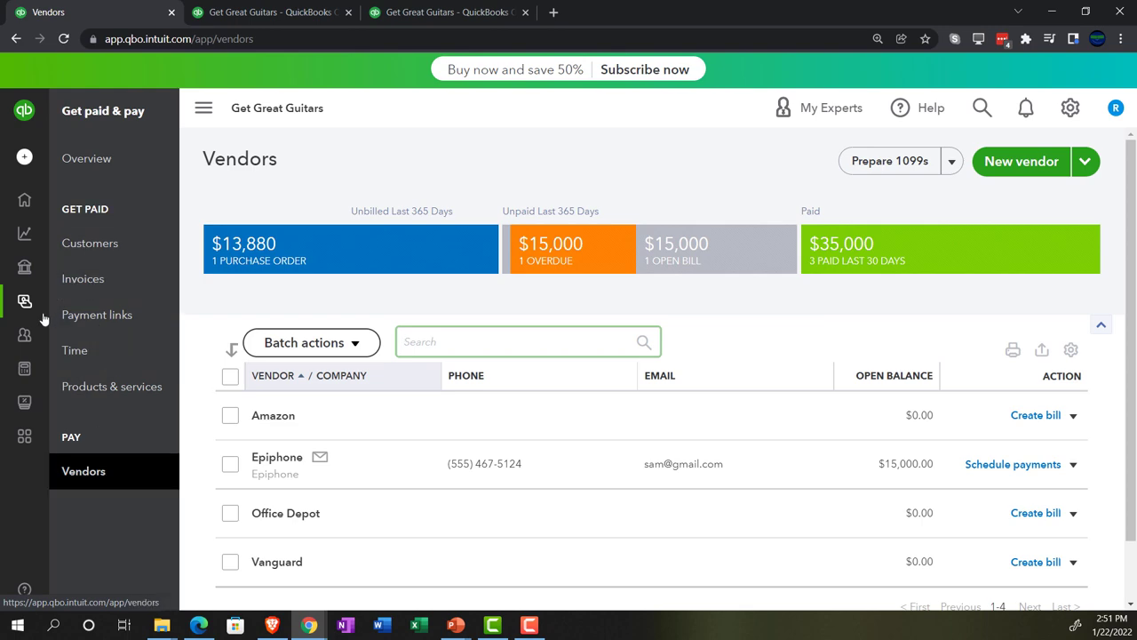
Step: Open the bookkeeping transactions and view the all sales list followed by the expenses list
{"action": "mouse_move", "coordinate": [33, 339]}
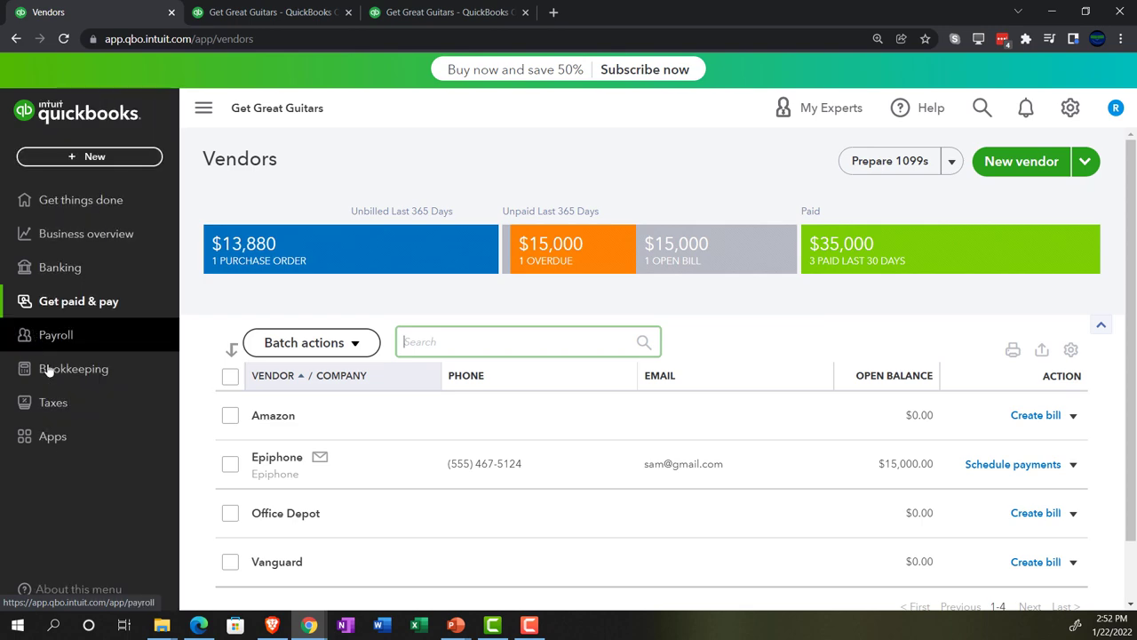
{"action": "left_click", "coordinate": [50, 376]}
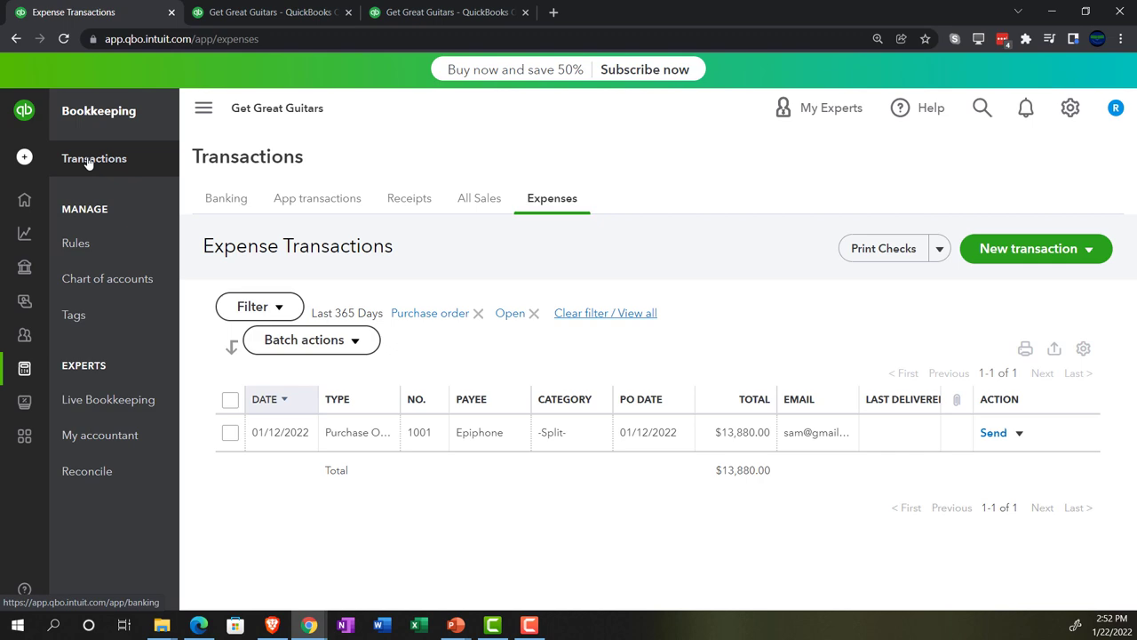
{"action": "left_click", "coordinate": [89, 163]}
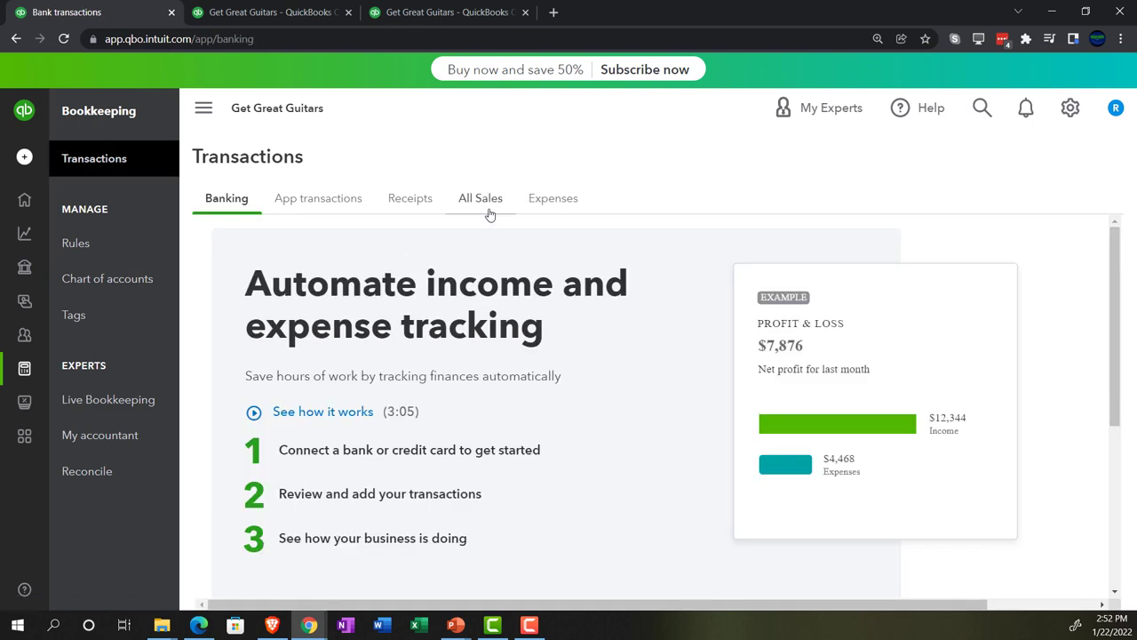
{"action": "left_click", "coordinate": [487, 204]}
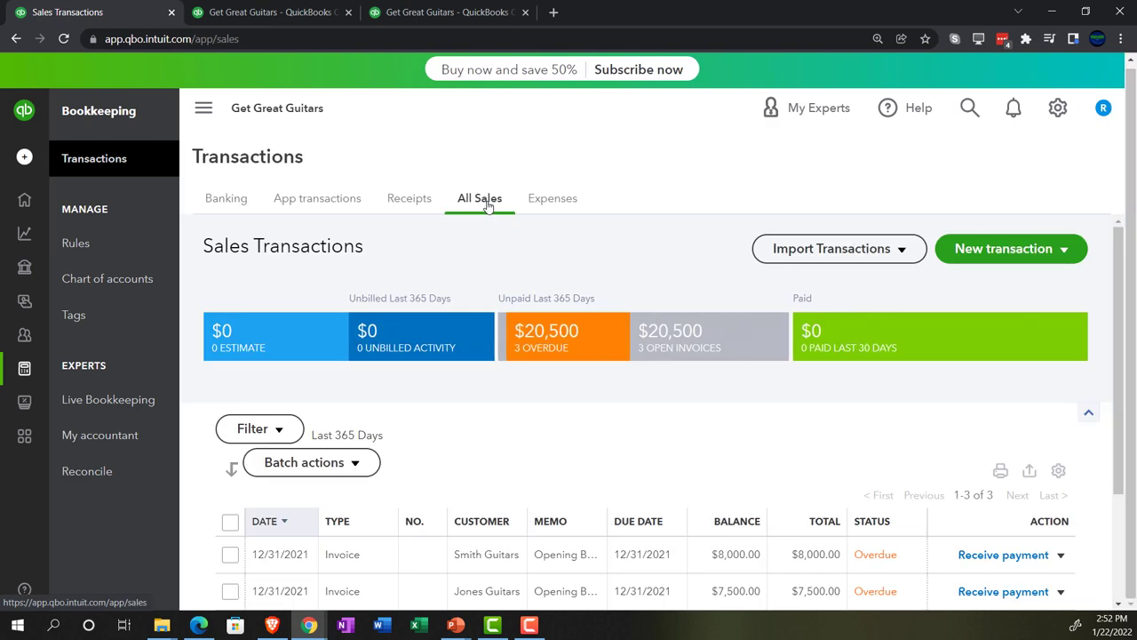
{"action": "left_click", "coordinate": [547, 205]}
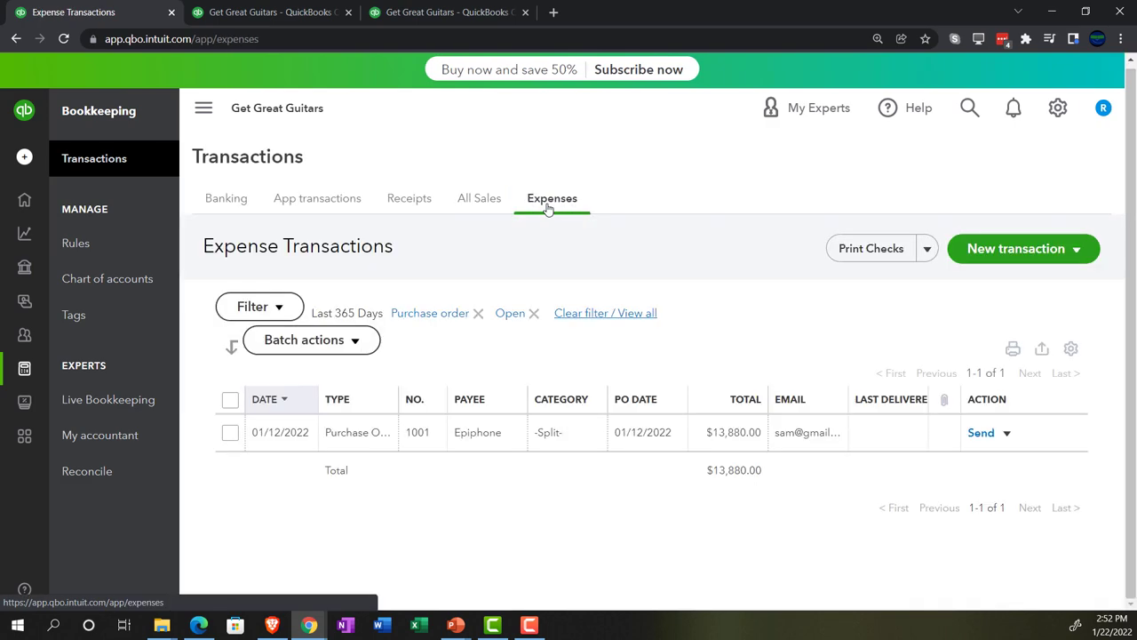
Step: Start a new purchase order and check the existing vendors available for it
{"action": "mouse_move", "coordinate": [25, 302]}
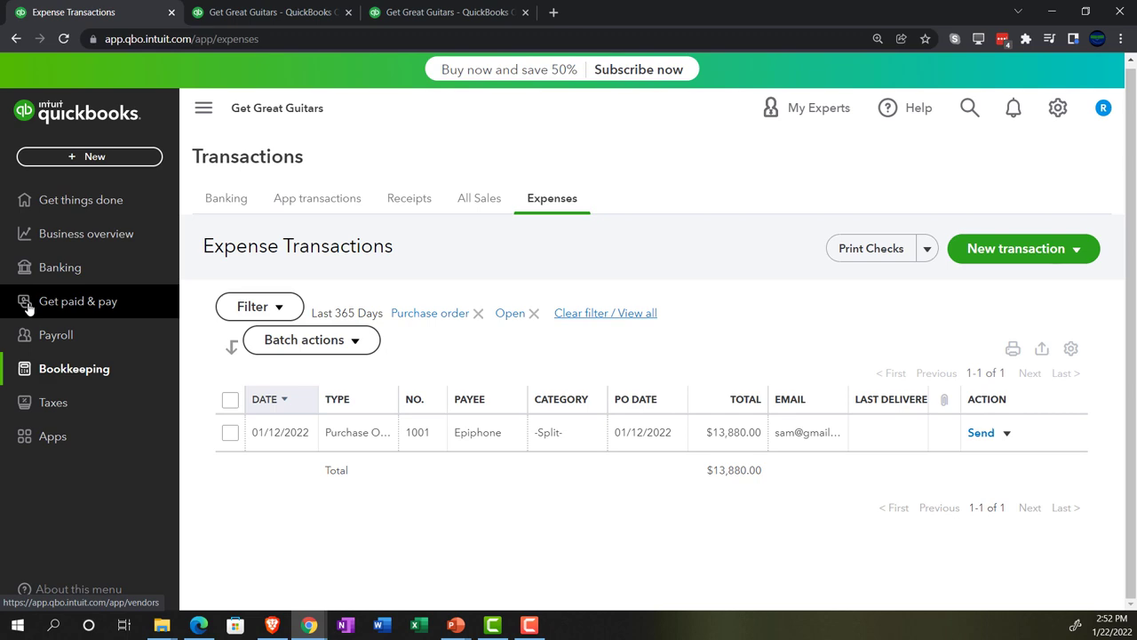
{"action": "left_click", "coordinate": [88, 158]}
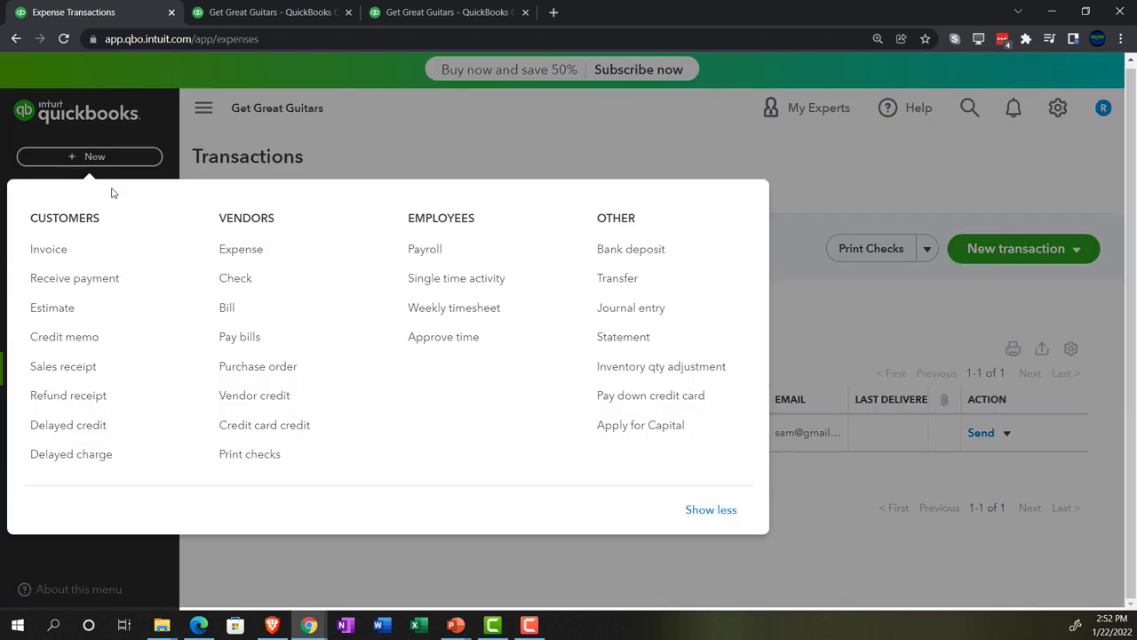
{"action": "left_click", "coordinate": [245, 367]}
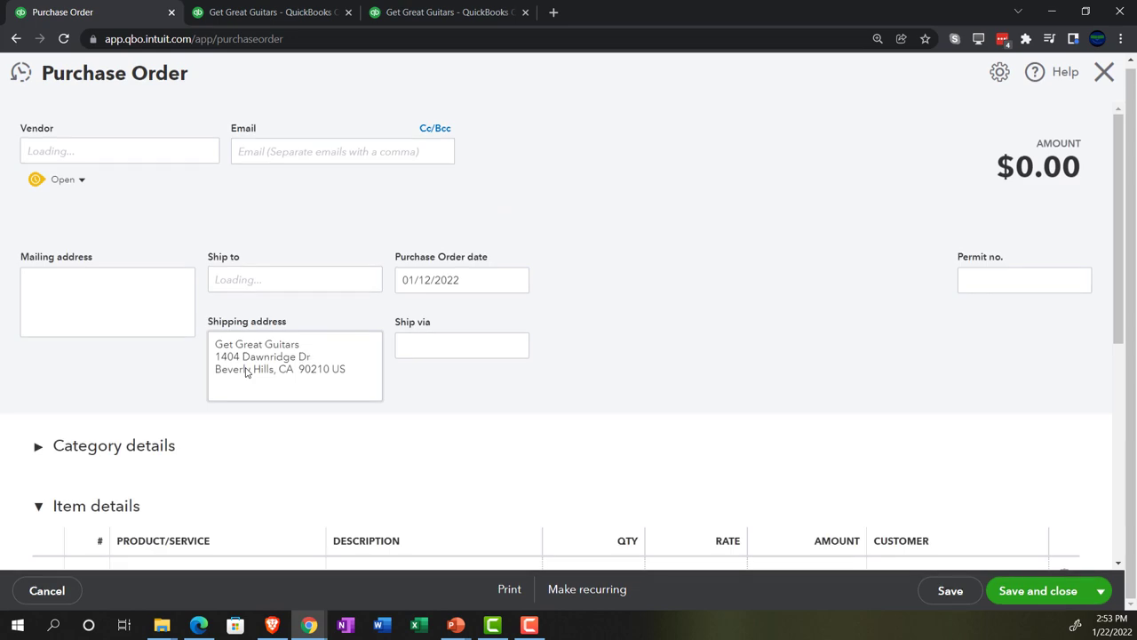
{"action": "left_click", "coordinate": [177, 152]}
{"action": "left_click", "coordinate": [202, 152]}
{"action": "left_click", "coordinate": [202, 152]}
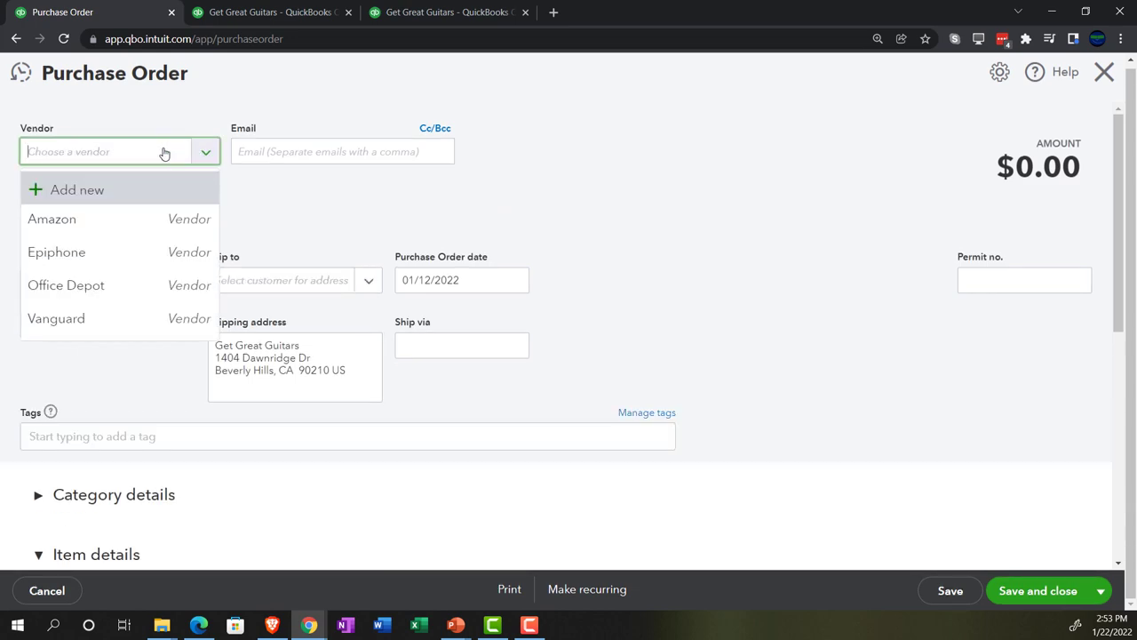
{"action": "left_click", "coordinate": [163, 153]}
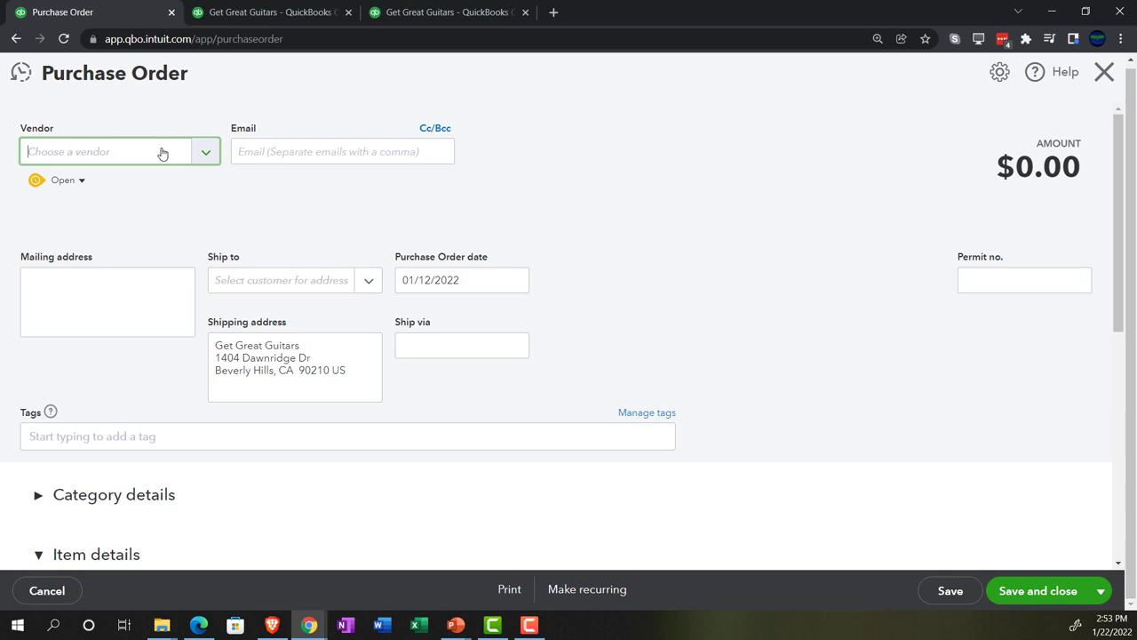
Step: Add Gibson USA as a new name of type Vendor and save it as the purchase order's vendor
{"action": "type", "text": "Gi"}
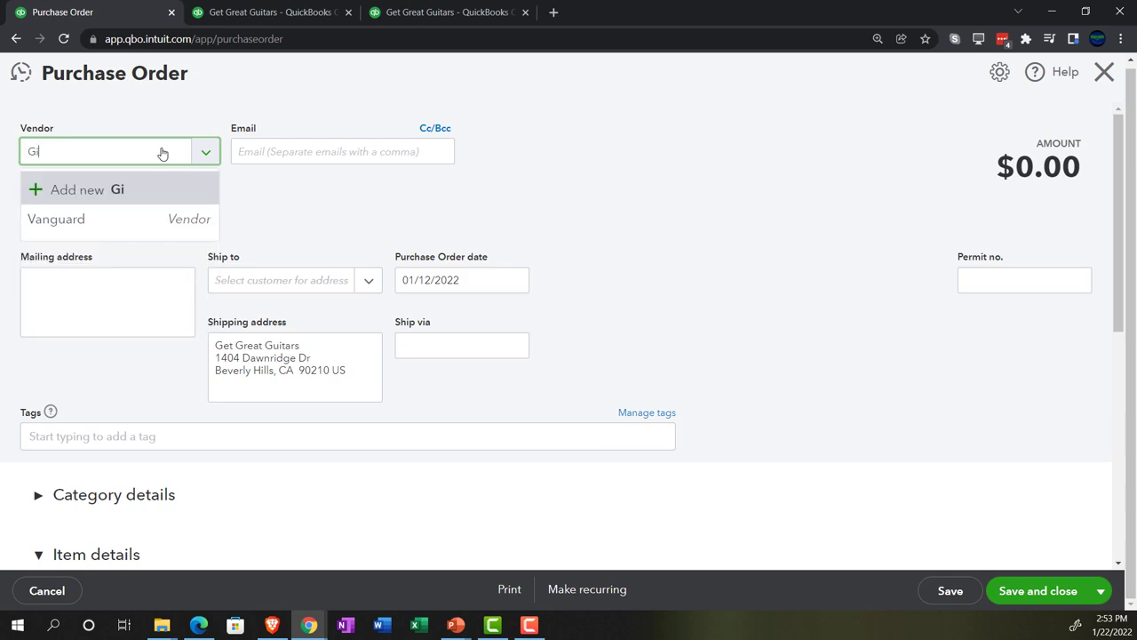
{"action": "type", "text": "bson"}
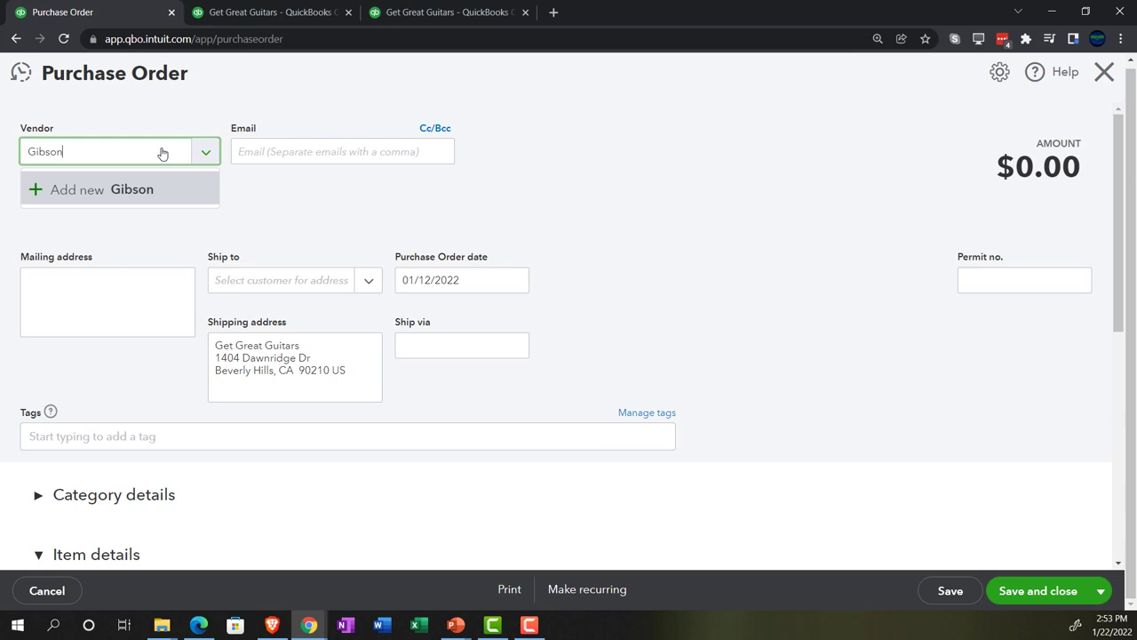
{"action": "type", "text": " USA"}
{"action": "key", "text": "Return"}
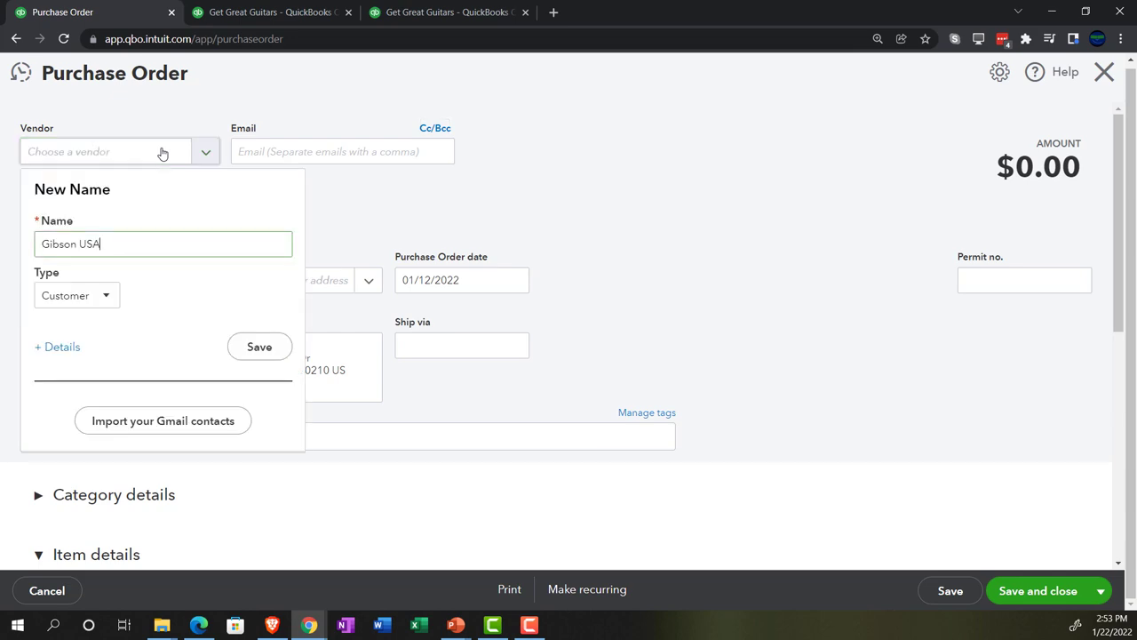
{"action": "left_click", "coordinate": [107, 296]}
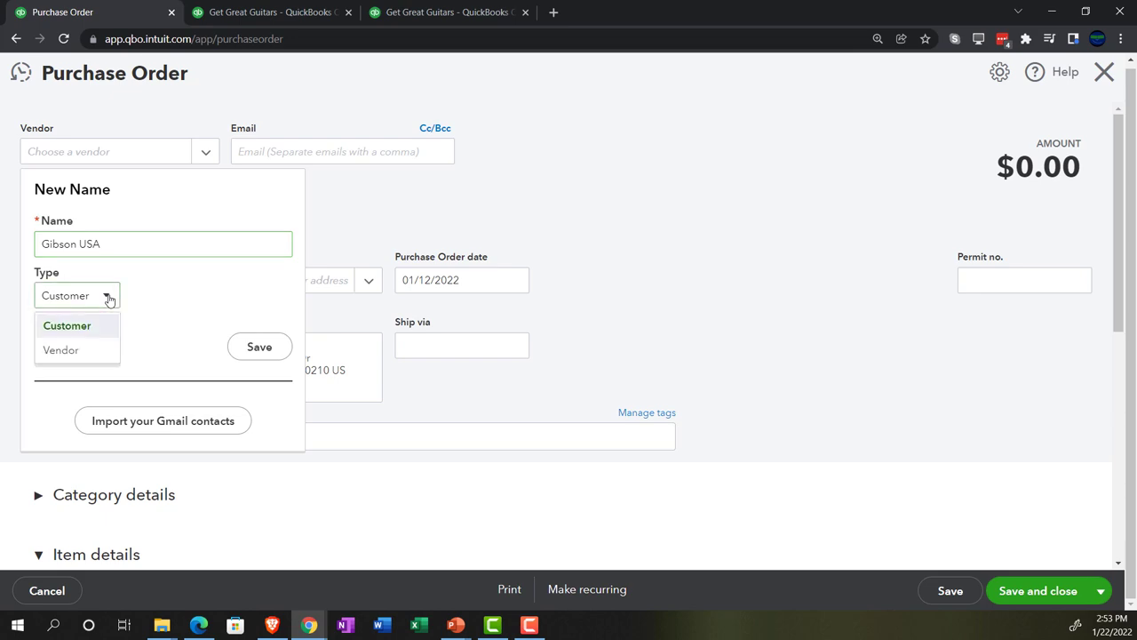
{"action": "left_click", "coordinate": [80, 351]}
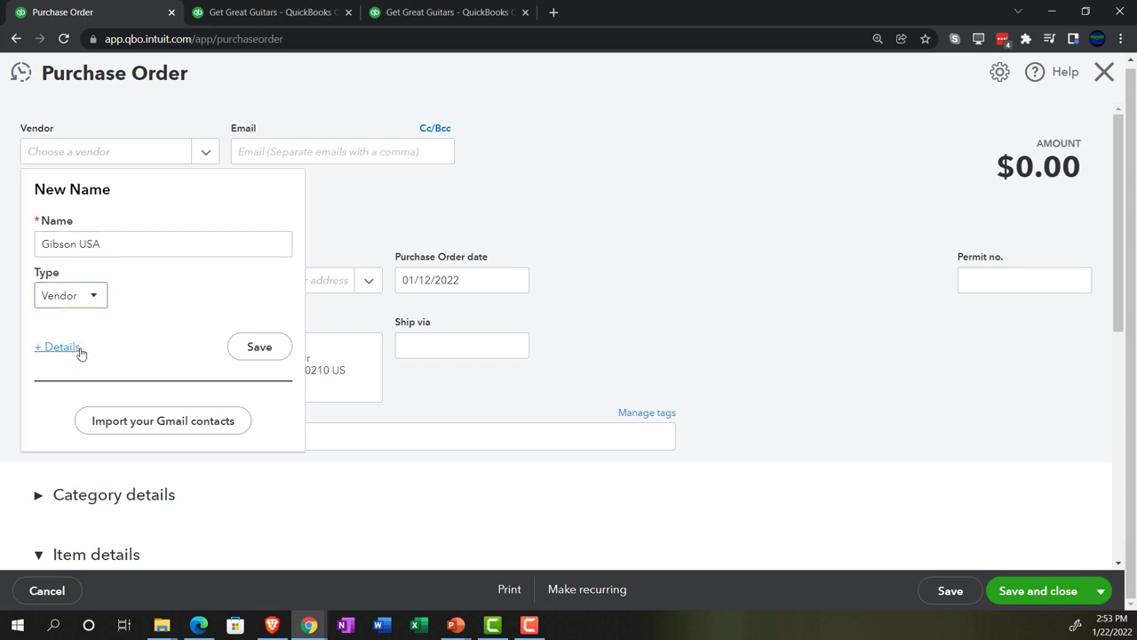
{"action": "left_click", "coordinate": [256, 347]}
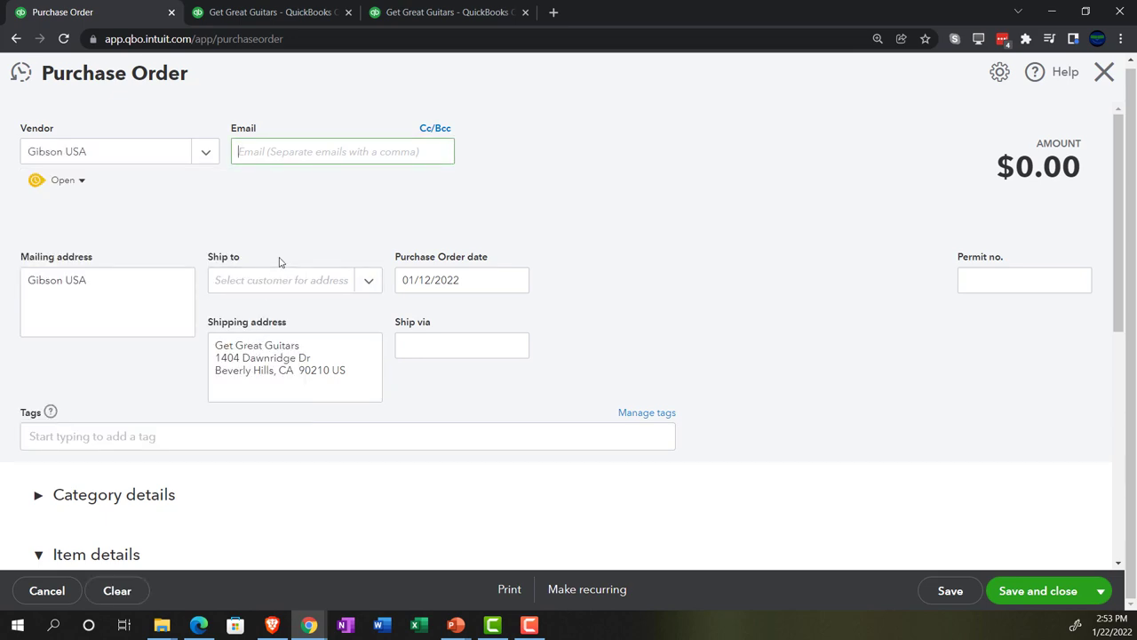
Step: Review the purchase order's email, mailing address, ship-to, shipping address, date and ship-via fields down to the item details
{"action": "key", "text": "ctrl+plus"}
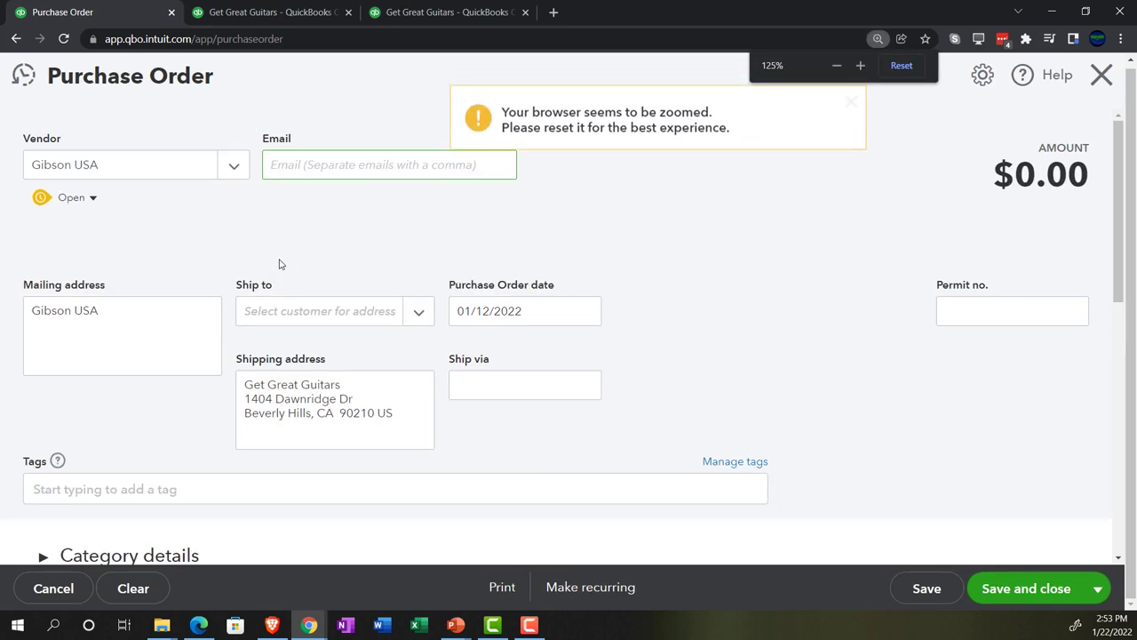
{"action": "key", "text": "Tab"}
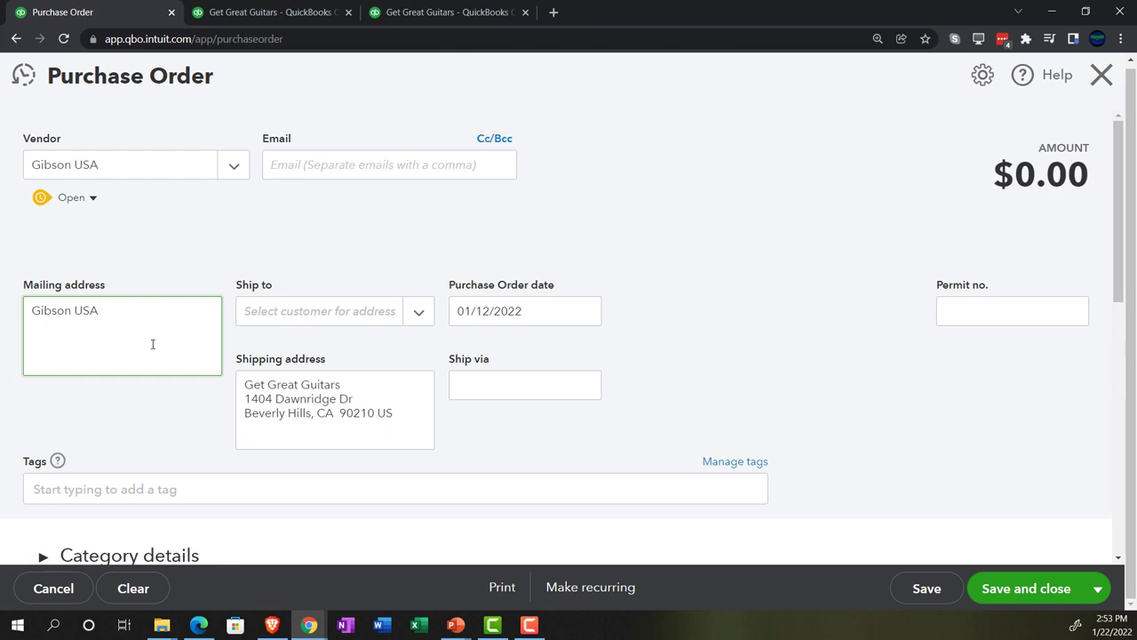
{"action": "key", "text": "Tab"}
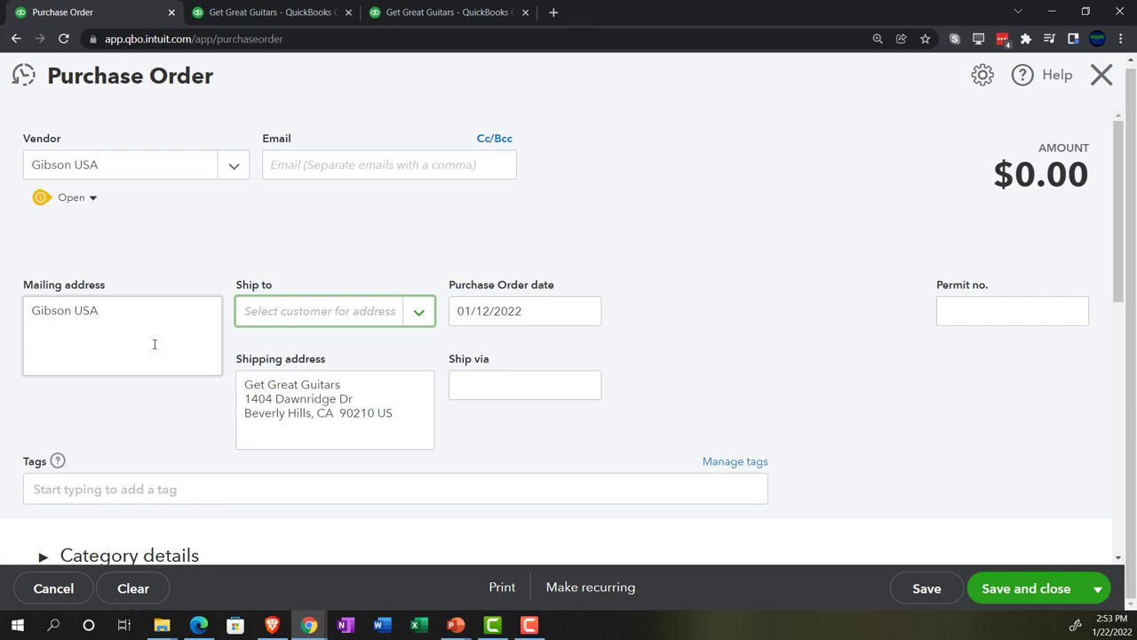
{"action": "key", "text": "Tab"}
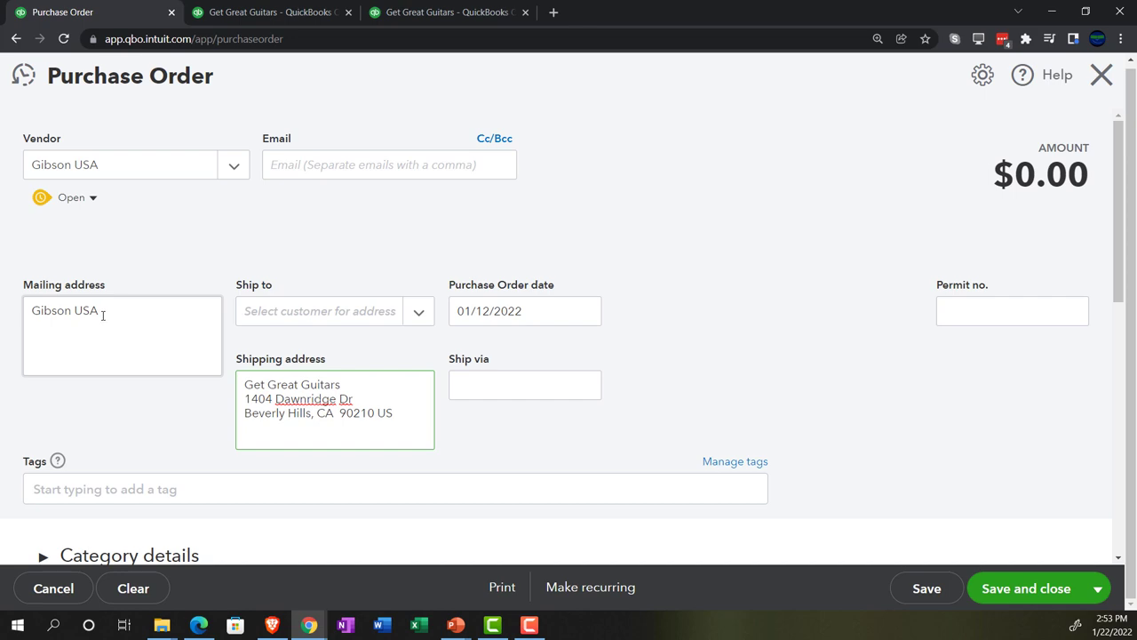
{"action": "left_click", "coordinate": [528, 309]}
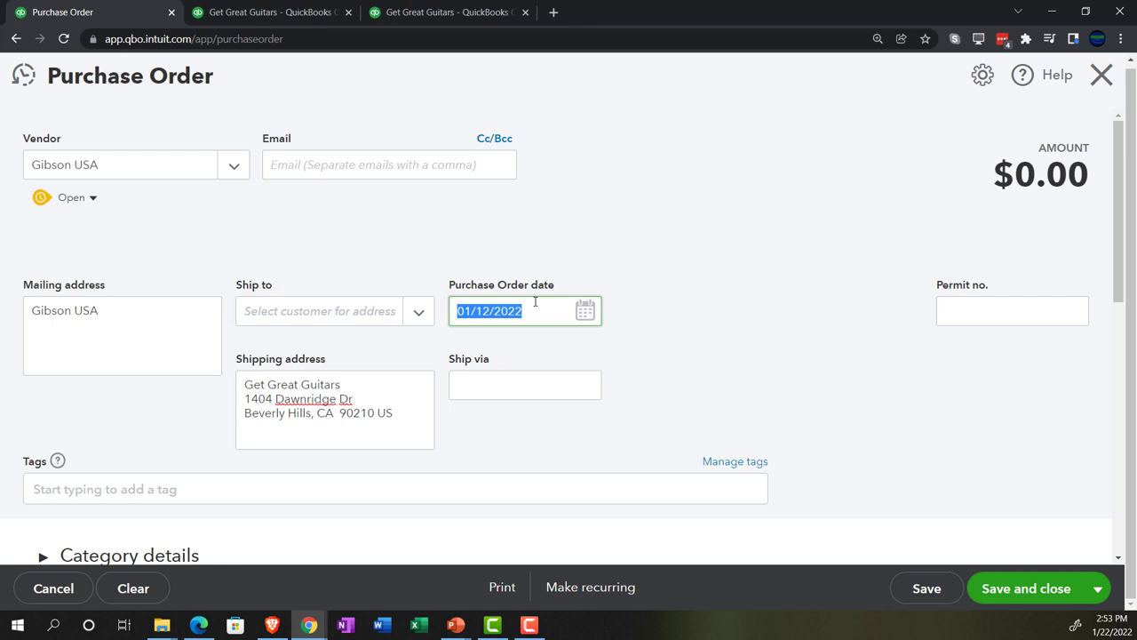
{"action": "key", "text": "Tab"}
{"action": "scroll", "coordinate": [536, 304], "scroll_direction": "down", "scroll_amount": 3}
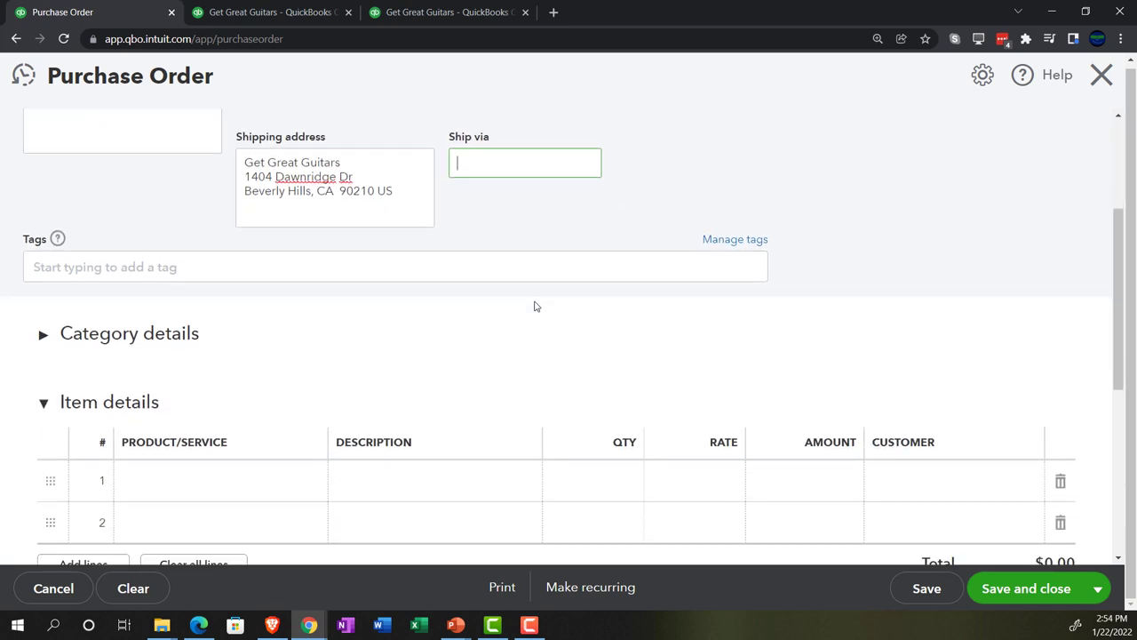
{"action": "scroll", "coordinate": [535, 306], "scroll_direction": "up", "scroll_amount": 1}
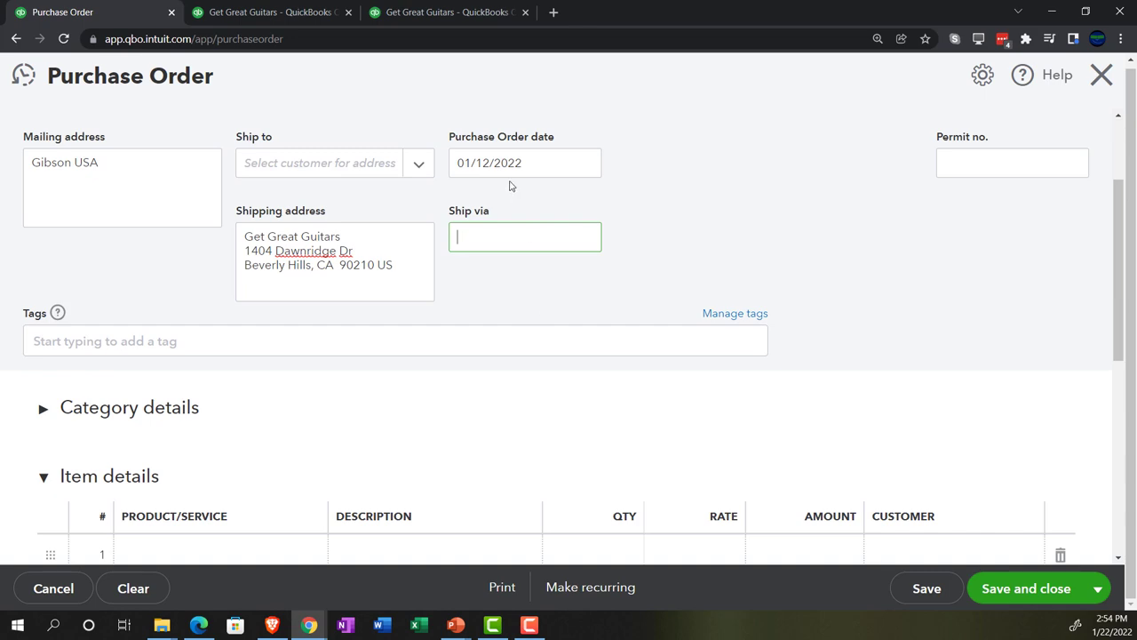
{"action": "scroll", "coordinate": [510, 186], "scroll_direction": "down", "scroll_amount": 1}
{"action": "scroll", "coordinate": [511, 185], "scroll_direction": "down", "scroll_amount": 1}
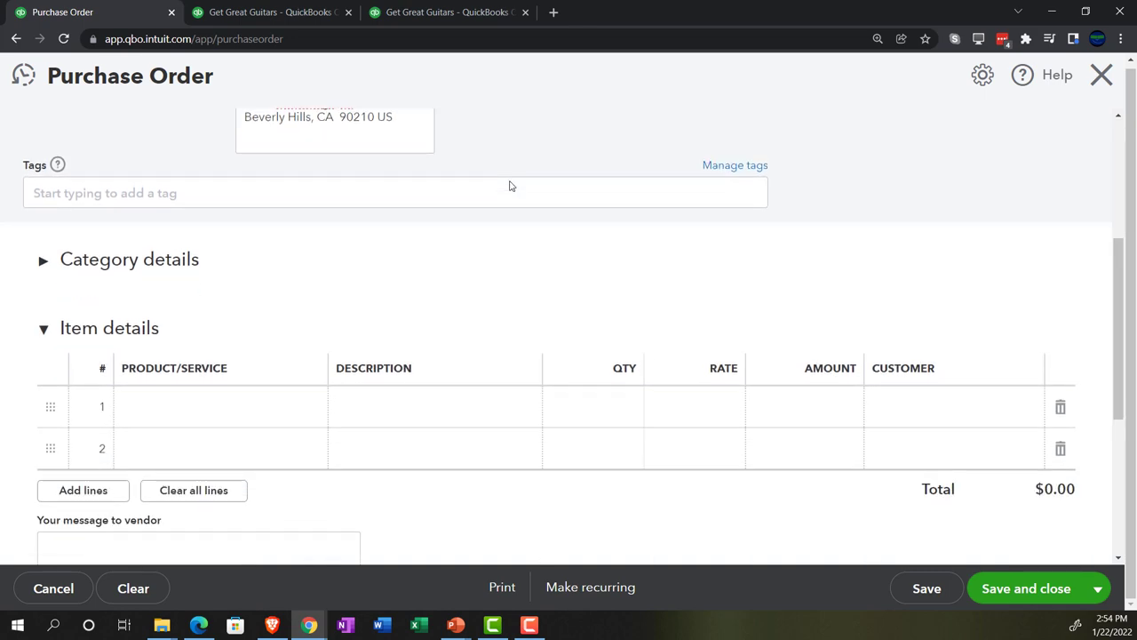
Step: Add item GIUSA with a quantity of 3 to the purchase order, and save it to start a new one
{"action": "left_click", "coordinate": [202, 411]}
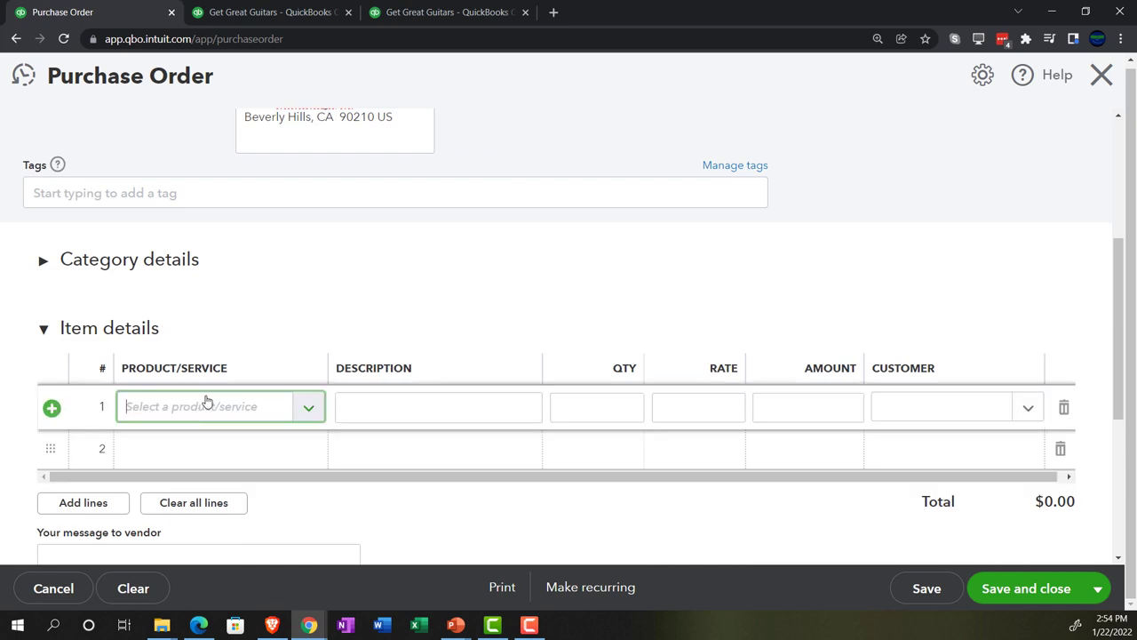
{"action": "type", "text": "GIUS"}
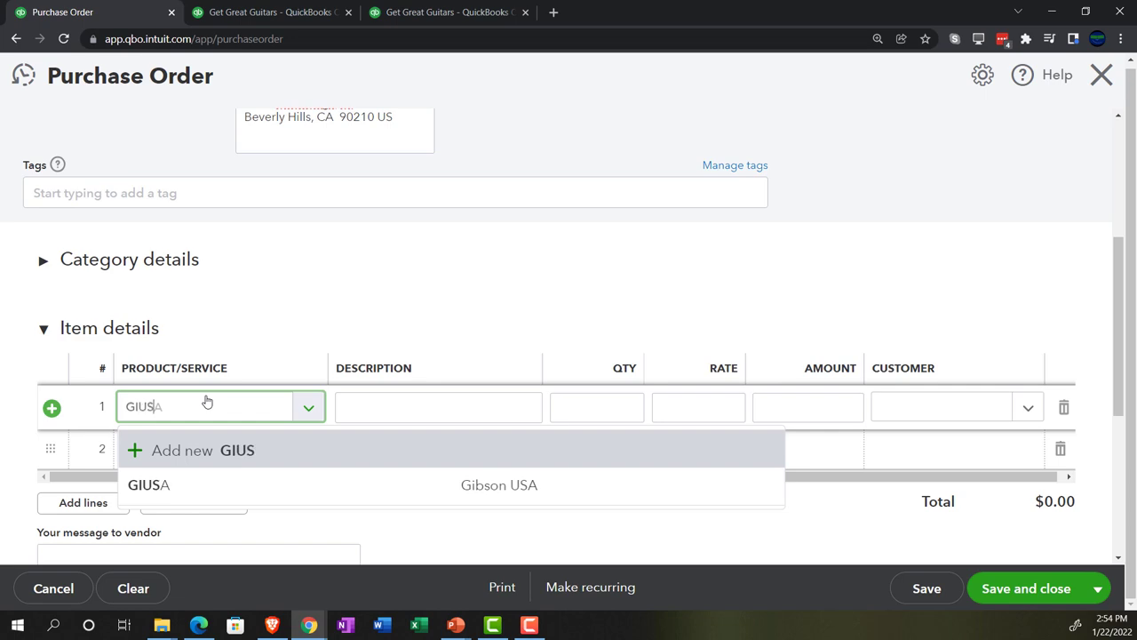
{"action": "type", "text": "A"}
{"action": "key", "text": "Tab"}
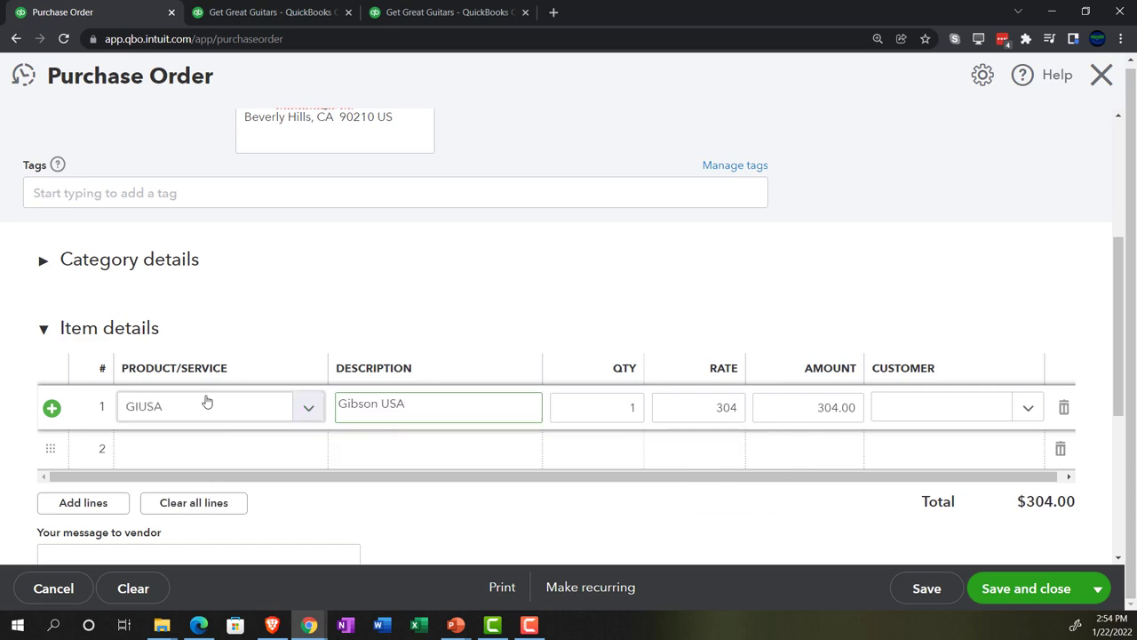
{"action": "key", "text": "Tab"}
{"action": "type", "text": "3"}
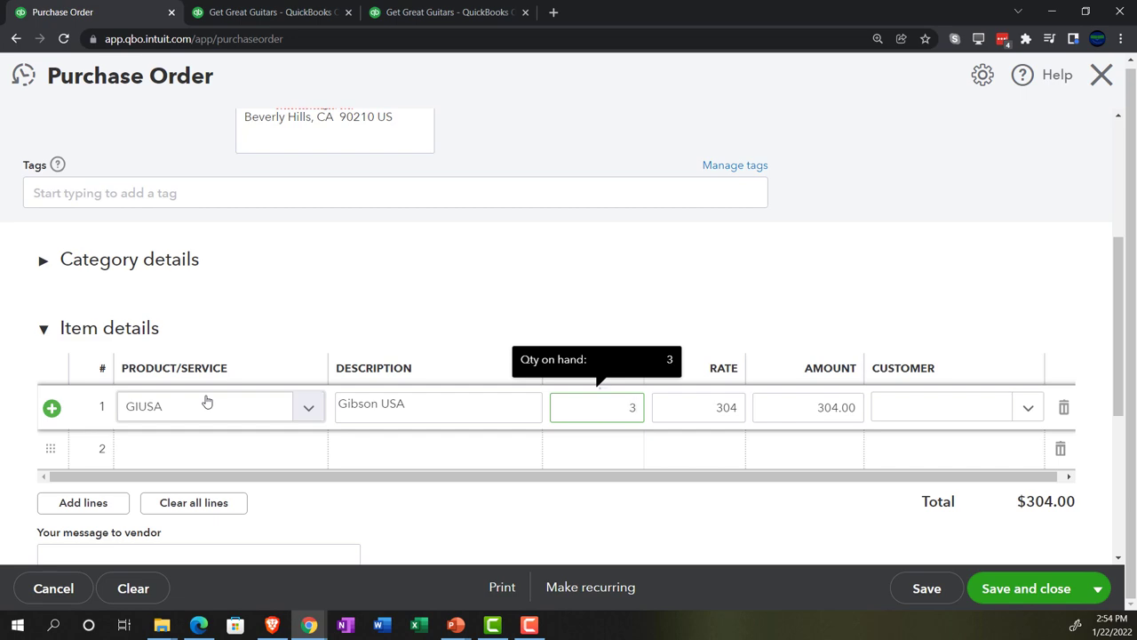
{"action": "key", "text": "Tab"}
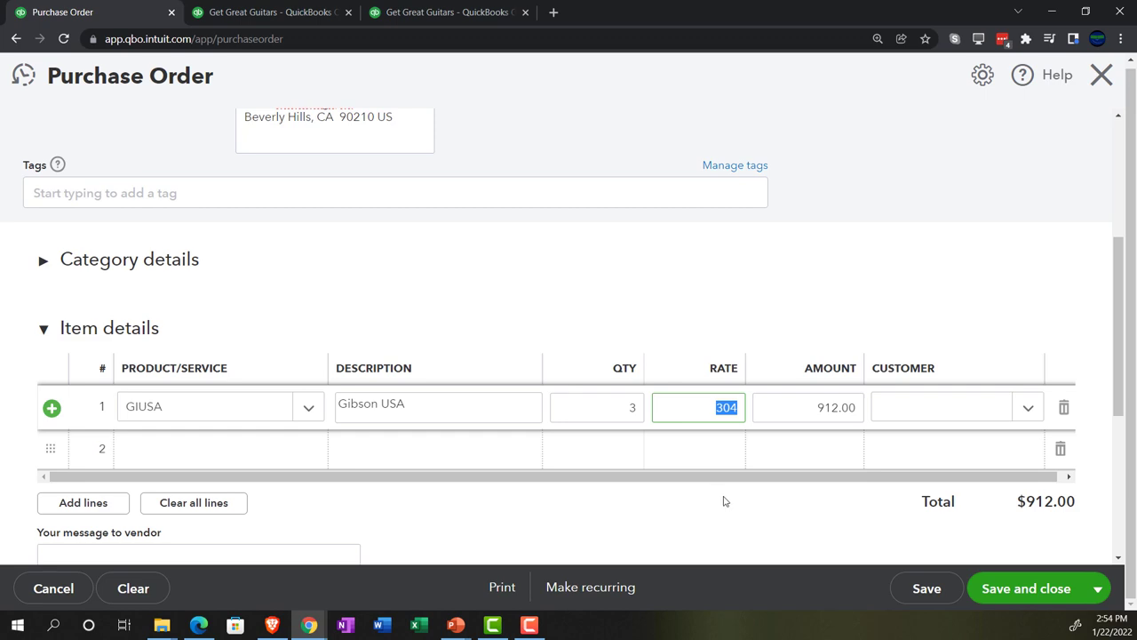
{"action": "left_click", "coordinate": [1097, 591]}
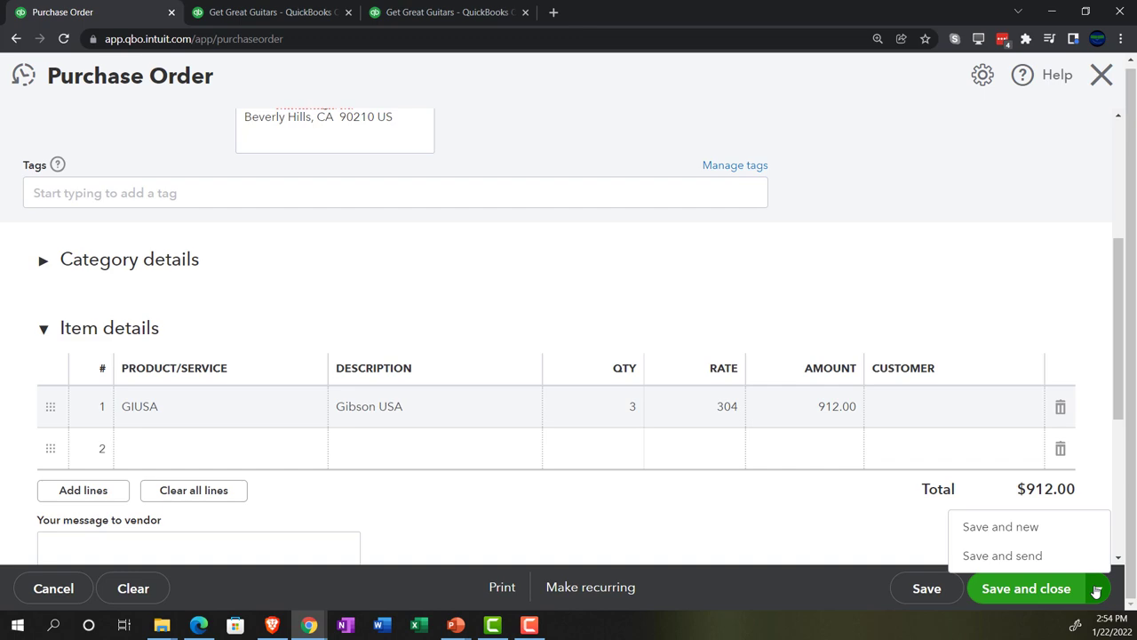
{"action": "left_click", "coordinate": [1000, 526]}
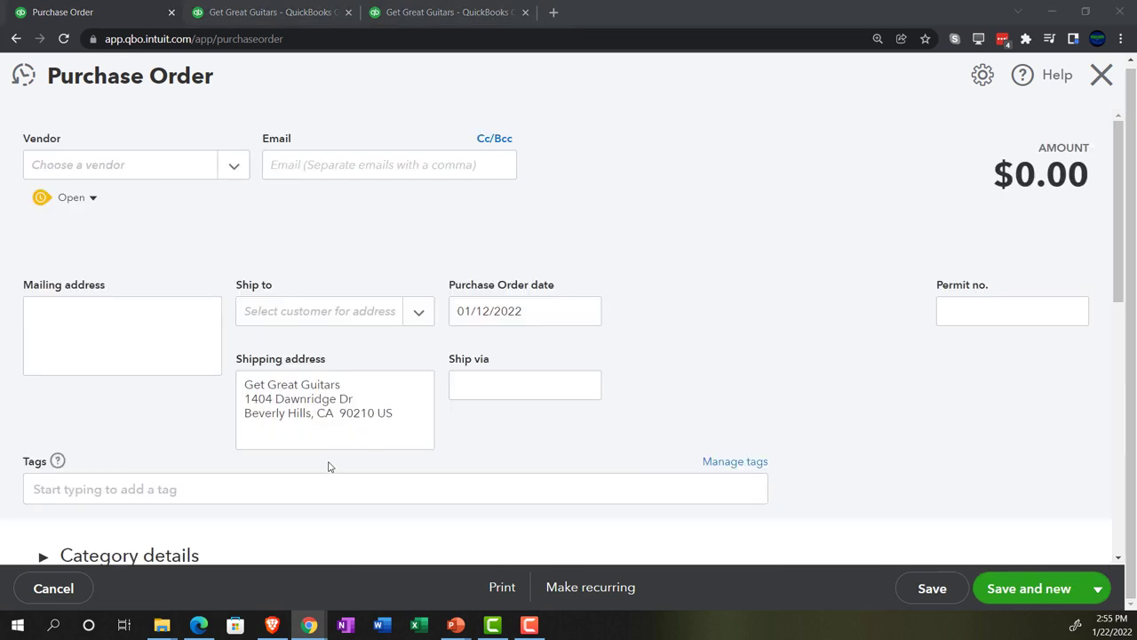
Step: Add Diamond Head as a new name of type Vendor and save it as the purchase order's vendor
{"action": "left_click", "coordinate": [99, 168]}
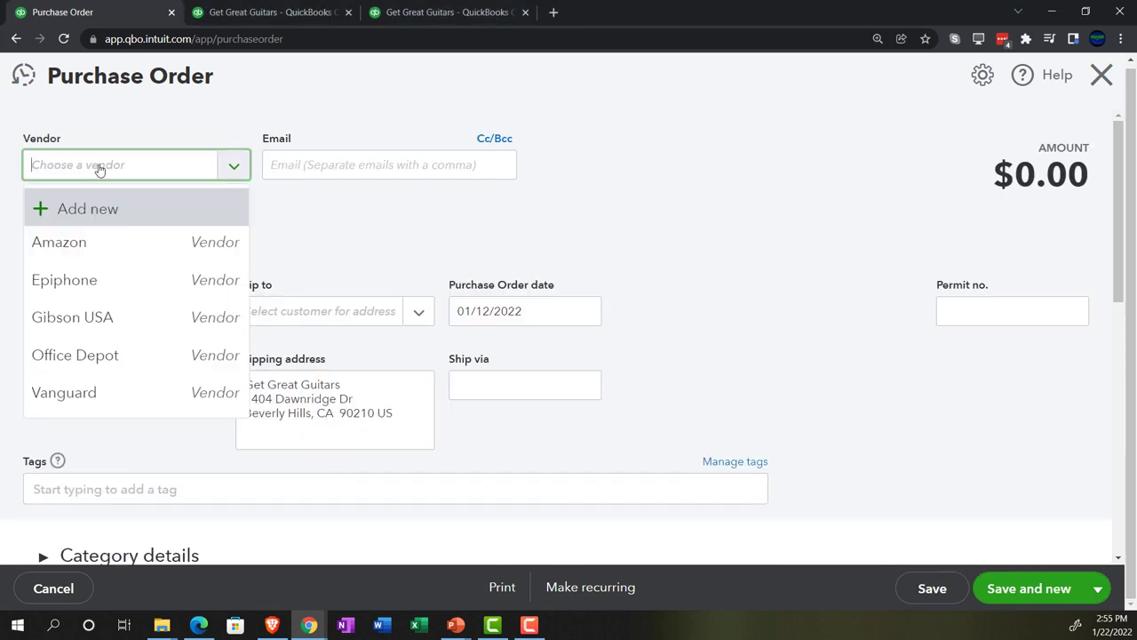
{"action": "type", "text": "D"}
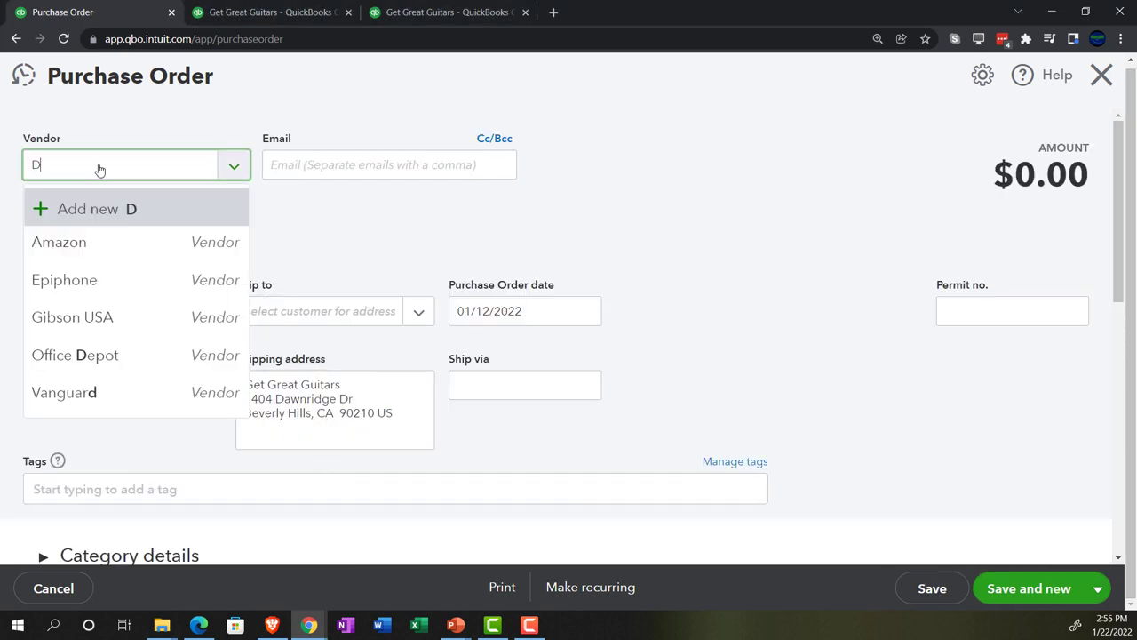
{"action": "type", "text": "iamon"}
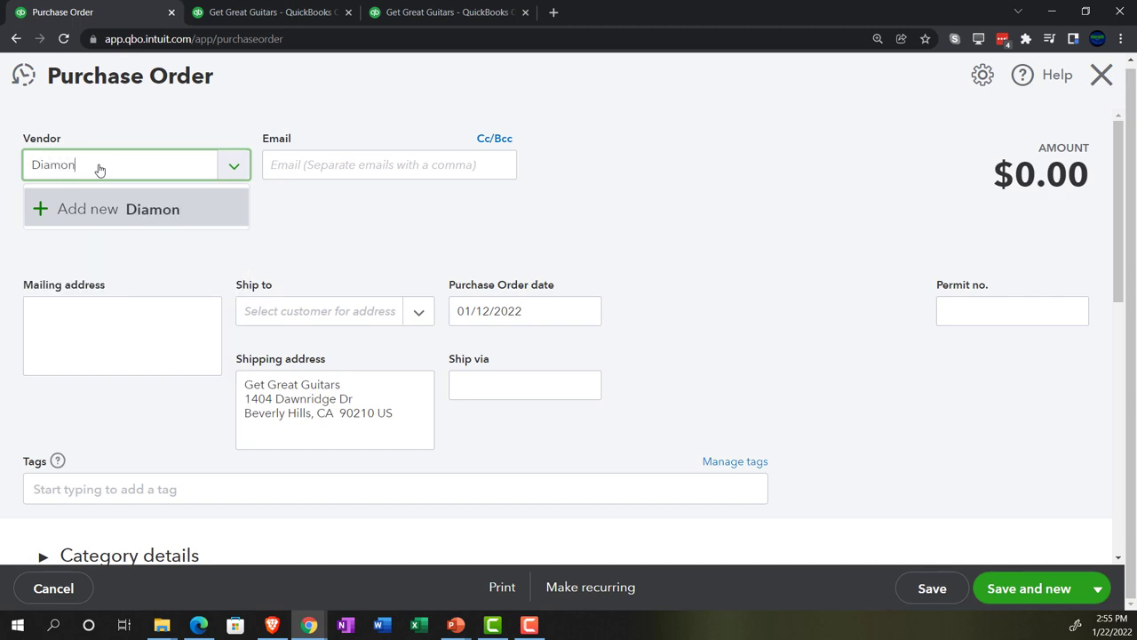
{"action": "type", "text": " H"}
{"action": "key", "text": "BackSpace"}
{"action": "key", "text": "BackSpace"}
{"action": "type", "text": "d Head"}
{"action": "key", "text": "Return"}
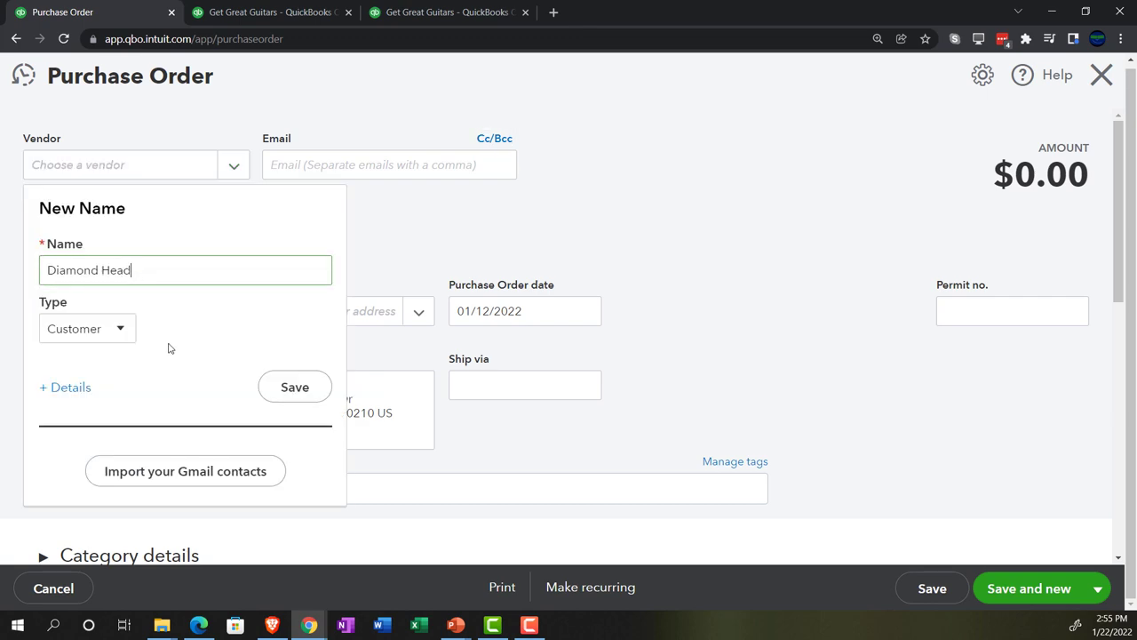
{"action": "left_click", "coordinate": [124, 331]}
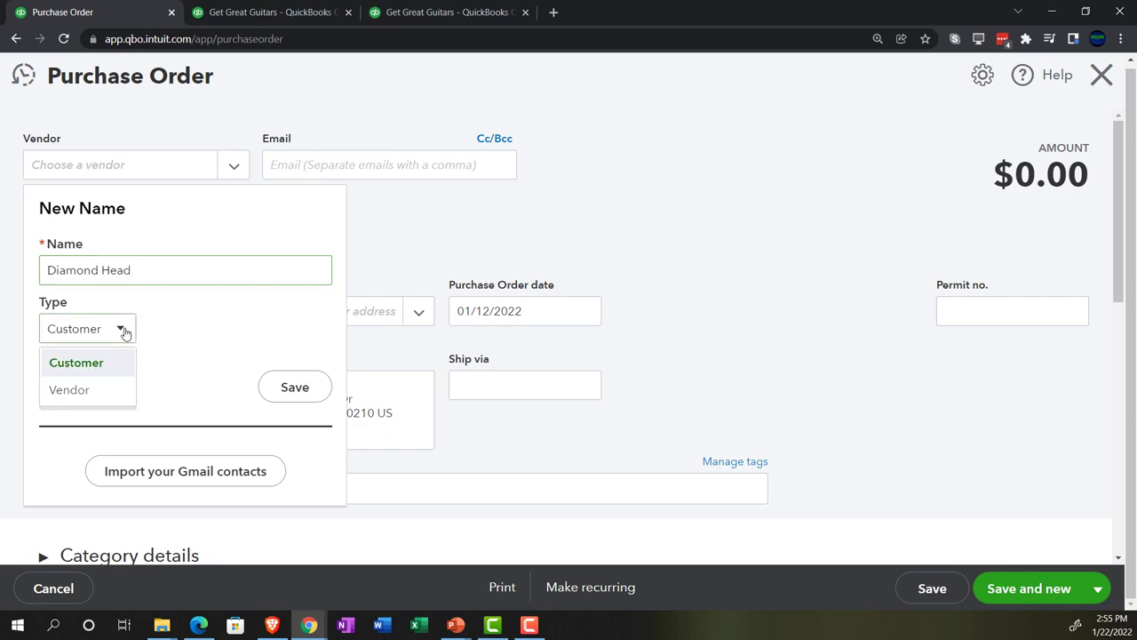
{"action": "left_click", "coordinate": [96, 386]}
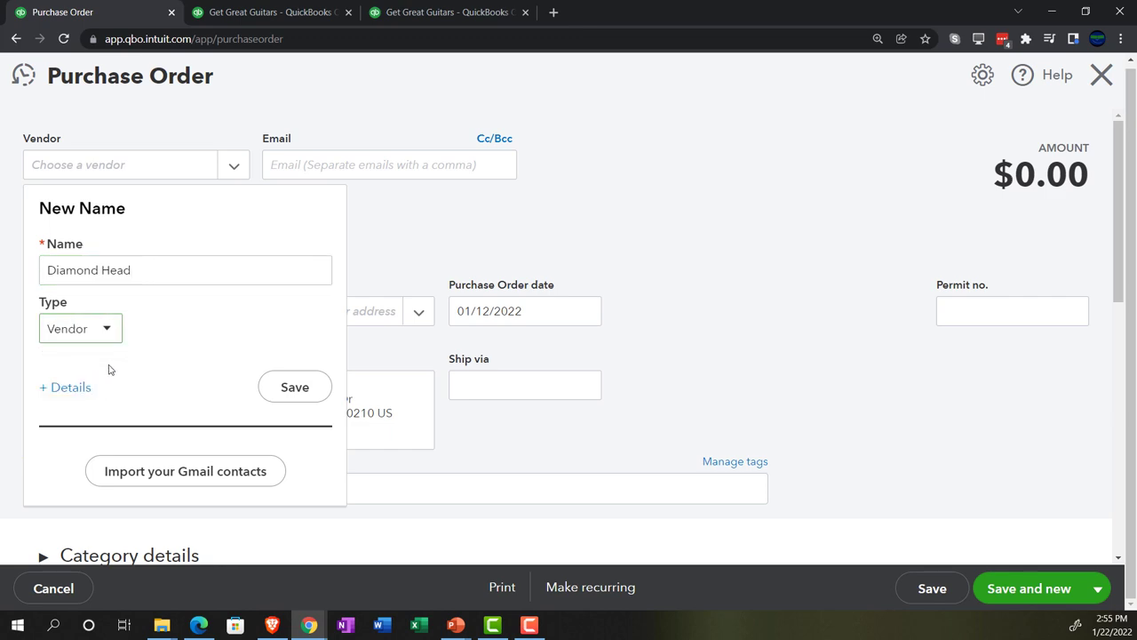
{"action": "left_click", "coordinate": [294, 387]}
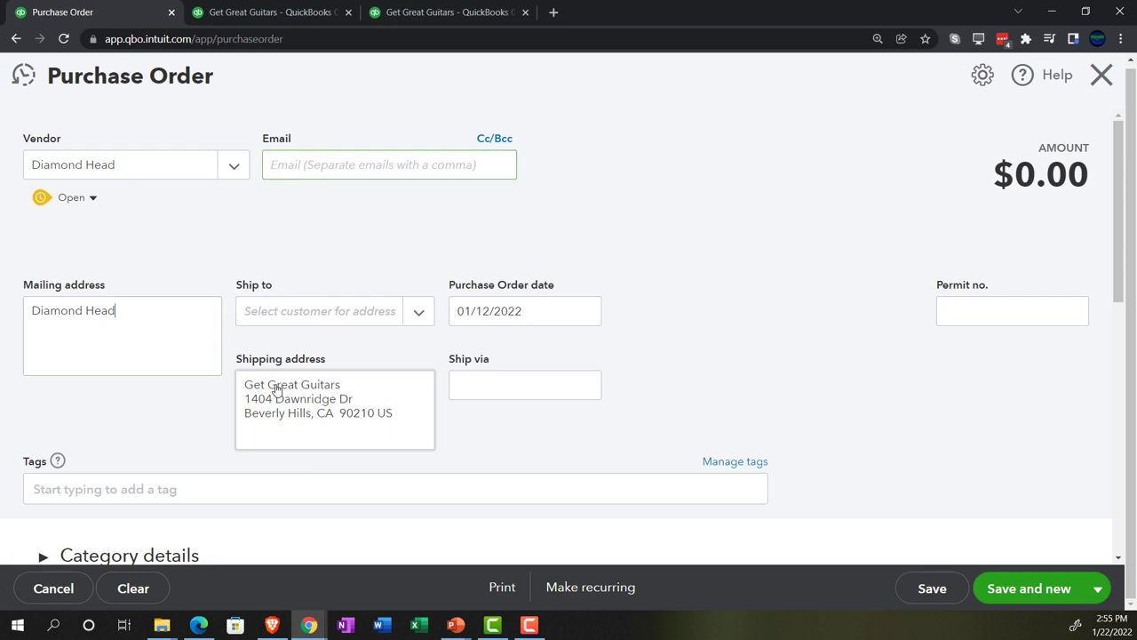
Step: Review the Diamond Head order's ship-to, shipping address, date and ship-via fields down to the item details
{"action": "key", "text": "Tab"}
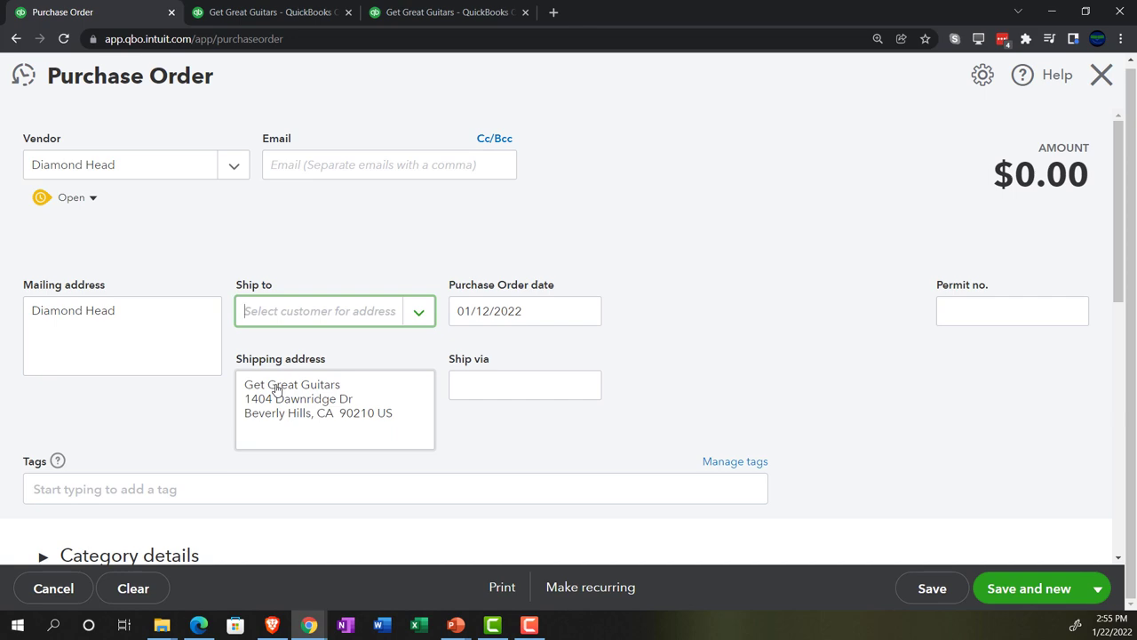
{"action": "key", "text": "Tab"}
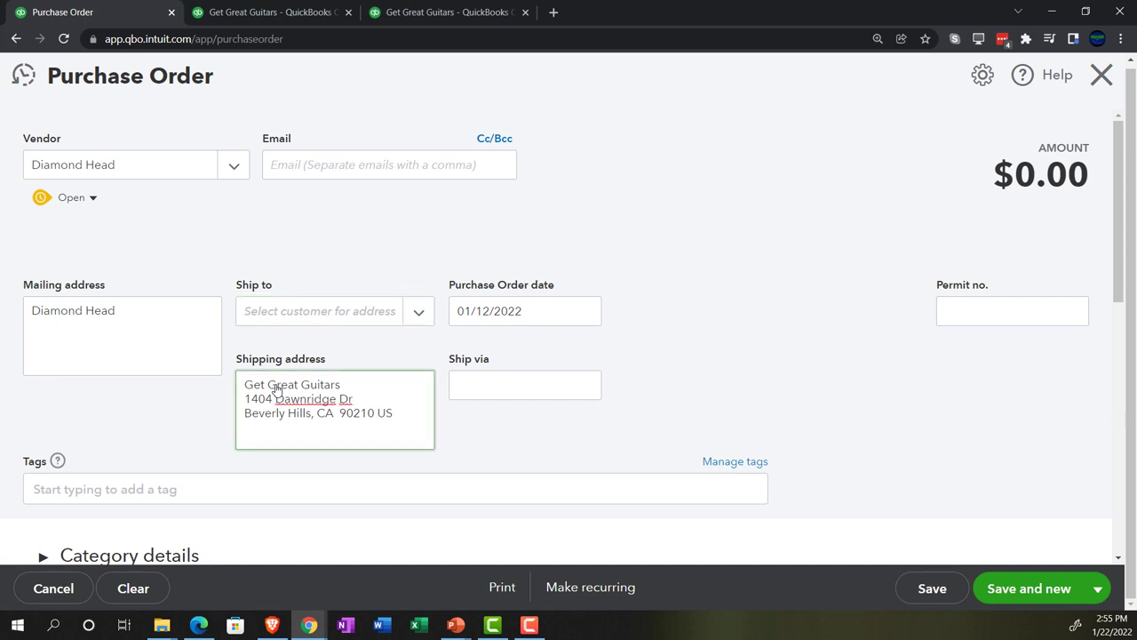
{"action": "scroll", "coordinate": [276, 389], "scroll_direction": "down", "scroll_amount": 1}
{"action": "scroll", "coordinate": [275, 388], "scroll_direction": "down", "scroll_amount": 1}
{"action": "key", "text": "Tab"}
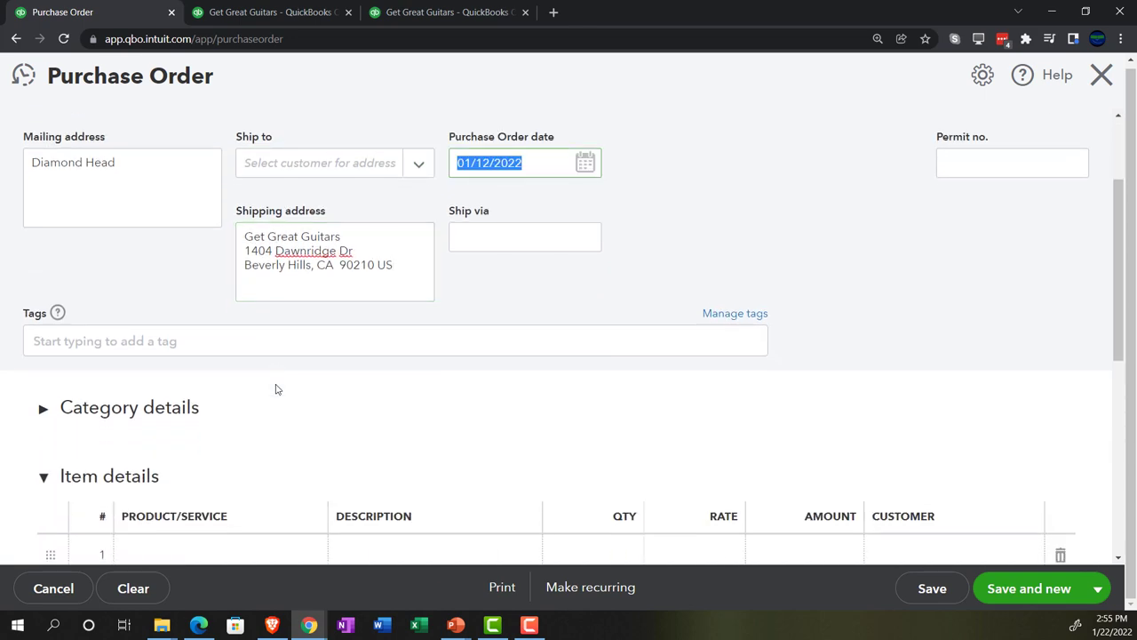
{"action": "key", "text": "Tab"}
{"action": "key", "text": "Tab"}
{"action": "scroll", "coordinate": [275, 388], "scroll_direction": "down", "scroll_amount": 2}
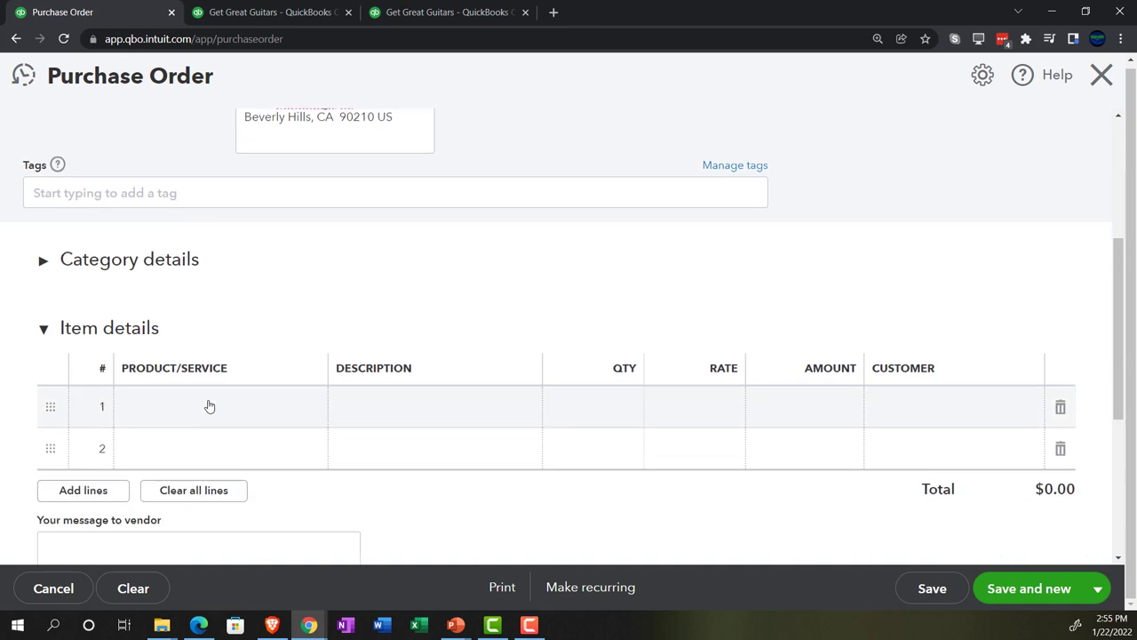
Step: Add item DUK with a quantity of 3 to the Diamond Head order, and save it to start a new one
{"action": "left_click", "coordinate": [206, 407]}
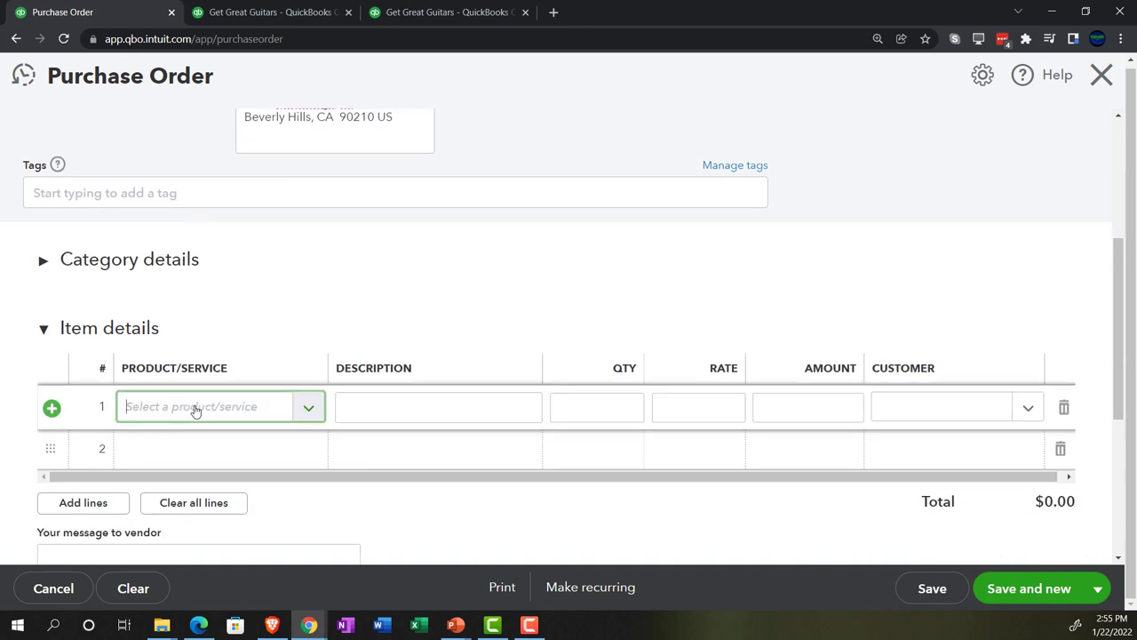
{"action": "type", "text": "DUK"}
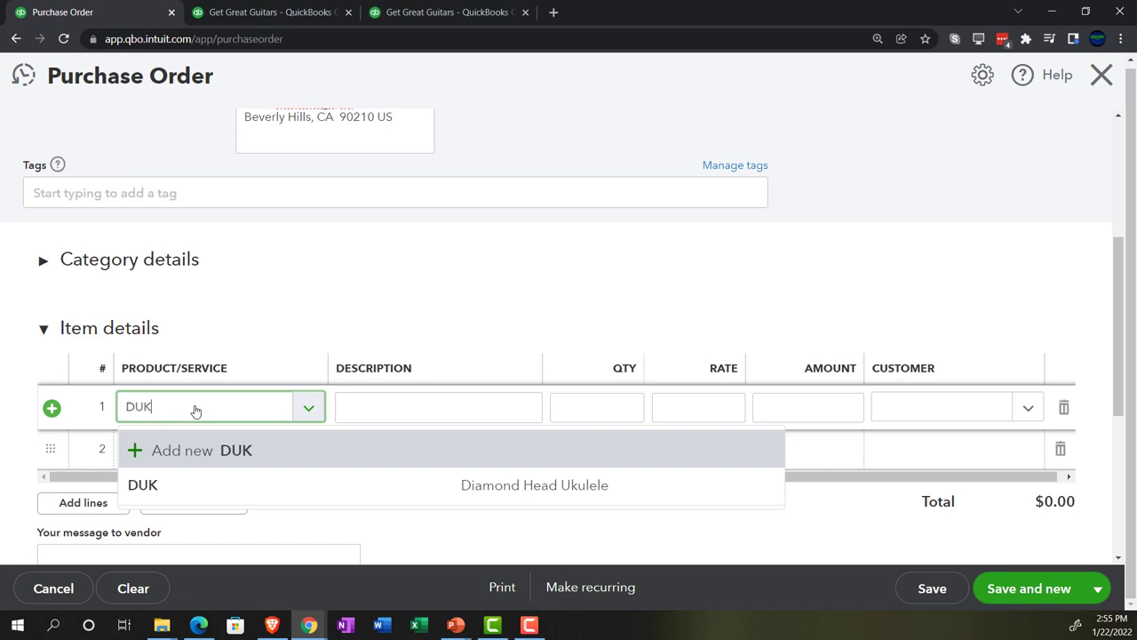
{"action": "key", "text": "Tab"}
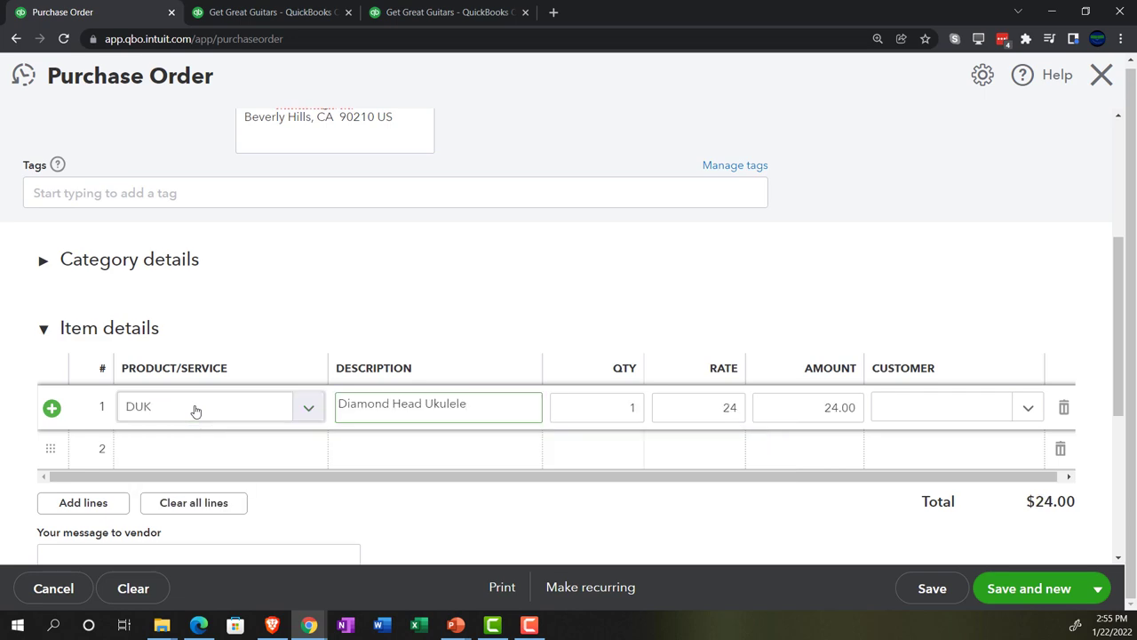
{"action": "key", "text": "Tab"}
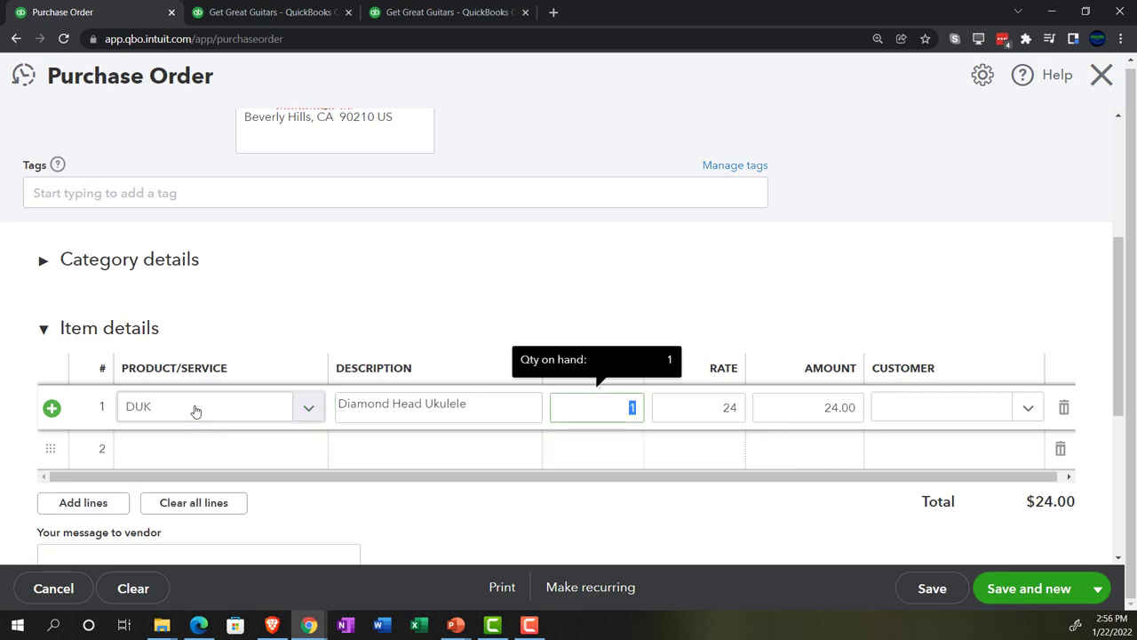
{"action": "type", "text": "3"}
{"action": "key", "text": "Tab"}
{"action": "key", "text": "Tab"}
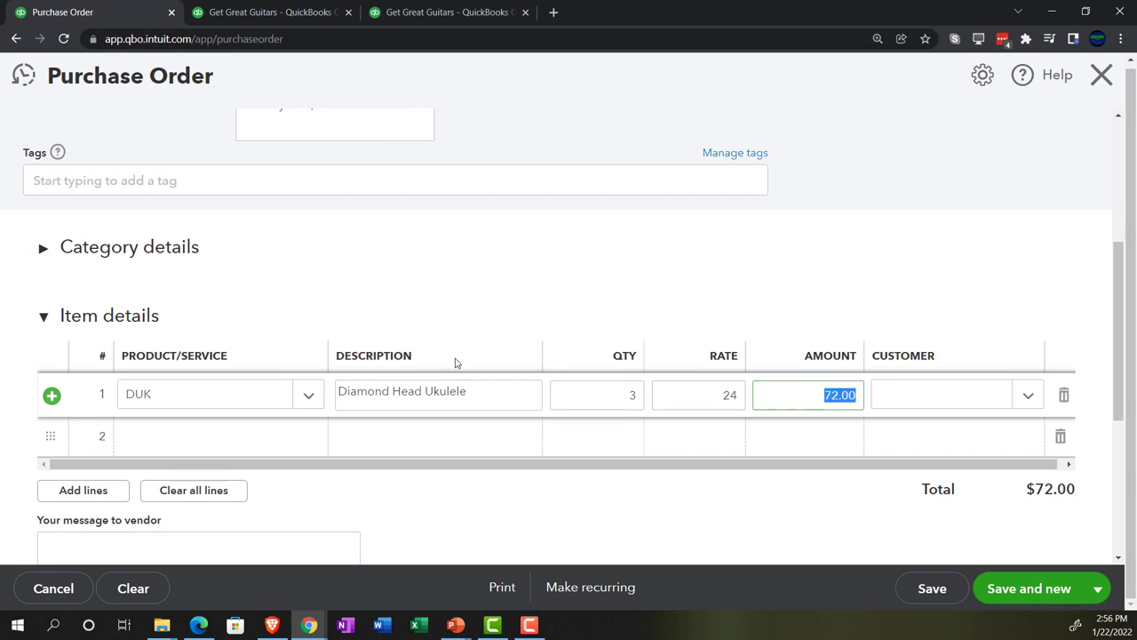
{"action": "scroll", "coordinate": [457, 363], "scroll_direction": "down", "scroll_amount": 1}
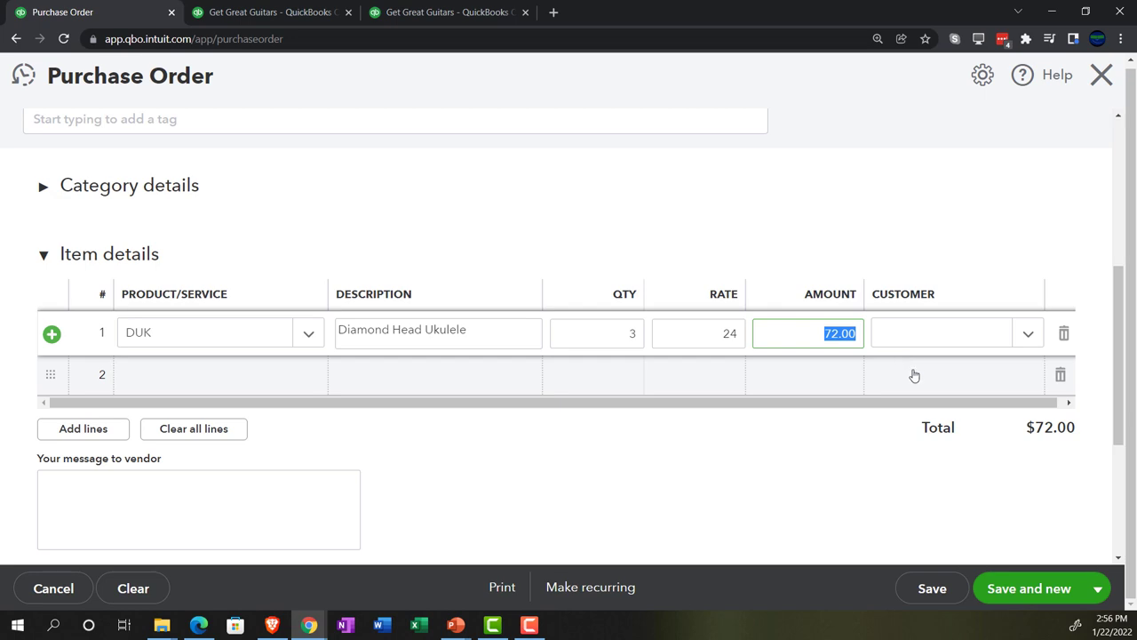
{"action": "left_click", "coordinate": [1017, 590]}
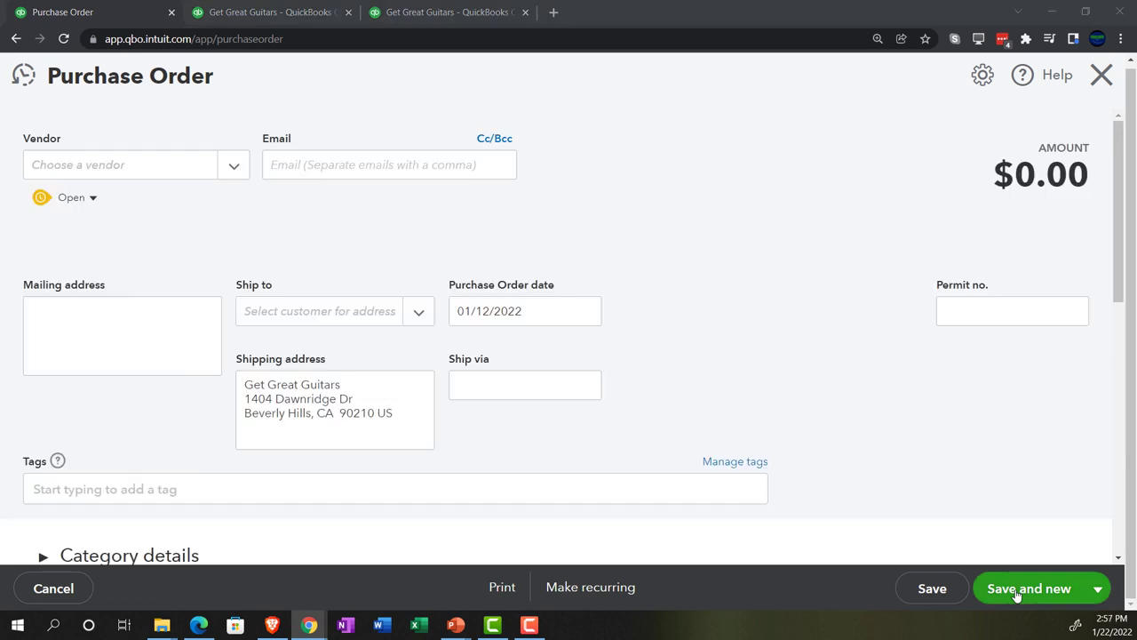
Step: Choose the existing vendor Epiphone for the new purchase order
{"action": "left_click", "coordinate": [104, 171]}
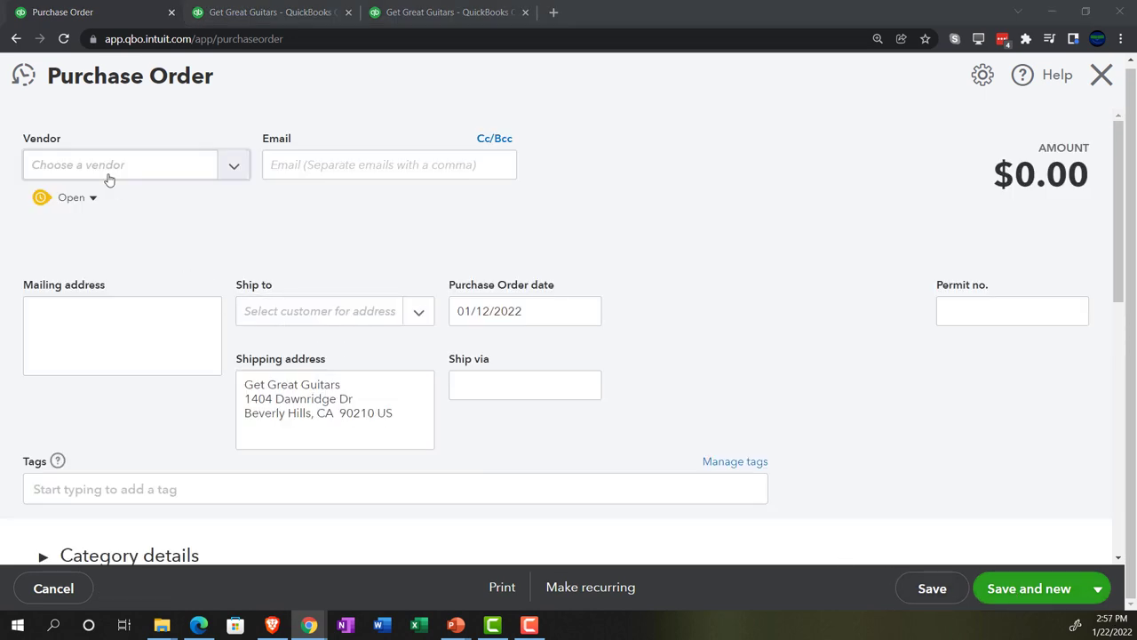
{"action": "type", "text": "ep"}
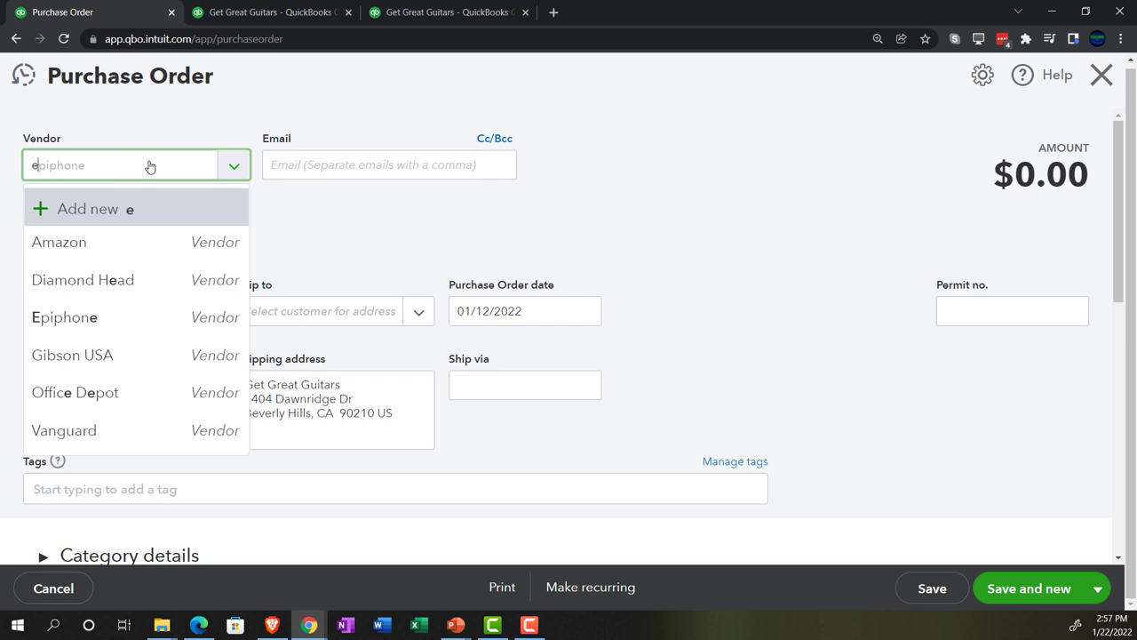
{"action": "key", "text": "Down"}
{"action": "key", "text": "Down"}
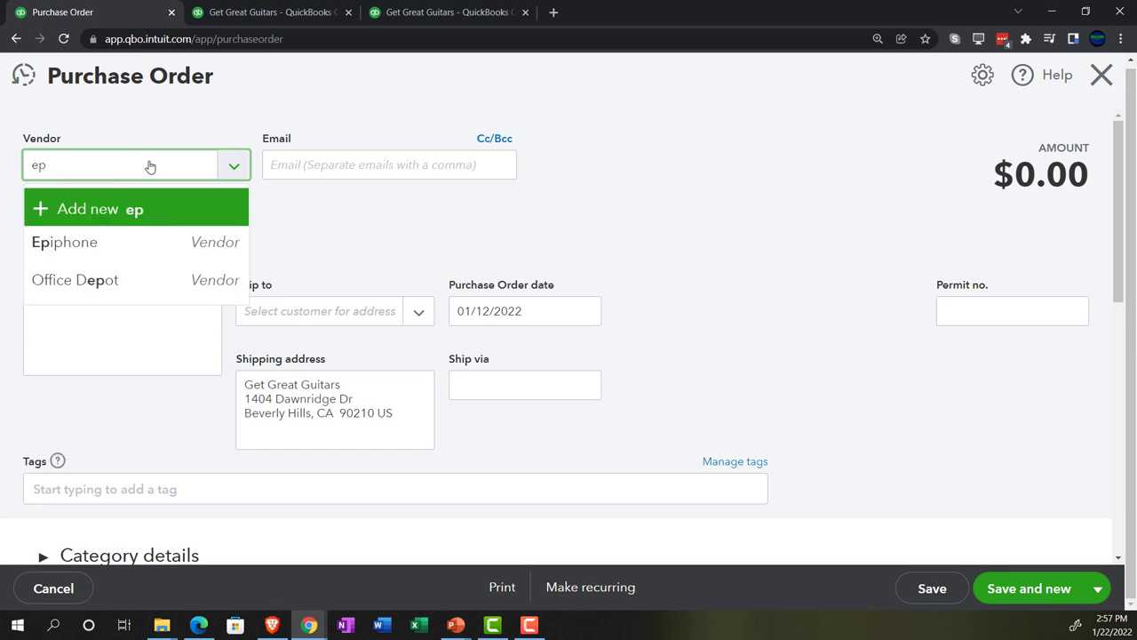
{"action": "key", "text": "Tab"}
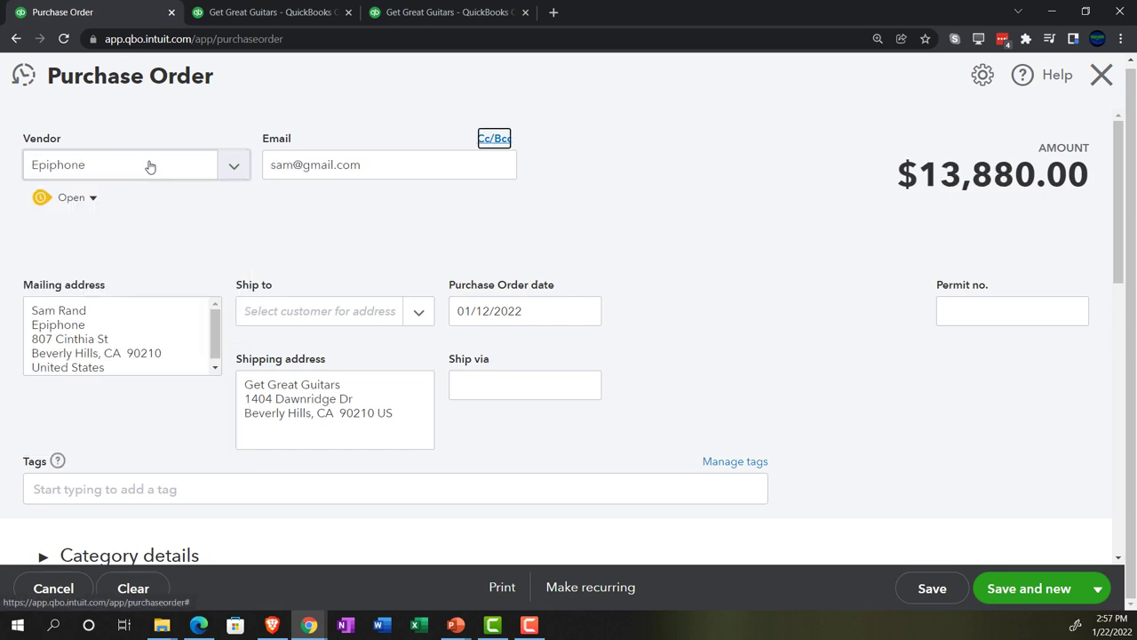
Step: Review the Epiphone order's address and date fields and the item lines filled in for it
{"action": "key", "text": "Tab"}
{"action": "key", "text": "Tab"}
{"action": "key", "text": "Tab"}
{"action": "key", "text": "Tab"}
{"action": "key", "text": "Tab"}
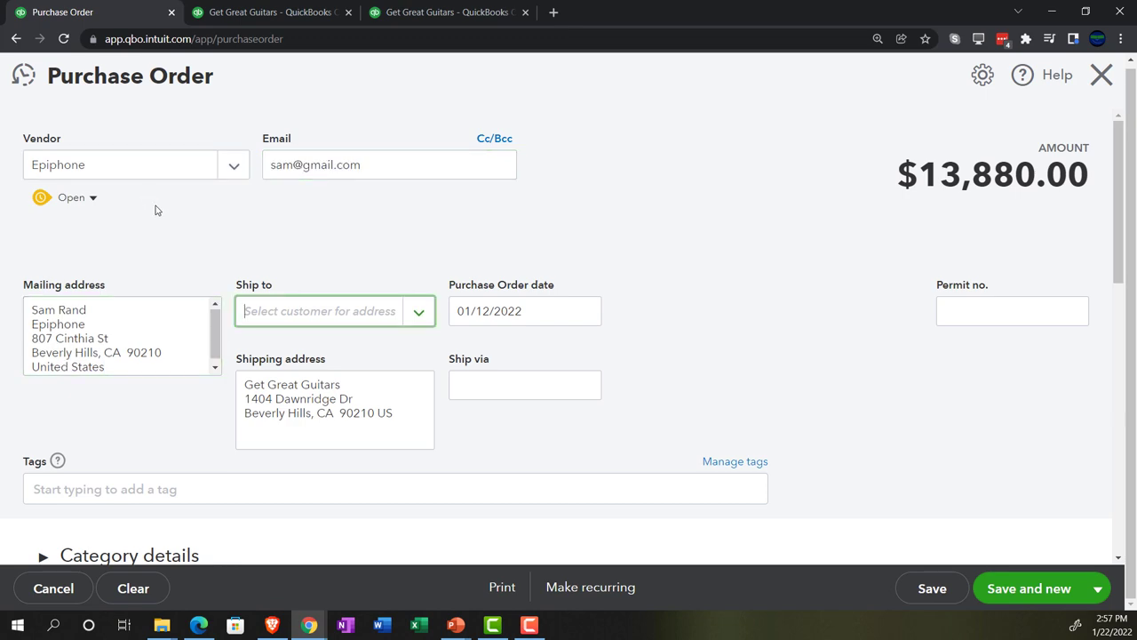
{"action": "scroll", "coordinate": [190, 285], "scroll_direction": "down", "scroll_amount": 2}
{"action": "scroll", "coordinate": [190, 285], "scroll_direction": "down", "scroll_amount": 2}
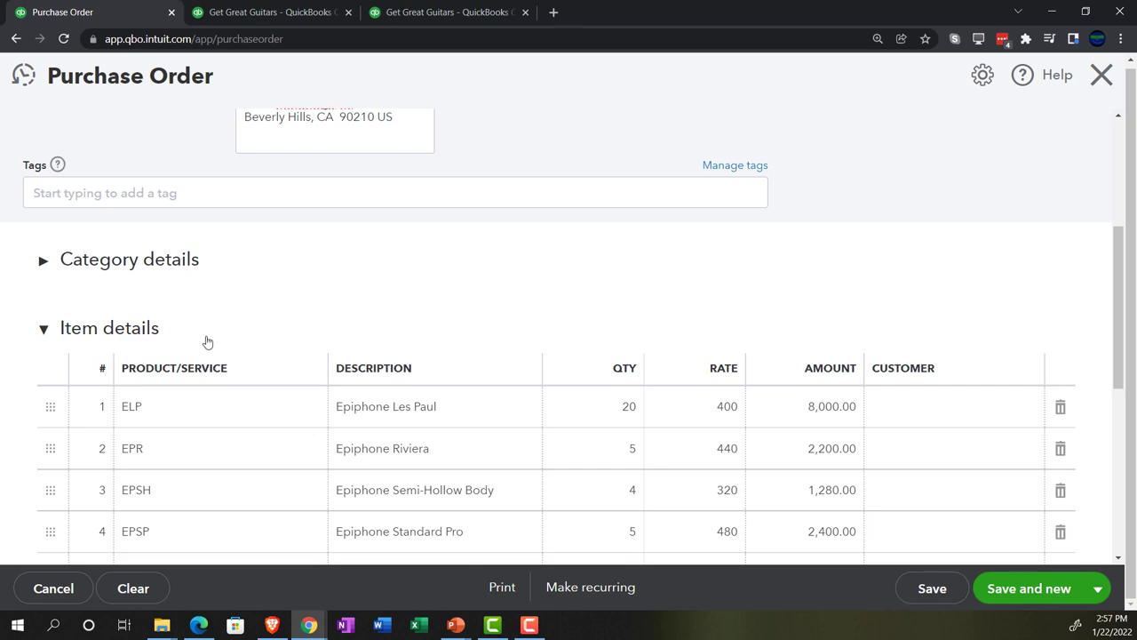
{"action": "scroll", "coordinate": [208, 344], "scroll_direction": "down", "scroll_amount": 1}
{"action": "scroll", "coordinate": [208, 344], "scroll_direction": "up", "scroll_amount": 4}
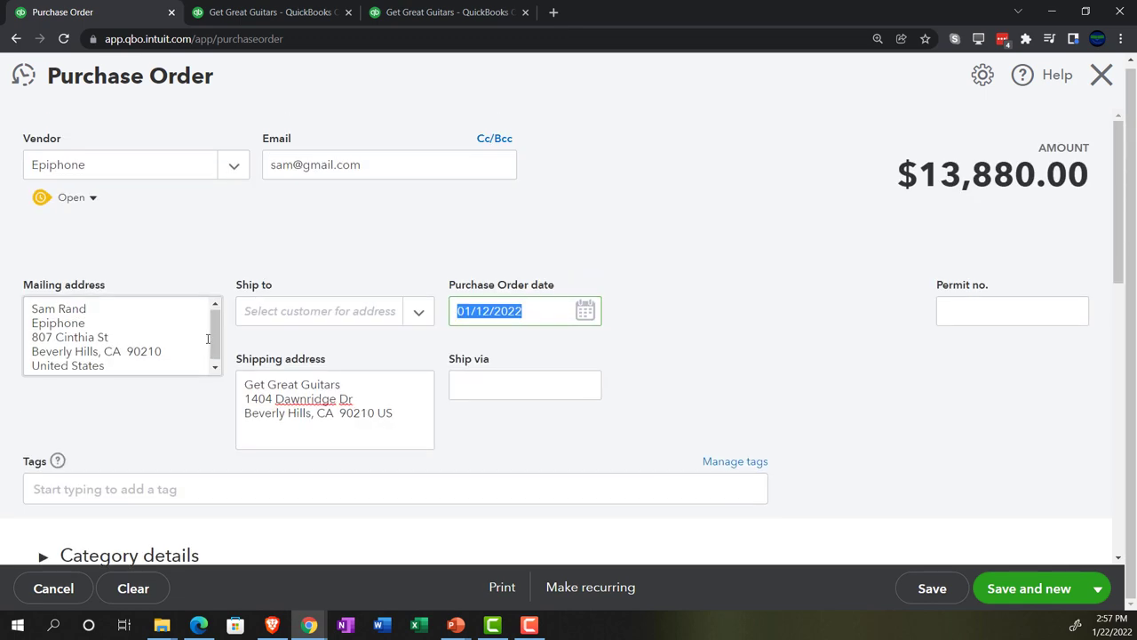
{"action": "scroll", "coordinate": [177, 374], "scroll_direction": "down", "scroll_amount": 4}
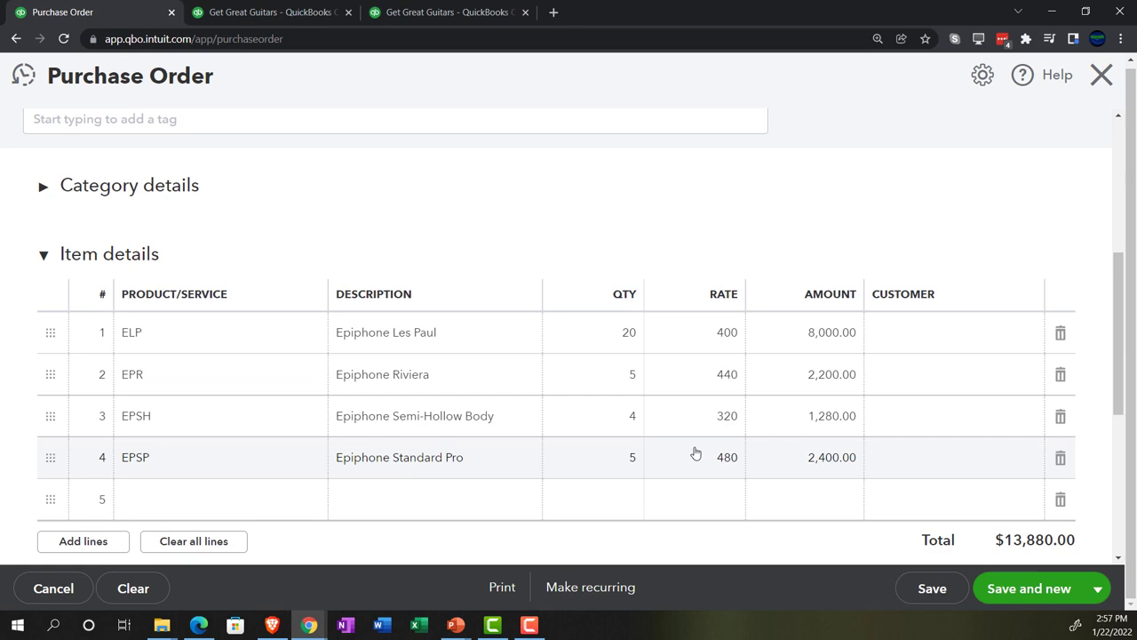
Step: Delete the four prefilled item lines, EPSP, EPSH, EPR and ELP, from the Epiphone order
{"action": "left_click", "coordinate": [1059, 458]}
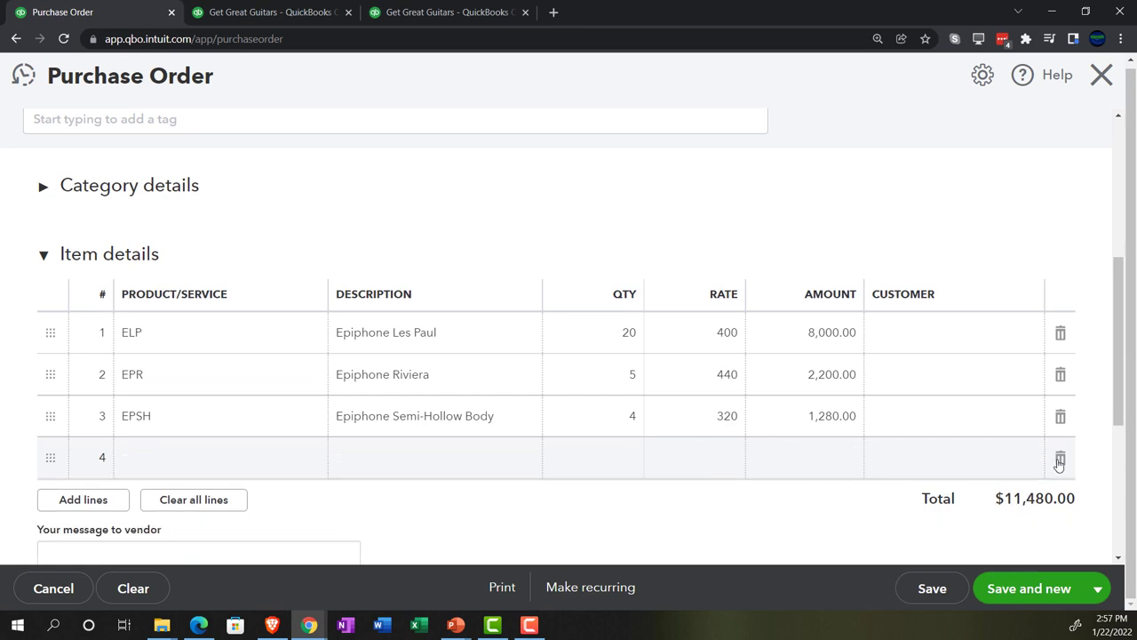
{"action": "left_click", "coordinate": [1060, 417]}
{"action": "left_click", "coordinate": [1060, 374]}
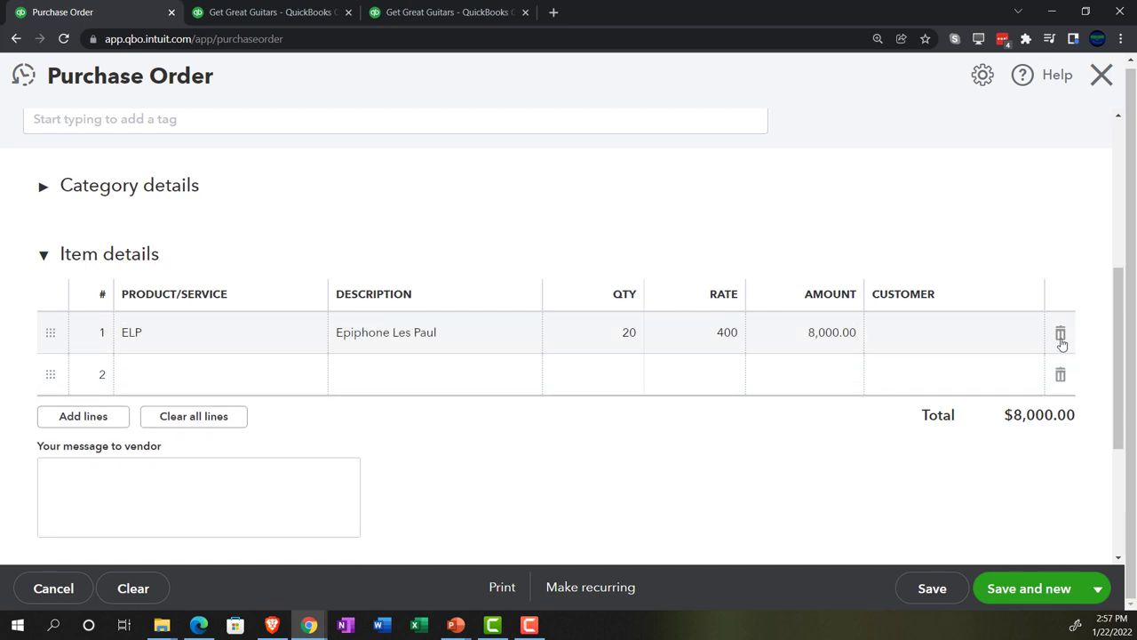
{"action": "left_click", "coordinate": [1059, 334]}
Step: Add item ELP with a quantity of 50 on the first line of the Epiphone order
{"action": "left_click", "coordinate": [204, 328]}
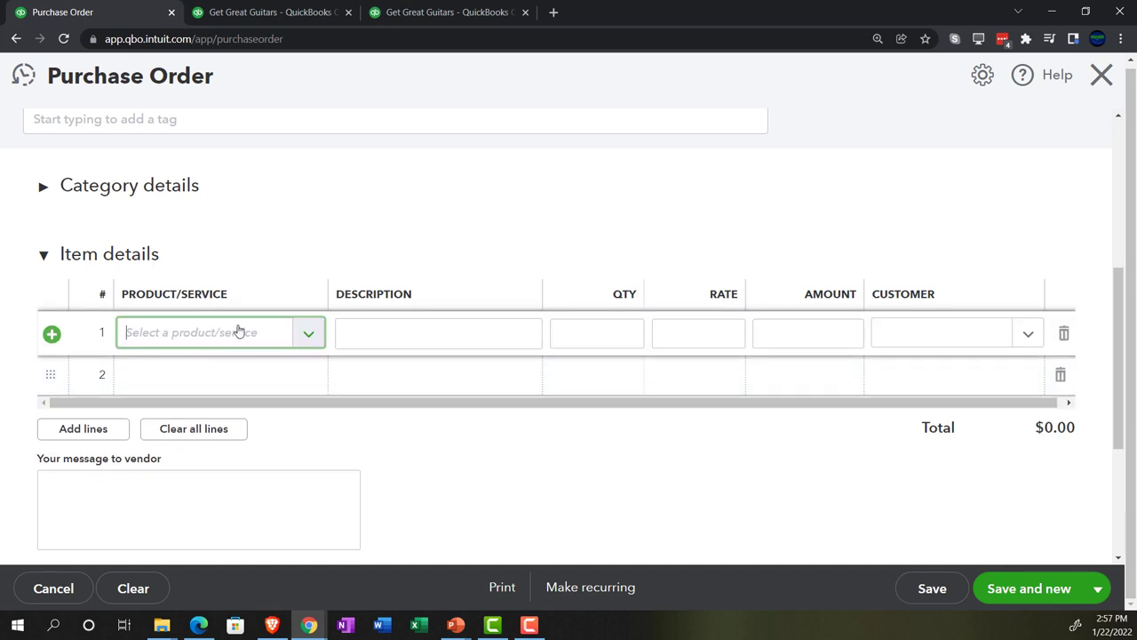
{"action": "type", "text": "El"}
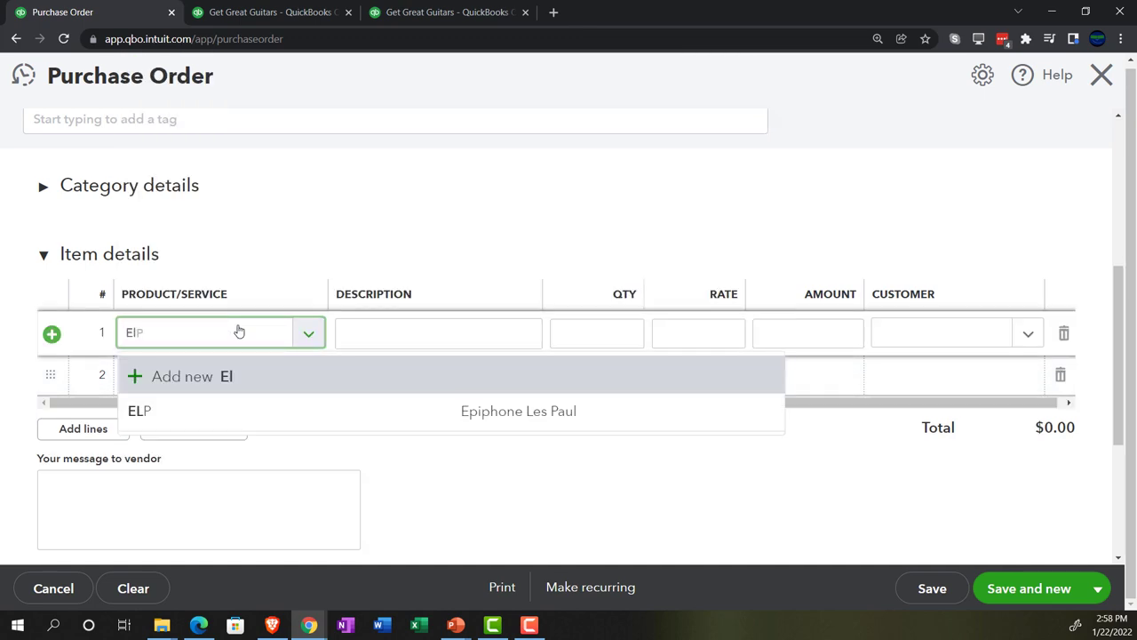
{"action": "key", "text": "Down"}
{"action": "key", "text": "Down"}
{"action": "key", "text": "Tab"}
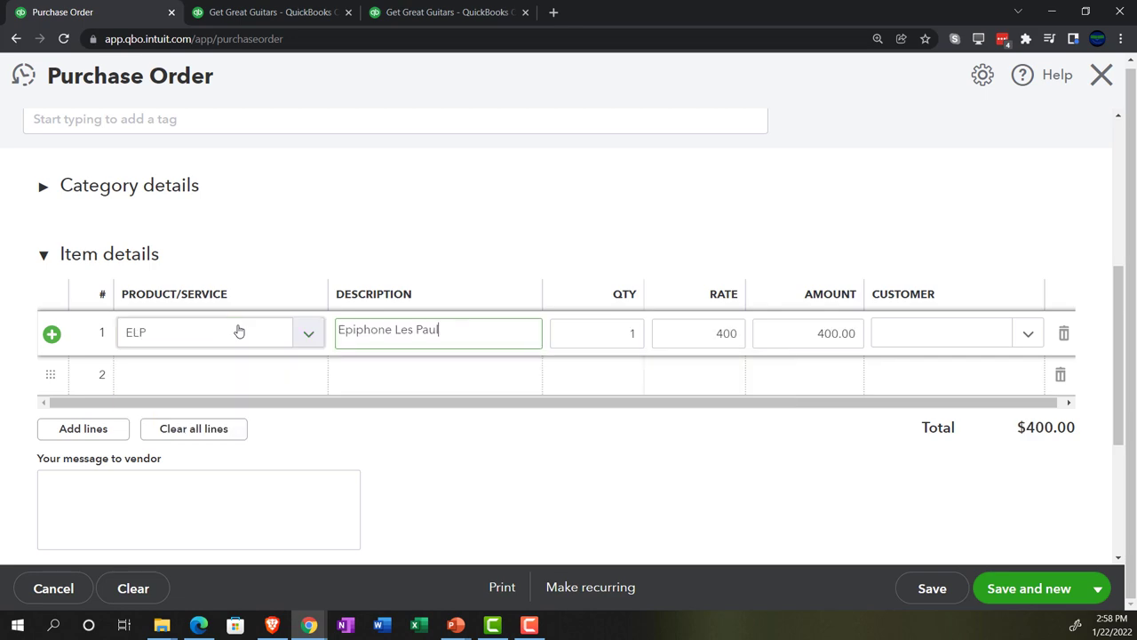
{"action": "key", "text": "Tab"}
{"action": "type", "text": "50"}
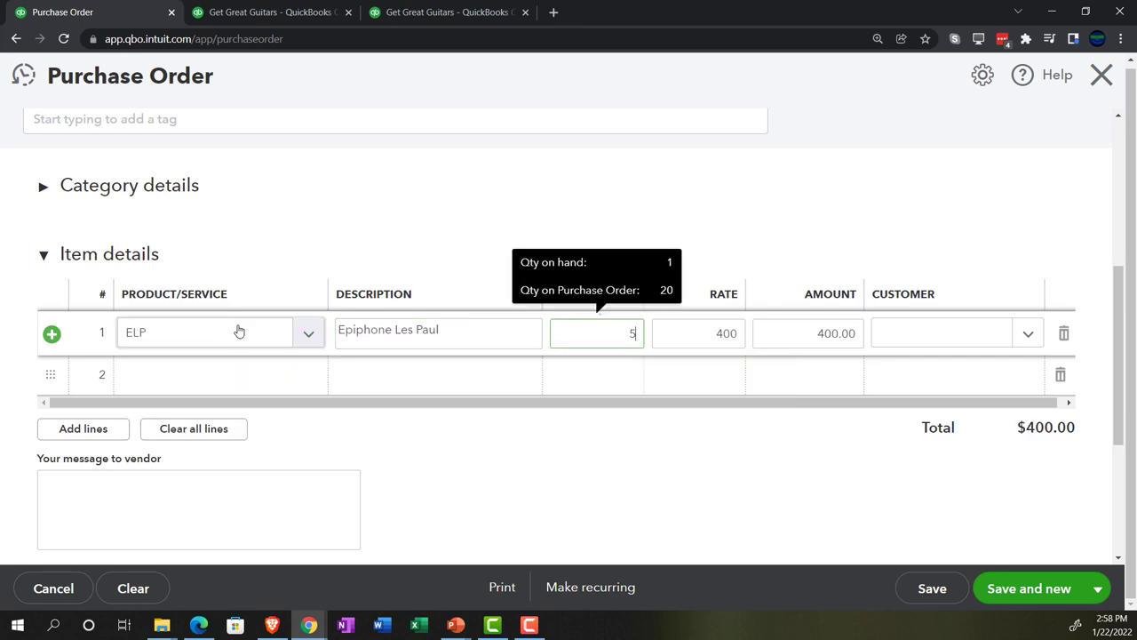
{"action": "key", "text": "Tab"}
{"action": "key", "text": "Tab"}
{"action": "key", "text": "Tab"}
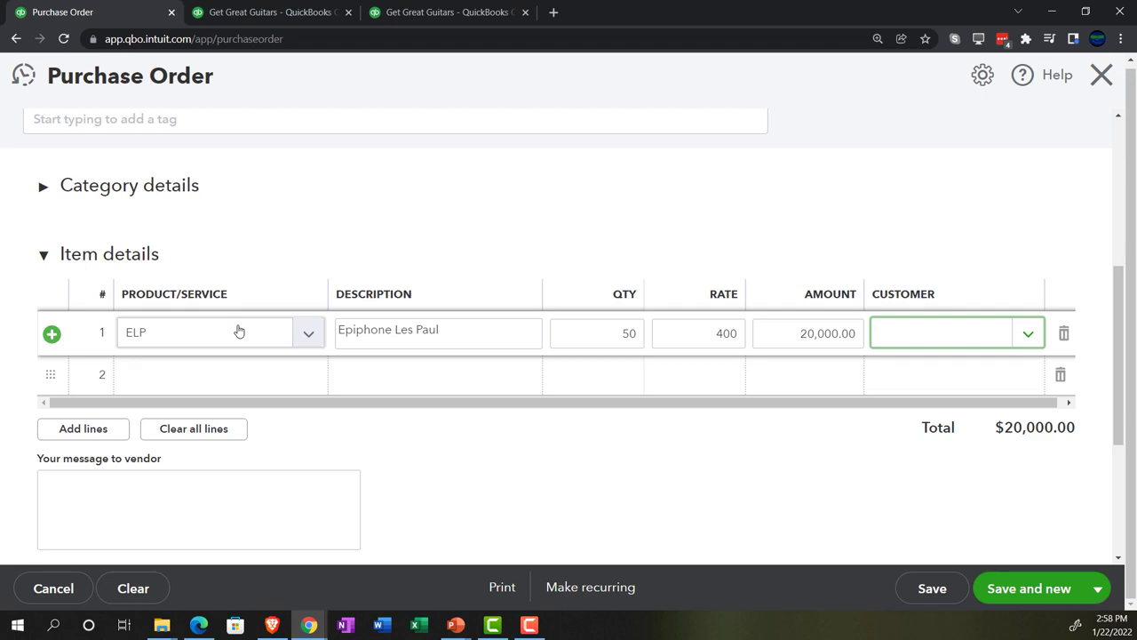
Step: Create the new customer Eric Music from the ELP line and assign the line to it
{"action": "type", "text": "Eric"}
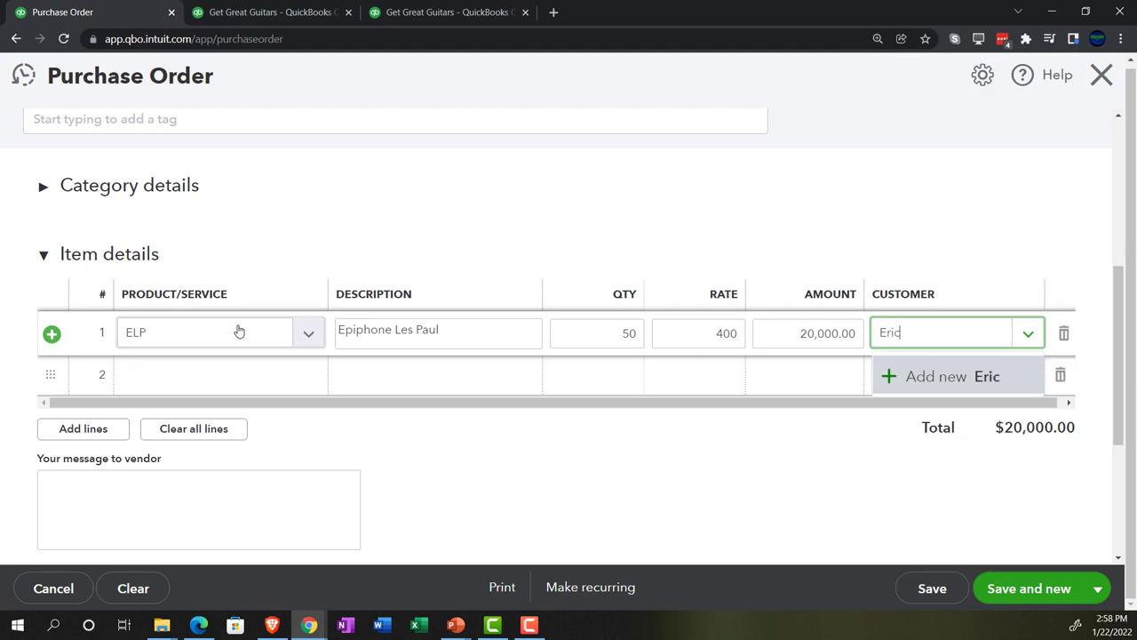
{"action": "type", "text": " Music"}
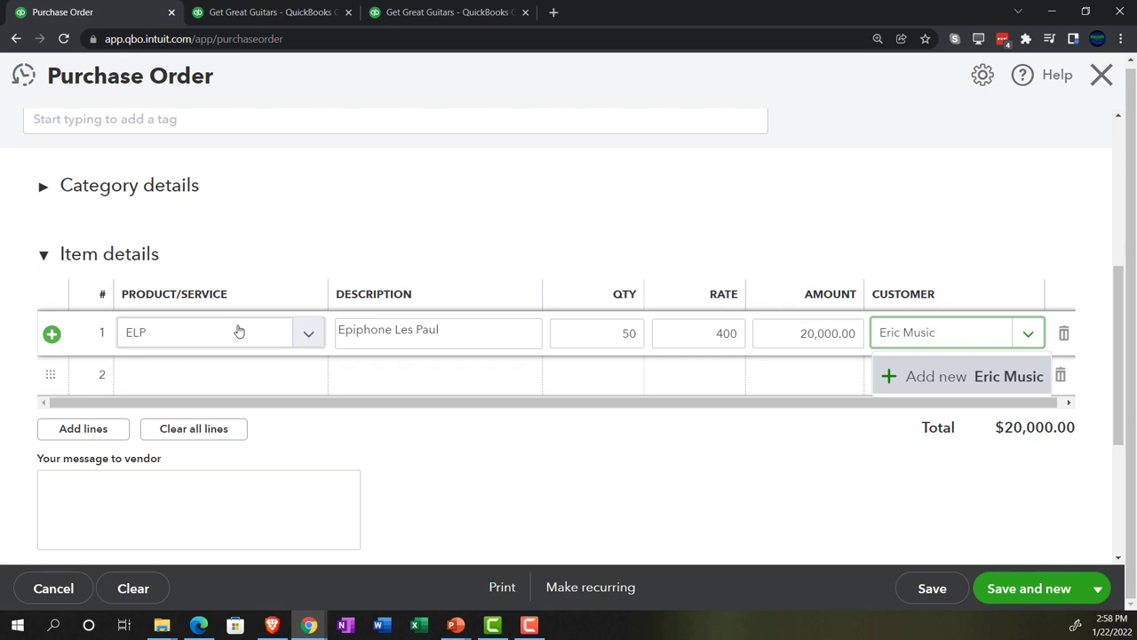
{"action": "key", "text": "Return"}
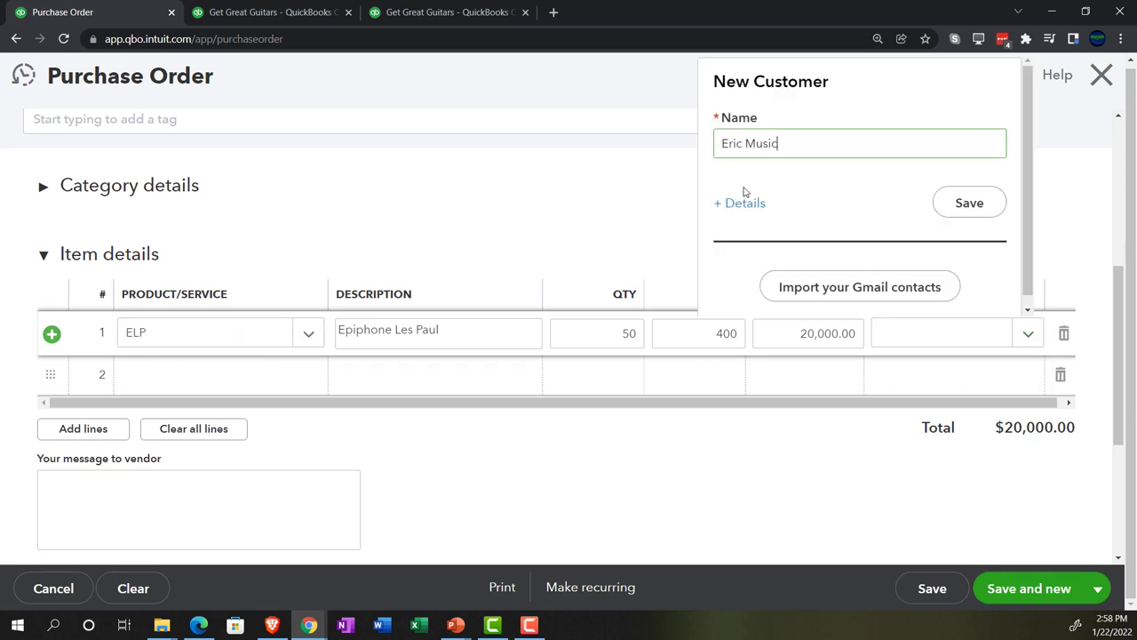
{"action": "left_click", "coordinate": [969, 205]}
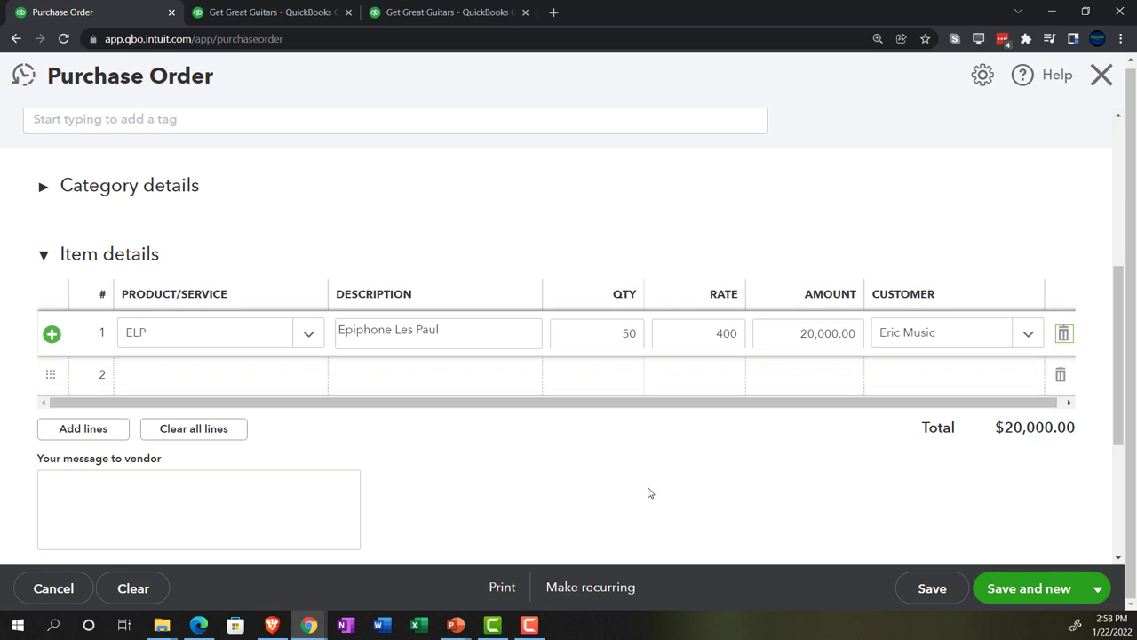
Step: Add item EPSH with a quantity of 10 on the second line of the Epiphone order
{"action": "scroll", "coordinate": [649, 491], "scroll_direction": "up", "scroll_amount": 5}
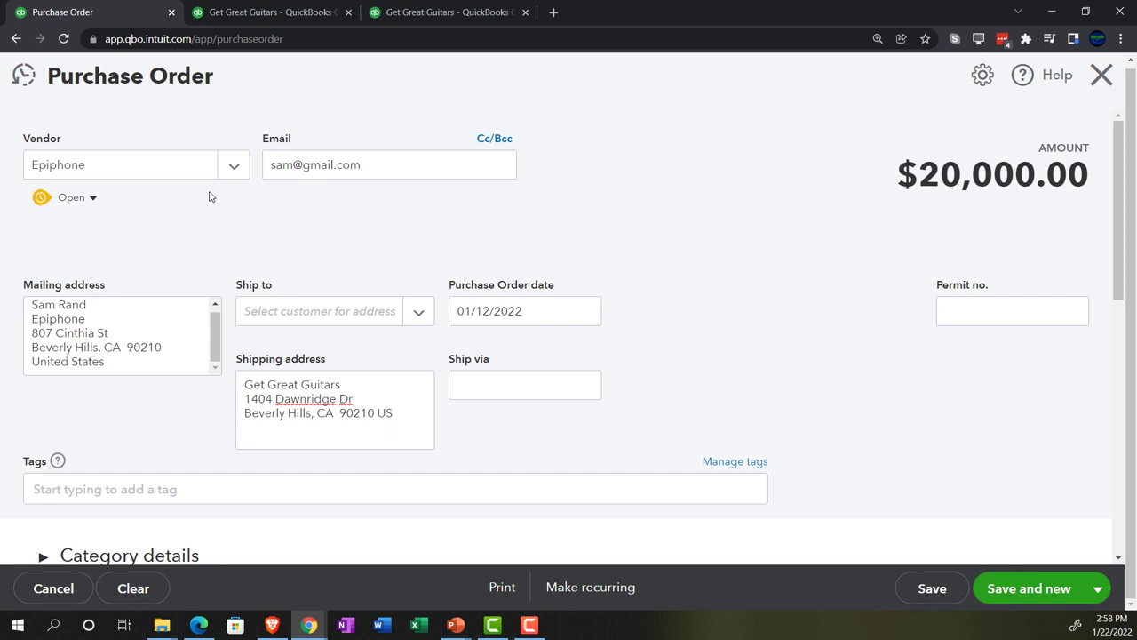
{"action": "scroll", "coordinate": [846, 350], "scroll_direction": "down", "scroll_amount": 2}
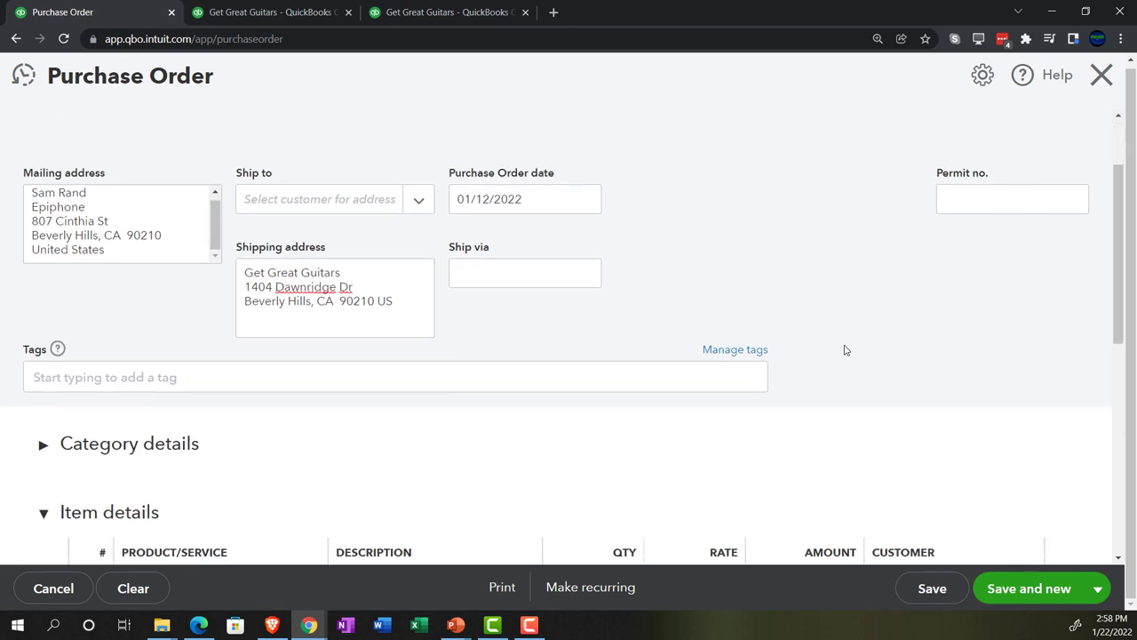
{"action": "scroll", "coordinate": [846, 350], "scroll_direction": "down", "scroll_amount": 2}
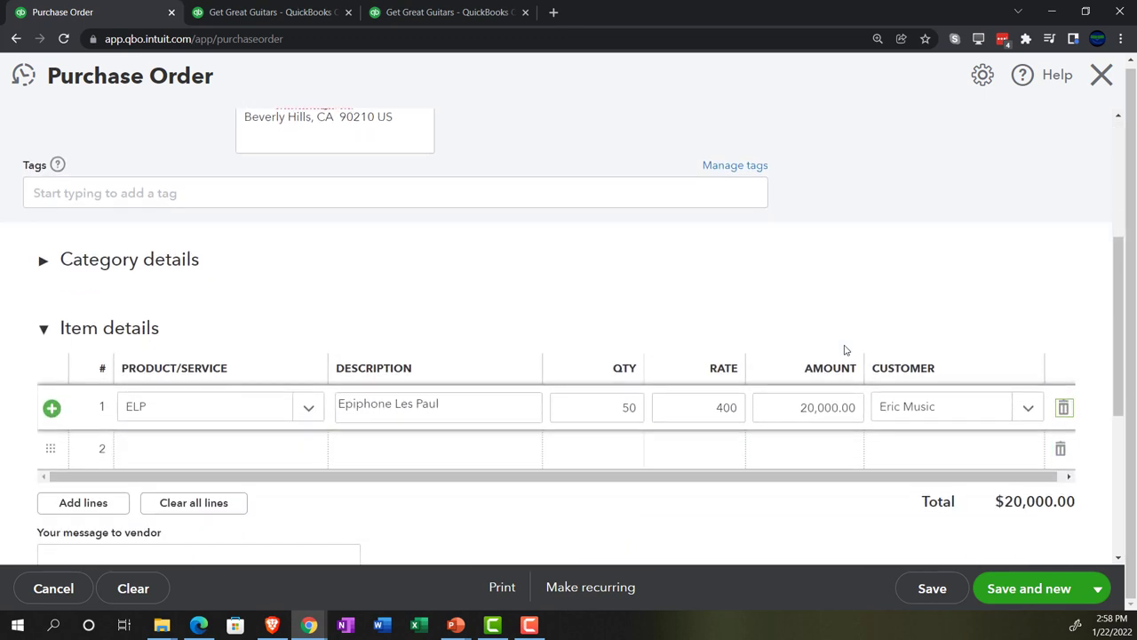
{"action": "left_click", "coordinate": [177, 459]}
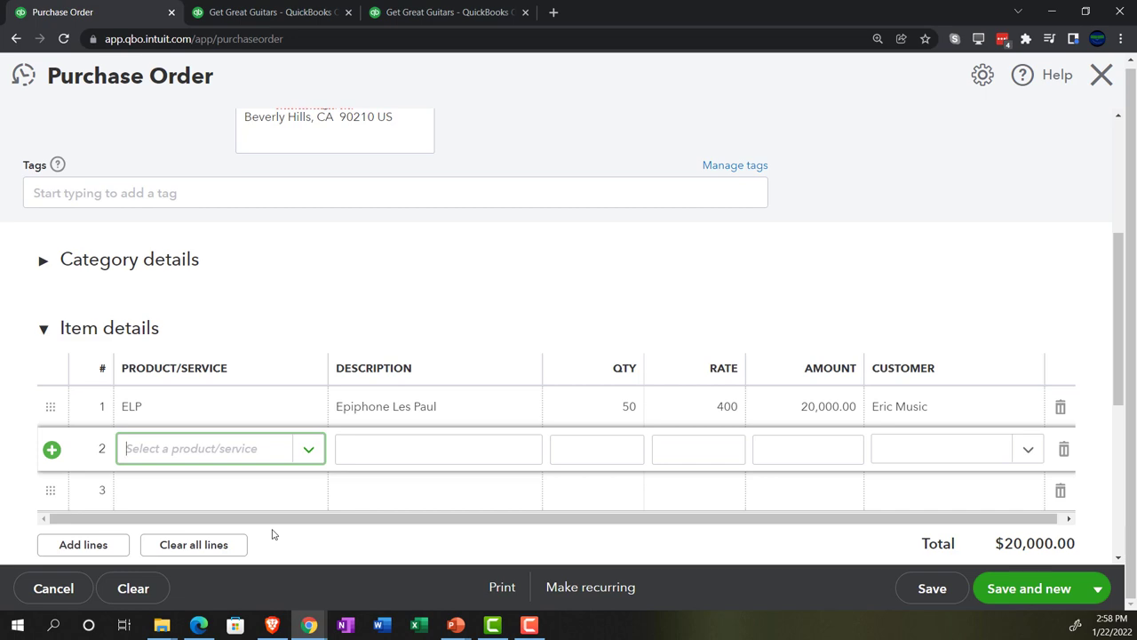
{"action": "type", "text": "Epsh"}
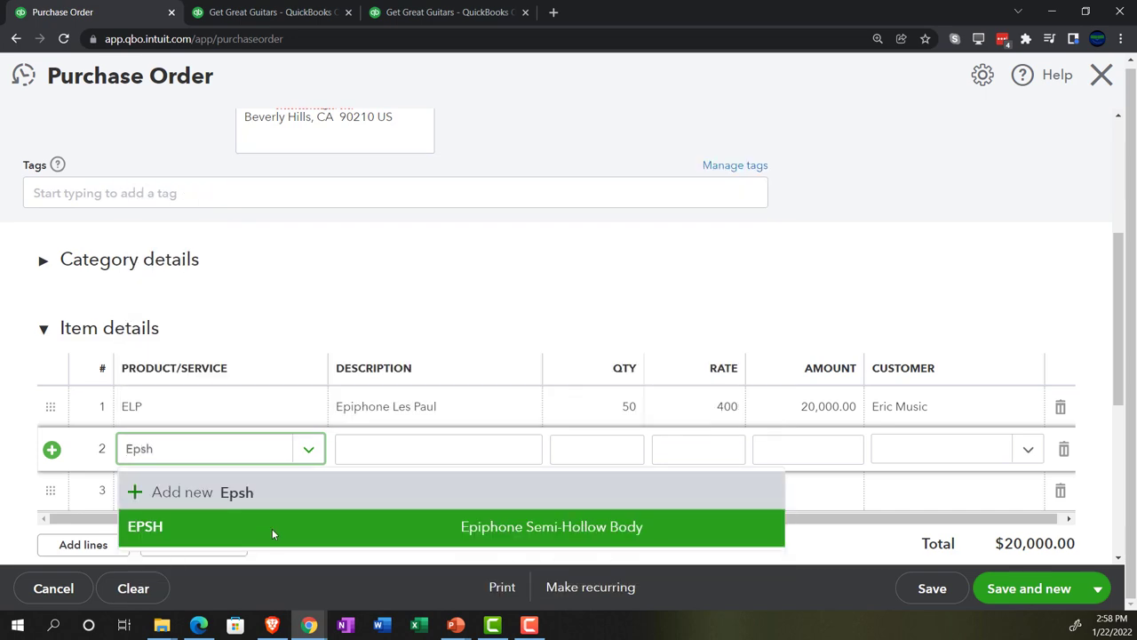
{"action": "left_click", "coordinate": [272, 529]}
{"action": "key", "text": "Tab"}
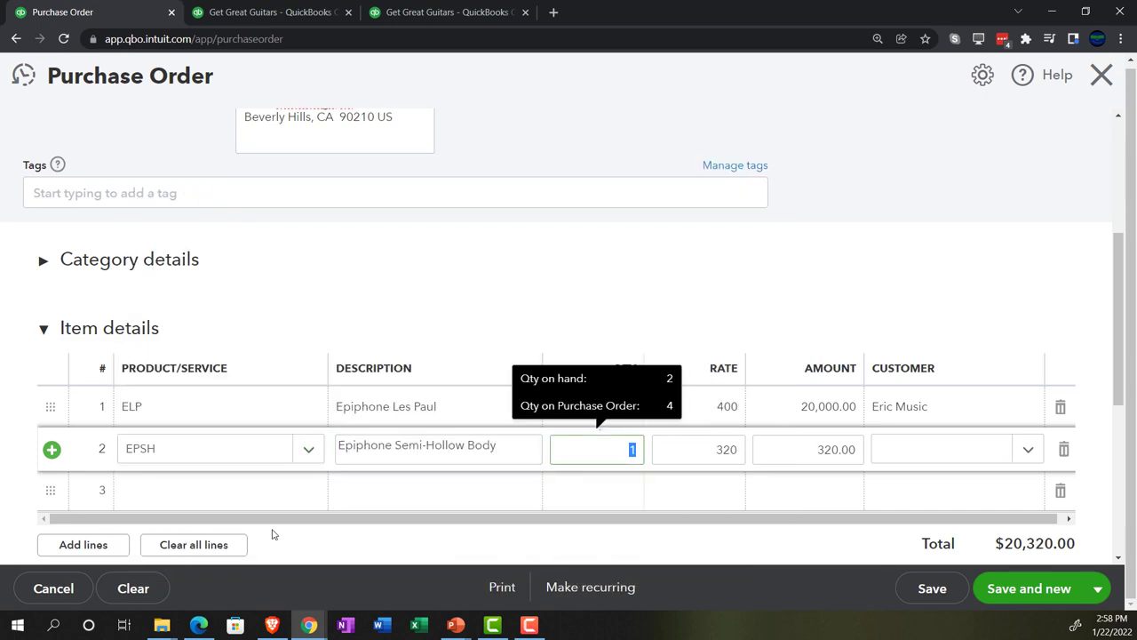
{"action": "type", "text": "1"}
{"action": "key", "text": "Tab"}
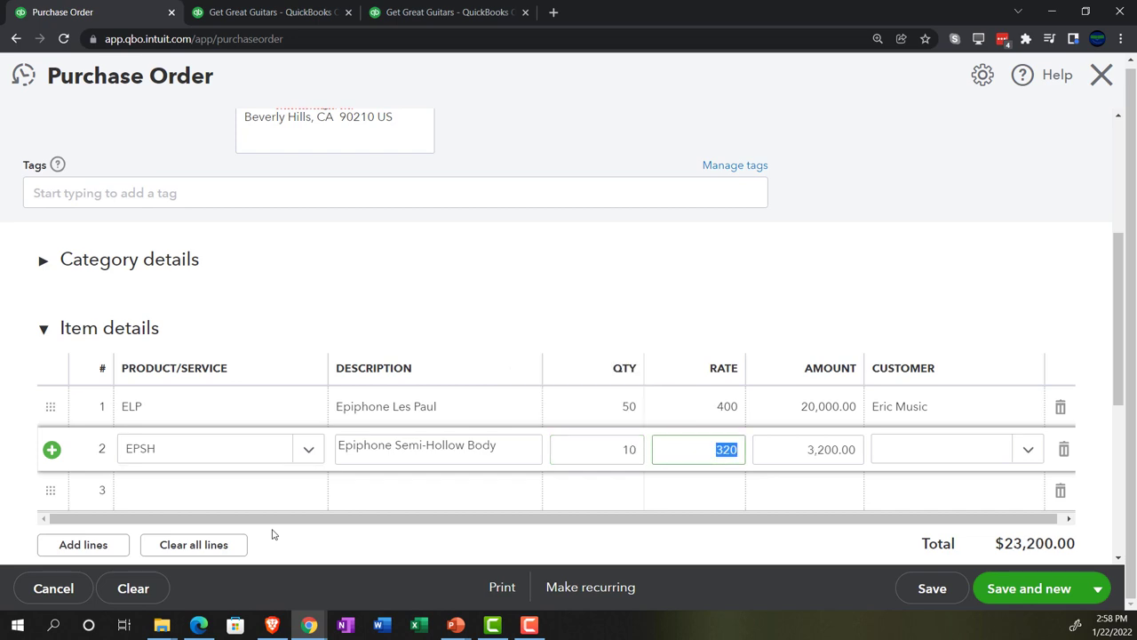
{"action": "key", "text": "Tab"}
{"action": "key", "text": "Tab"}
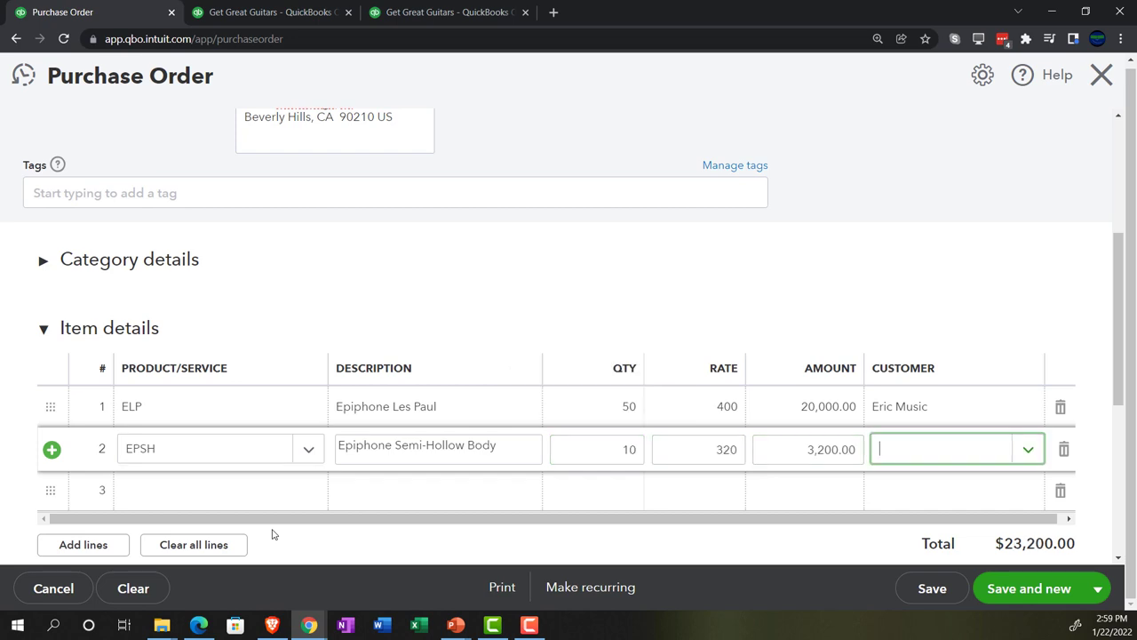
Step: Assign customer Eric Music to the EPSH line, and save the Epiphone order to start a new one
{"action": "left_click", "coordinate": [884, 453]}
{"action": "type", "text": "i"}
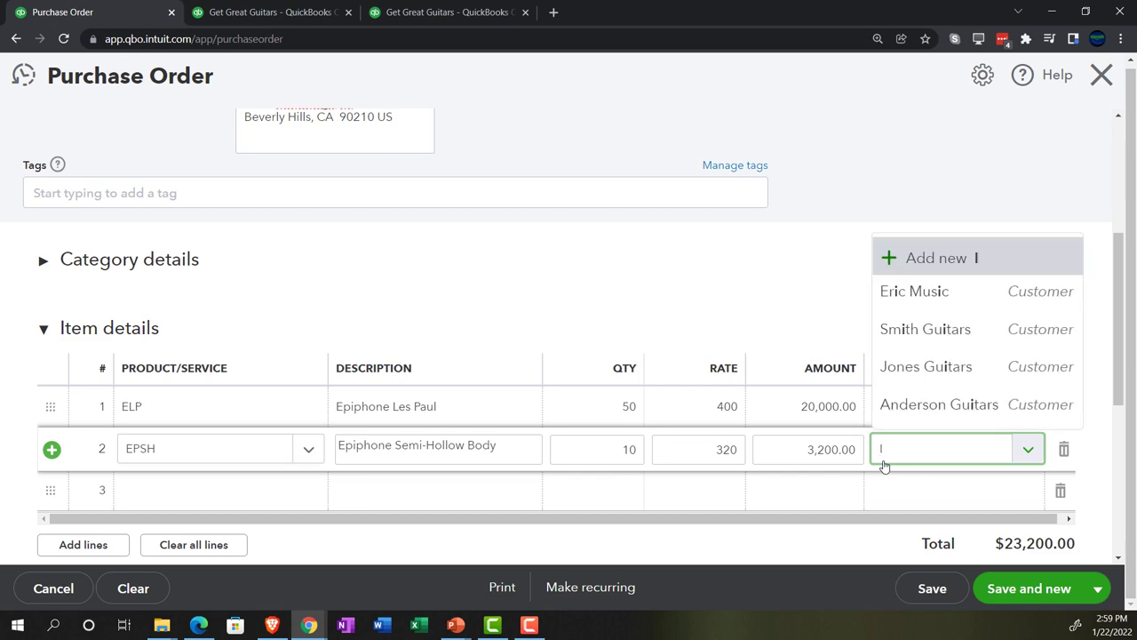
{"action": "key", "text": "BackSpace"}
{"action": "type", "text": "Eric"}
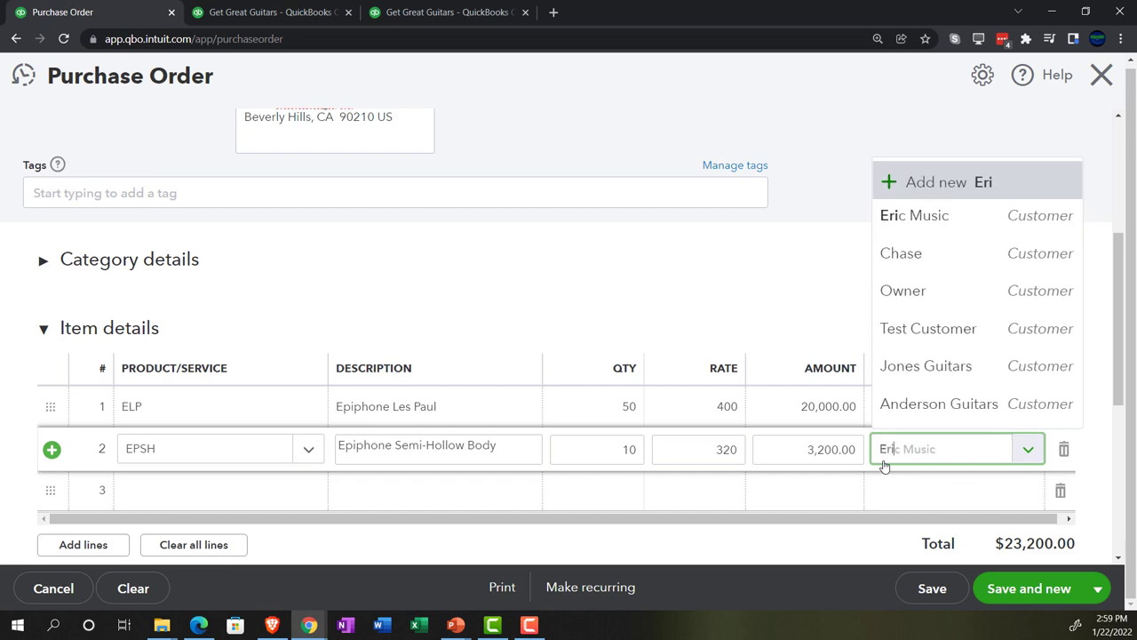
{"action": "key", "text": "Down"}
{"action": "key", "text": "Down"}
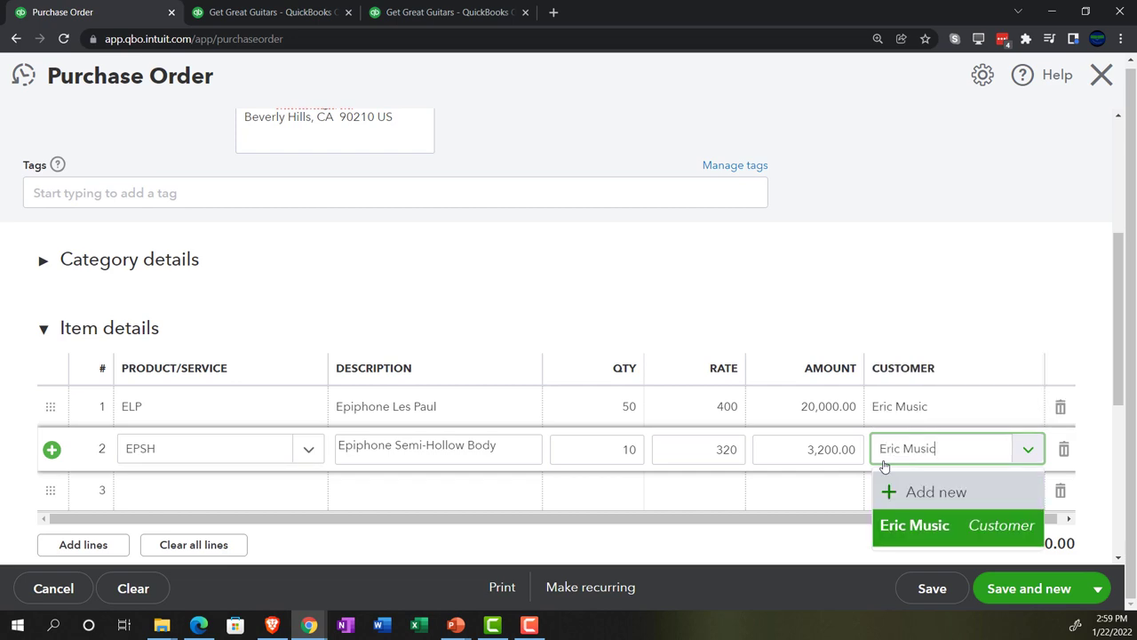
{"action": "key", "text": "Tab"}
{"action": "scroll", "coordinate": [789, 507], "scroll_direction": "down", "scroll_amount": 1}
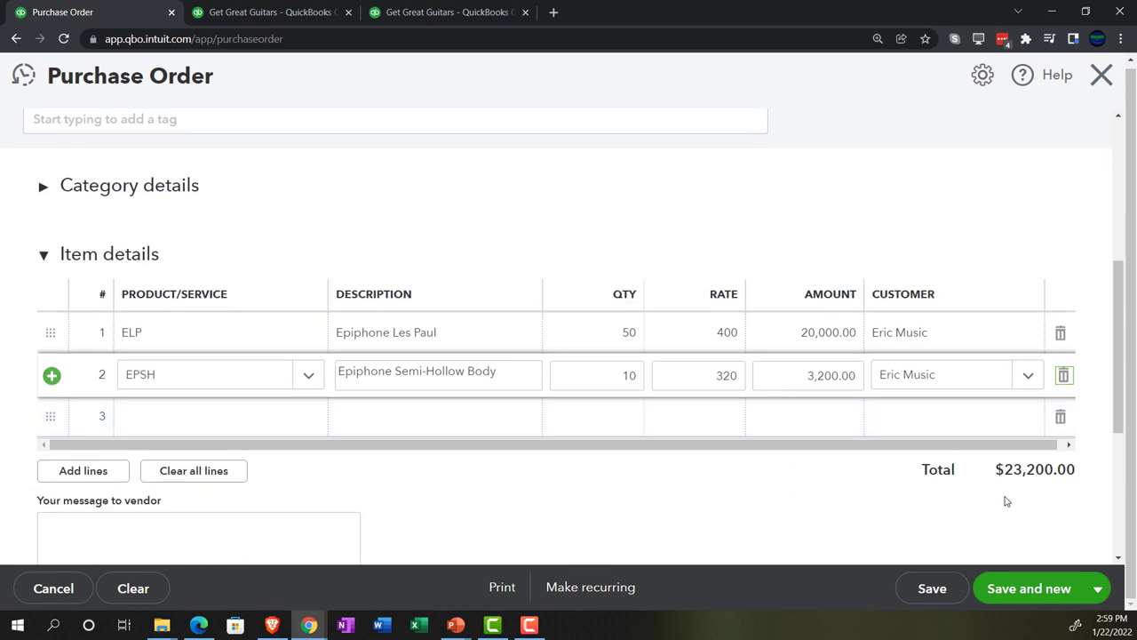
{"action": "left_click", "coordinate": [1018, 590]}
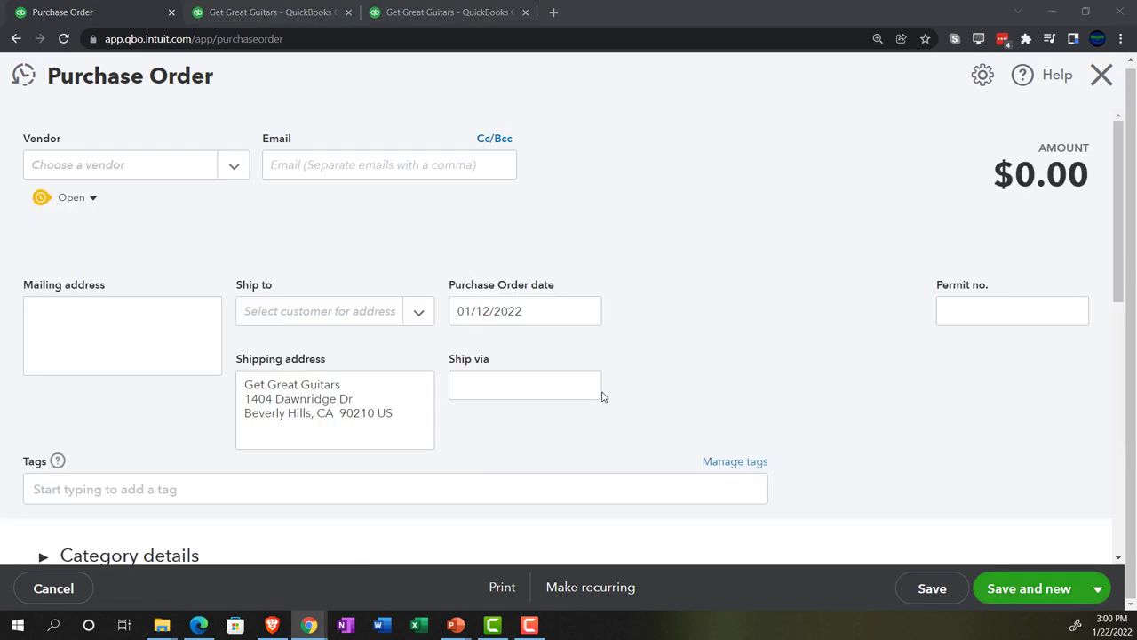
Step: Choose the existing vendor Gibson USA for the new purchase order
{"action": "left_click", "coordinate": [77, 174]}
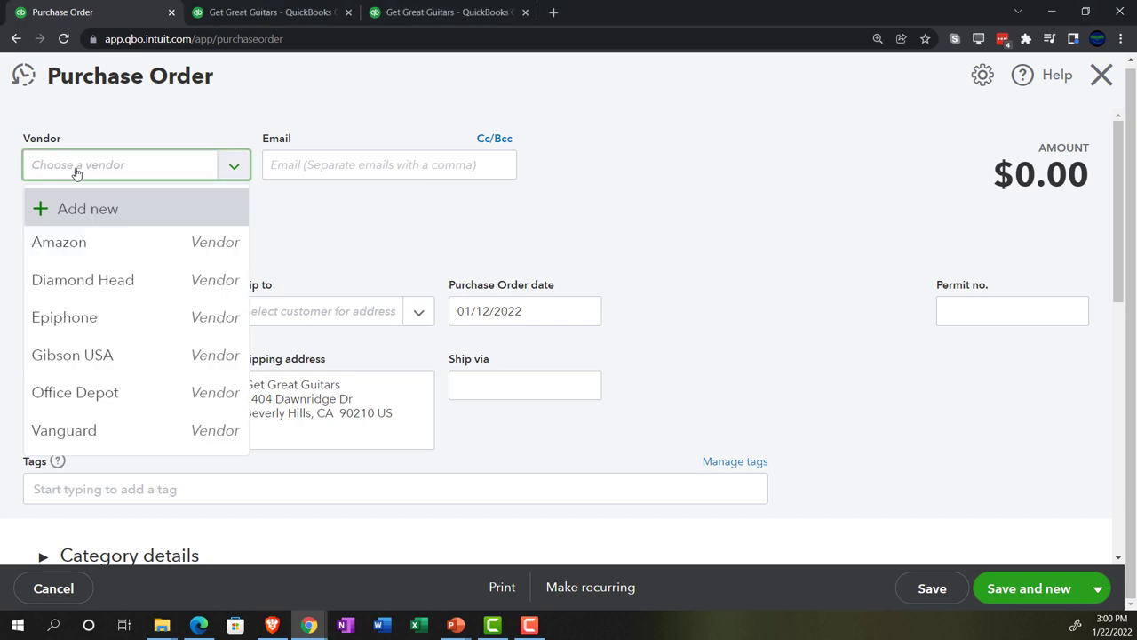
{"action": "type", "text": "G"}
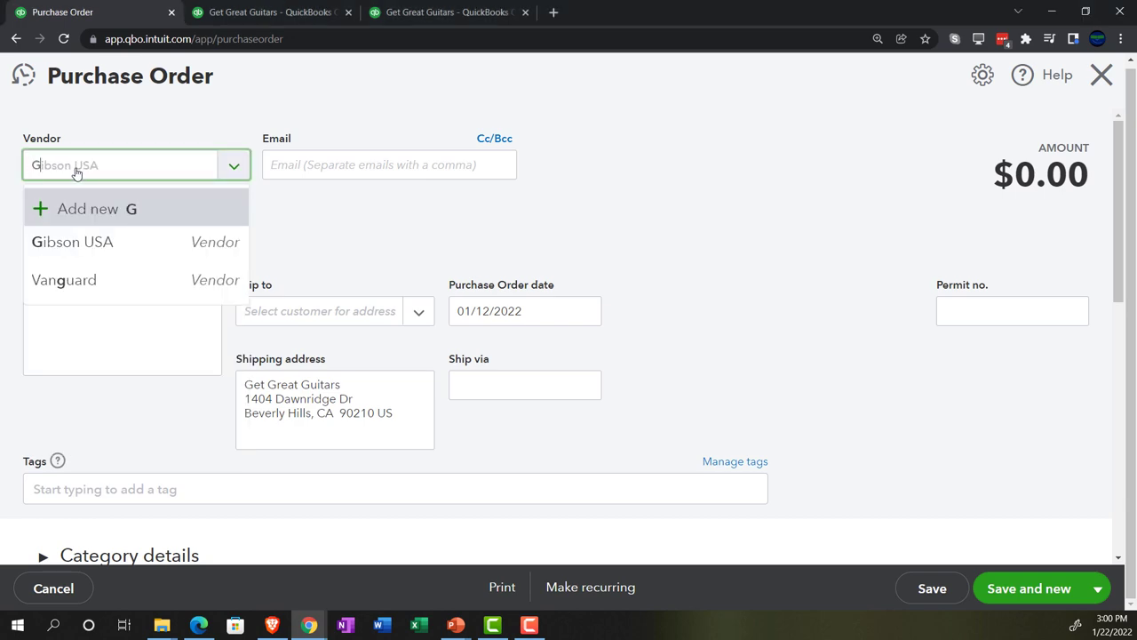
{"action": "type", "text": "ibson USA"}
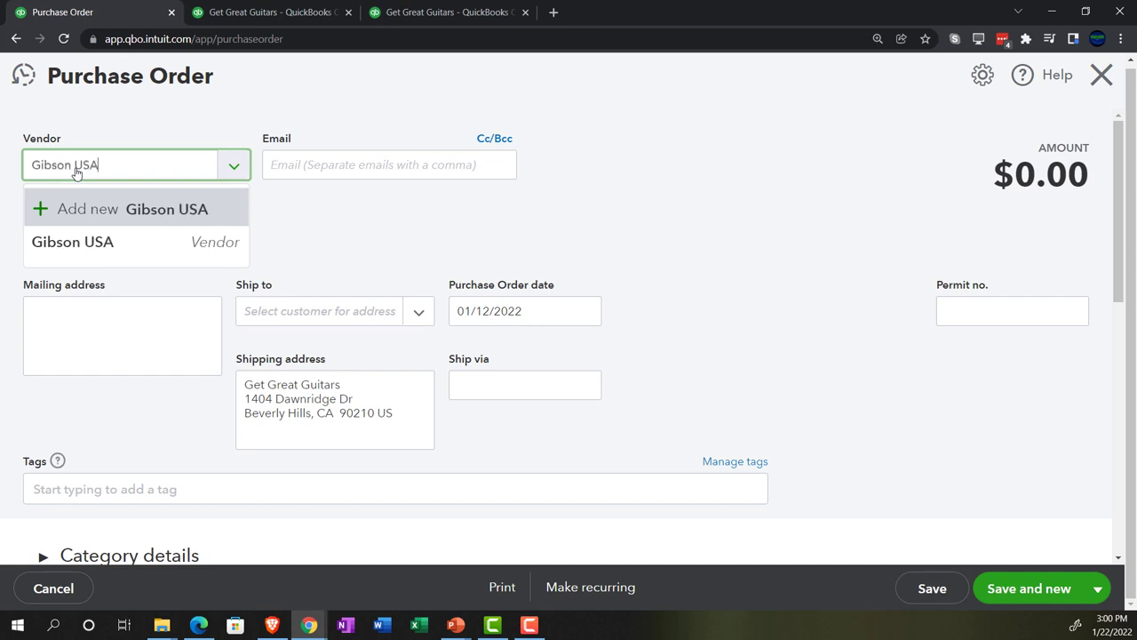
{"action": "key", "text": "Tab"}
{"action": "key", "text": "Tab"}
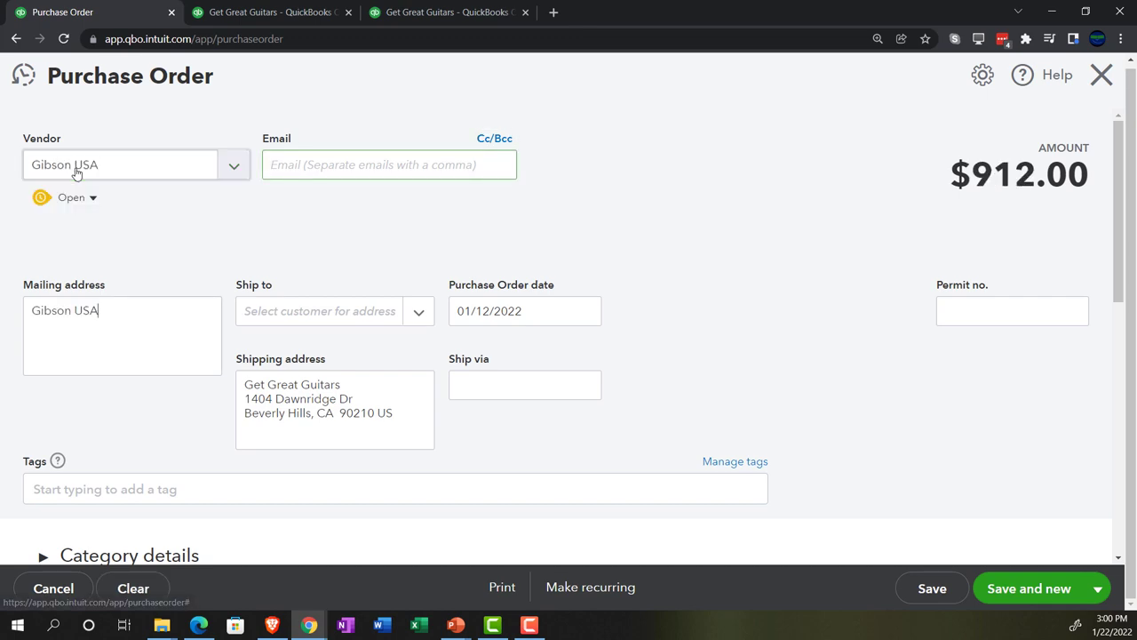
{"action": "key", "text": "Tab"}
Step: Delete the prefilled GIUSA item line from the Gibson USA order
{"action": "scroll", "coordinate": [164, 354], "scroll_direction": "down", "scroll_amount": 2}
{"action": "scroll", "coordinate": [165, 356], "scroll_direction": "down", "scroll_amount": 2}
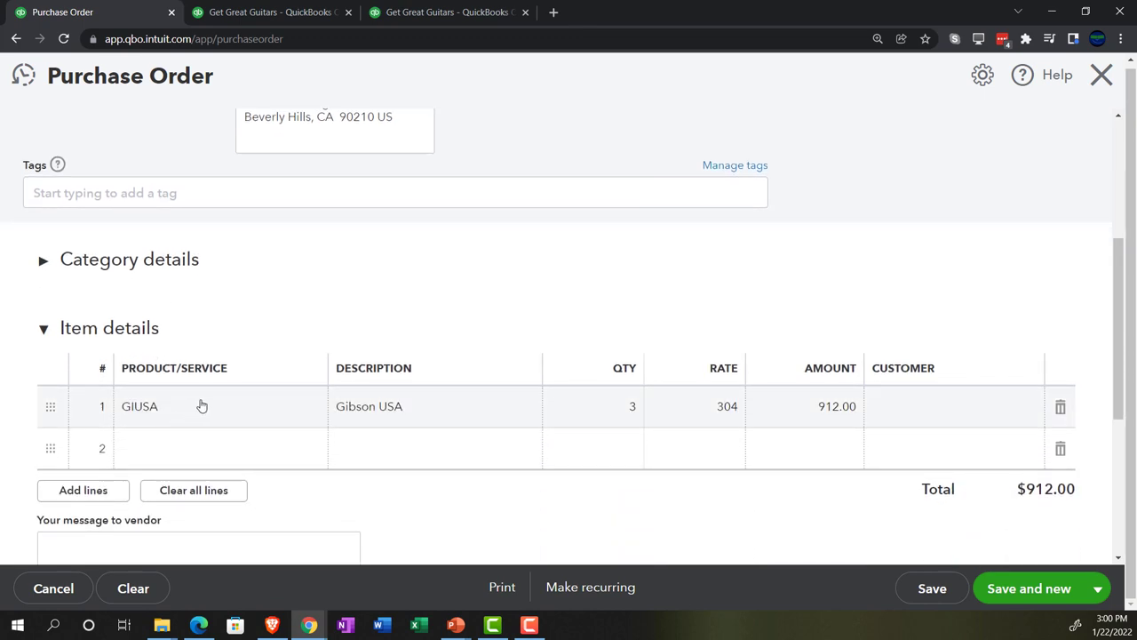
{"action": "left_click", "coordinate": [1060, 408]}
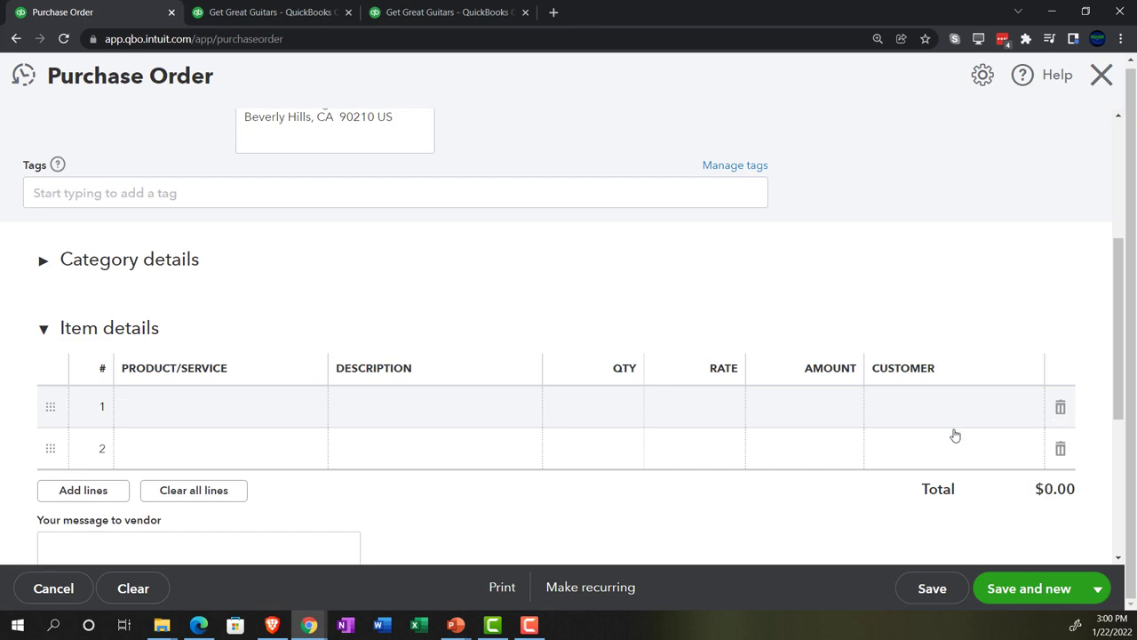
Step: Start a new Inventory item named GSB from the first item line, leaving SKU and category blank
{"action": "left_click", "coordinate": [194, 417]}
{"action": "type", "text": "GSB"}
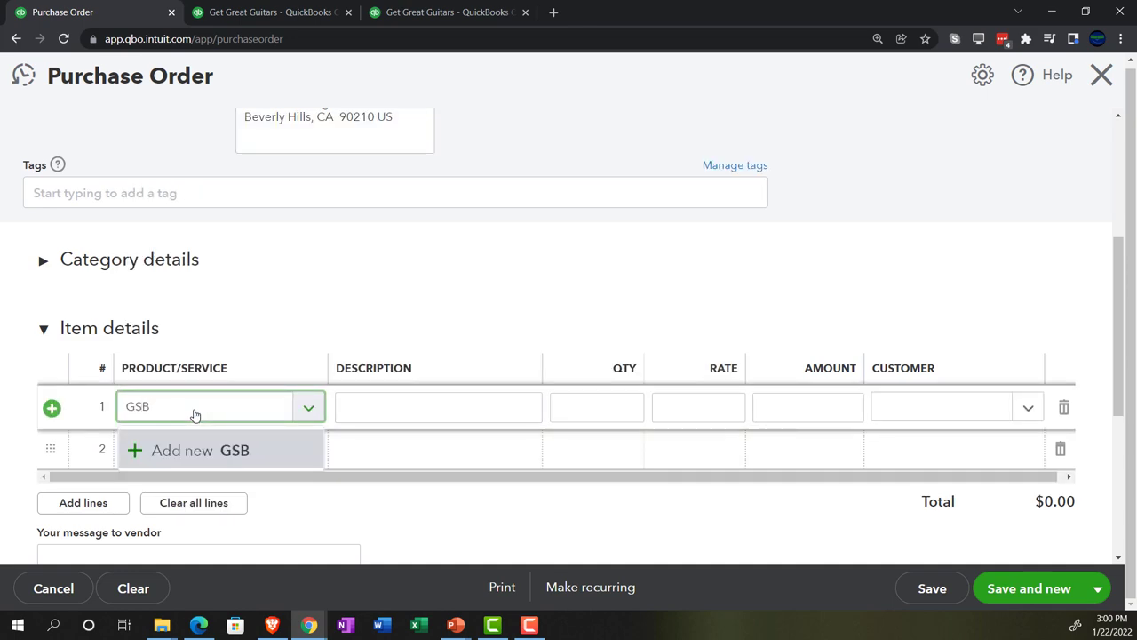
{"action": "key", "text": "Tab"}
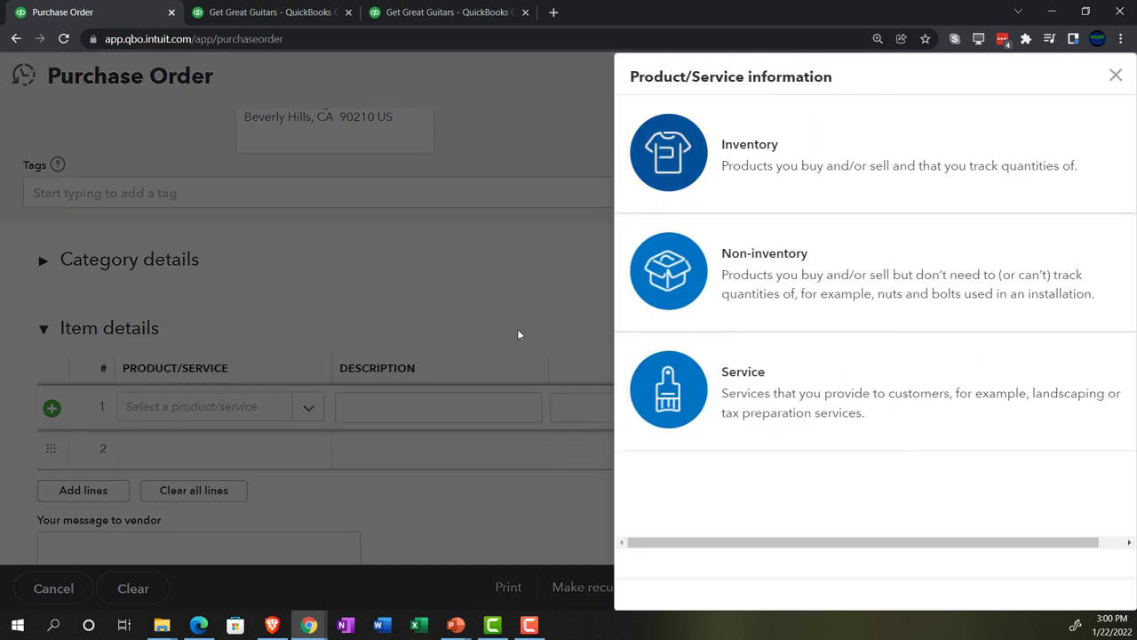
{"action": "left_click", "coordinate": [768, 175]}
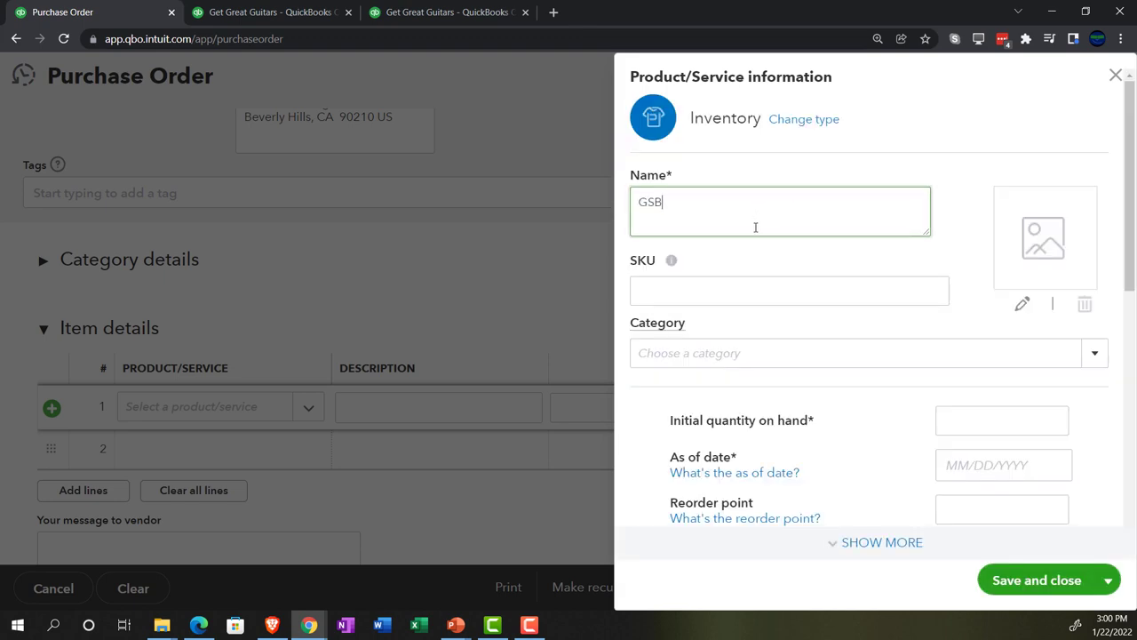
{"action": "key", "text": "Tab"}
{"action": "key", "text": "Tab"}
{"action": "key", "text": "Tab"}
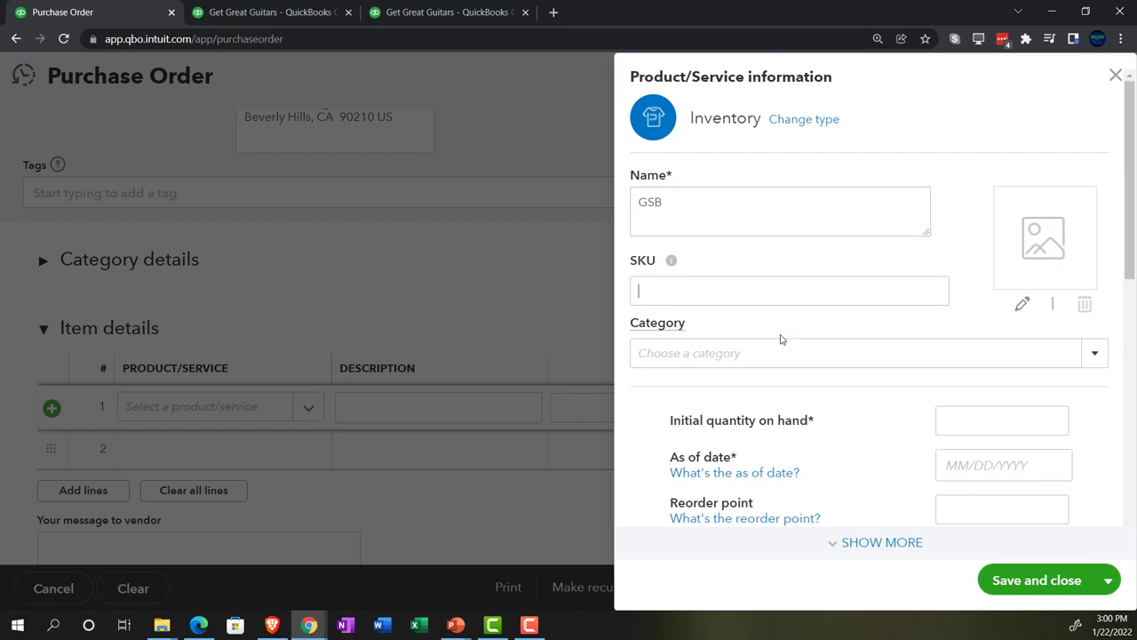
Step: Enter "Gibson SG" as the GSB item's sales description and copy that text
{"action": "scroll", "coordinate": [780, 342], "scroll_direction": "down", "scroll_amount": 3}
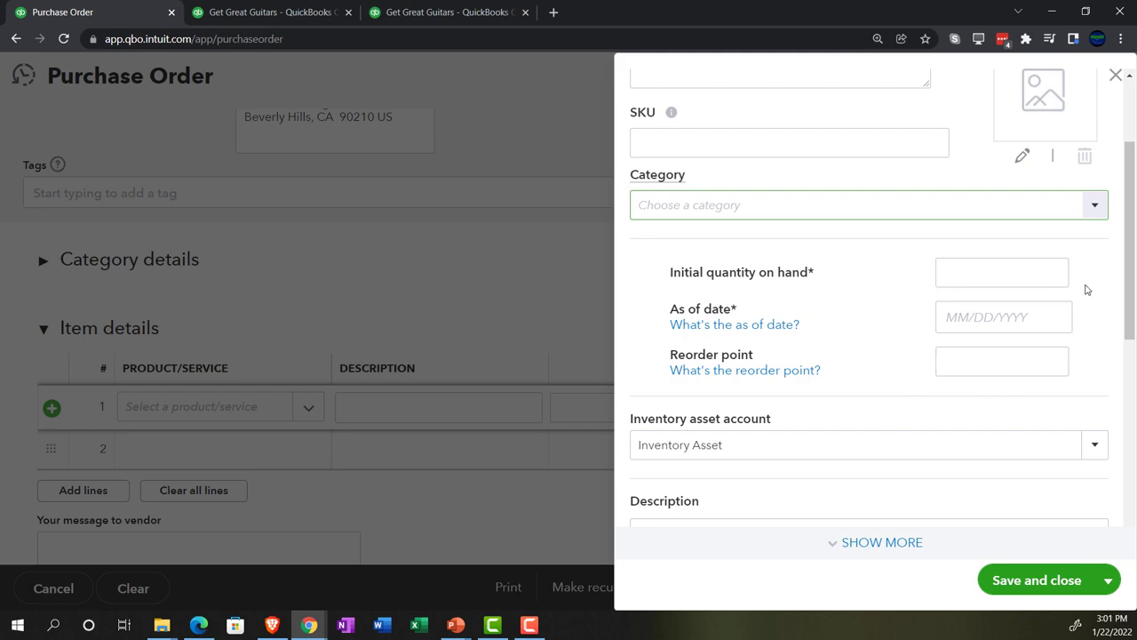
{"action": "scroll", "coordinate": [1086, 289], "scroll_direction": "down", "scroll_amount": 2}
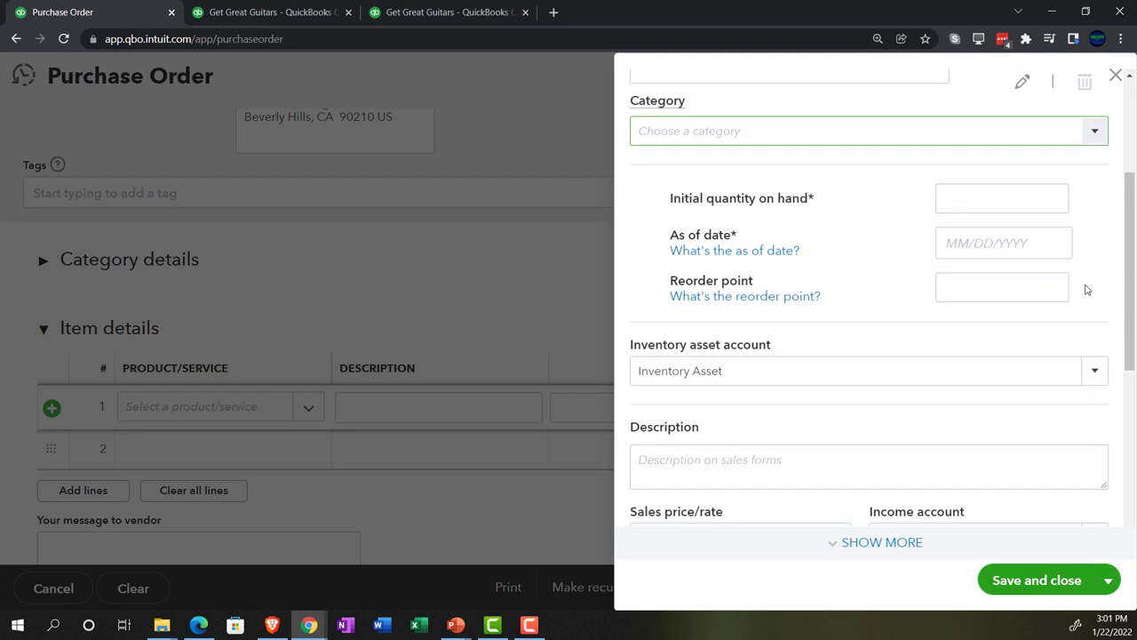
{"action": "scroll", "coordinate": [1086, 290], "scroll_direction": "down", "scroll_amount": 2}
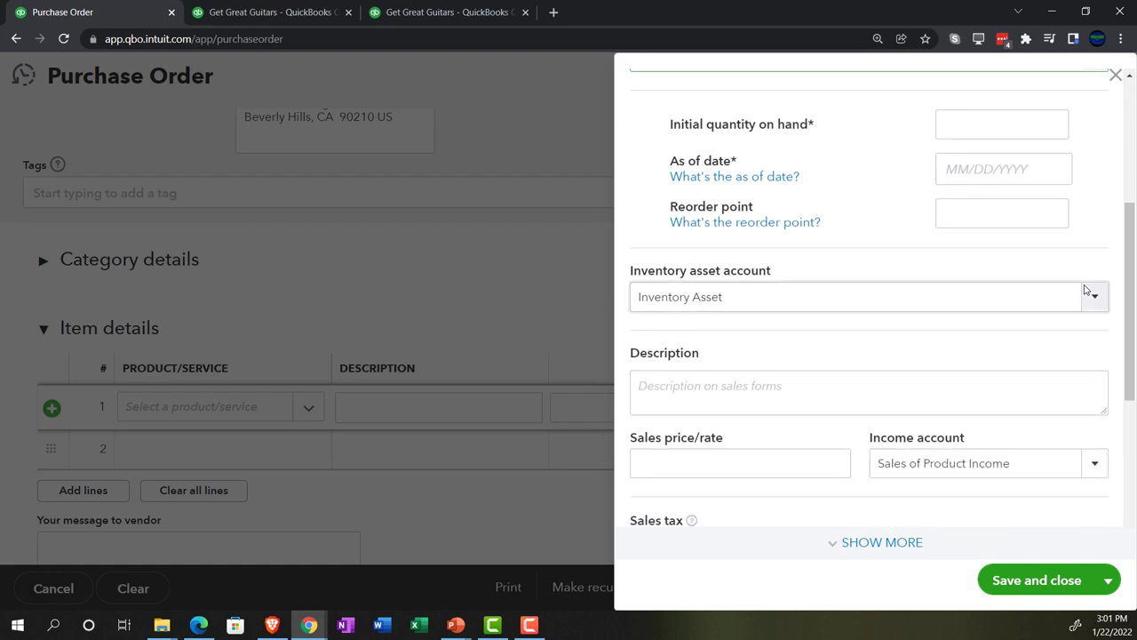
{"action": "scroll", "coordinate": [746, 321], "scroll_direction": "down", "scroll_amount": 2}
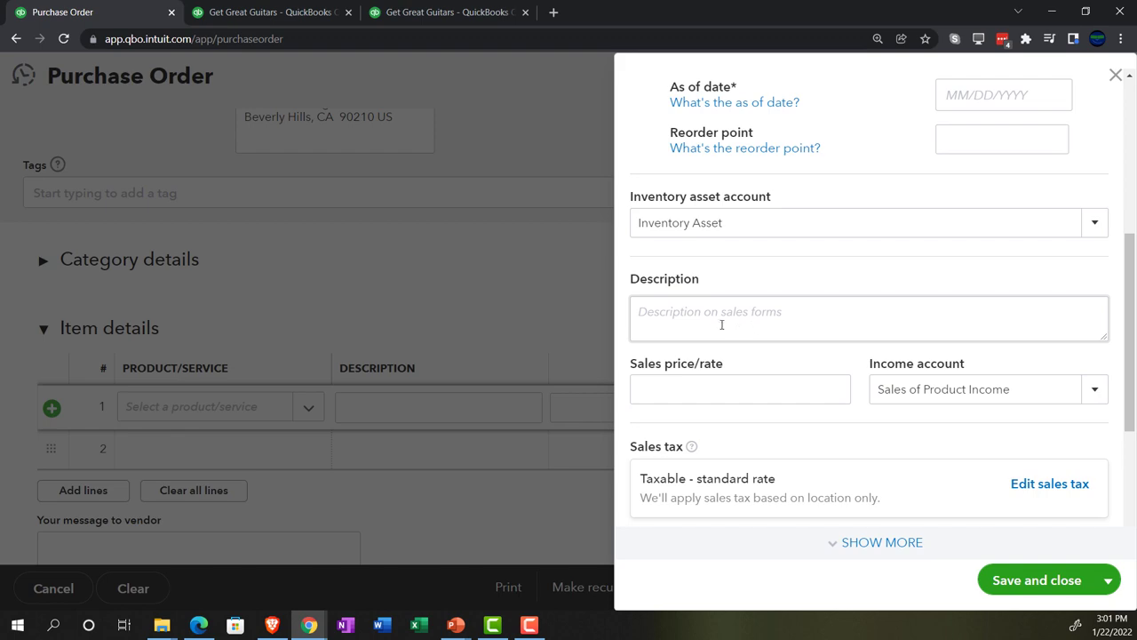
{"action": "left_click", "coordinate": [711, 323]}
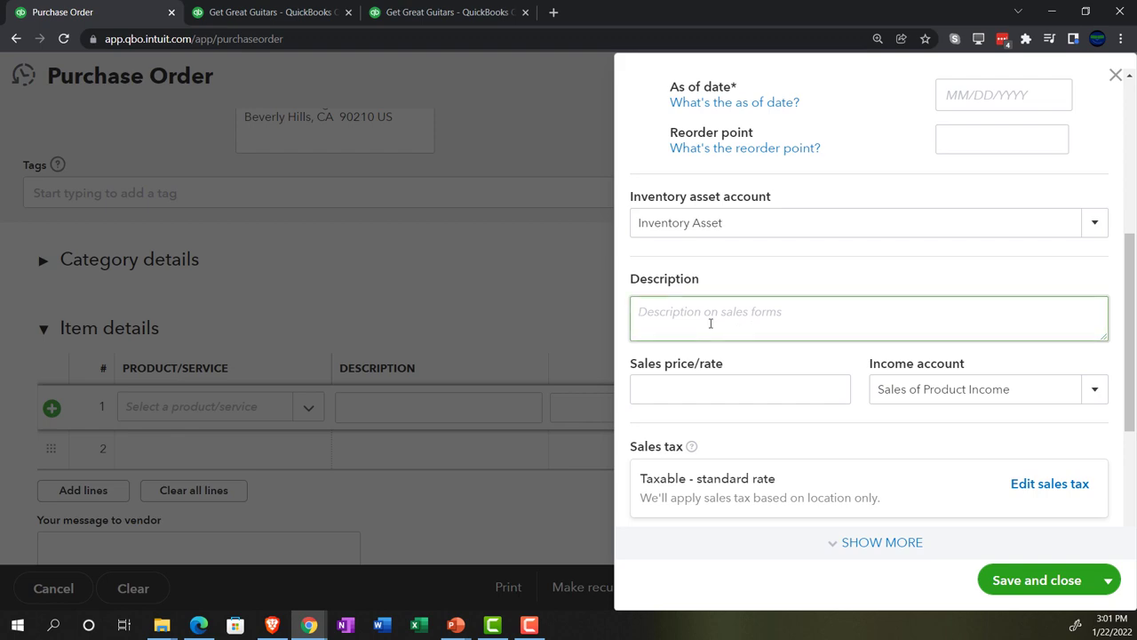
{"action": "type", "text": "Gibson SG"}
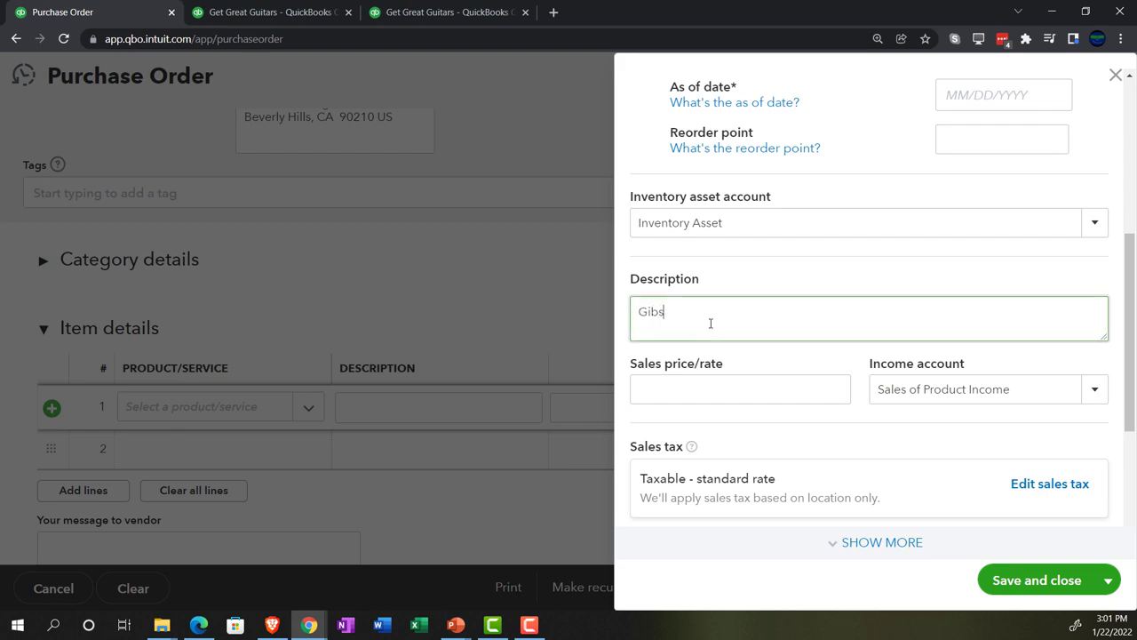
{"action": "key", "text": "shift+Left"}
{"action": "key", "text": "shift+Left"}
{"action": "key", "text": "shift+Left"}
{"action": "key", "text": "shift+Left"}
{"action": "key", "text": "shift+Left"}
{"action": "key", "text": "shift+Left"}
{"action": "key", "text": "shift+Left"}
{"action": "key", "text": "shift+Left"}
{"action": "key", "text": "shift+Left"}
{"action": "key", "text": "ctrl+c"}
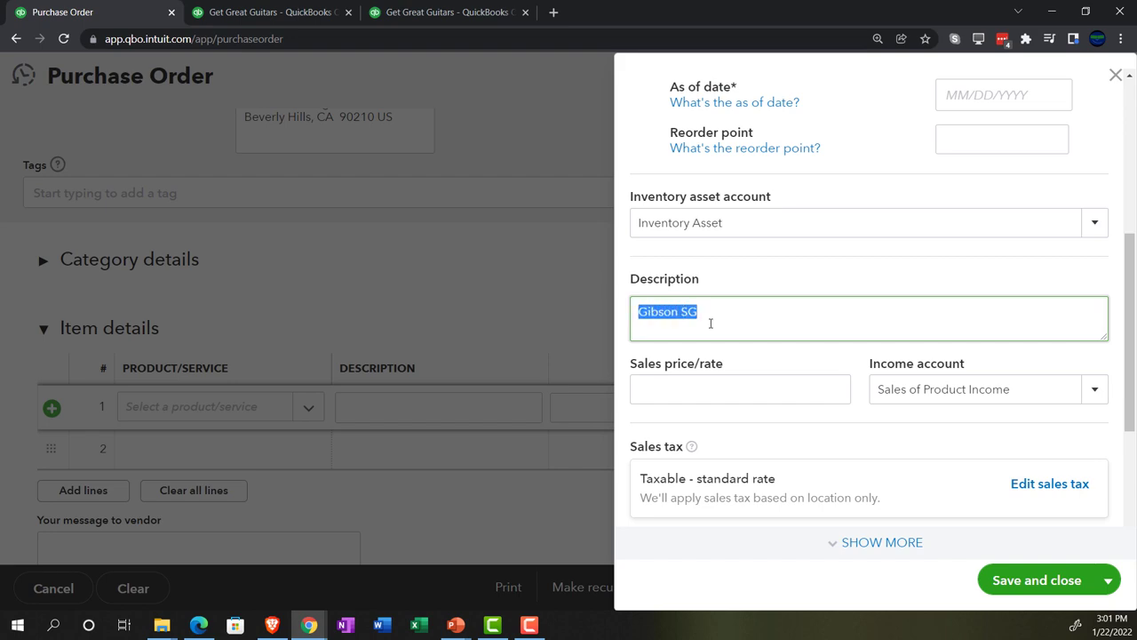
Step: Enter 598 as the GSB item's sales price/rate
{"action": "scroll", "coordinate": [711, 324], "scroll_direction": "down", "scroll_amount": 1}
{"action": "left_click", "coordinate": [700, 320]}
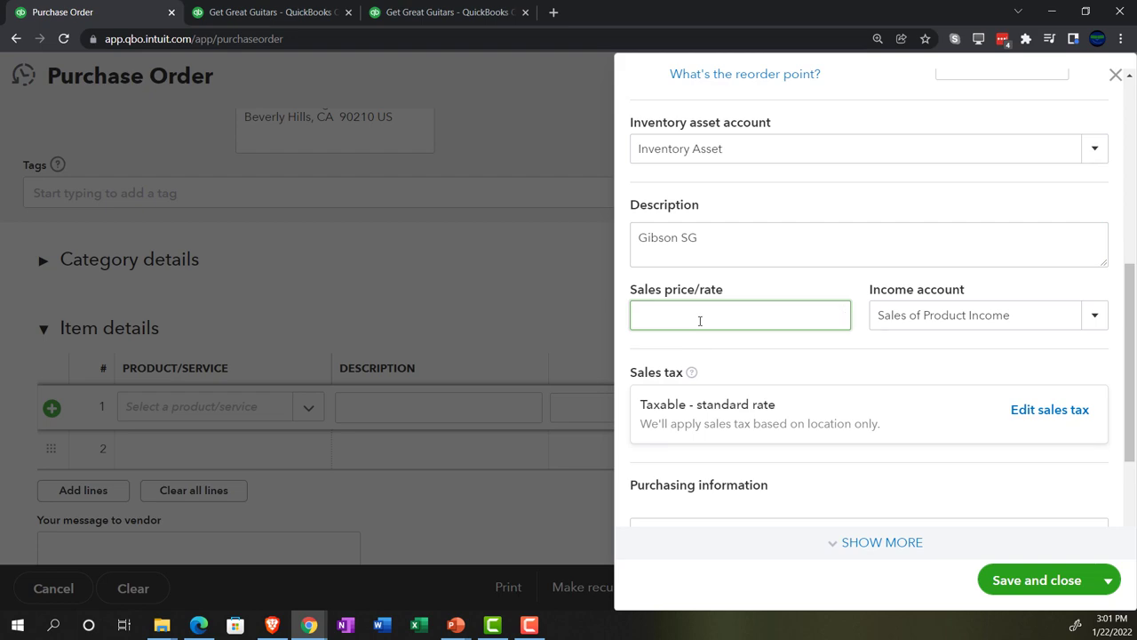
{"action": "type", "text": "598"}
{"action": "key", "text": "Tab"}
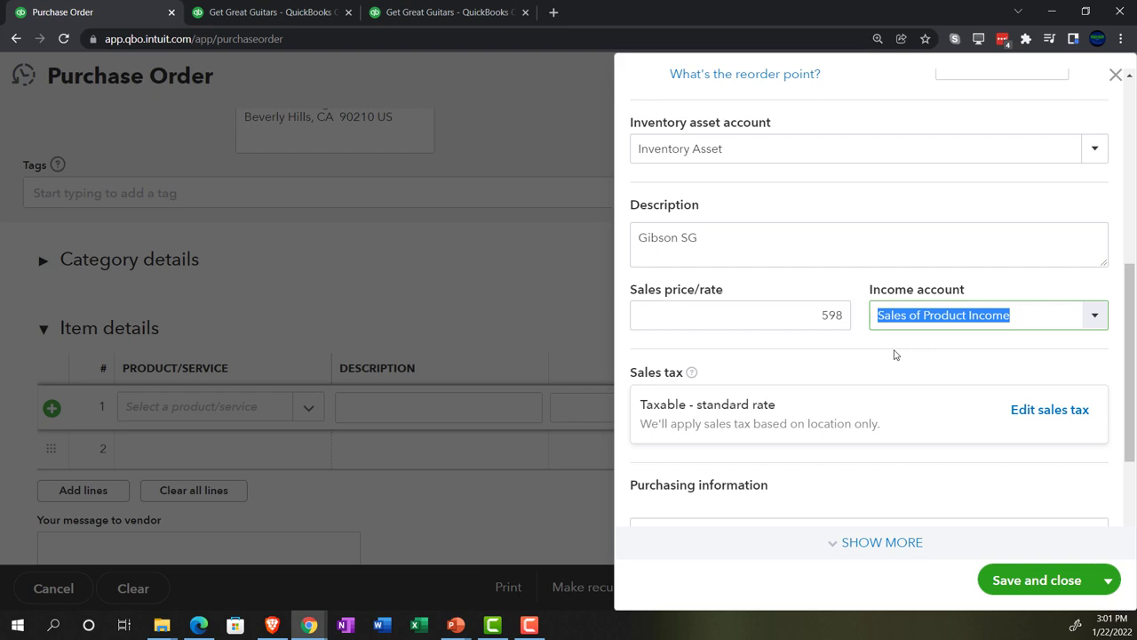
Step: Open the GSB item's sales tax settings and browse the full list of product categories
{"action": "scroll", "coordinate": [895, 355], "scroll_direction": "down", "scroll_amount": 1}
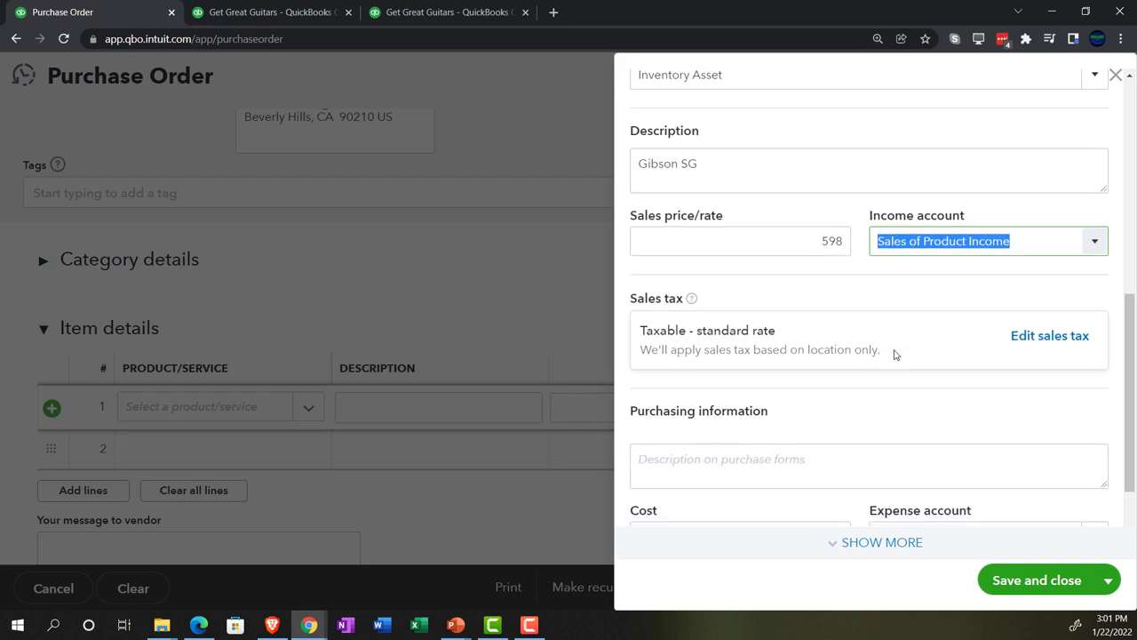
{"action": "left_click", "coordinate": [1027, 352]}
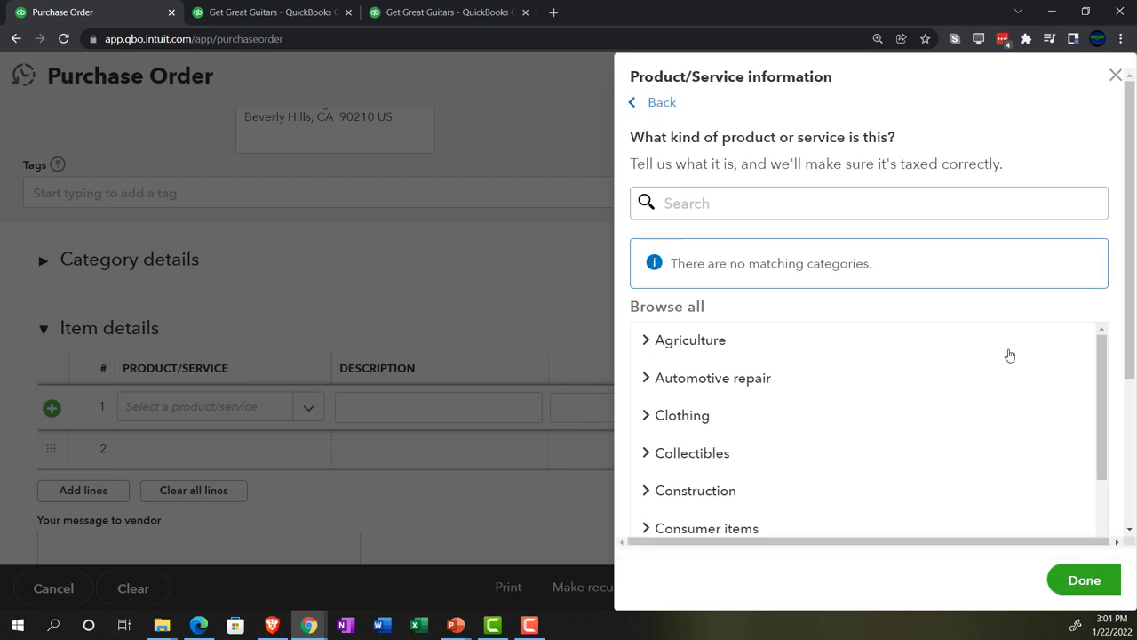
{"action": "scroll", "coordinate": [893, 399], "scroll_direction": "down", "scroll_amount": 5}
{"action": "scroll", "coordinate": [893, 399], "scroll_direction": "down", "scroll_amount": 3}
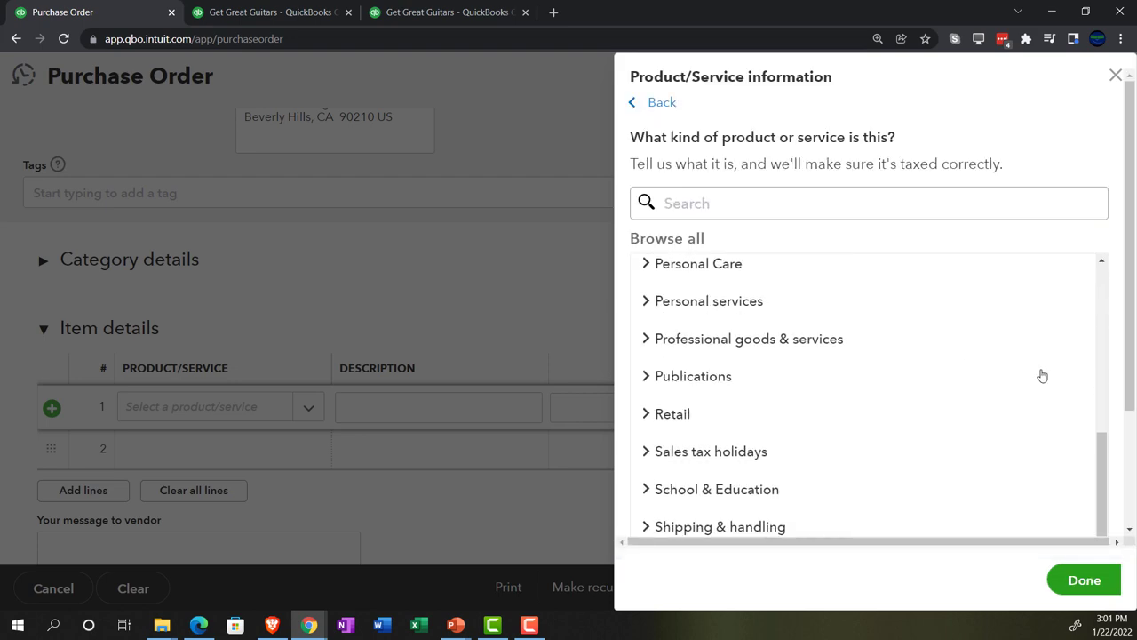
{"action": "scroll", "coordinate": [1104, 385], "scroll_direction": "down", "scroll_amount": 3}
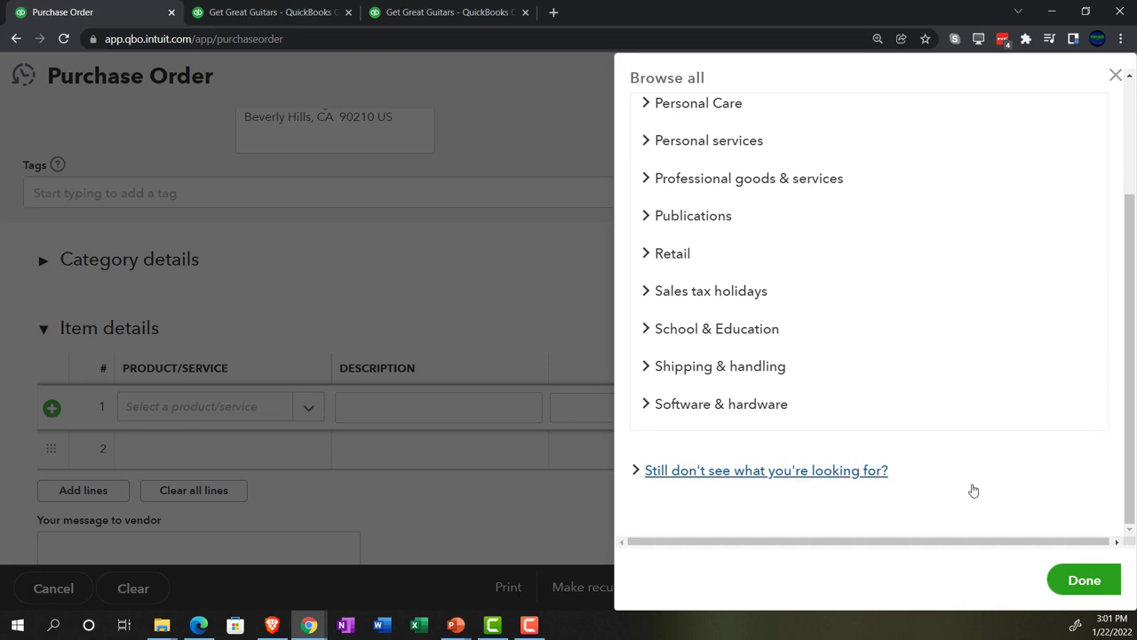
Step: Expand the fallback tax options and try Nontaxable before reselecting Taxable - standard rate
{"action": "left_click", "coordinate": [812, 470]}
{"action": "scroll", "coordinate": [812, 474], "scroll_direction": "down", "scroll_amount": 2}
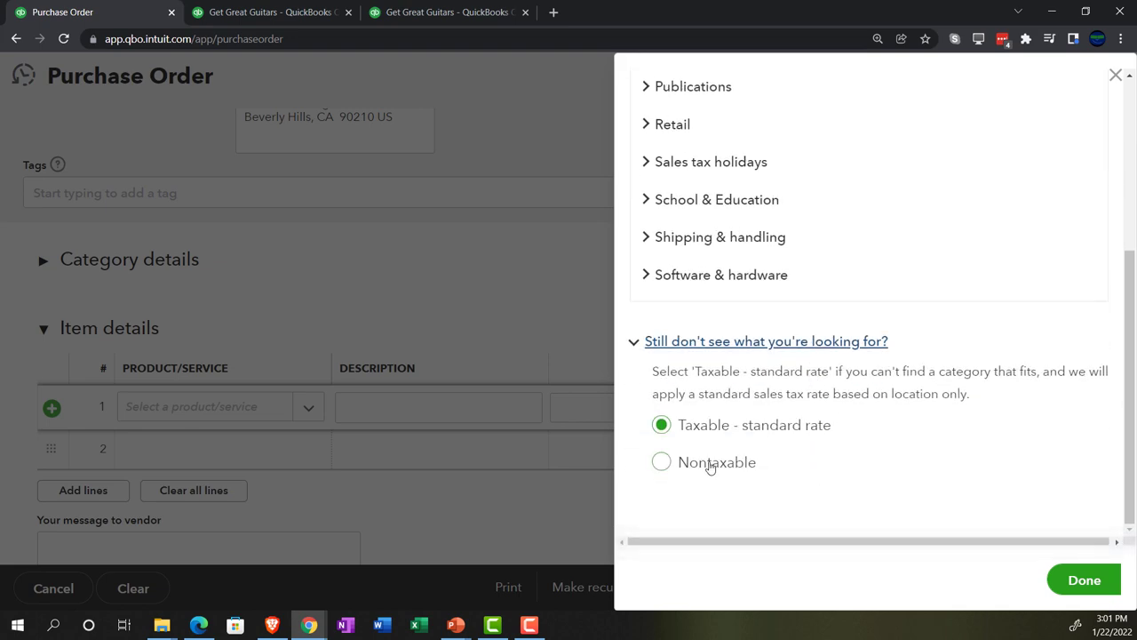
{"action": "left_click", "coordinate": [672, 466]}
{"action": "left_click", "coordinate": [659, 427]}
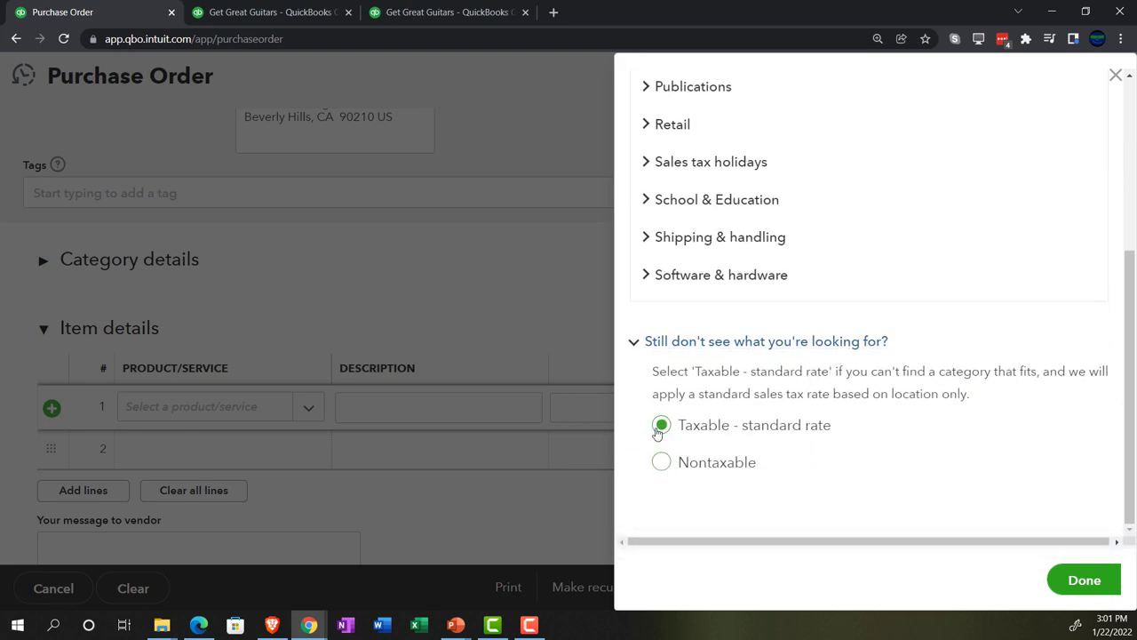
Step: Set the sales tax category to the Retail option for taxable retail items not applying the Florida local surtax cap, and confirm it
{"action": "scroll", "coordinate": [646, 318], "scroll_direction": "up", "scroll_amount": 1}
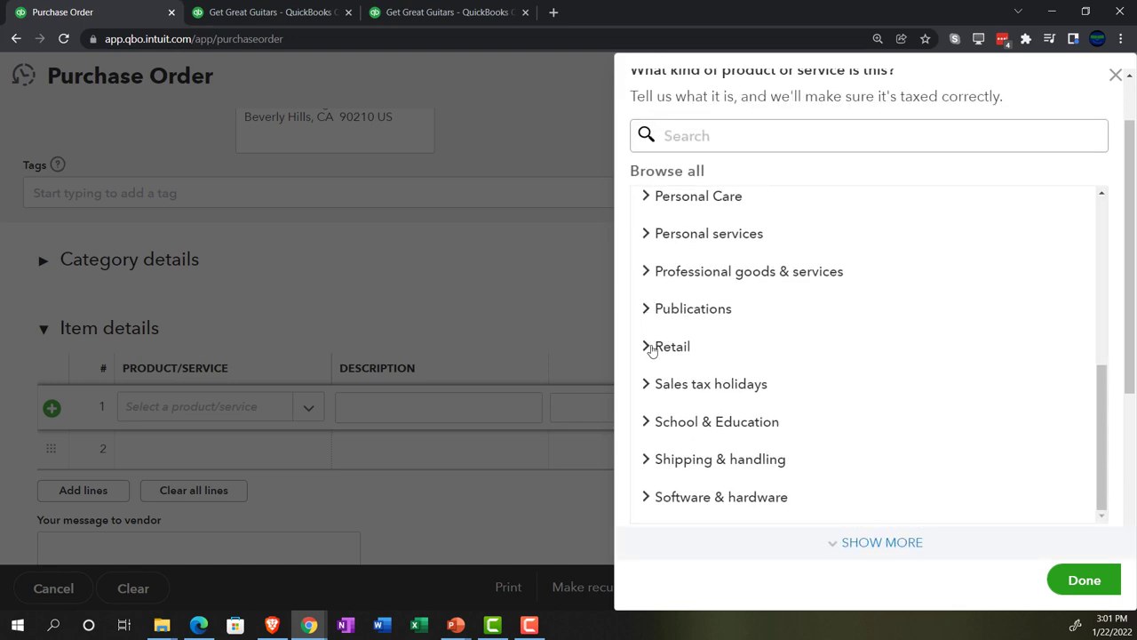
{"action": "left_click", "coordinate": [650, 348]}
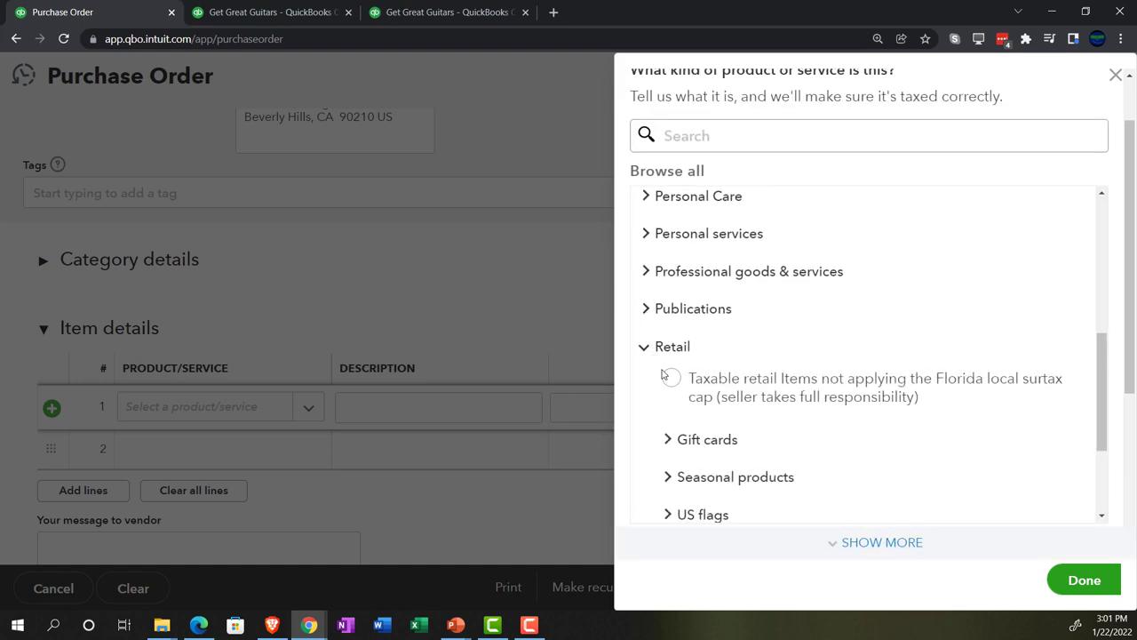
{"action": "left_click", "coordinate": [670, 379]}
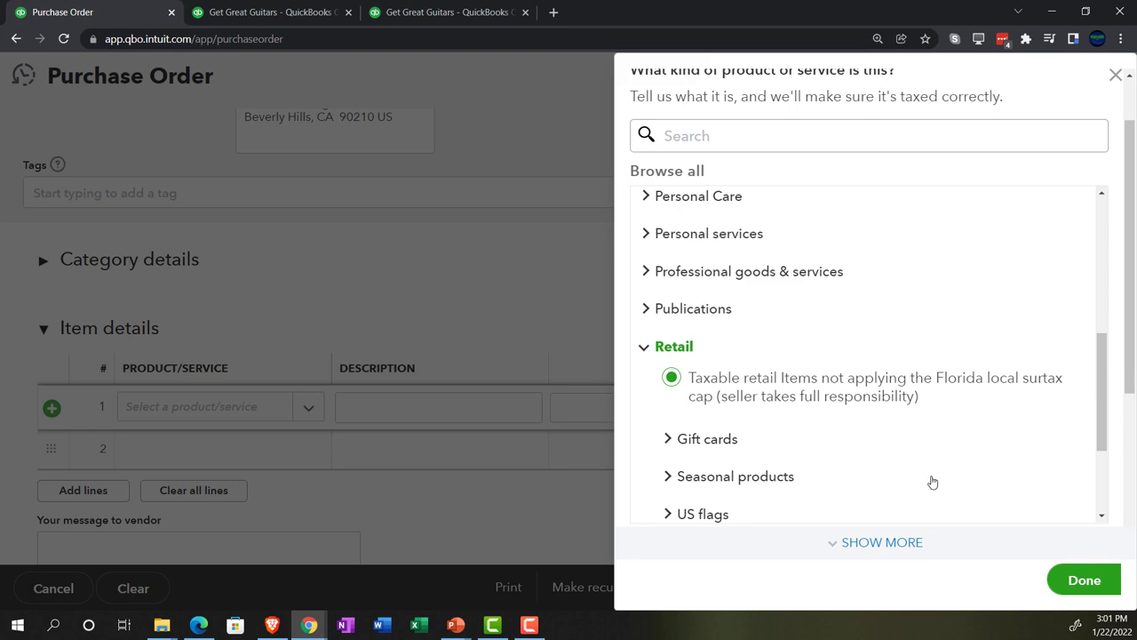
{"action": "scroll", "coordinate": [1032, 478], "scroll_direction": "down", "scroll_amount": 1}
{"action": "scroll", "coordinate": [1029, 471], "scroll_direction": "down", "scroll_amount": 4}
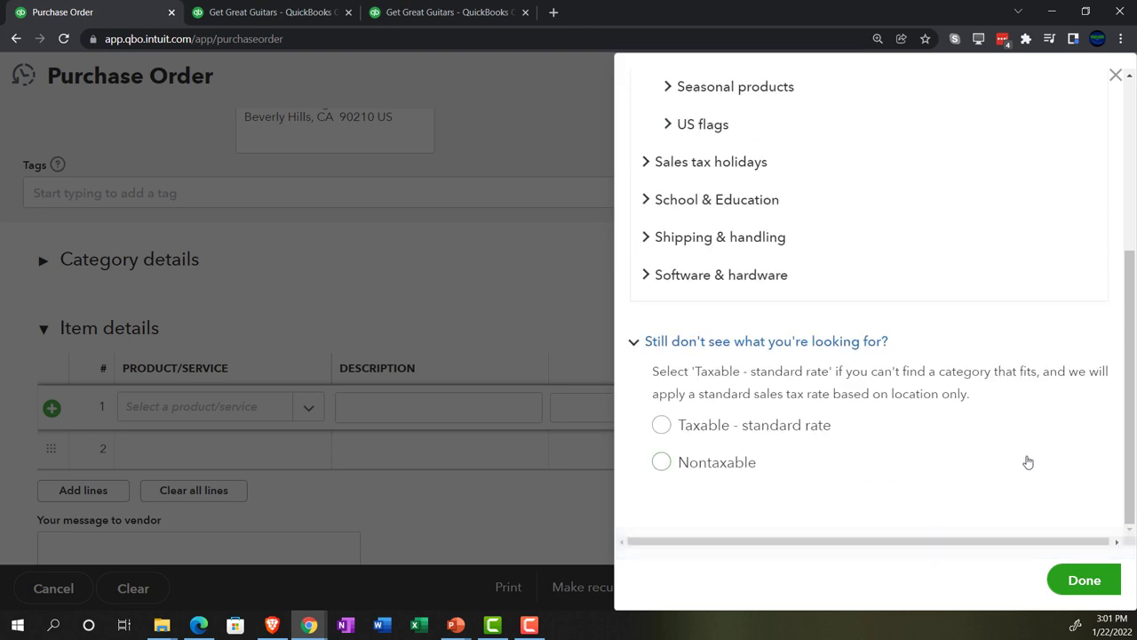
{"action": "left_click", "coordinate": [1091, 586]}
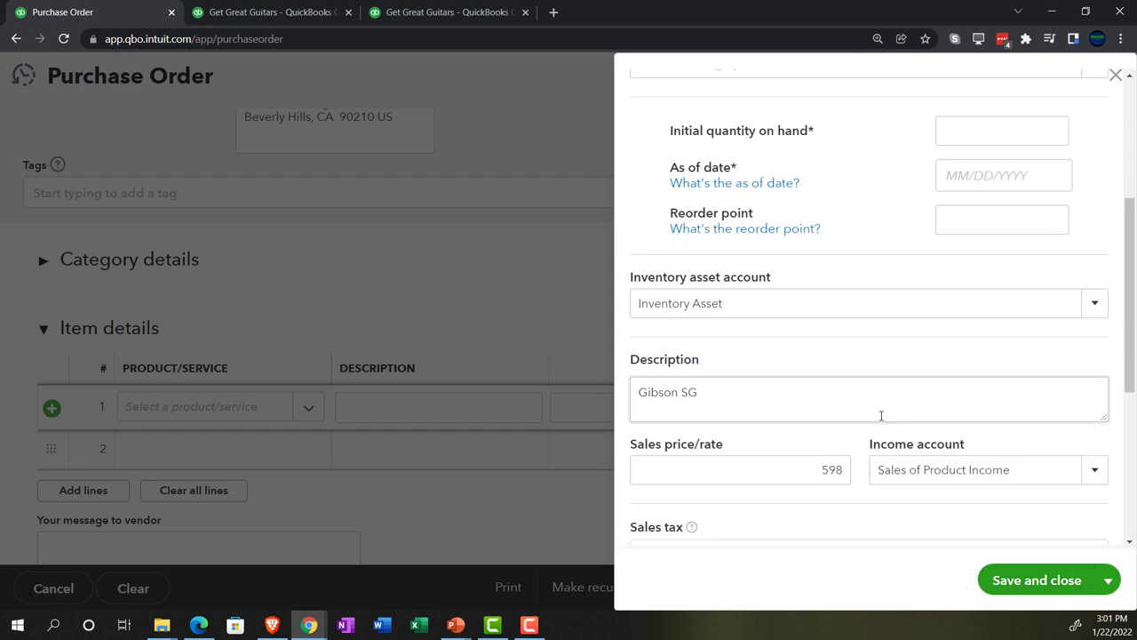
Step: Paste the copied text "Gibson SG" as the GSB item's purchasing description
{"action": "scroll", "coordinate": [840, 363], "scroll_direction": "down", "scroll_amount": 1}
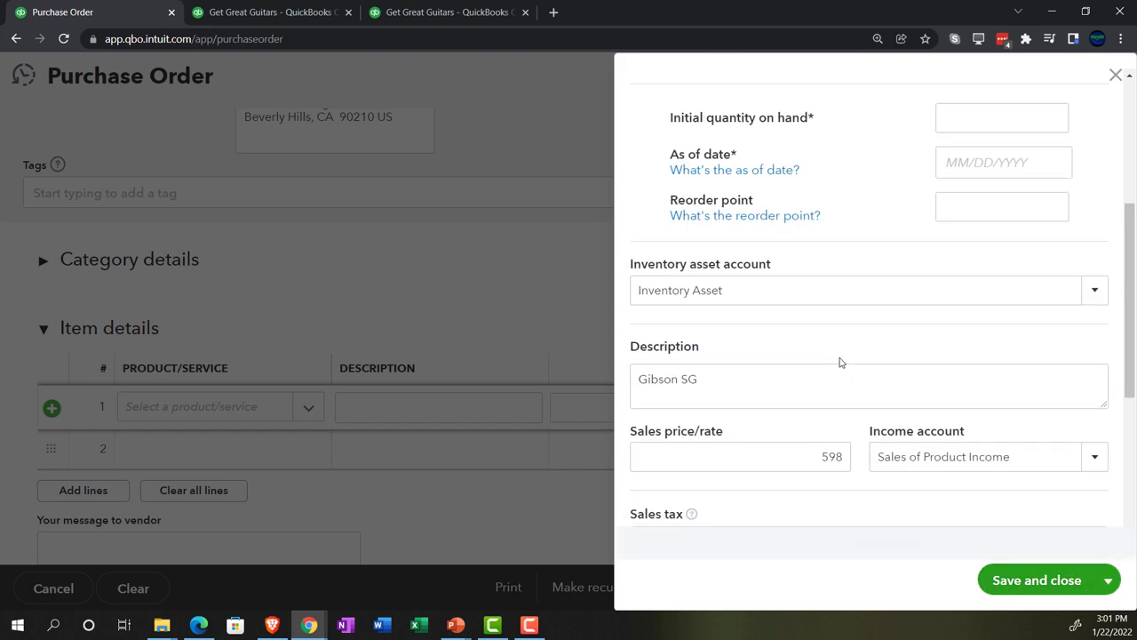
{"action": "scroll", "coordinate": [841, 362], "scroll_direction": "down", "scroll_amount": 1}
{"action": "scroll", "coordinate": [840, 363], "scroll_direction": "down", "scroll_amount": 3}
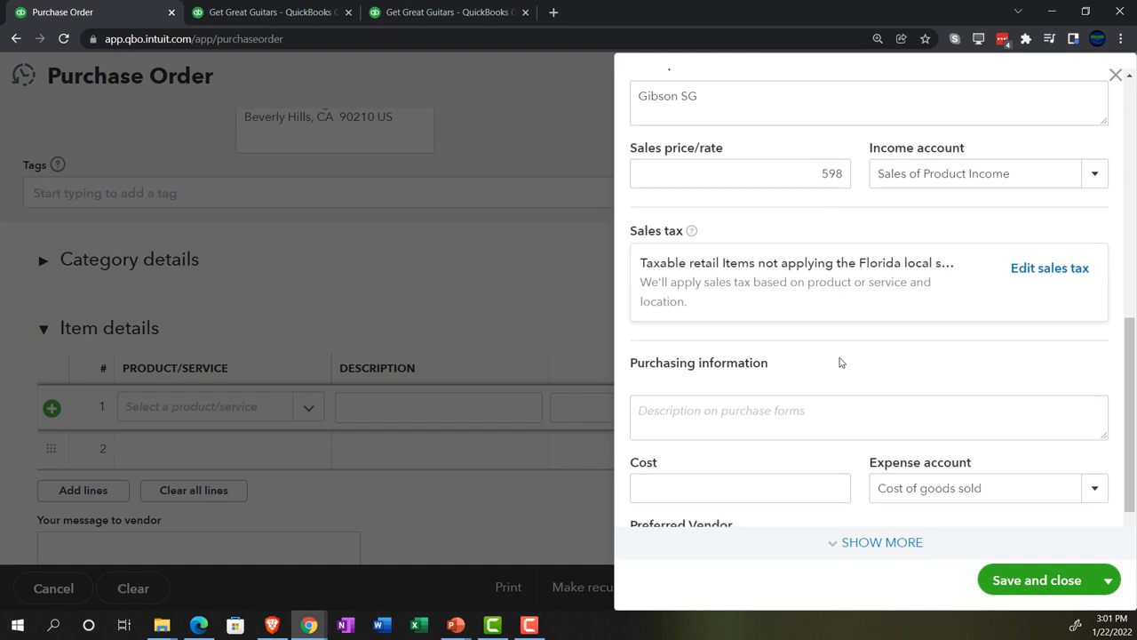
{"action": "scroll", "coordinate": [840, 362], "scroll_direction": "down", "scroll_amount": 1}
{"action": "left_click", "coordinate": [719, 362]}
{"action": "key", "text": "ctrl+v"}
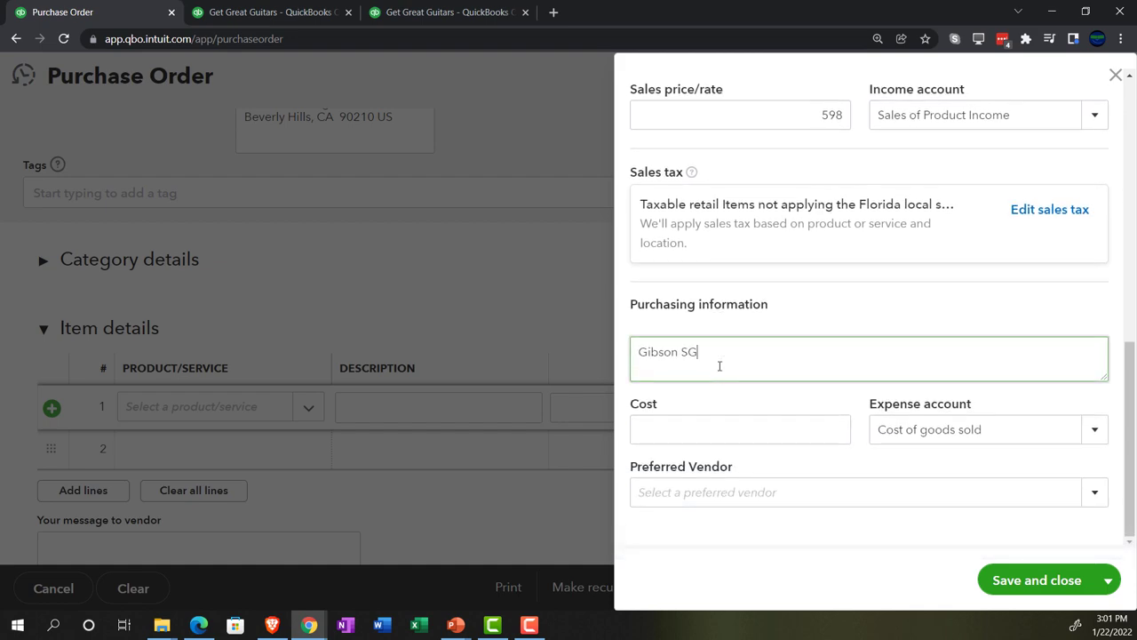
Step: Change the GSB item's sales price/rate to 777
{"action": "left_click", "coordinate": [709, 428]}
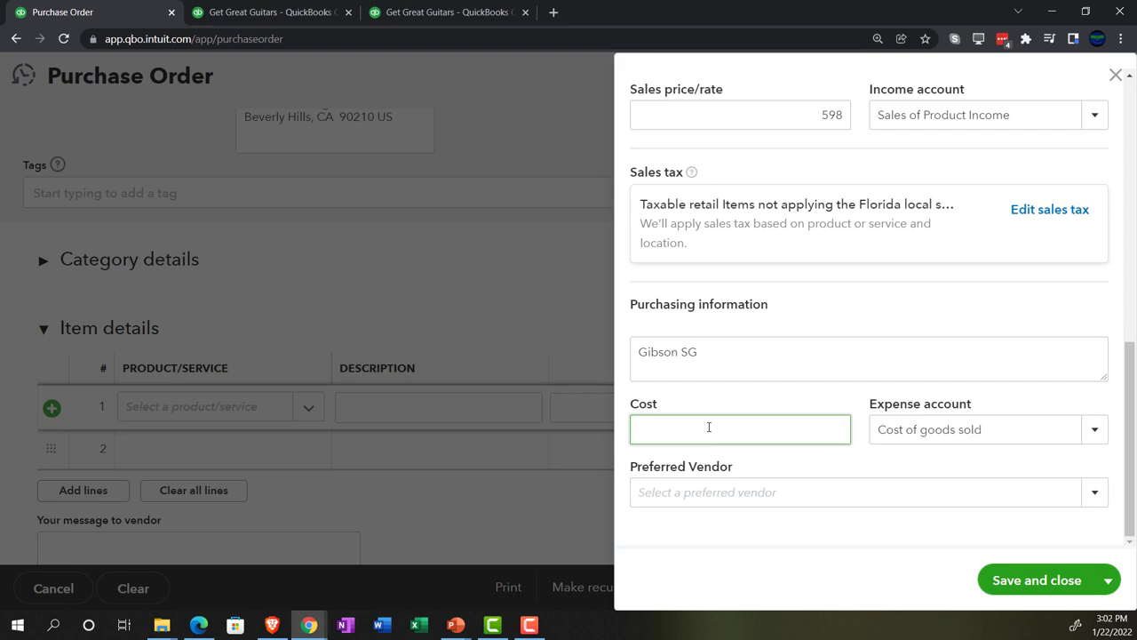
{"action": "scroll", "coordinate": [709, 427], "scroll_direction": "up", "scroll_amount": 3}
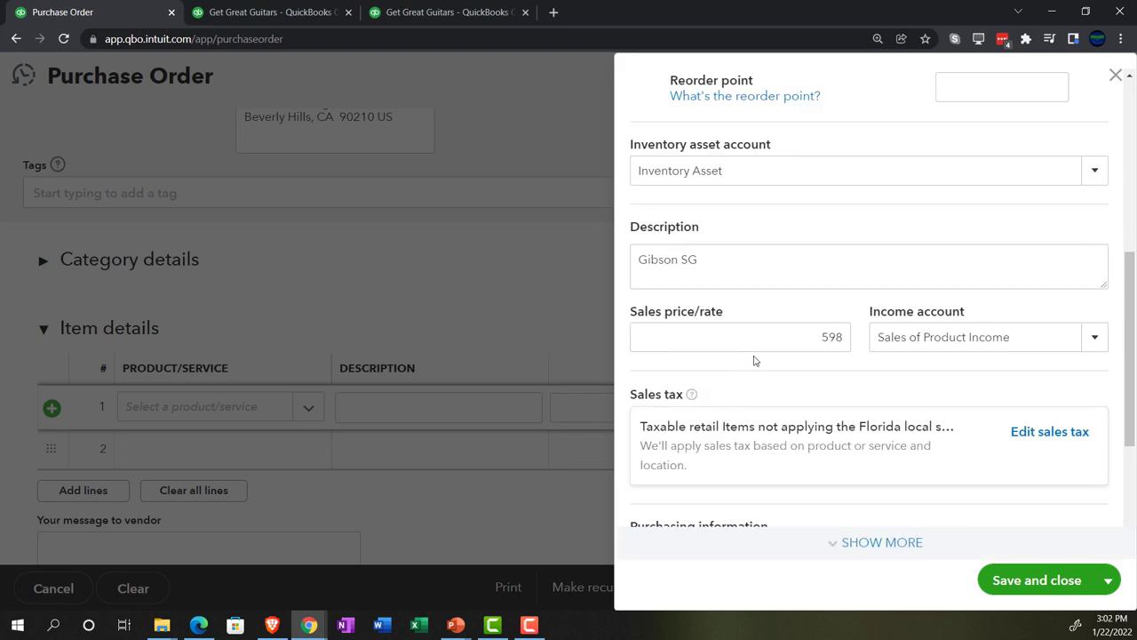
{"action": "left_click", "coordinate": [833, 335]}
{"action": "double_click", "coordinate": [833, 335]}
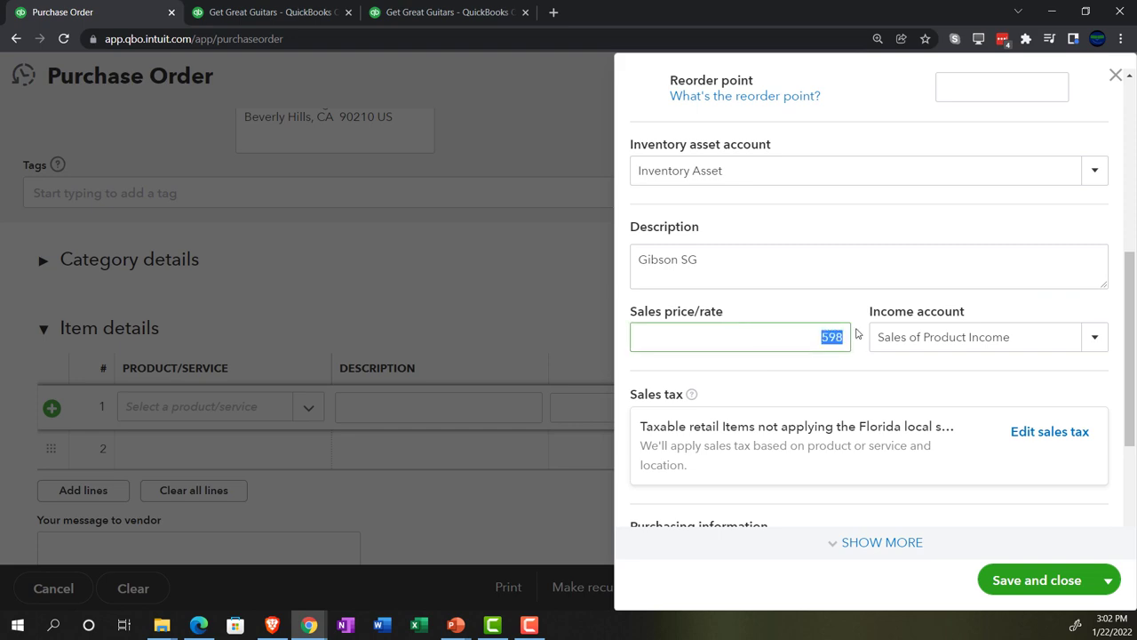
{"action": "type", "text": "777"}
Step: Set the GSB item's purchase cost to 598, keeping Cost of goods sold as the expense account
{"action": "scroll", "coordinate": [853, 351], "scroll_direction": "down", "scroll_amount": 3}
{"action": "left_click", "coordinate": [837, 424]}
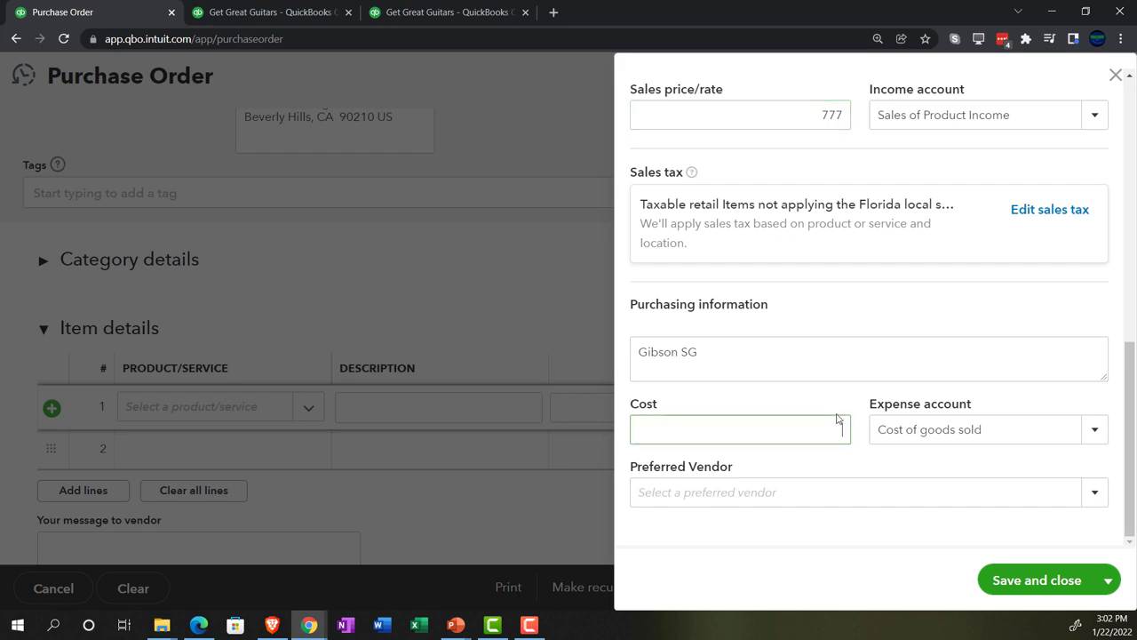
{"action": "type", "text": "598"}
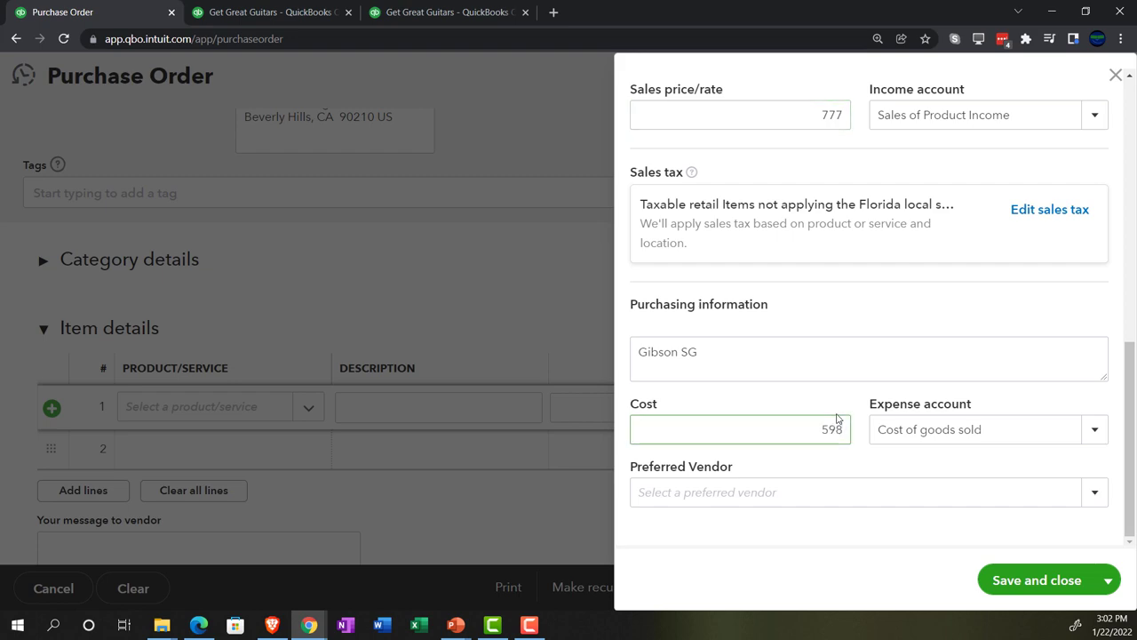
{"action": "key", "text": "Tab"}
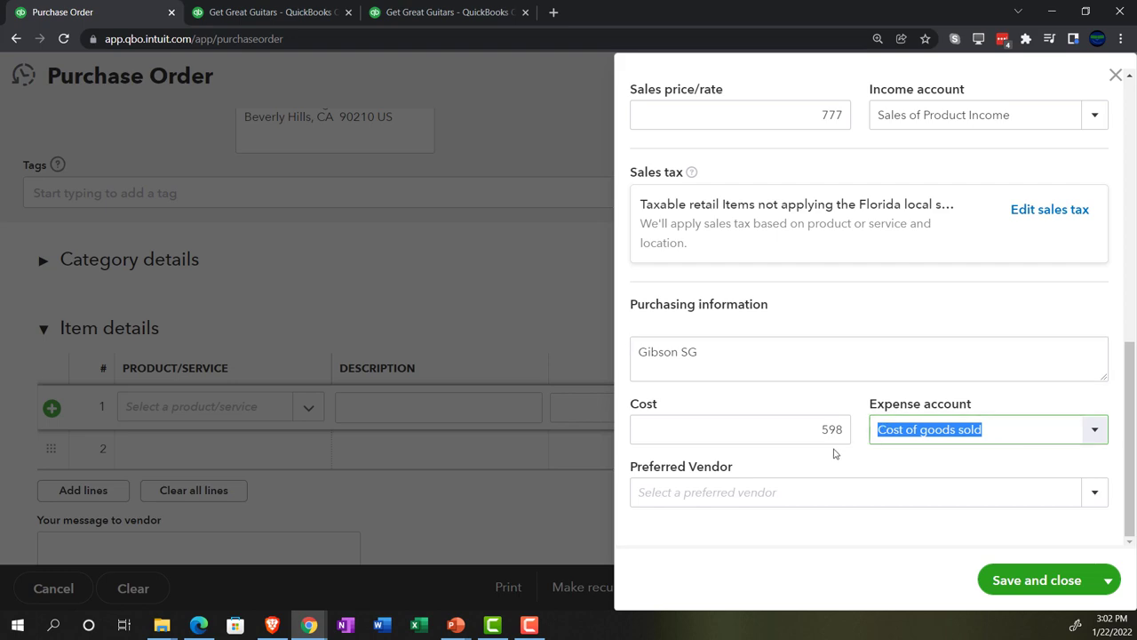
Step: Set Gibson USA as the GSB item's preferred vendor and try to save the item
{"action": "left_click", "coordinate": [979, 495]}
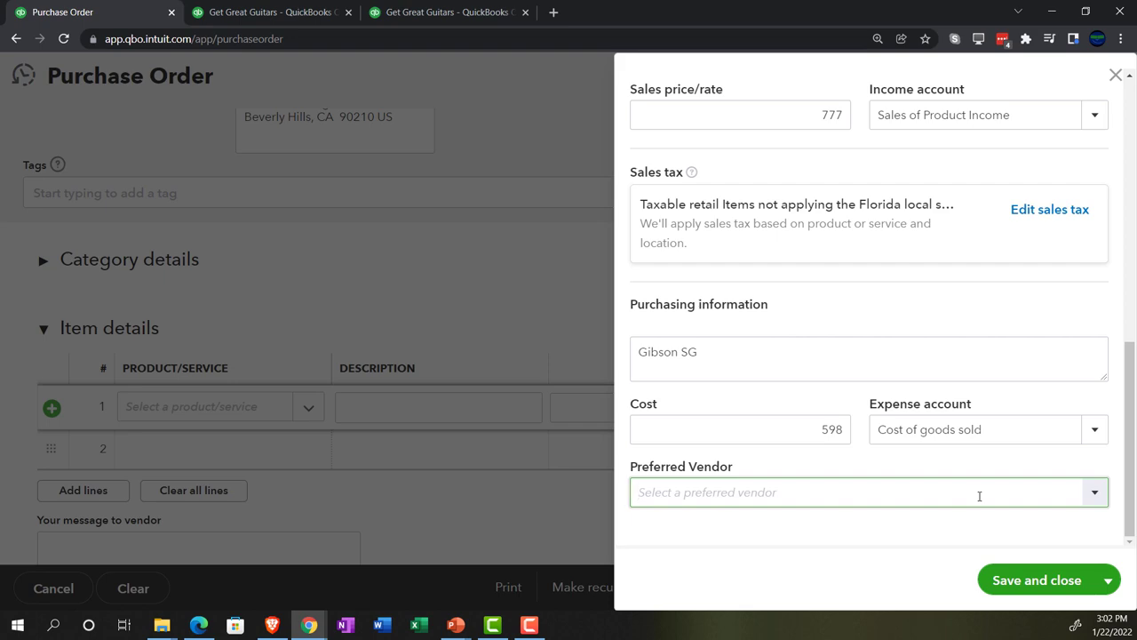
{"action": "type", "text": "Gibson USA"}
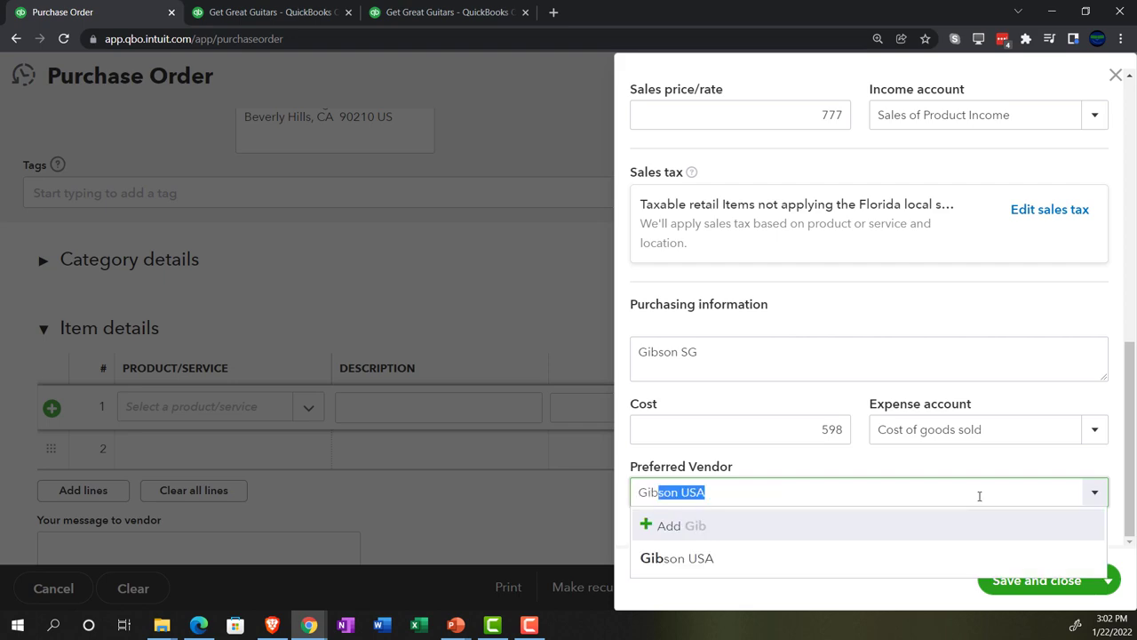
{"action": "key", "text": "Tab"}
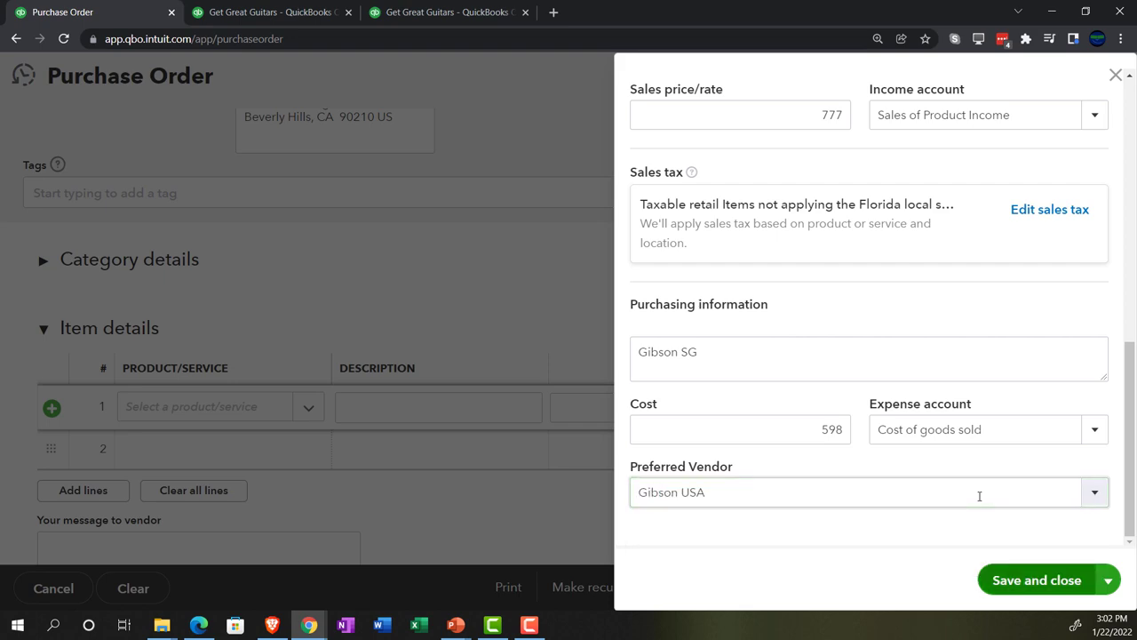
{"action": "left_click", "coordinate": [1013, 582]}
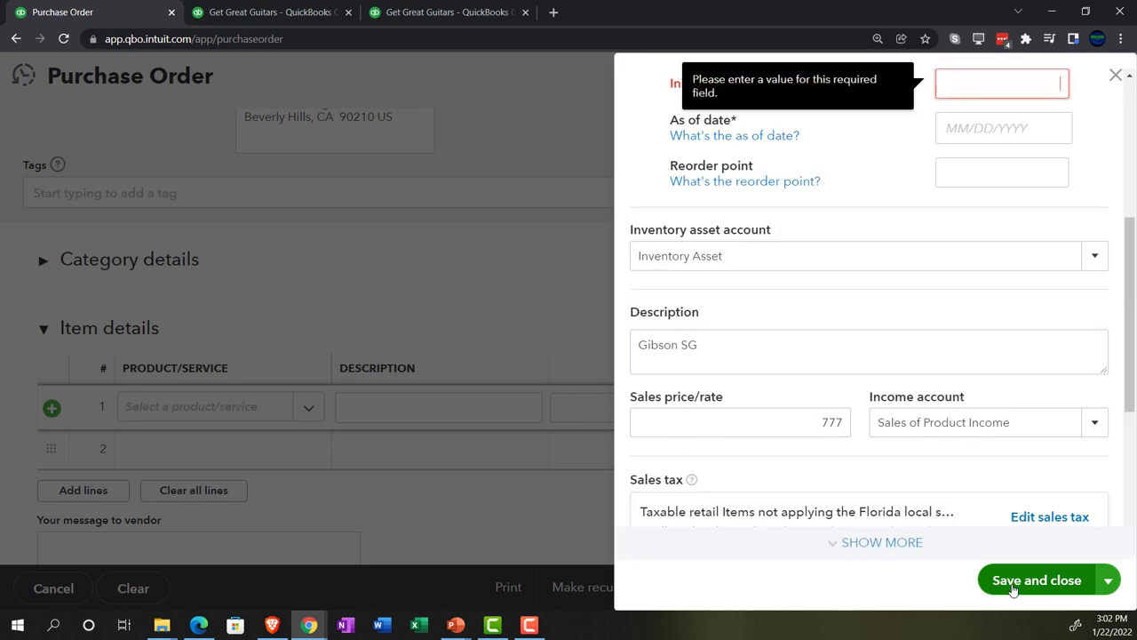
Step: Set the GSB item's initial quantity on hand to 0 and as of date to 01/01/2022, then save and close it
{"action": "scroll", "coordinate": [797, 447], "scroll_direction": "up", "scroll_amount": 2}
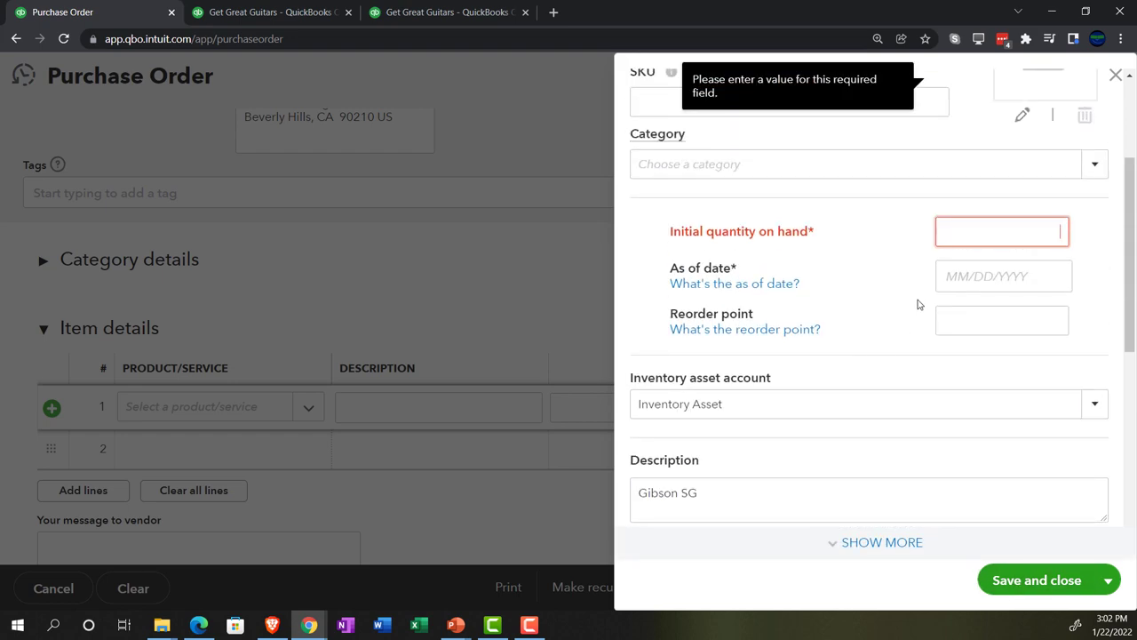
{"action": "left_click", "coordinate": [978, 231]}
{"action": "type", "text": "0"}
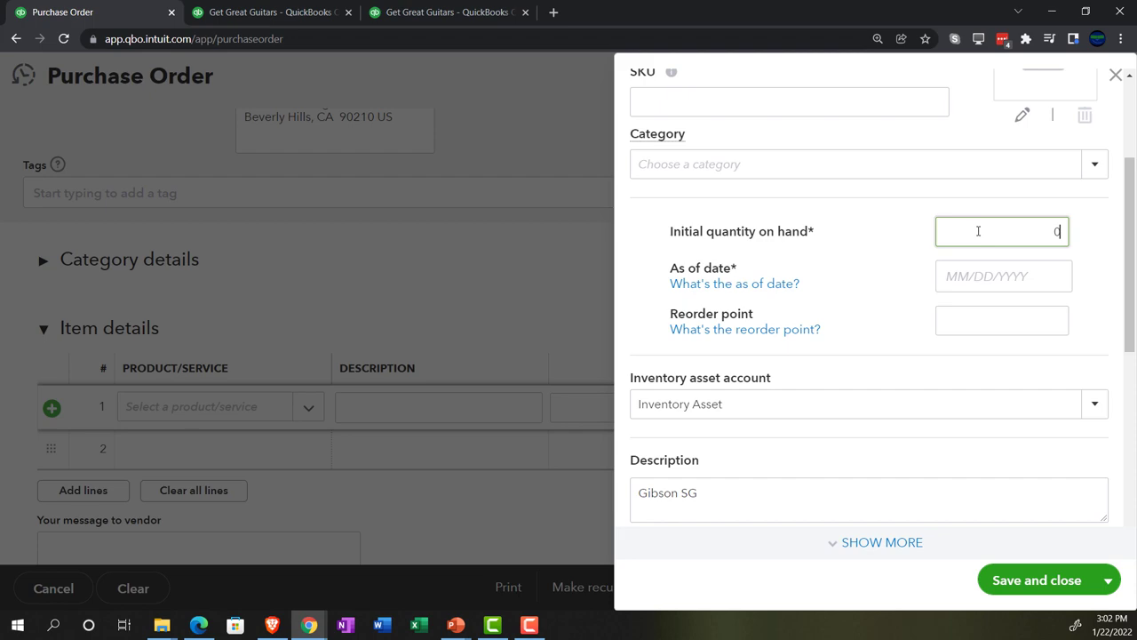
{"action": "key", "text": "Tab"}
{"action": "left_click", "coordinate": [1010, 275]}
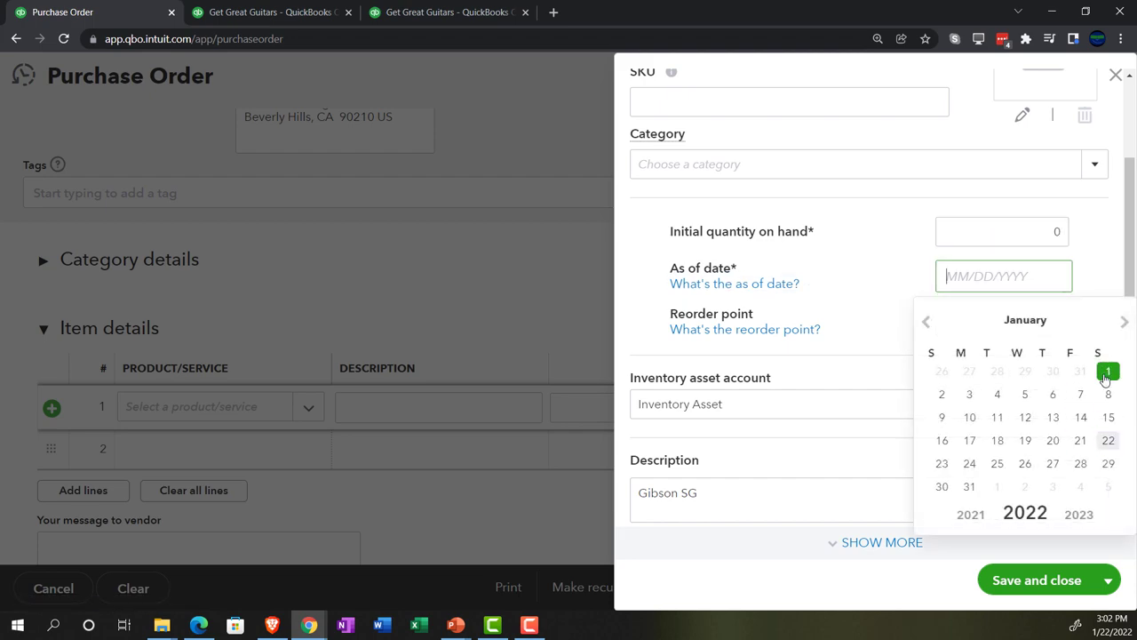
{"action": "left_click", "coordinate": [1108, 371]}
{"action": "scroll", "coordinate": [913, 382], "scroll_direction": "down", "scroll_amount": 1}
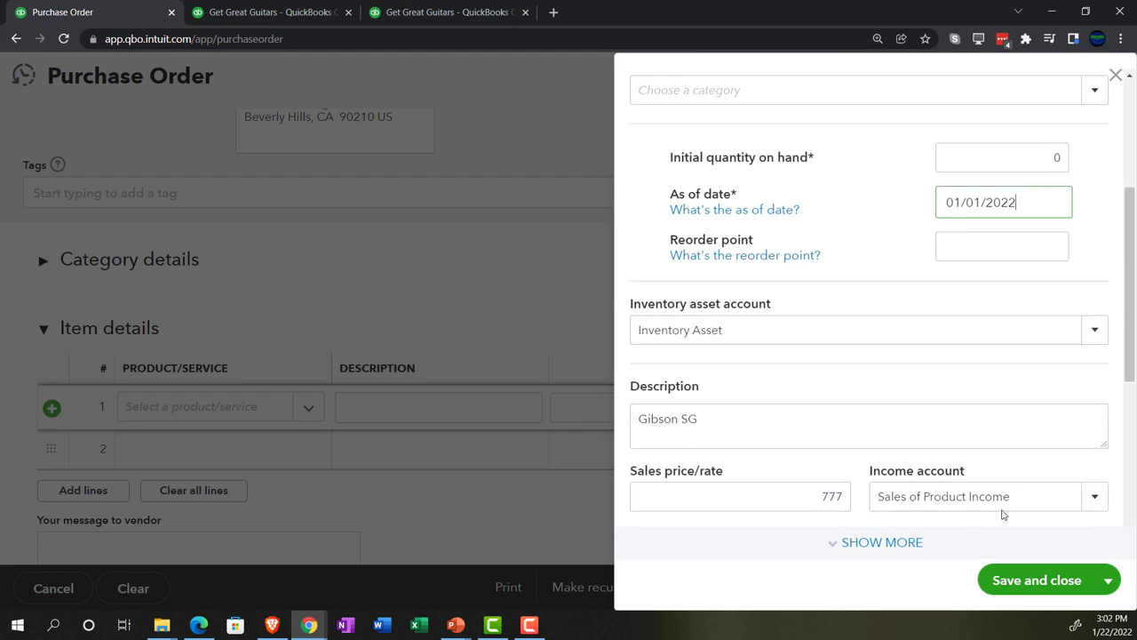
{"action": "left_click", "coordinate": [1044, 579]}
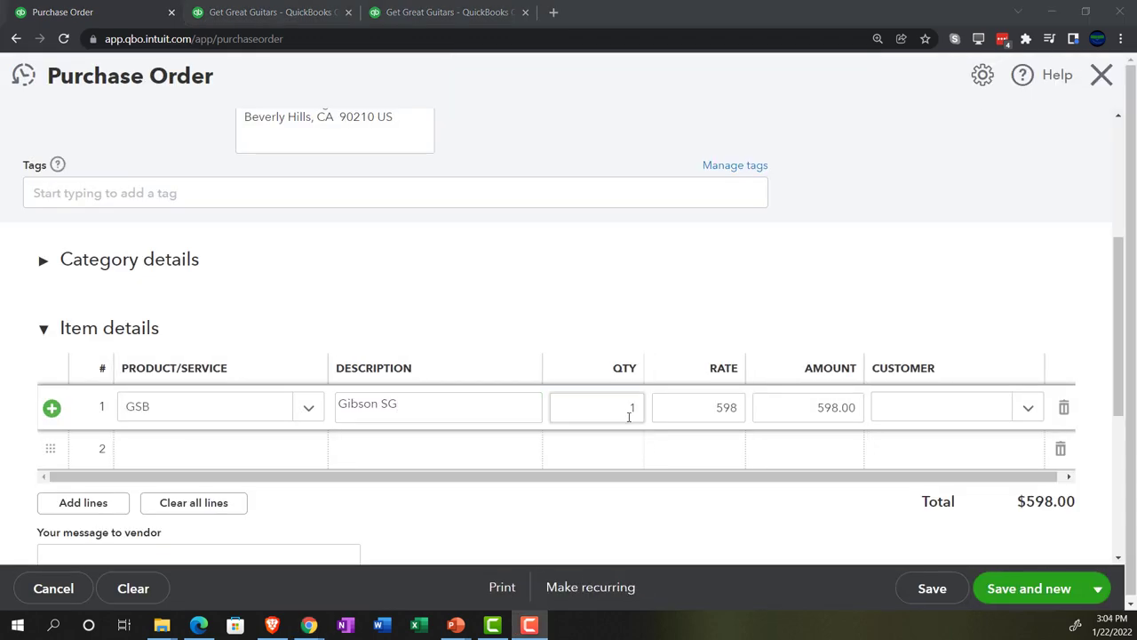
Step: Set the quantity of the GSB line on the purchase order to 10, keeping its rate
{"action": "left_click", "coordinate": [632, 409]}
{"action": "type", "text": "10"}
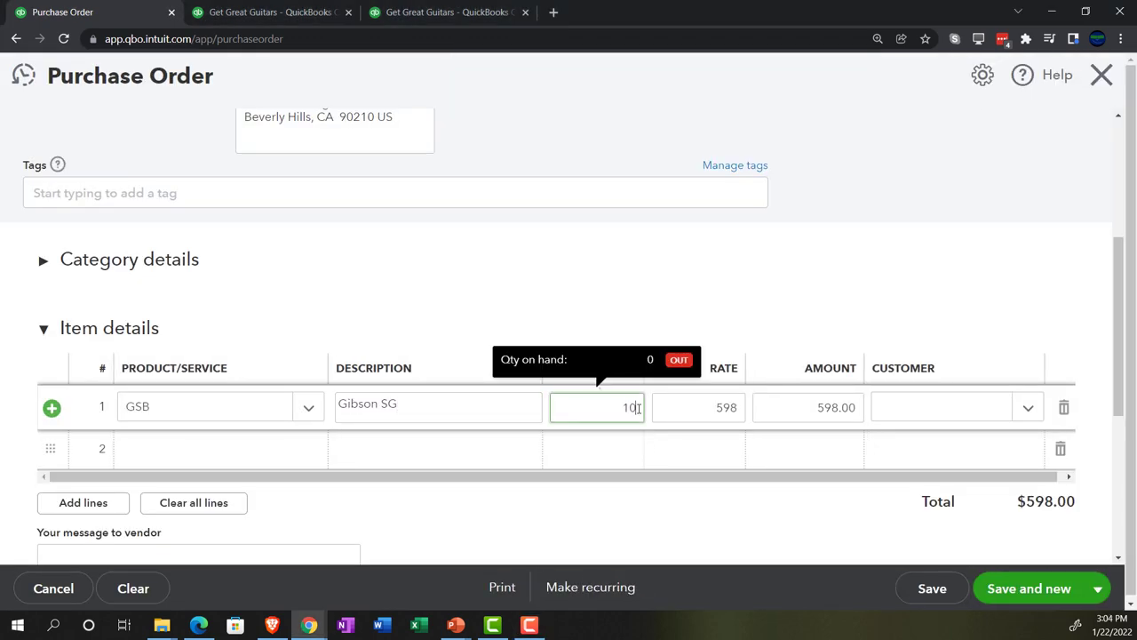
{"action": "key", "text": "Tab"}
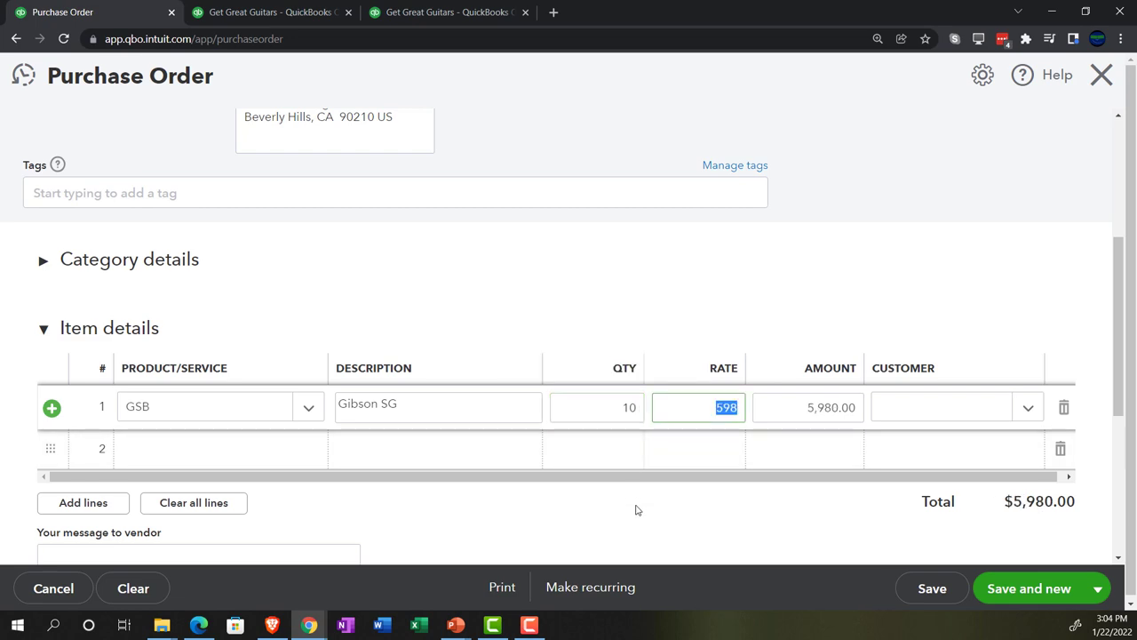
{"action": "key", "text": "Tab"}
{"action": "key", "text": "Tab"}
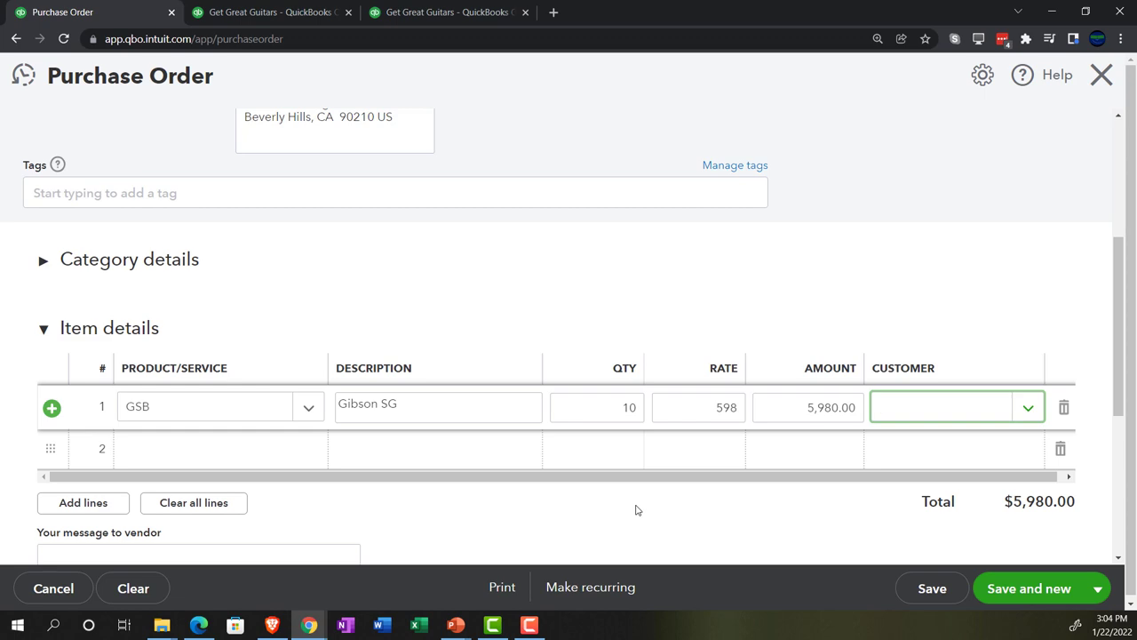
Step: Add Music Stuff Store as a new customer and assign it to the GSB line
{"action": "type", "text": "M"}
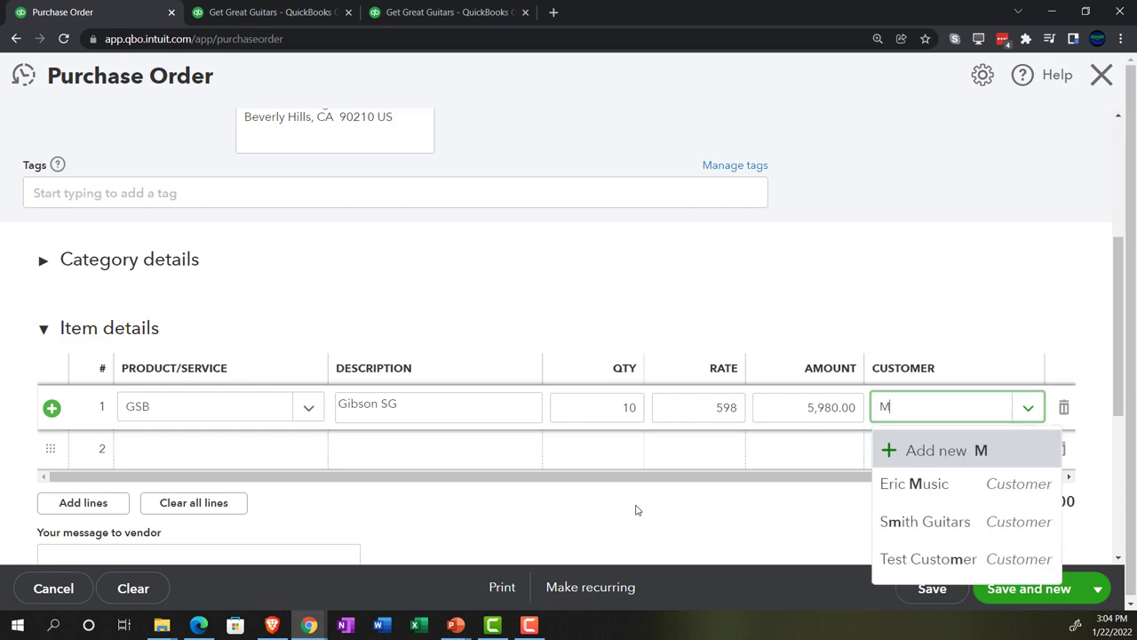
{"action": "type", "text": "usic Stoff"}
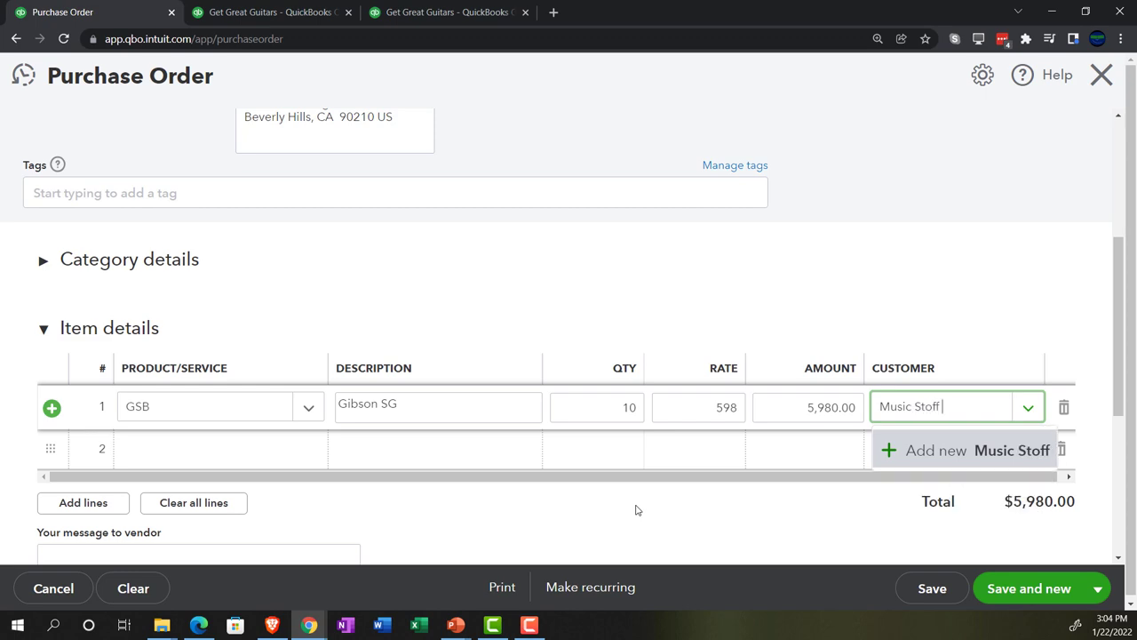
{"action": "key", "text": "BackSpace"}
{"action": "key", "text": "BackSpace"}
{"action": "key", "text": "BackSpace"}
{"action": "type", "text": "uff Store"}
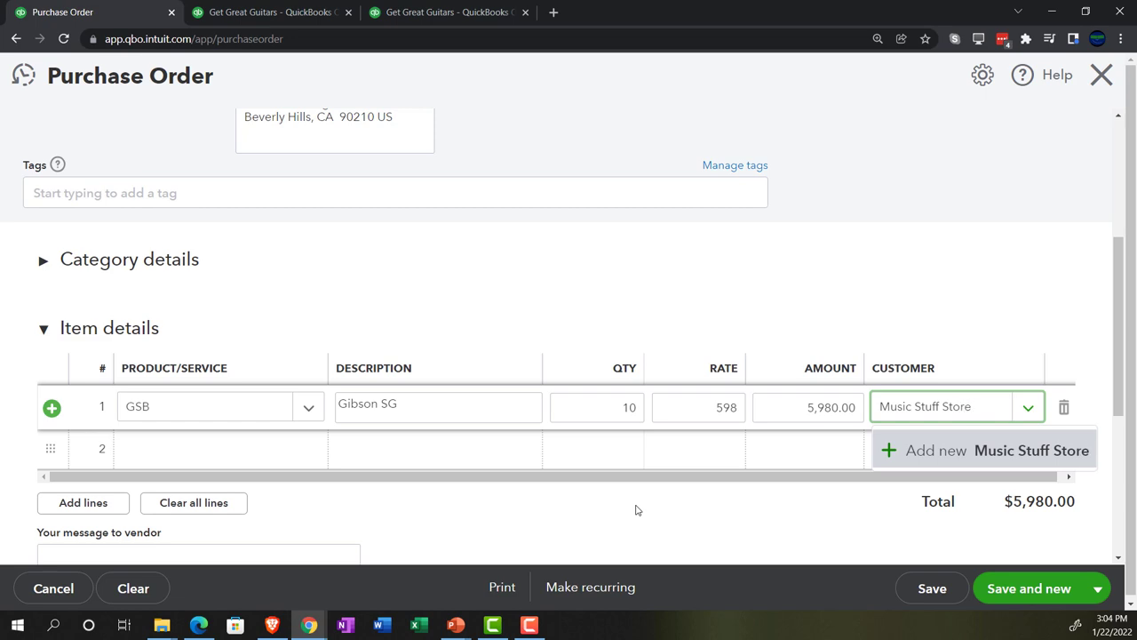
{"action": "key", "text": "Return"}
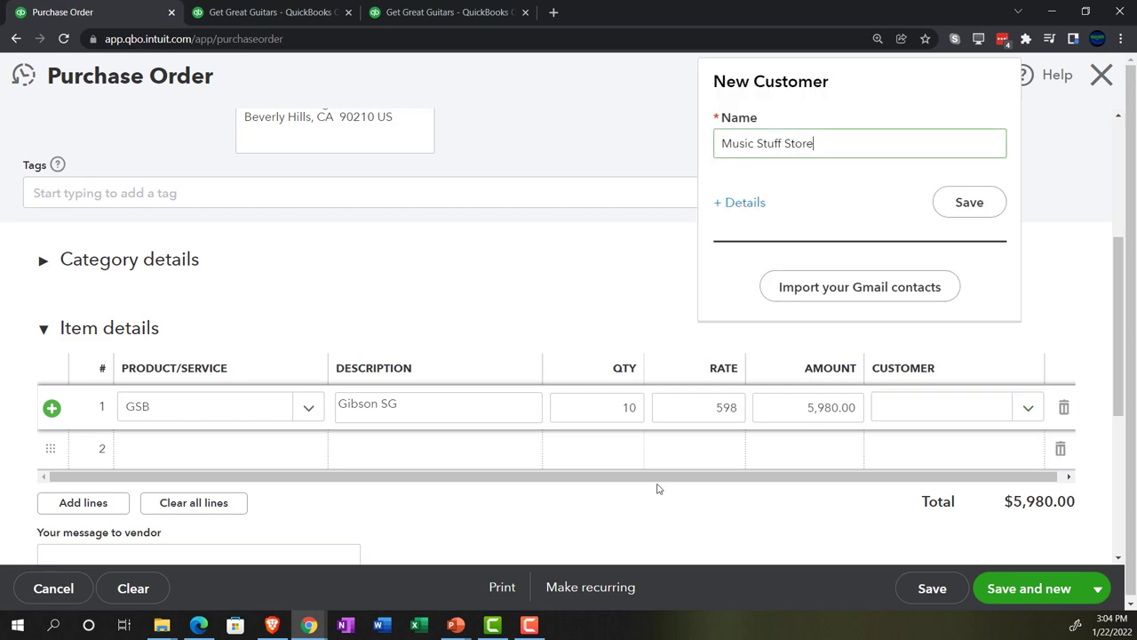
{"action": "left_click", "coordinate": [947, 219]}
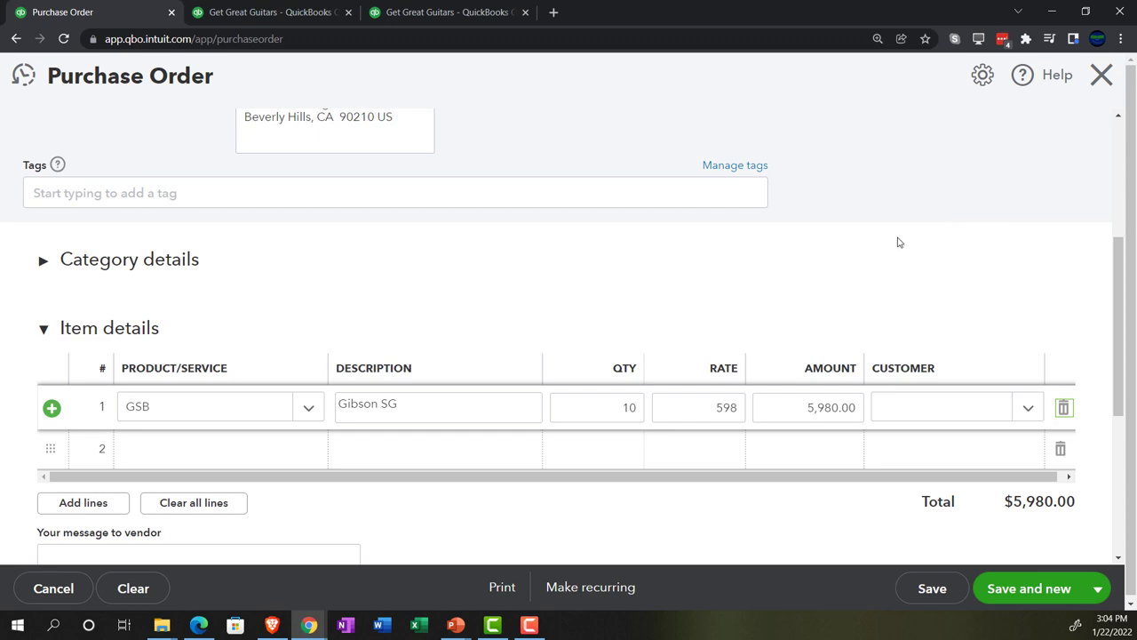
Step: Save and close the Gibson USA purchase order
{"action": "scroll", "coordinate": [589, 373], "scroll_direction": "down", "scroll_amount": 1}
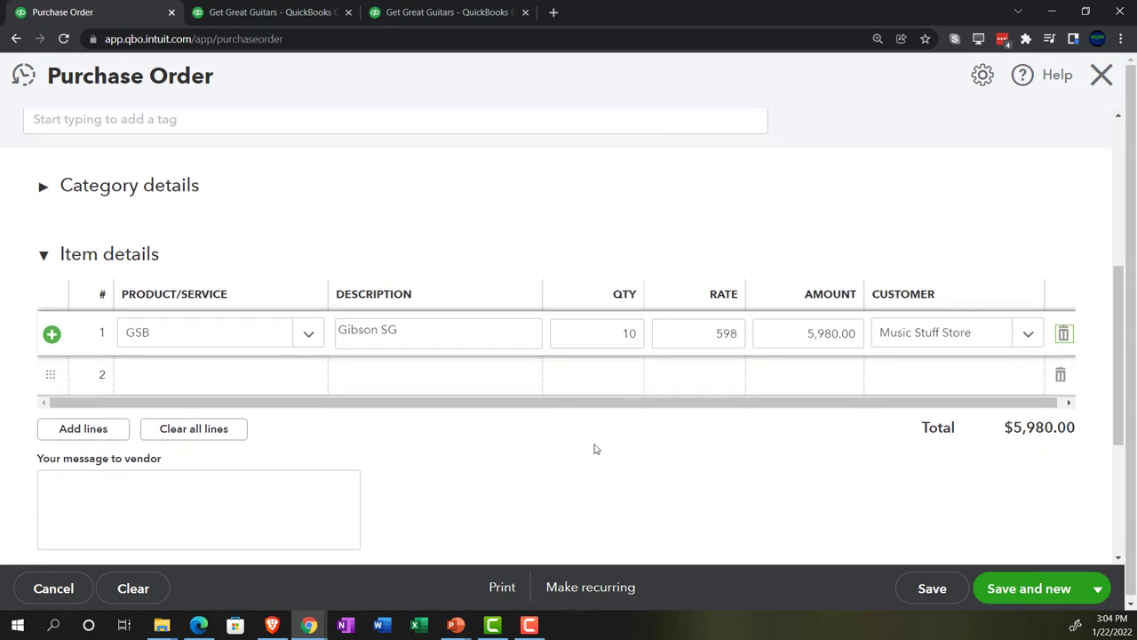
{"action": "key", "text": "Tab"}
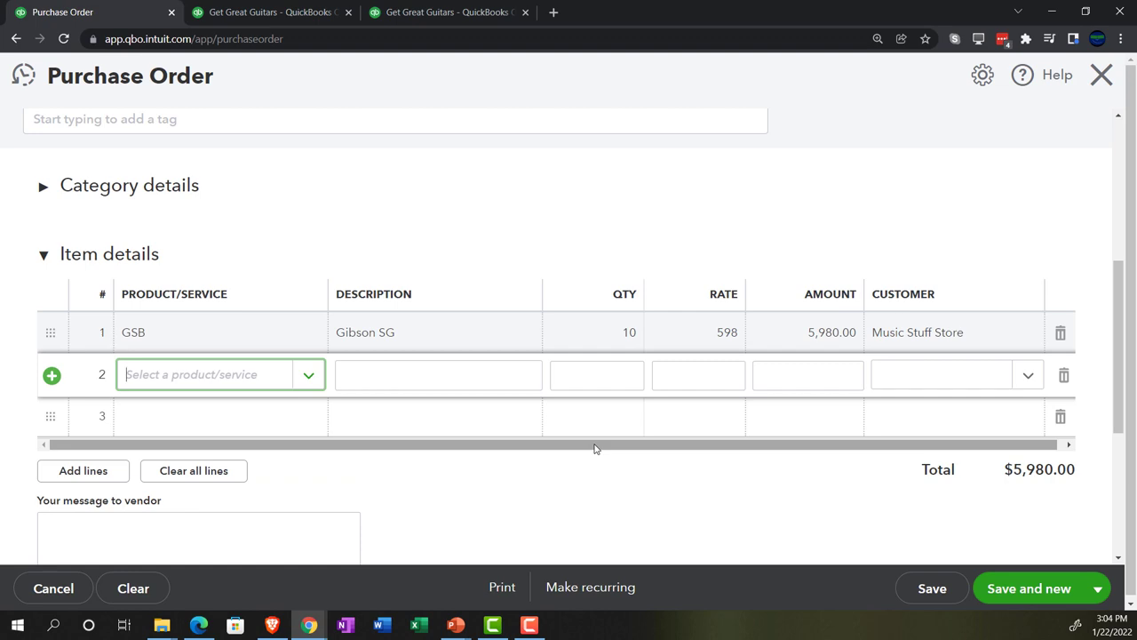
{"action": "left_click", "coordinate": [1099, 589]}
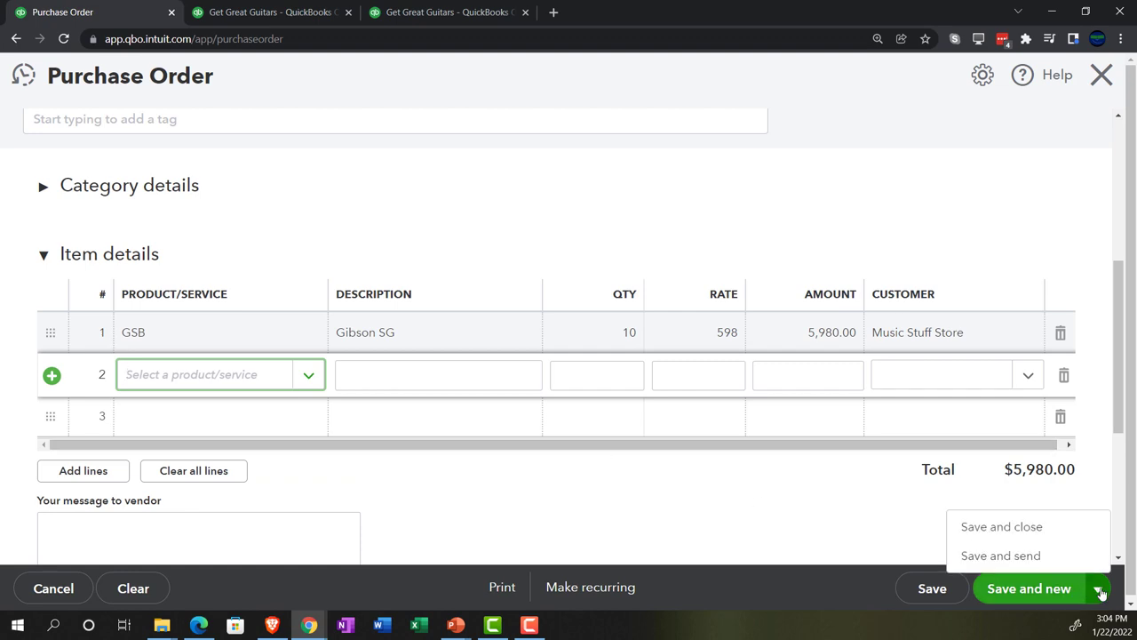
{"action": "left_click", "coordinate": [1001, 527]}
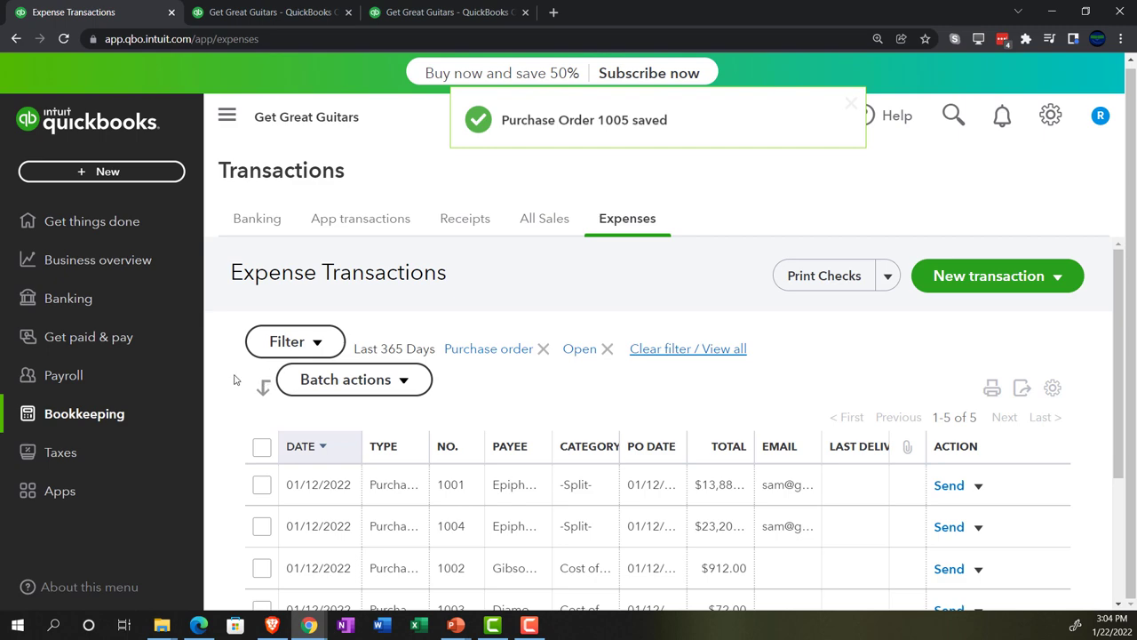
Step: Open the Get Great Guitars Vendors page and compare its navigation with the Sample Company's Expenses section in Microsoft Edge
{"action": "left_click", "coordinate": [100, 342]}
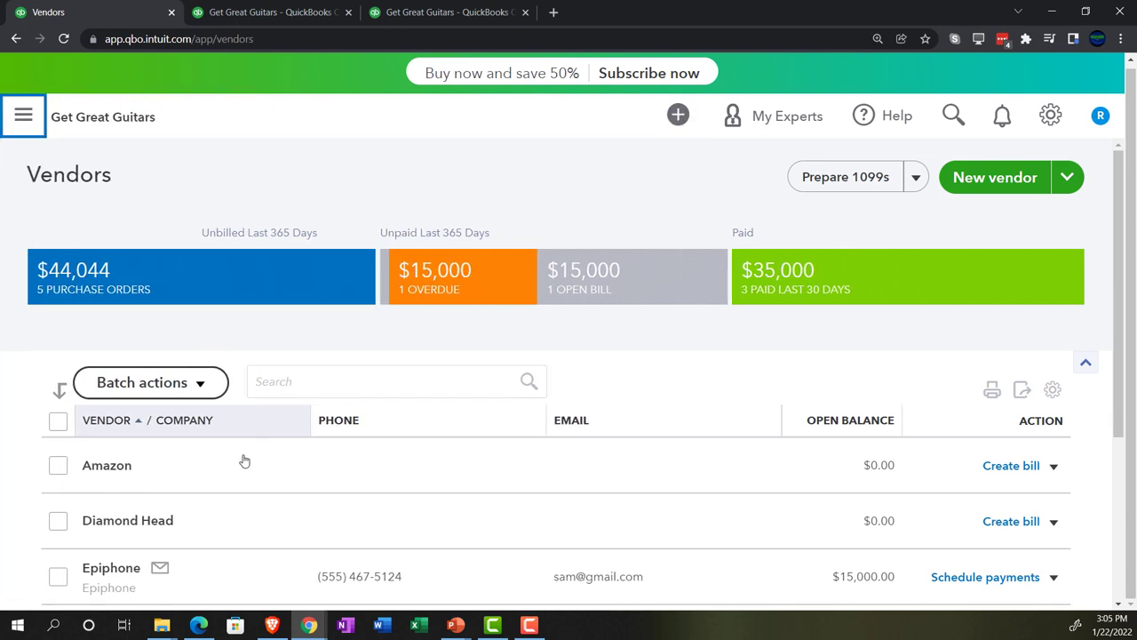
{"action": "left_click", "coordinate": [197, 625]}
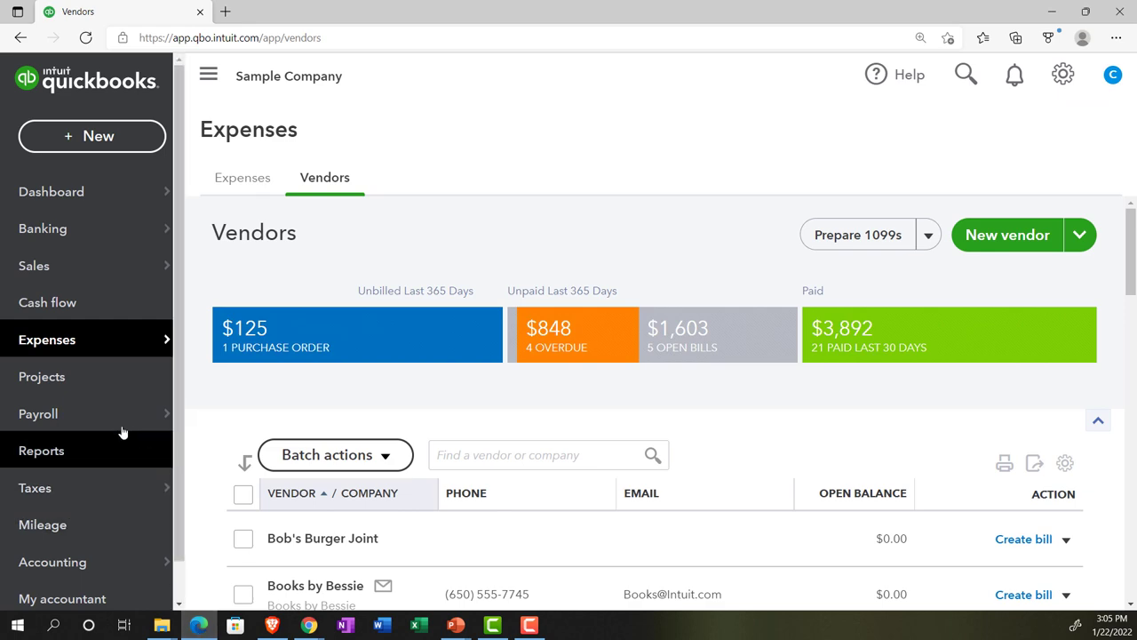
{"action": "left_click", "coordinate": [62, 347]}
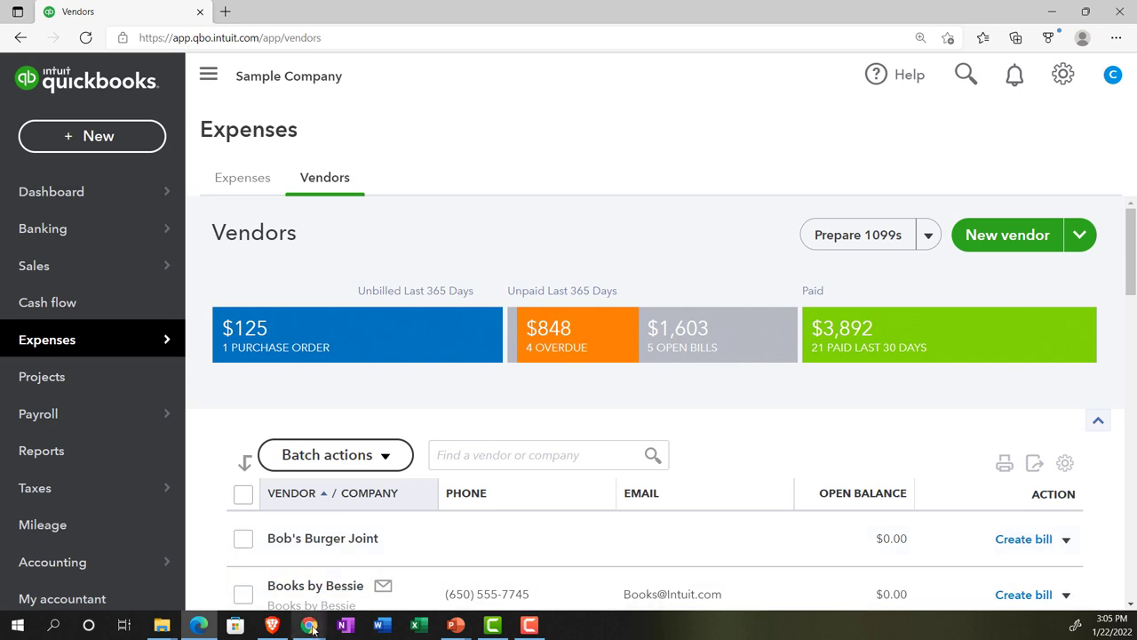
{"action": "mouse_move", "coordinate": [308, 624]}
{"action": "left_click", "coordinate": [258, 566]}
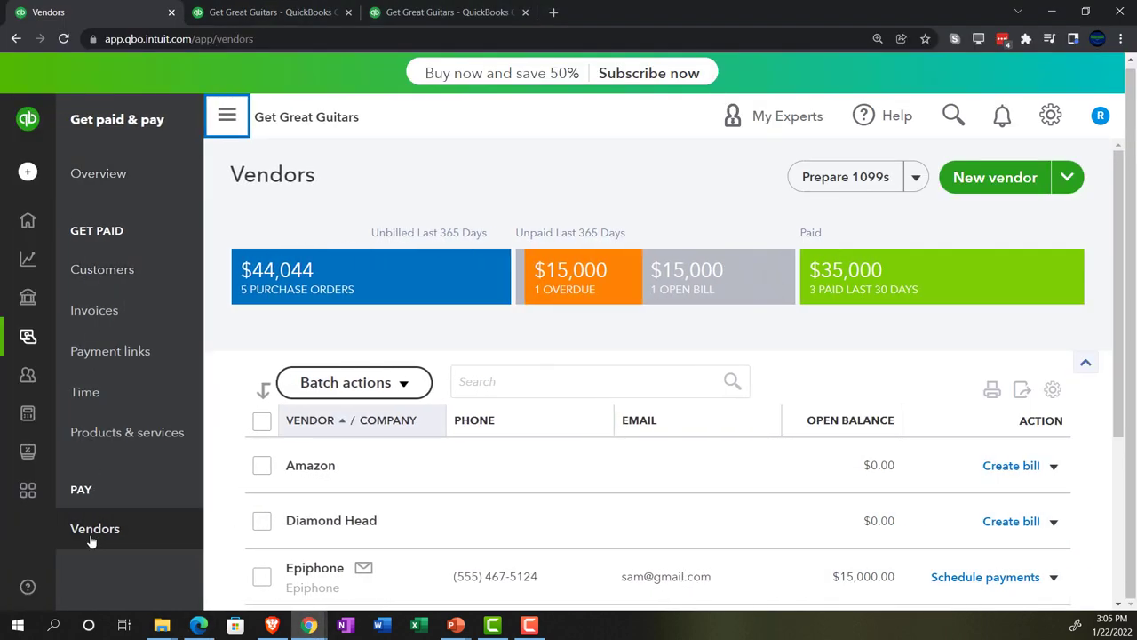
{"action": "left_click", "coordinate": [227, 117]}
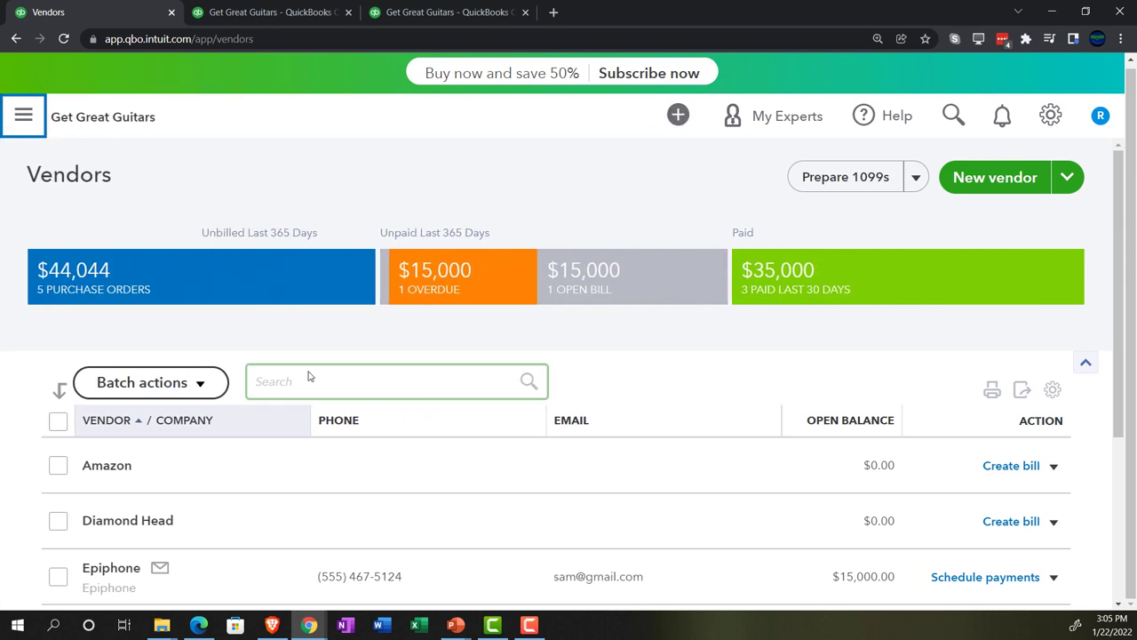
Step: Open the Diamond Head vendor record and review its transaction list for the purchase order
{"action": "scroll", "coordinate": [308, 373], "scroll_direction": "down", "scroll_amount": 2}
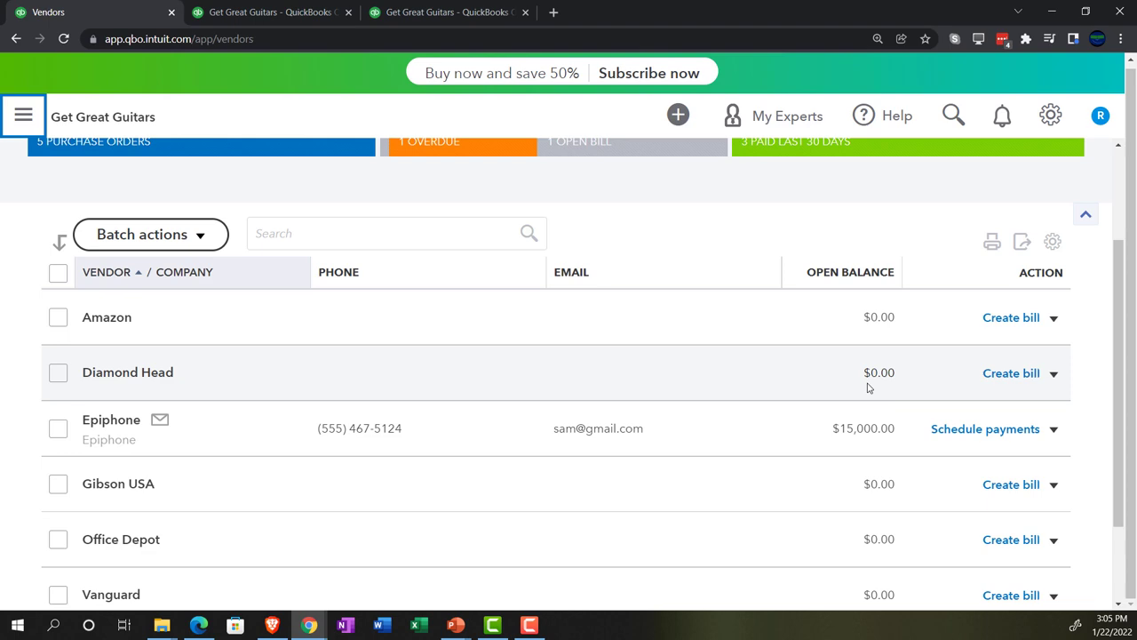
{"action": "left_click", "coordinate": [195, 378]}
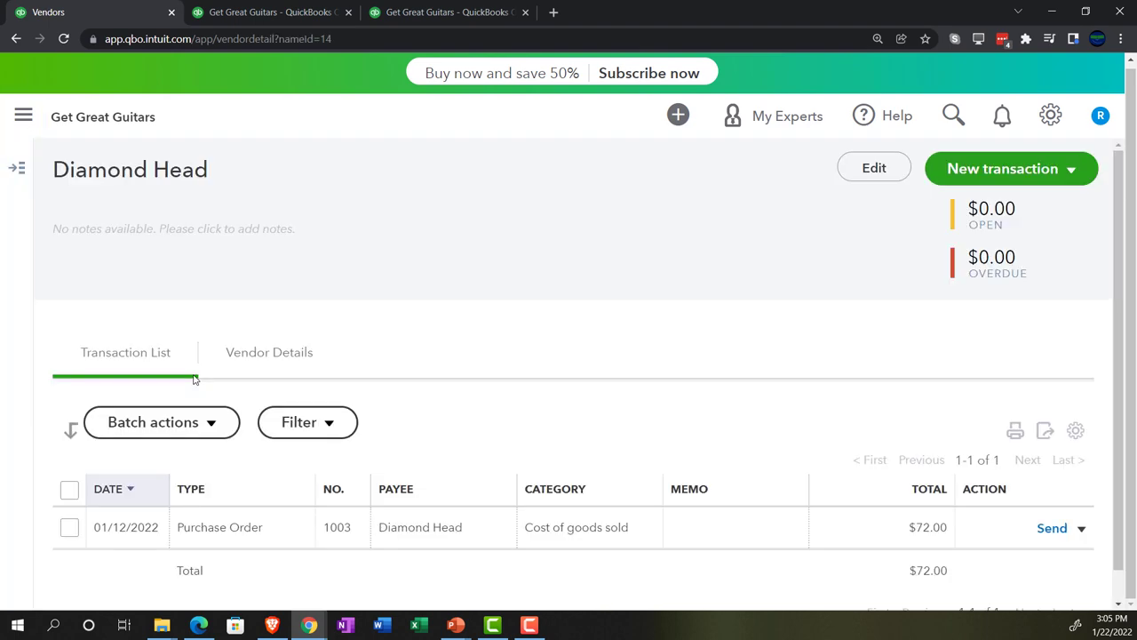
{"action": "scroll", "coordinate": [225, 460], "scroll_direction": "down", "scroll_amount": 1}
{"action": "scroll", "coordinate": [222, 435], "scroll_direction": "up", "scroll_amount": 1}
Step: Expand the vendor list beside the record and review the purchase orders in Gibson USA's and Epiphone's transaction lists
{"action": "left_click", "coordinate": [18, 169]}
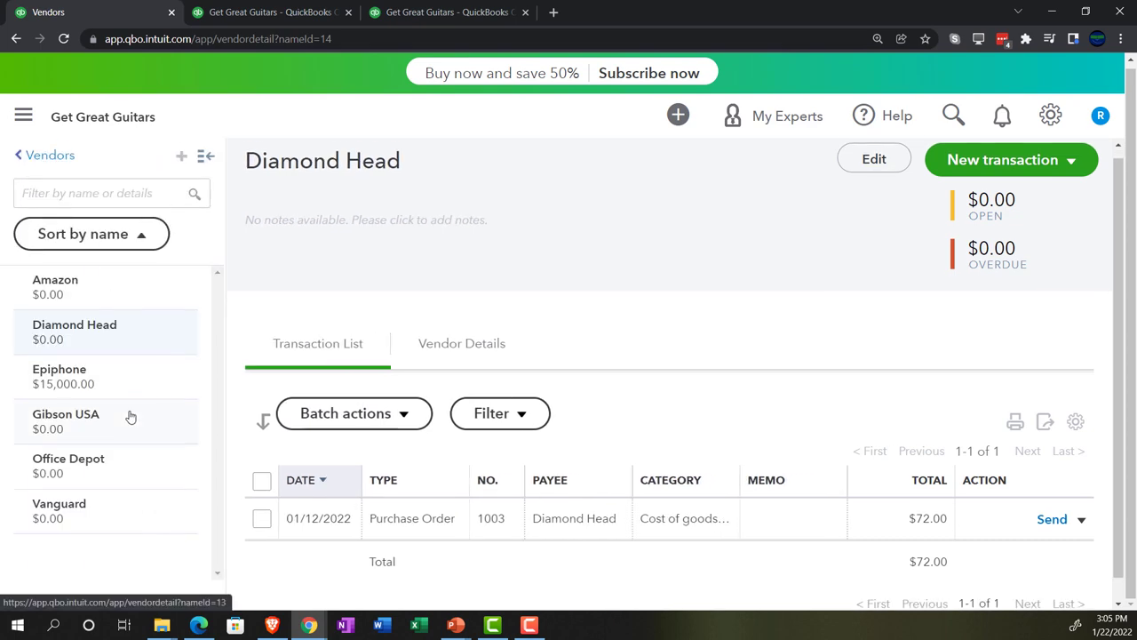
{"action": "scroll", "coordinate": [116, 410], "scroll_direction": "down", "scroll_amount": 1}
{"action": "left_click", "coordinate": [109, 406]}
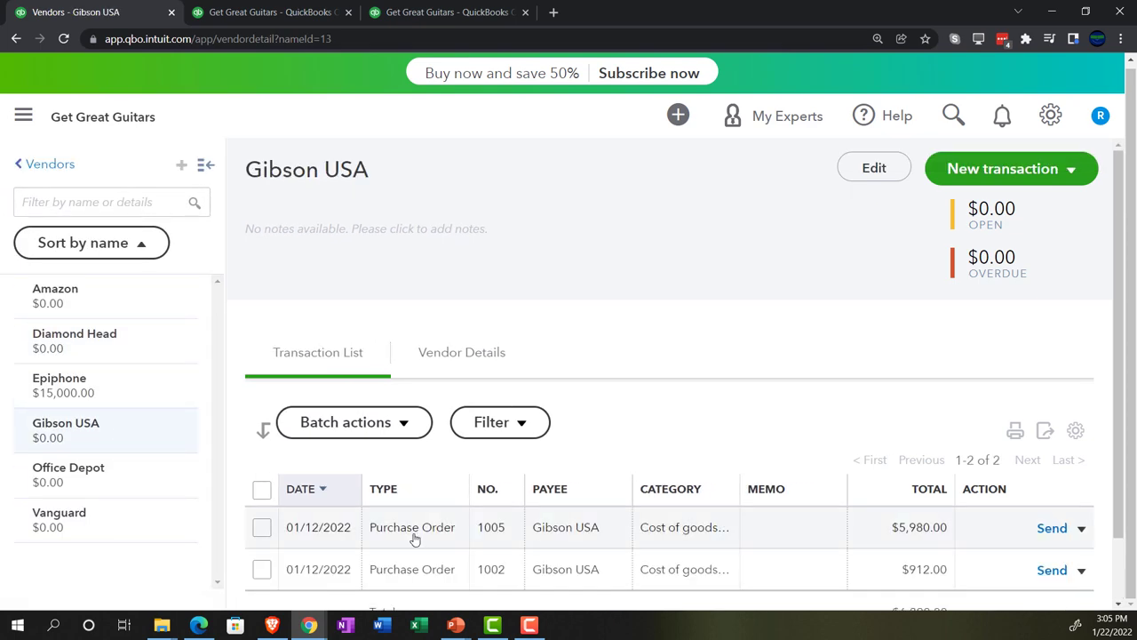
{"action": "scroll", "coordinate": [414, 538], "scroll_direction": "down", "scroll_amount": 1}
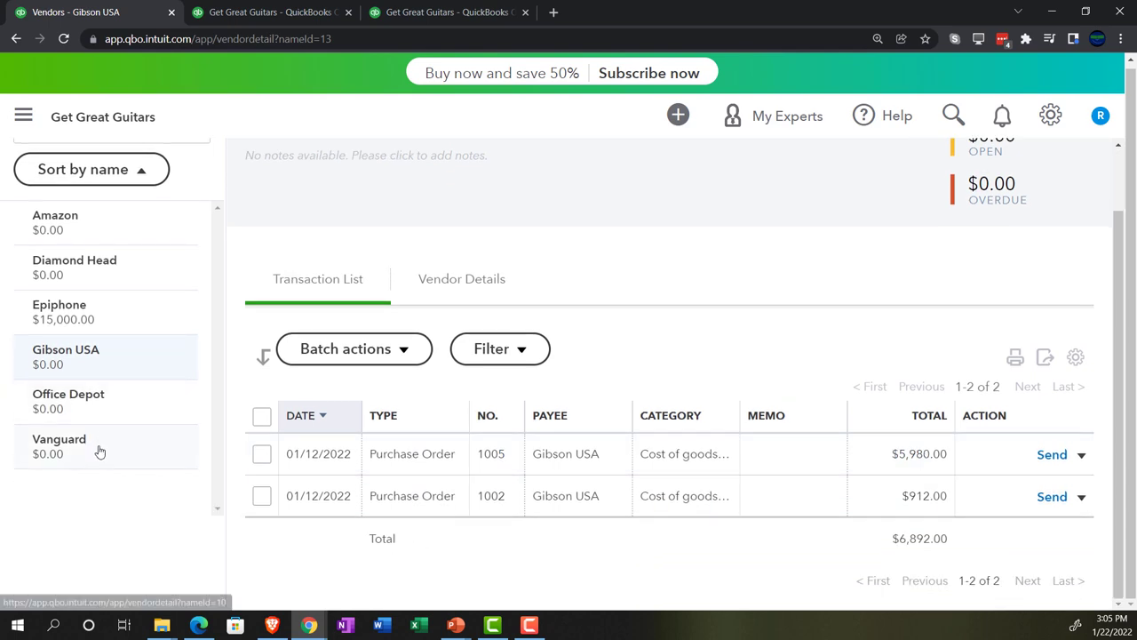
{"action": "scroll", "coordinate": [100, 452], "scroll_direction": "up", "scroll_amount": 1}
{"action": "left_click", "coordinate": [78, 391]}
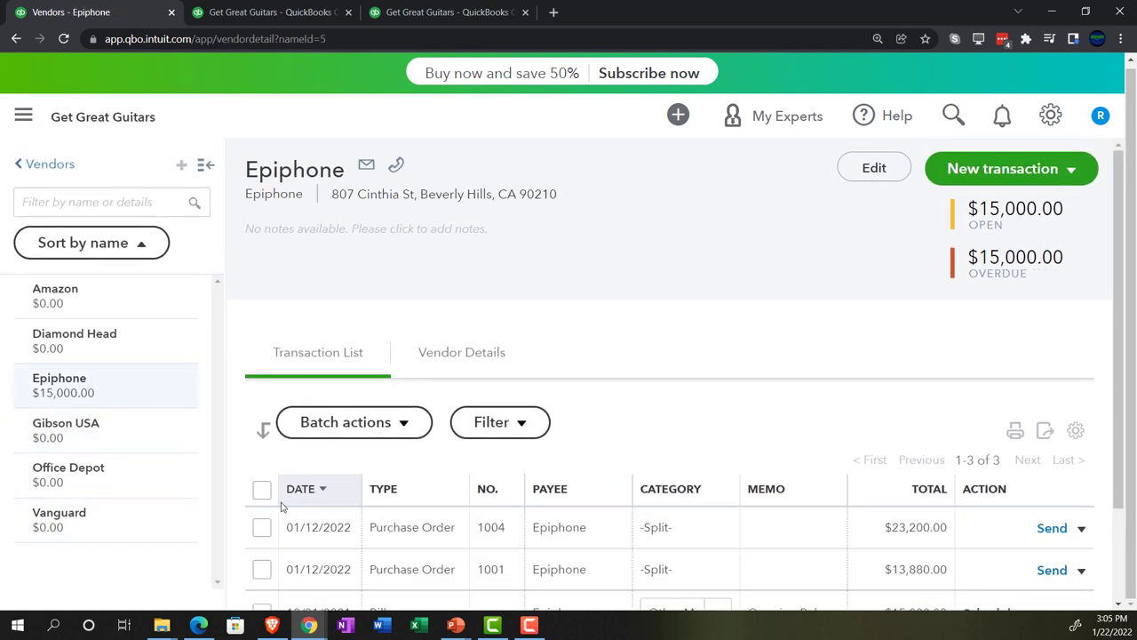
{"action": "scroll", "coordinate": [286, 480], "scroll_direction": "down", "scroll_amount": 1}
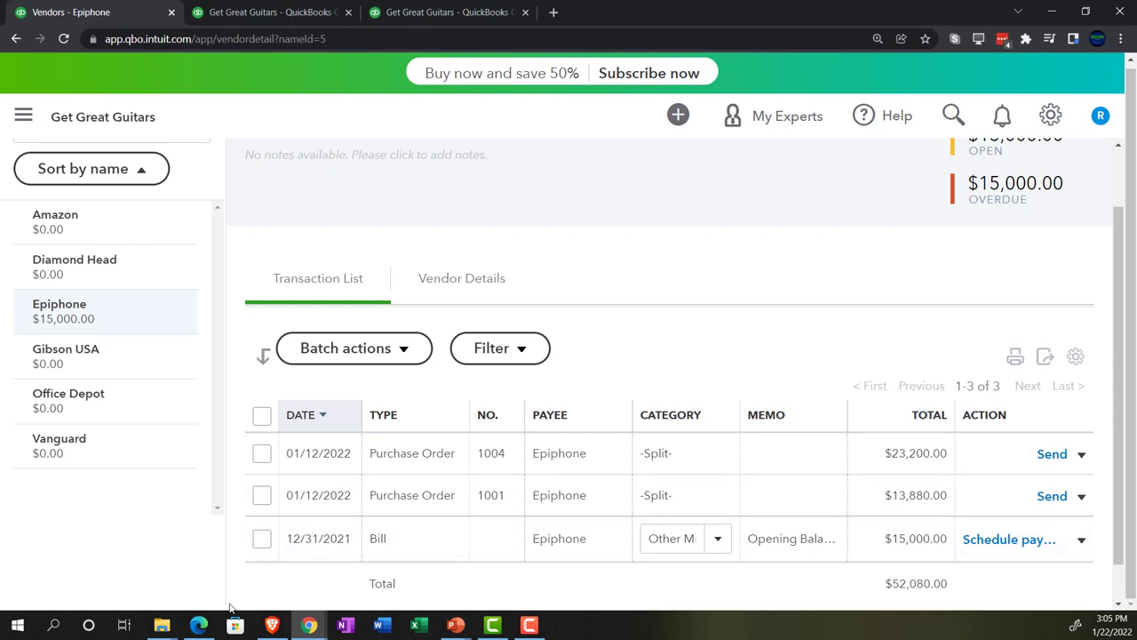
Step: Switch to Microsoft Edge and show the Sample Company's expense transactions
{"action": "left_click", "coordinate": [201, 625]}
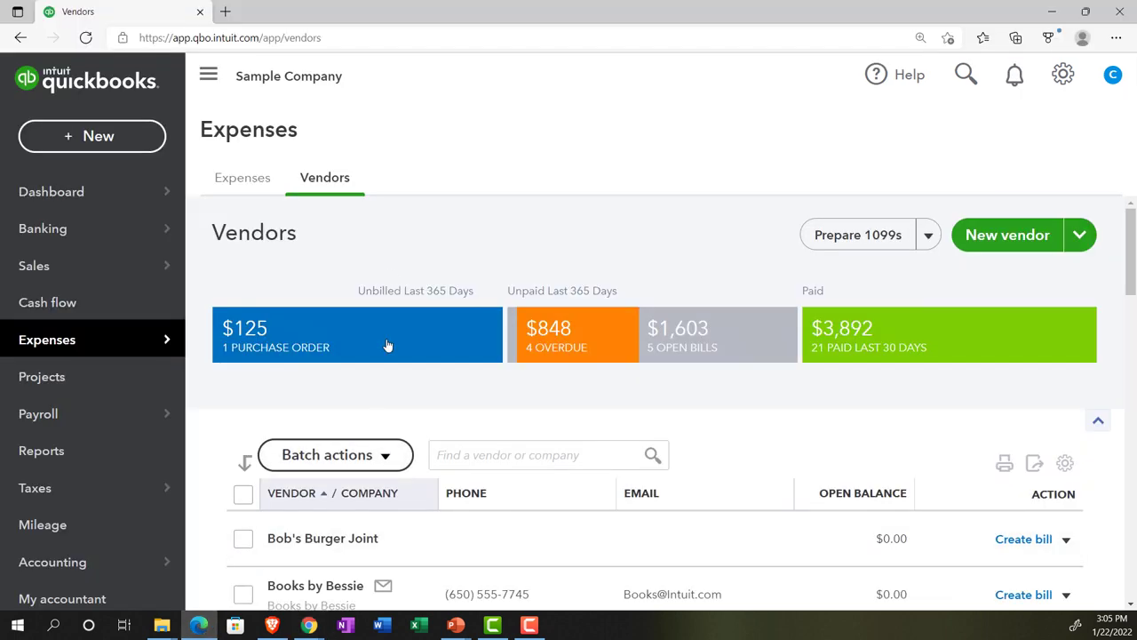
{"action": "left_click", "coordinate": [246, 180]}
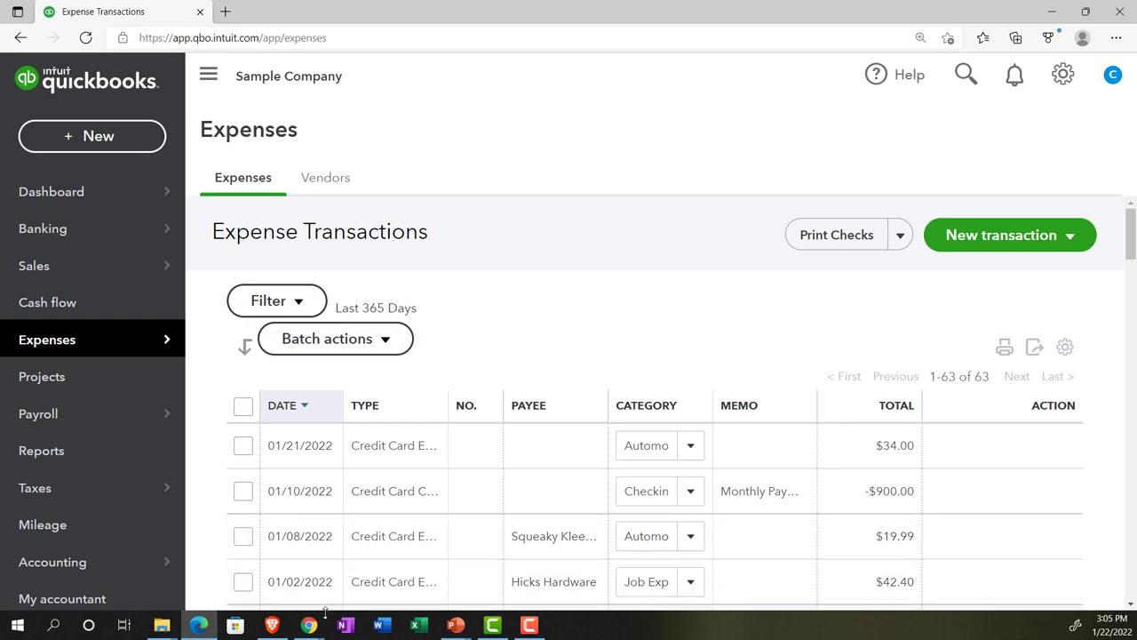
Step: Switch to Chrome and show Get Great Guitars' expense transactions from the Bookkeeping section, with the navigation collapsed
{"action": "mouse_move", "coordinate": [308, 625]}
{"action": "left_click", "coordinate": [255, 573]}
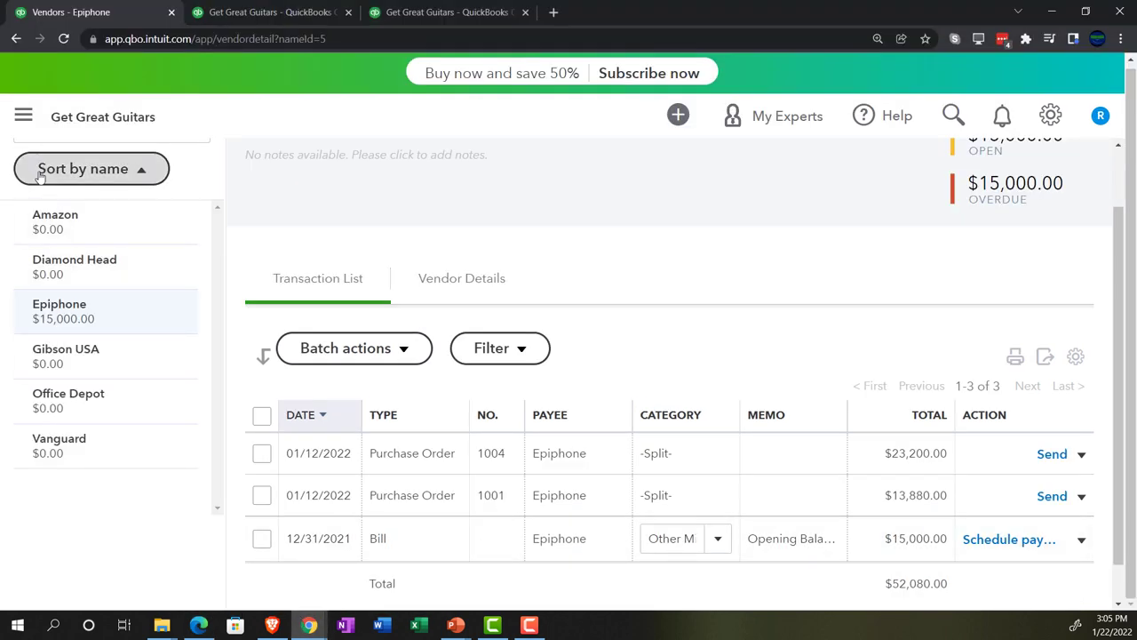
{"action": "left_click", "coordinate": [27, 118]}
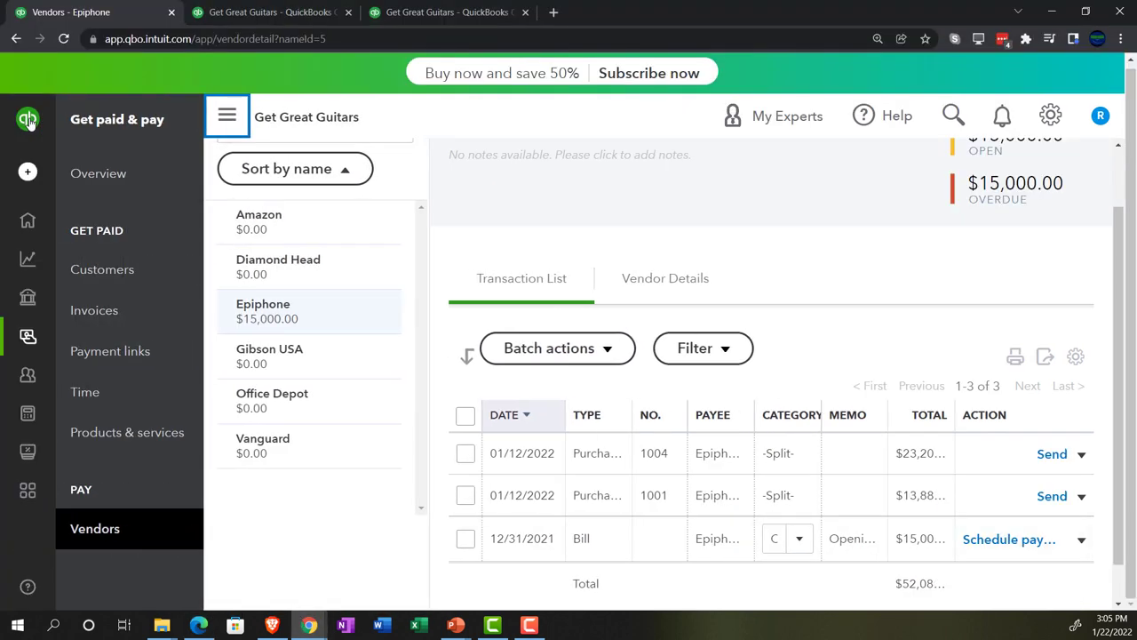
{"action": "mouse_move", "coordinate": [23, 345]}
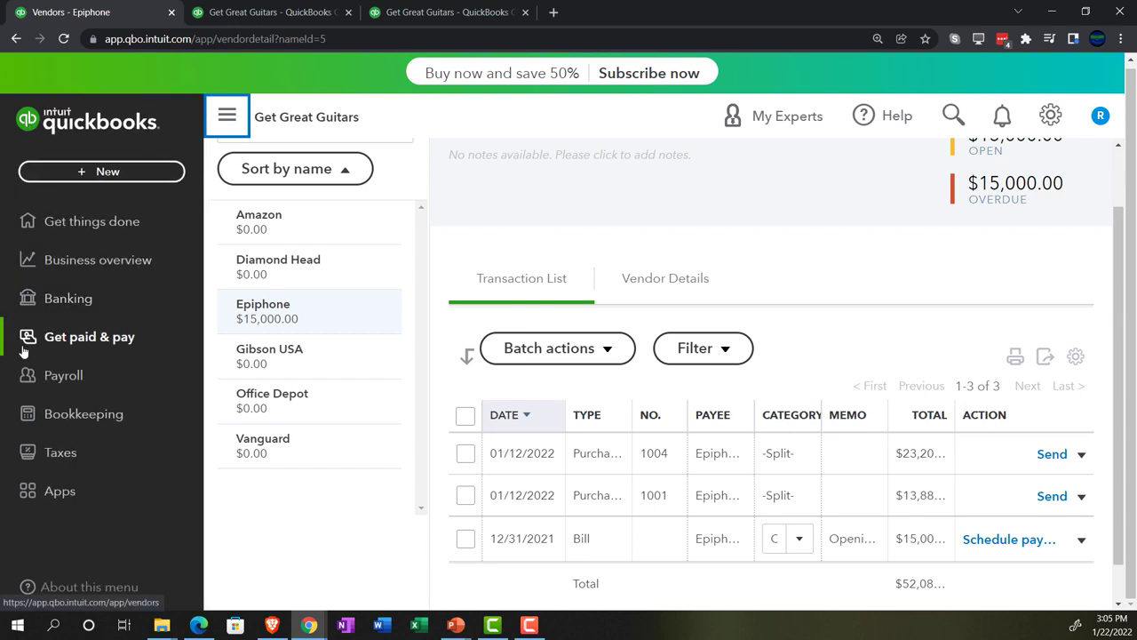
{"action": "left_click", "coordinate": [48, 418]}
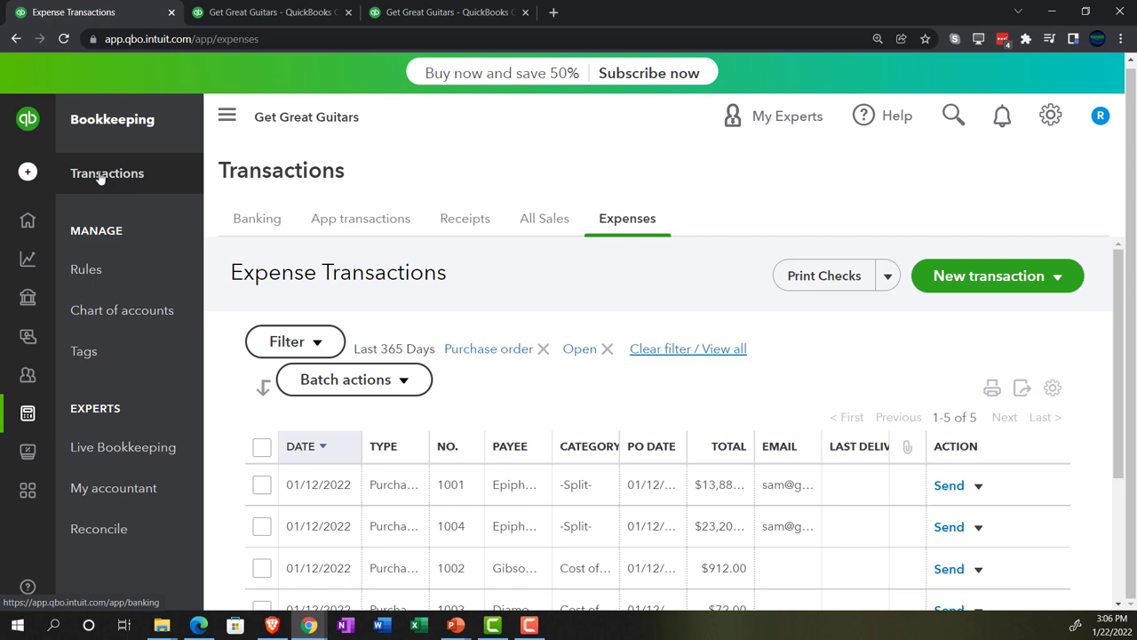
{"action": "left_click", "coordinate": [46, 415]}
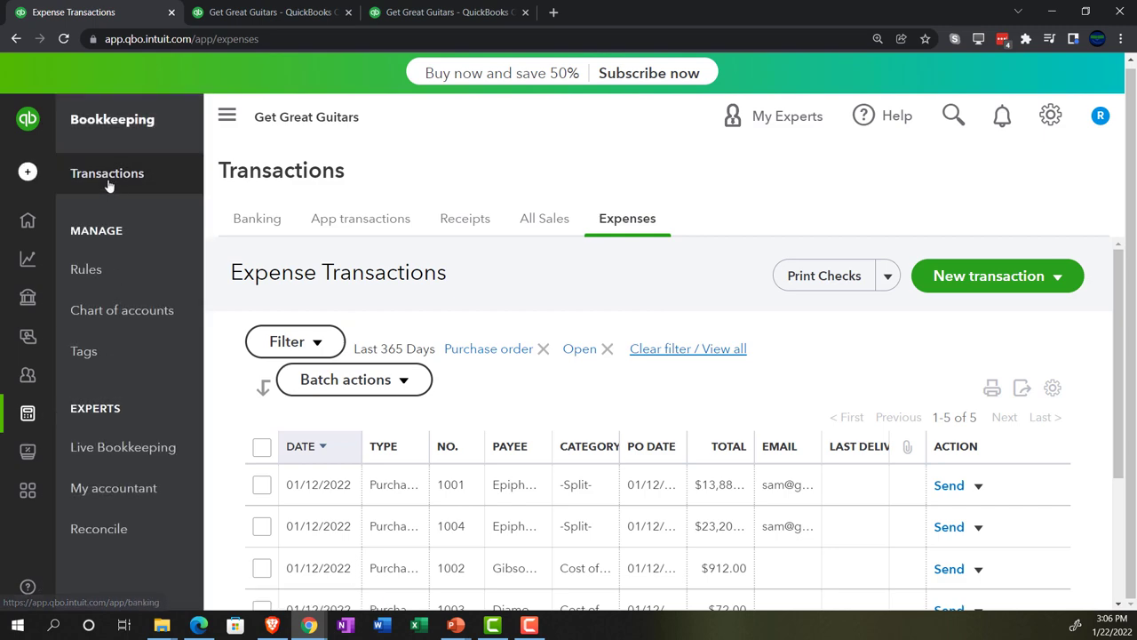
{"action": "left_click", "coordinate": [106, 180]}
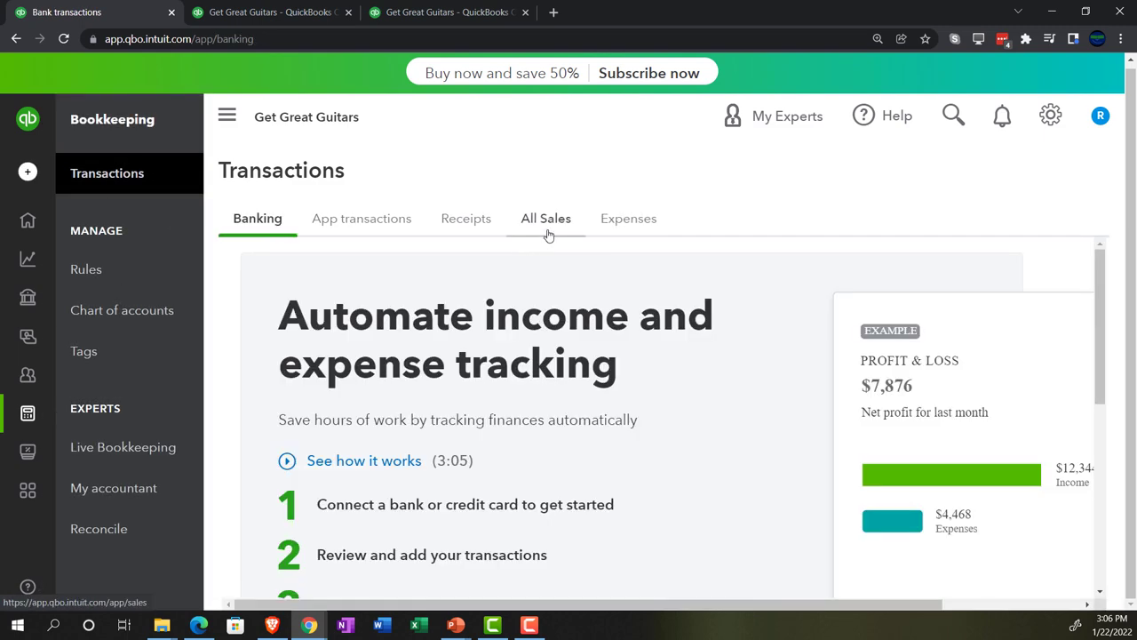
{"action": "left_click", "coordinate": [610, 224]}
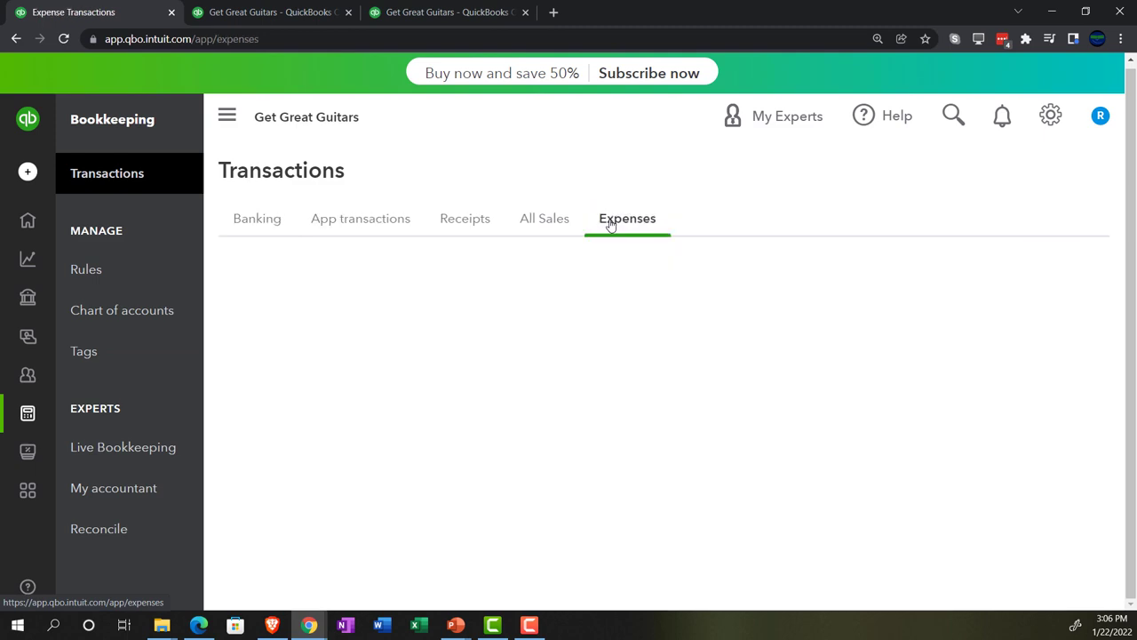
{"action": "left_click", "coordinate": [226, 116]}
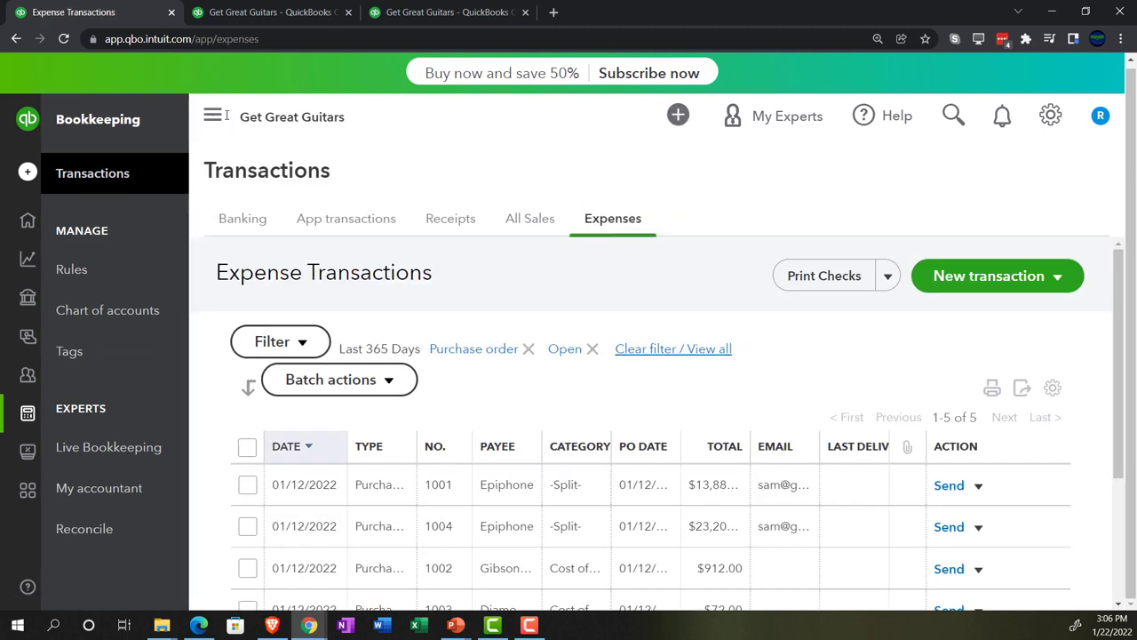
Step: Apply the filter for open purchase orders from the last 365 days and examine the available actions for Epiphone purchase order 1001
{"action": "scroll", "coordinate": [196, 264], "scroll_direction": "down", "scroll_amount": 1}
{"action": "left_click", "coordinate": [116, 271]}
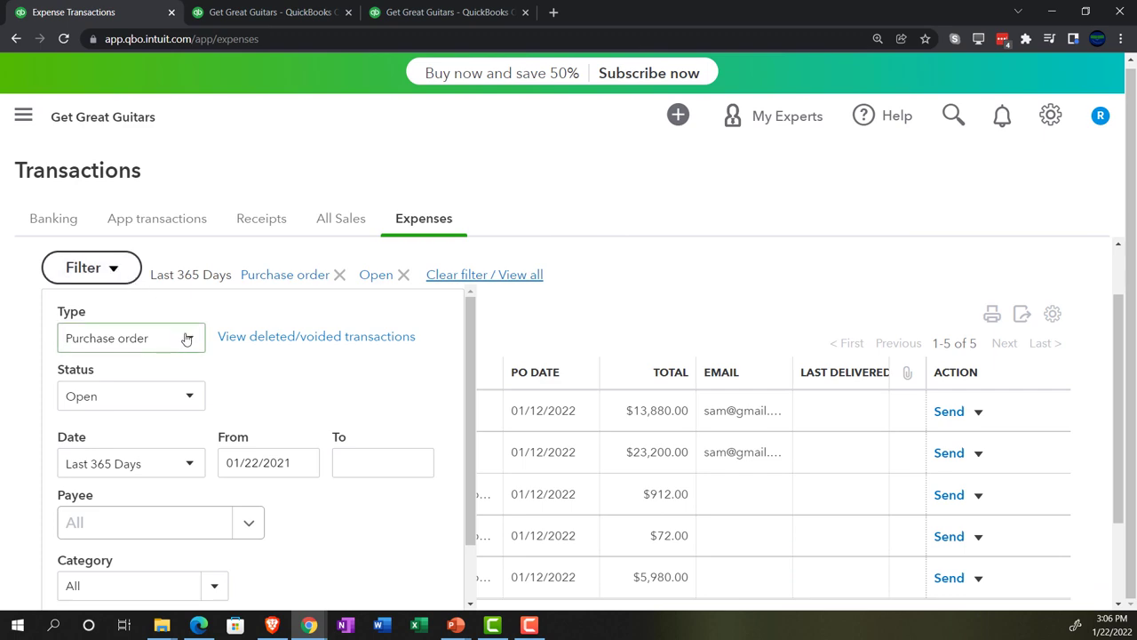
{"action": "left_click", "coordinate": [186, 396]}
{"action": "left_click", "coordinate": [187, 396]}
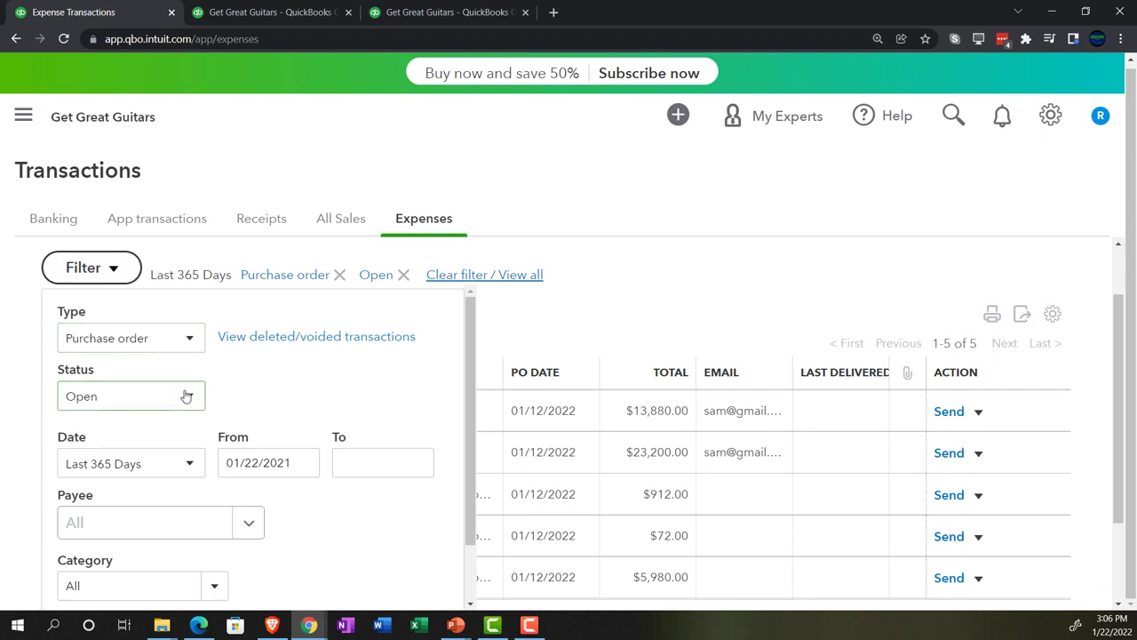
{"action": "scroll", "coordinate": [311, 368], "scroll_direction": "down", "scroll_amount": 1}
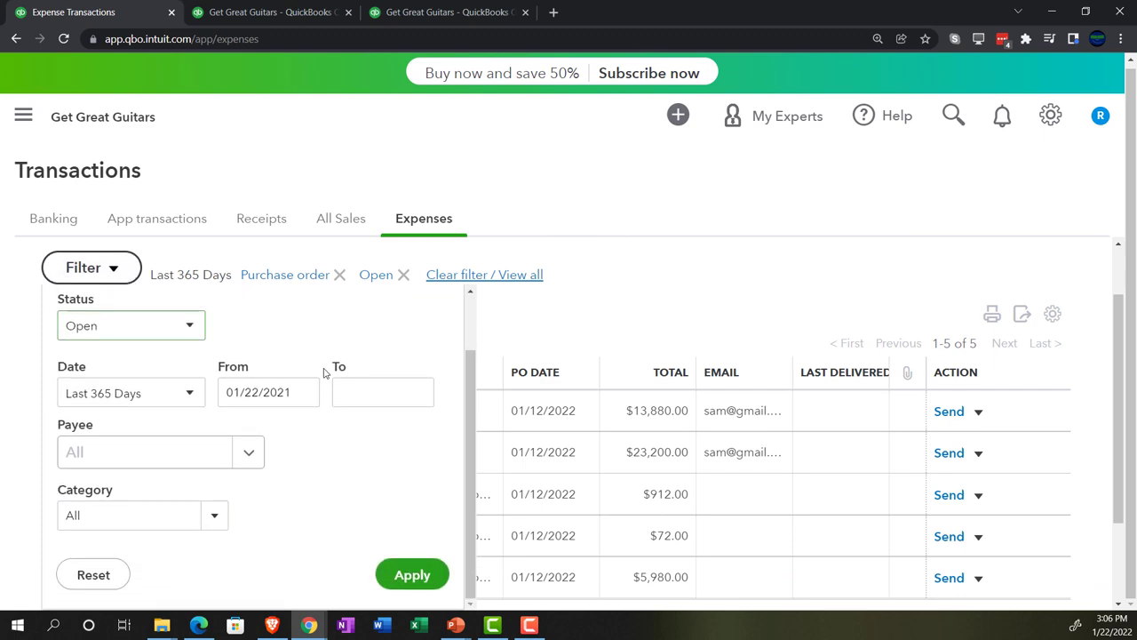
{"action": "left_click", "coordinate": [433, 572]}
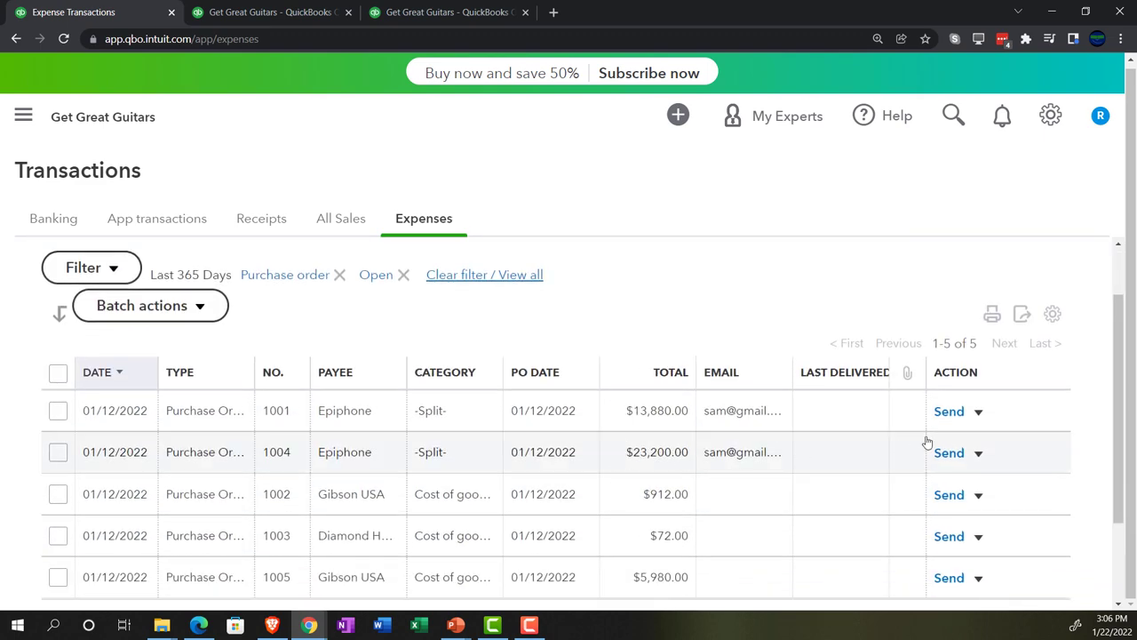
{"action": "left_click", "coordinate": [978, 412]}
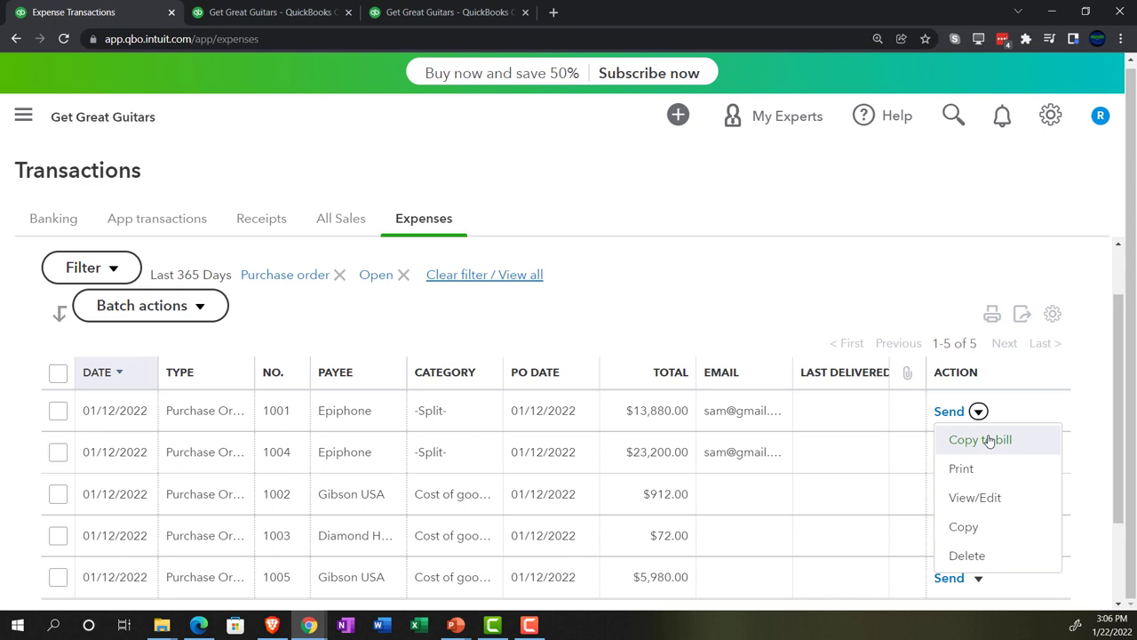
{"action": "left_click", "coordinate": [685, 292]}
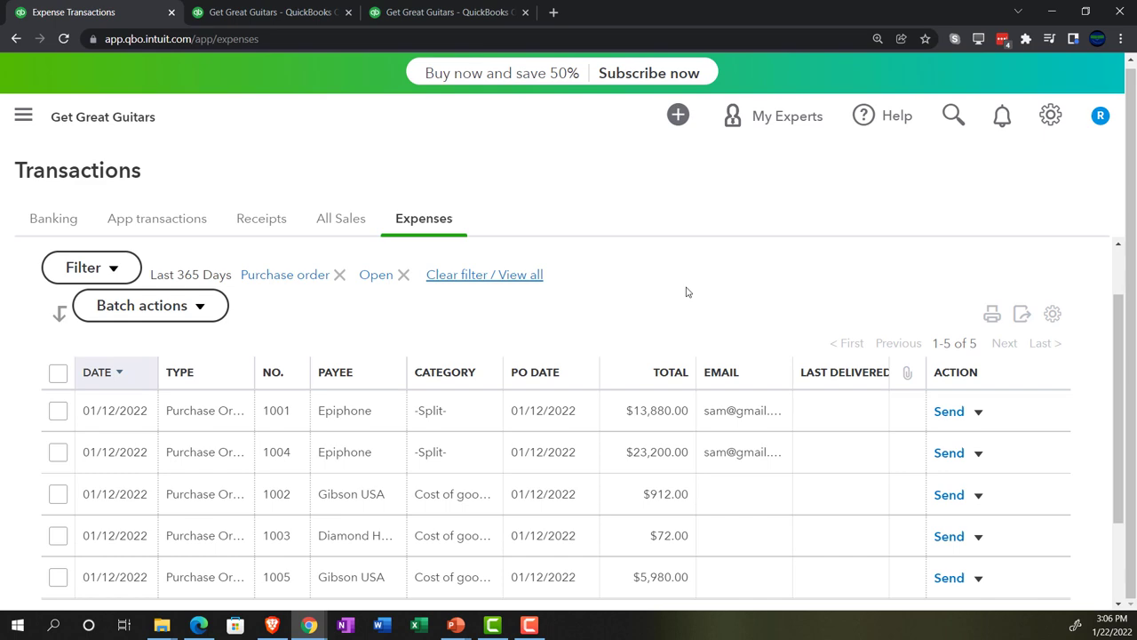